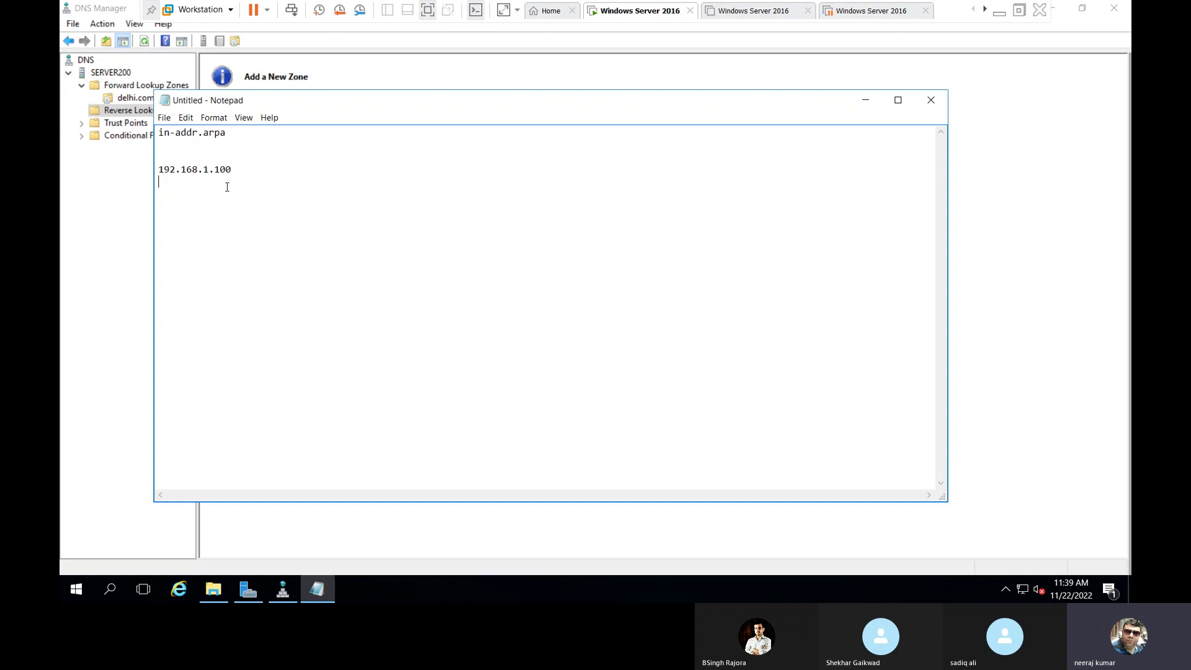
Append /24 to 192.168.1.100 in the notes and add the line 192.168.1.0 /24.
drag(159, 169, 261, 178)
click(261, 178)
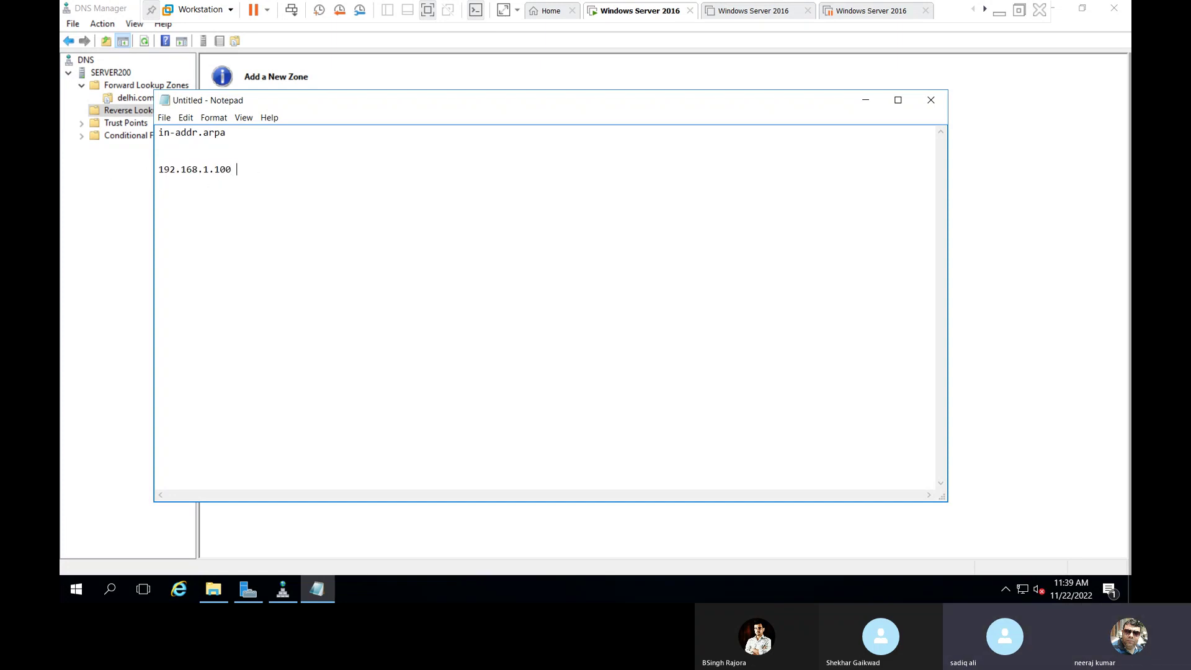
text(/24)
key(Return)
key(Return)
text(192.168.1.0  /24)
key(Return)
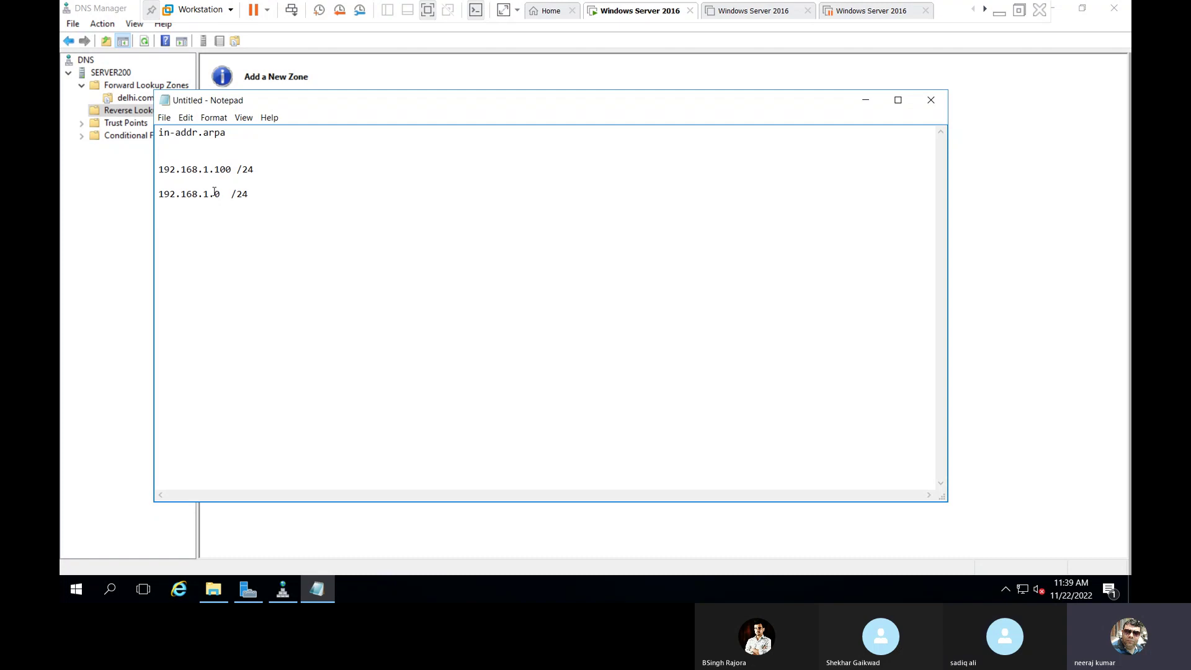
Write the reverse zone name 1.168.192.in-addr.arpa below the network address.
drag(214, 197, 231, 197)
click(233, 228)
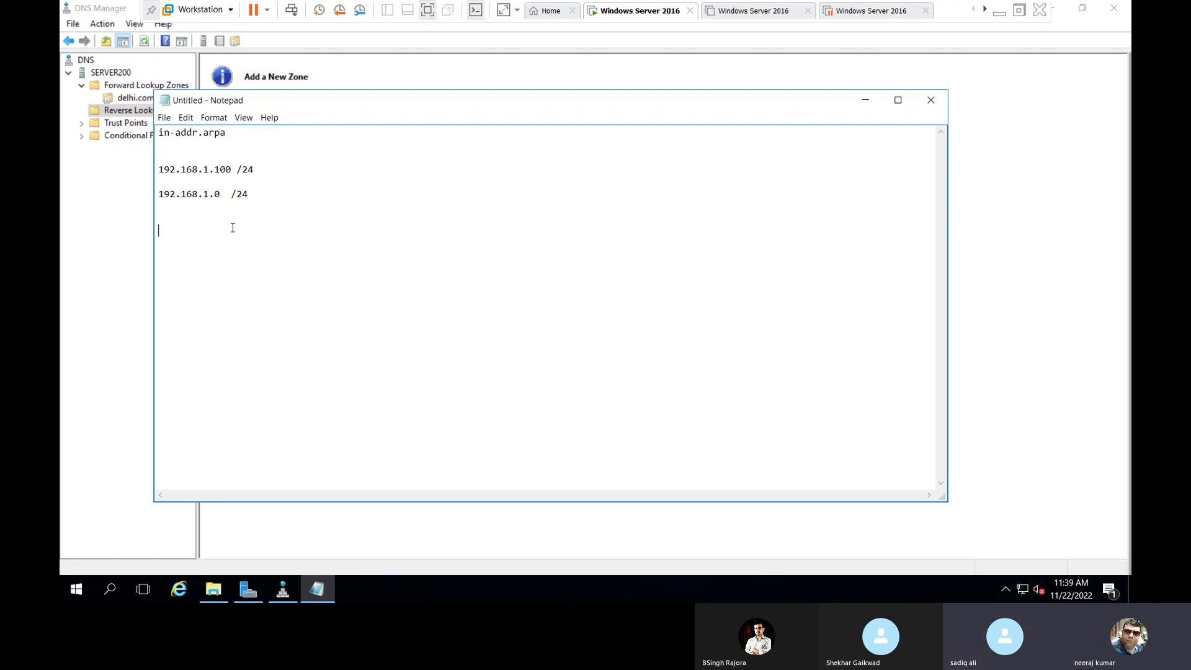
drag(210, 193, 158, 194)
click(221, 235)
drag(209, 194, 99, 195)
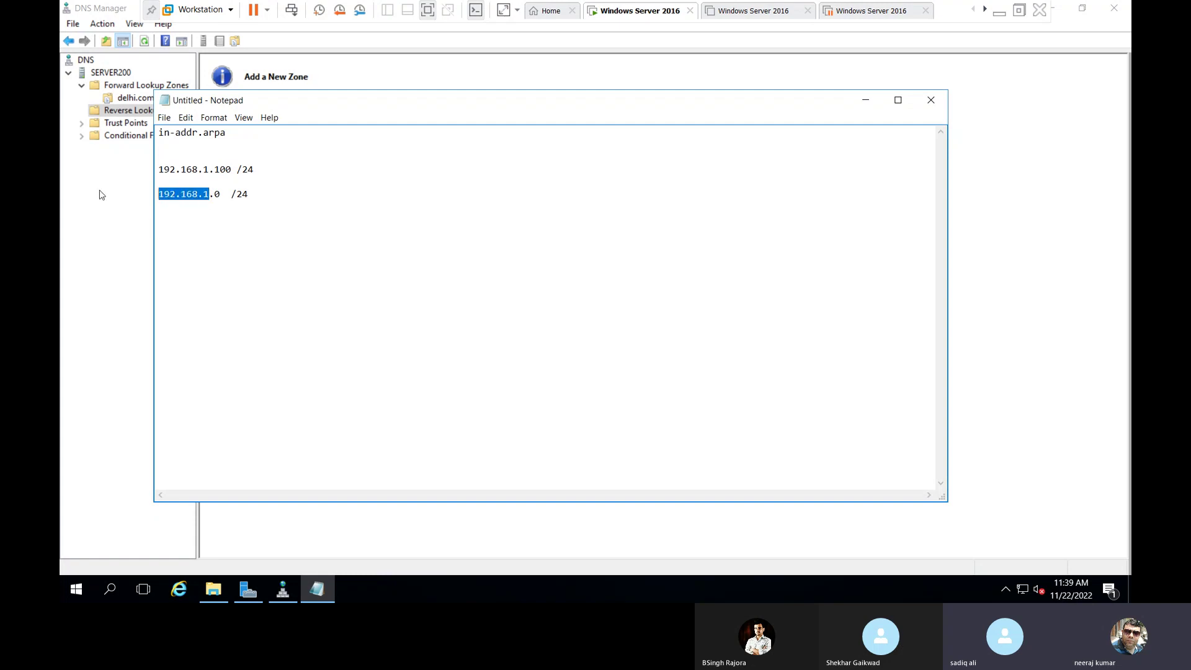
click(175, 227)
text(1.)
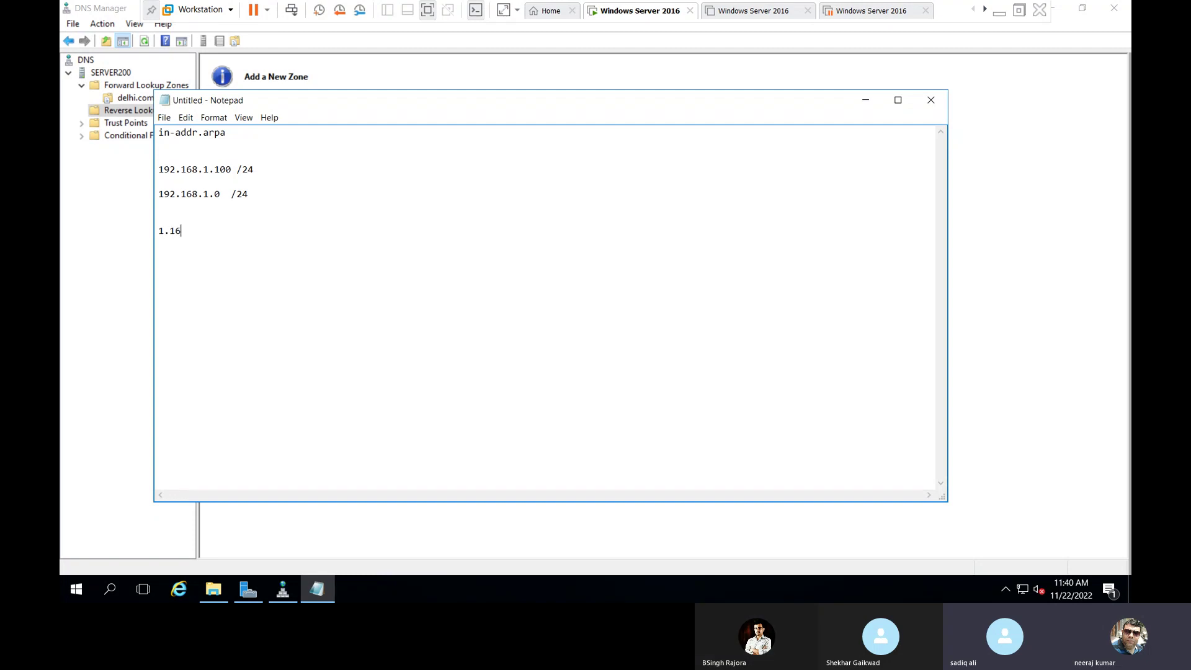
text(168.192.in-addr.arpa)
key(shift+Home)
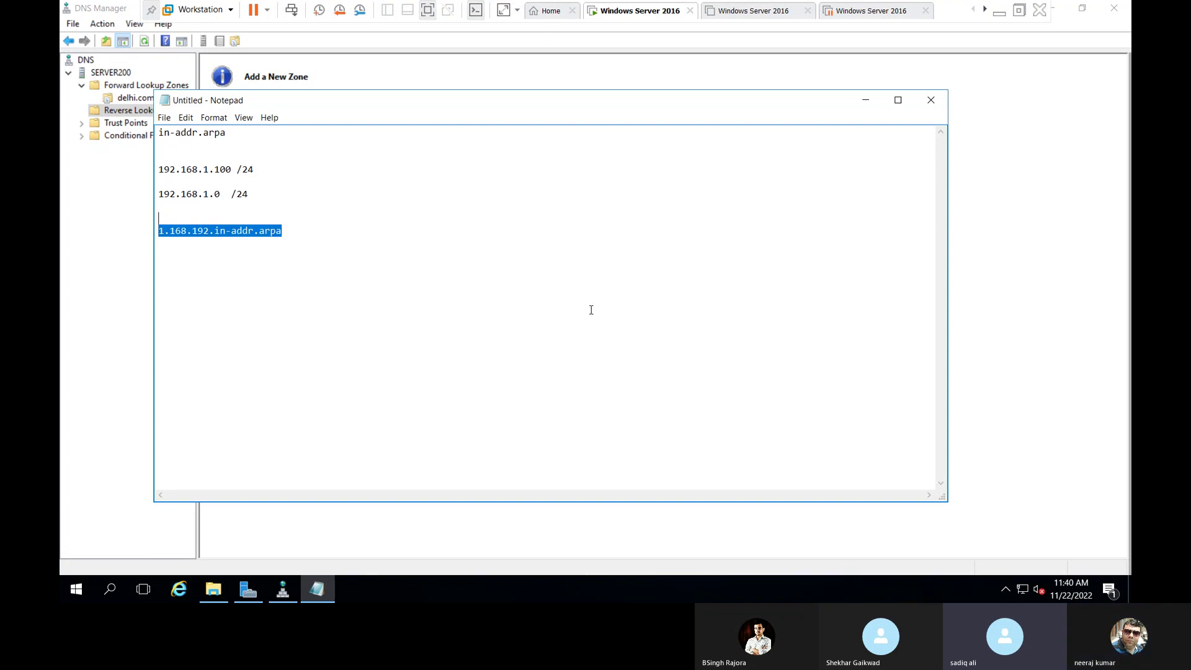
click(409, 307)
Enter network ID 192.168.1 and keep the zone file name 1.168.192.in-addr.arpa.dns.
click(62, 301)
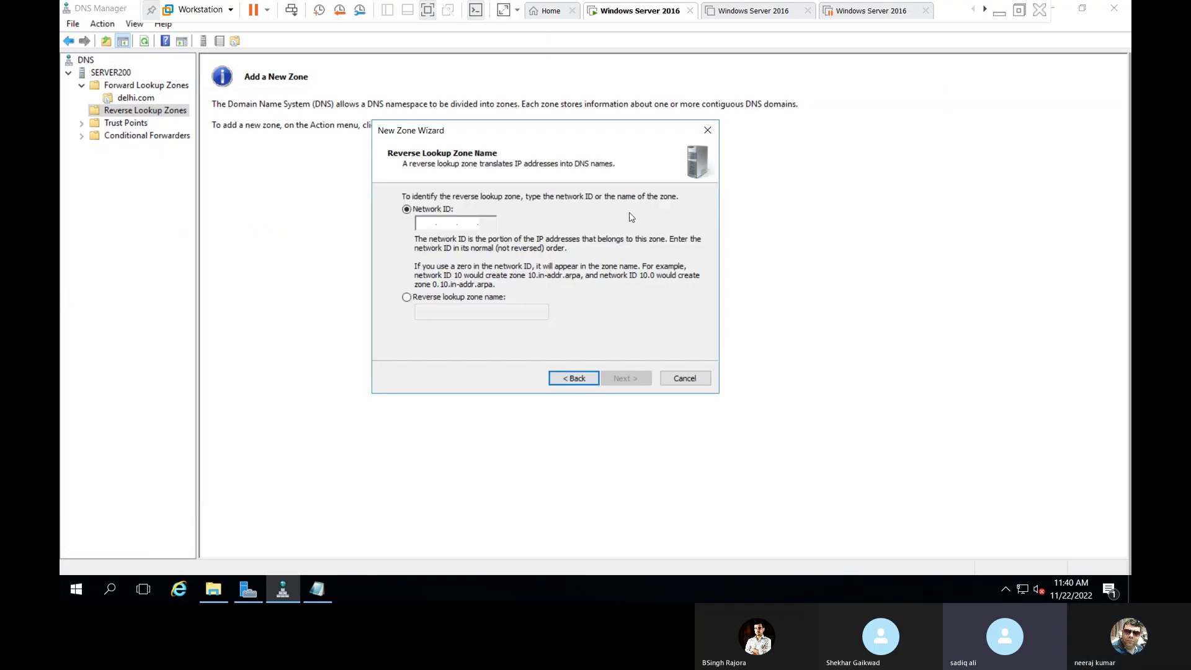
text(192.168.1)
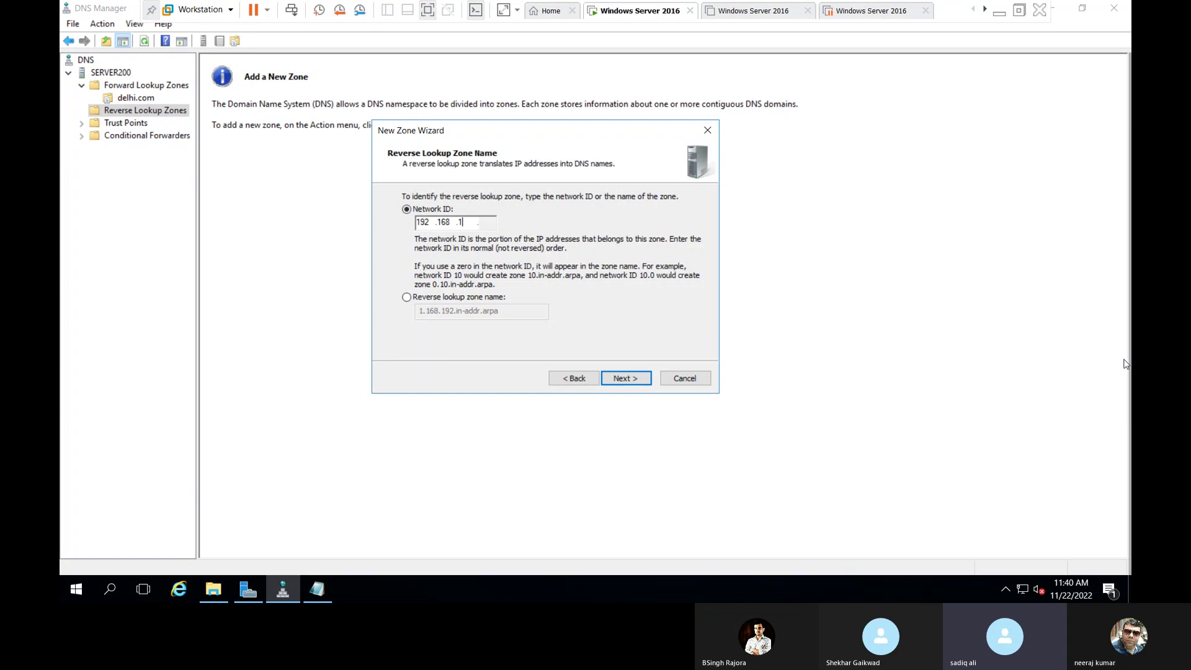
click(625, 378)
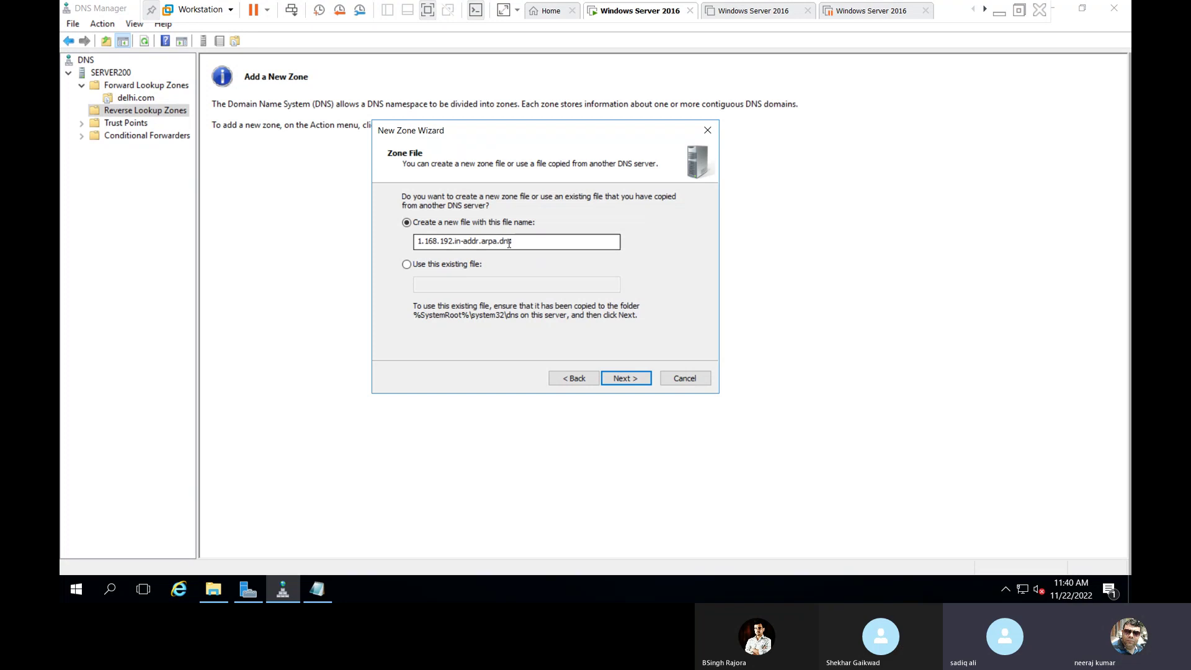
drag(515, 241, 500, 241)
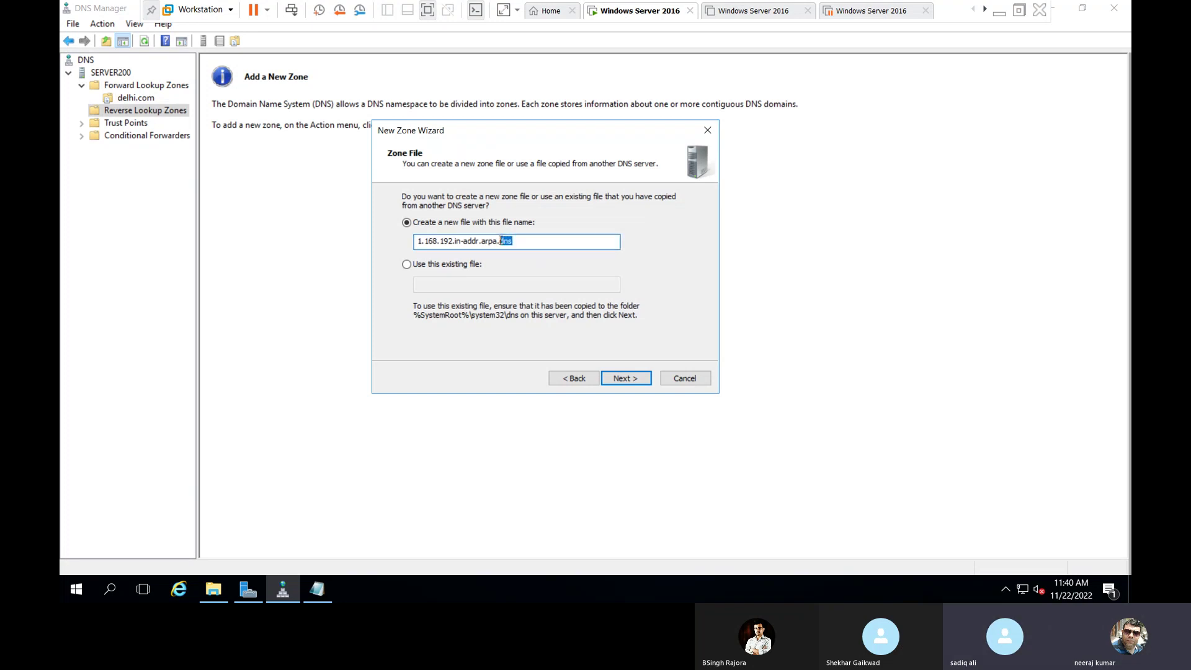
click(558, 241)
drag(538, 241, 415, 241)
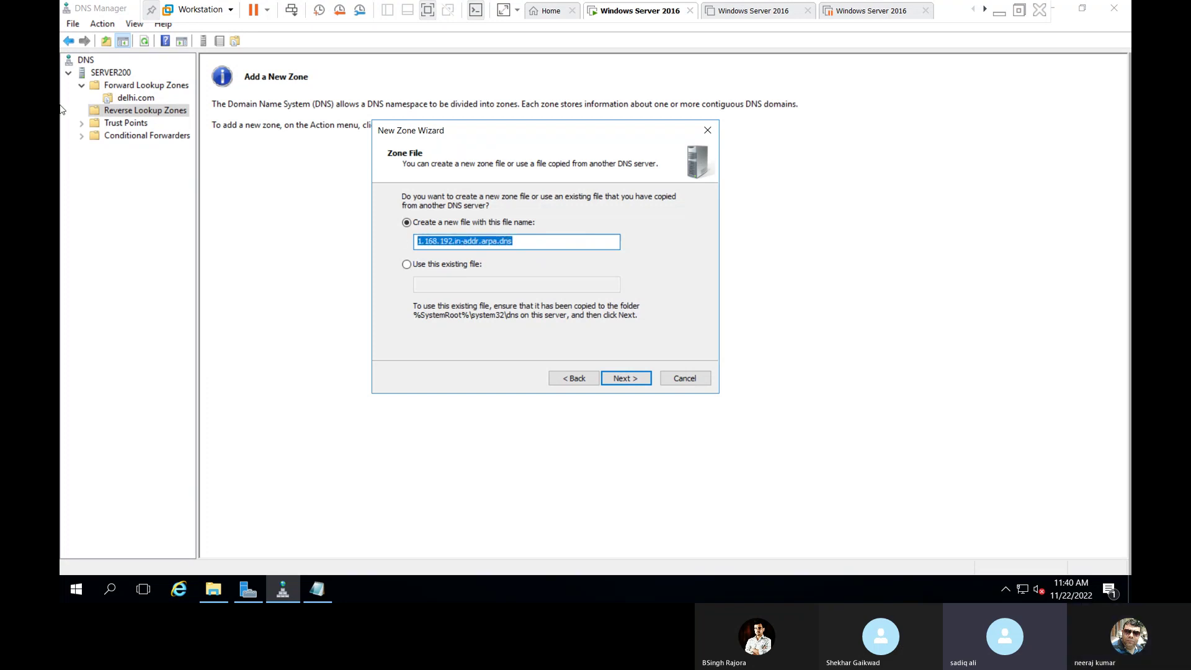
click(627, 384)
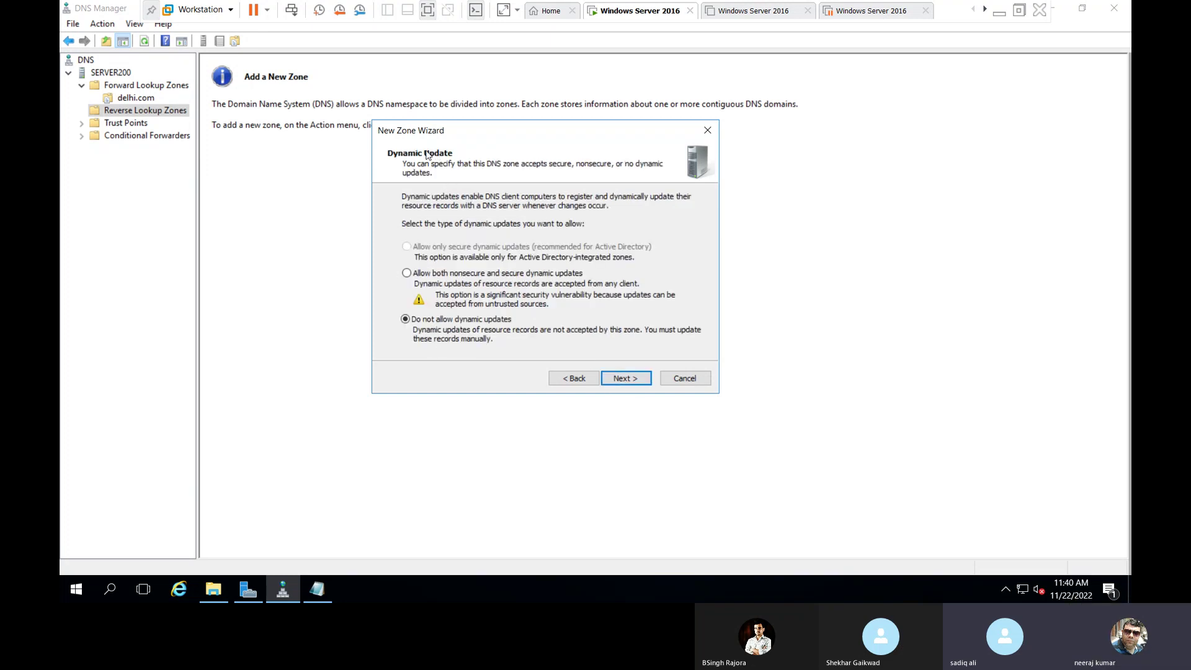
Allow both nonsecure and secure dynamic updates, review the summary, and finish the reverse zone.
click(509, 274)
click(625, 378)
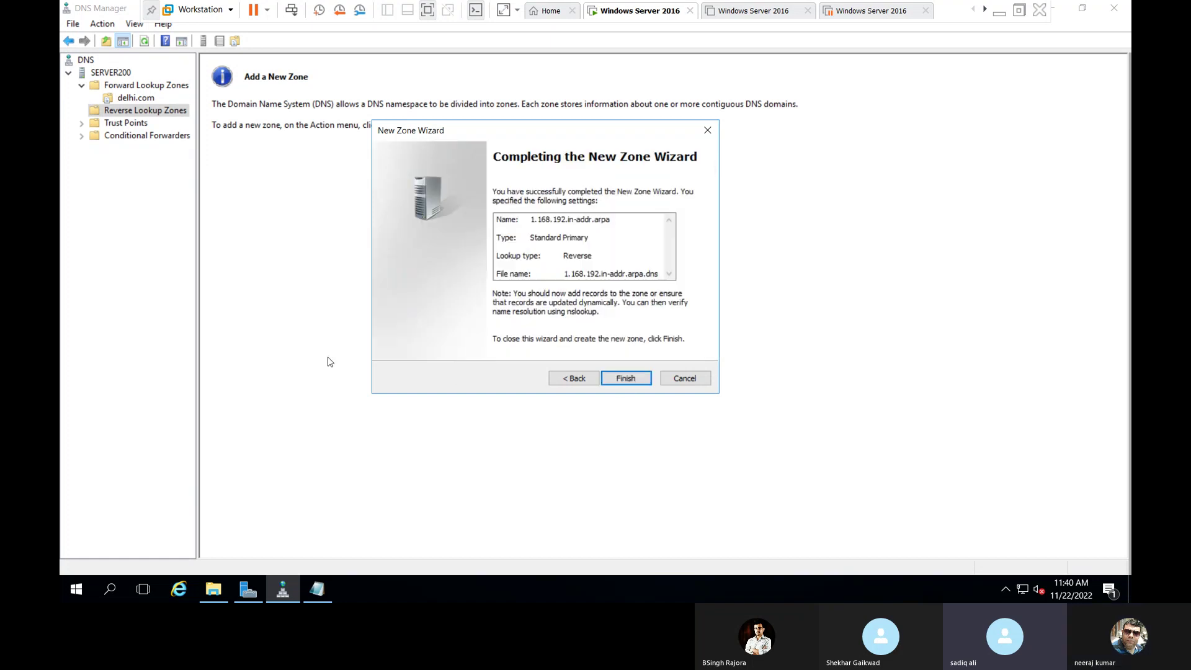
drag(531, 239, 563, 256)
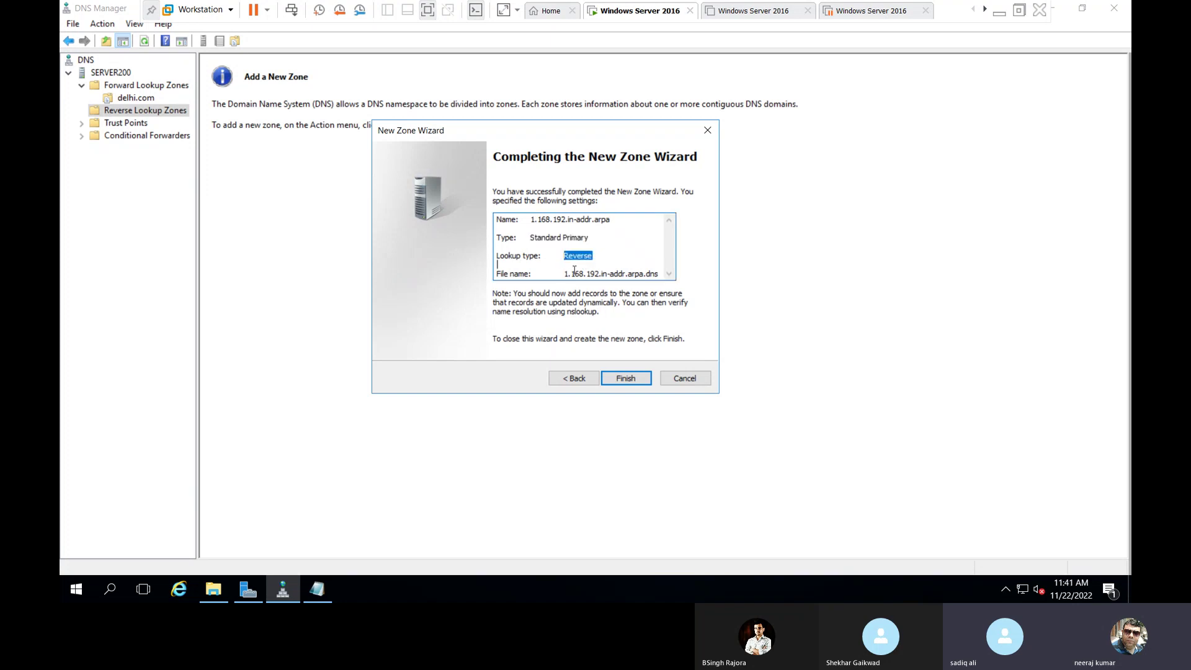
drag(498, 273, 659, 274)
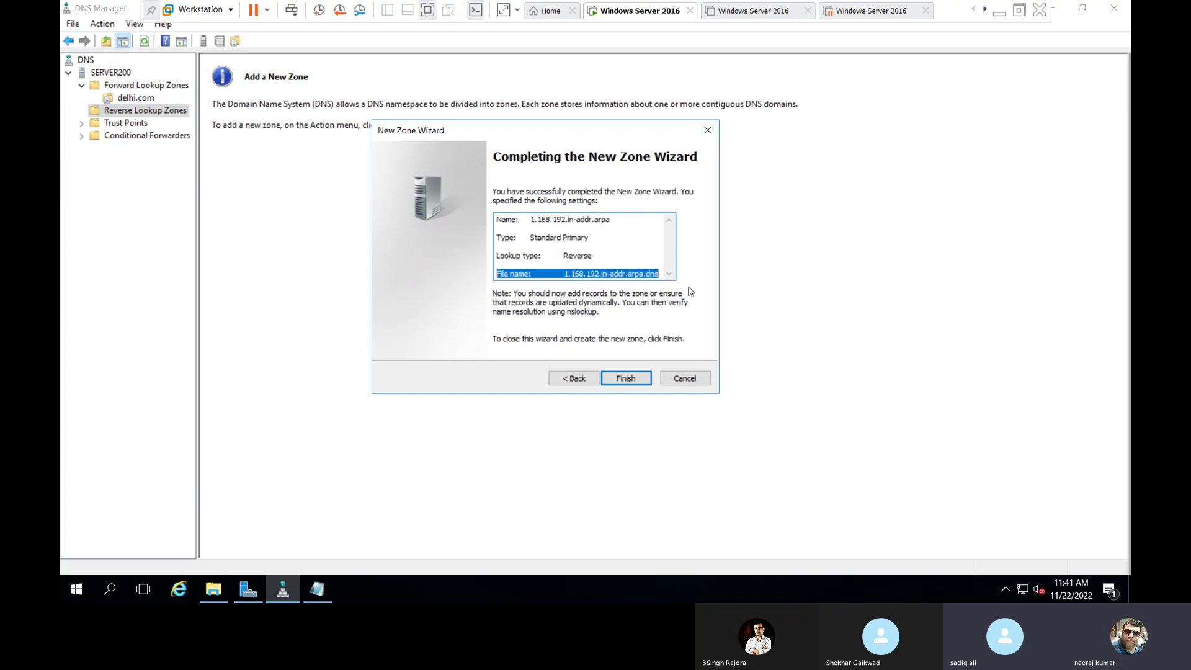
click(635, 382)
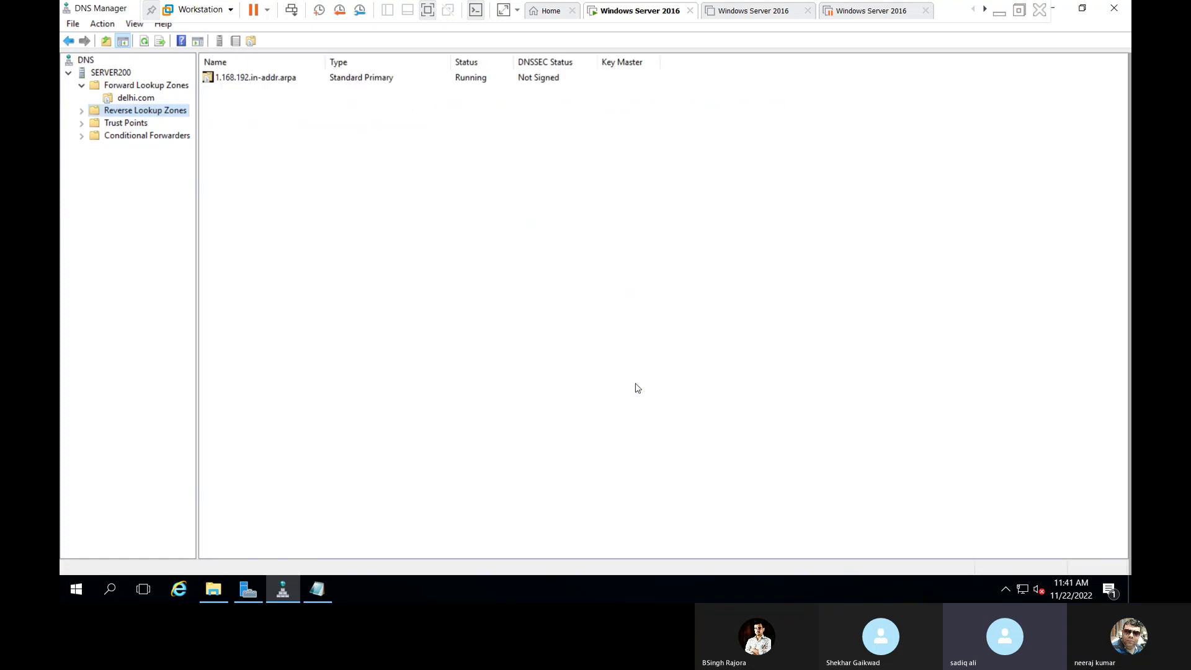
Open the 1.168.192.in-addr.arpa zone to view its records, then review the network lines in the notes.
double_click(131, 110)
click(135, 122)
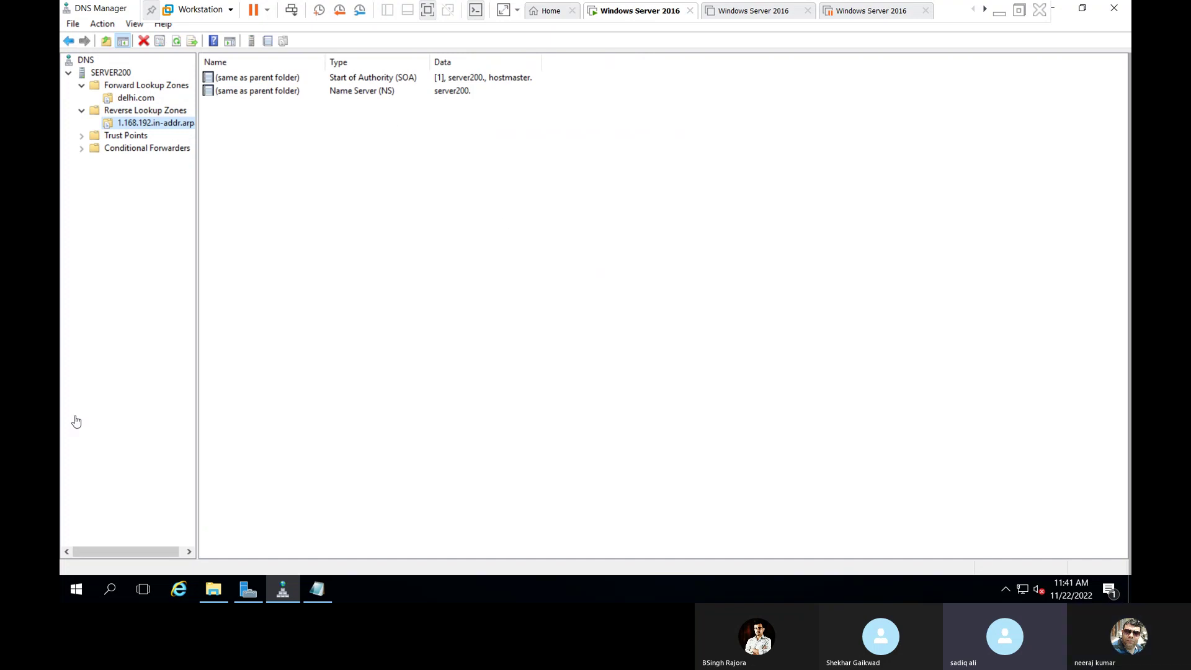
click(317, 591)
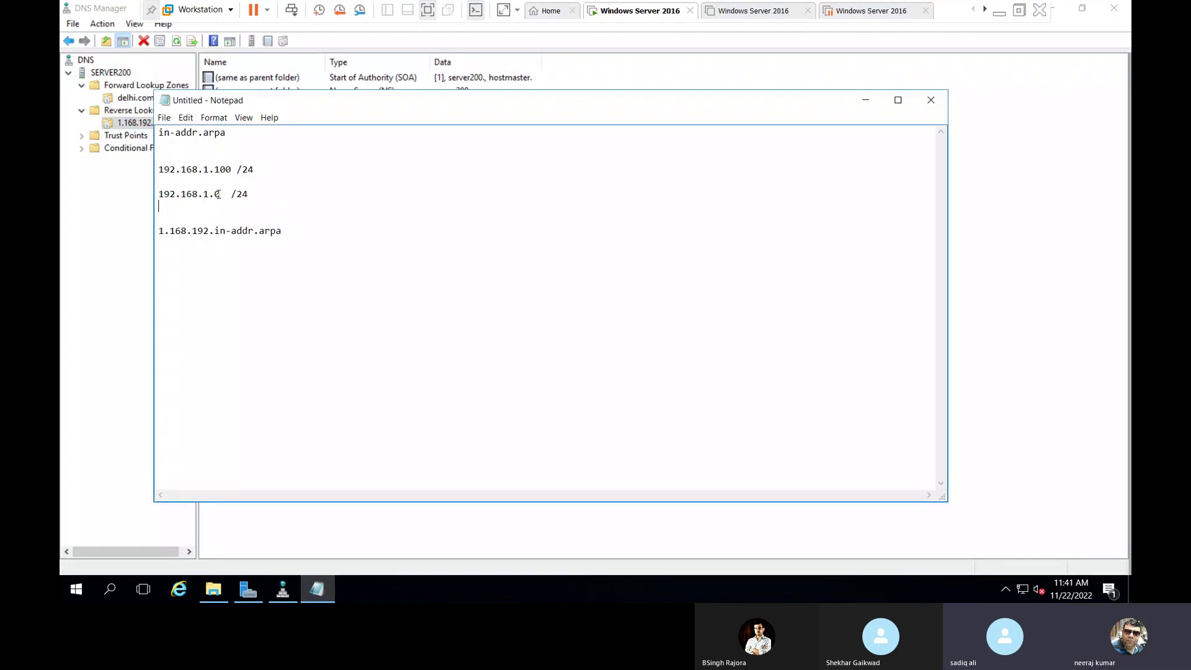
drag(285, 194, 158, 195)
click(218, 230)
drag(283, 233, 158, 238)
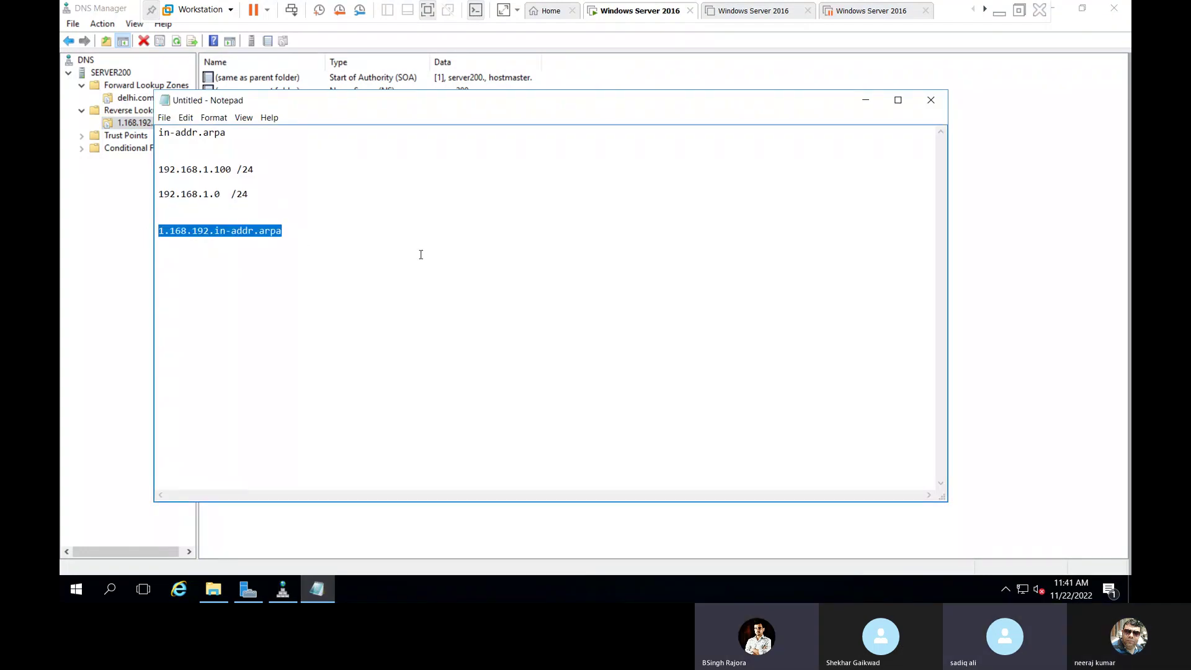
click(449, 235)
Close the notes without saving and switch to the Server Manager dashboard.
click(930, 99)
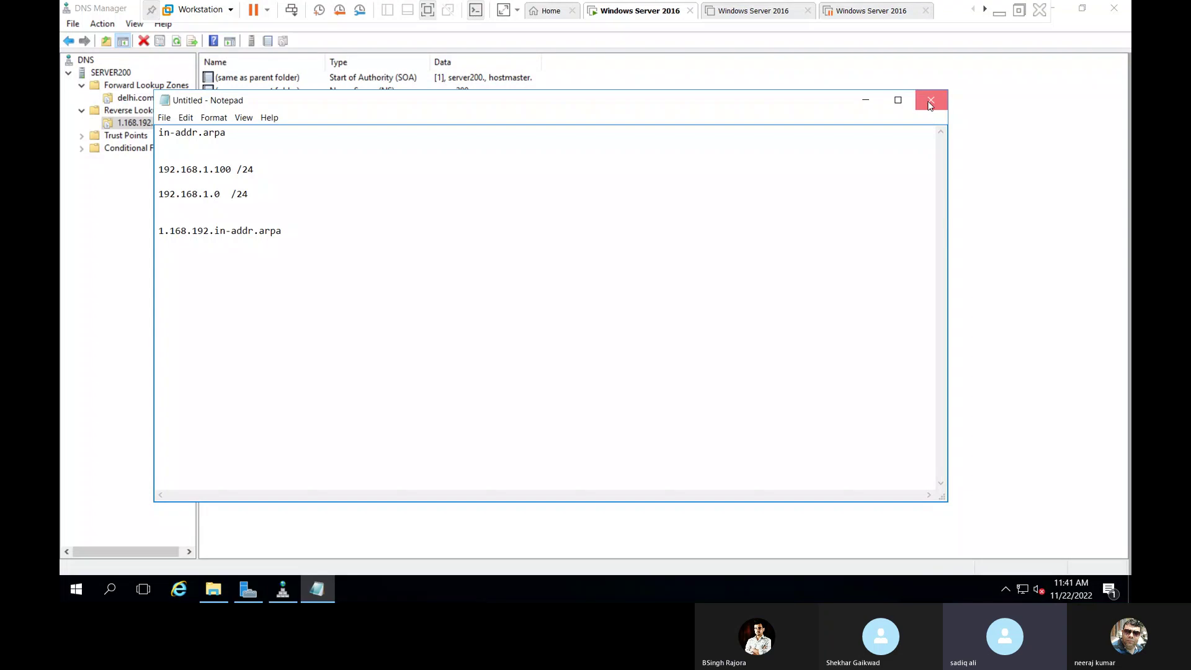
click(602, 298)
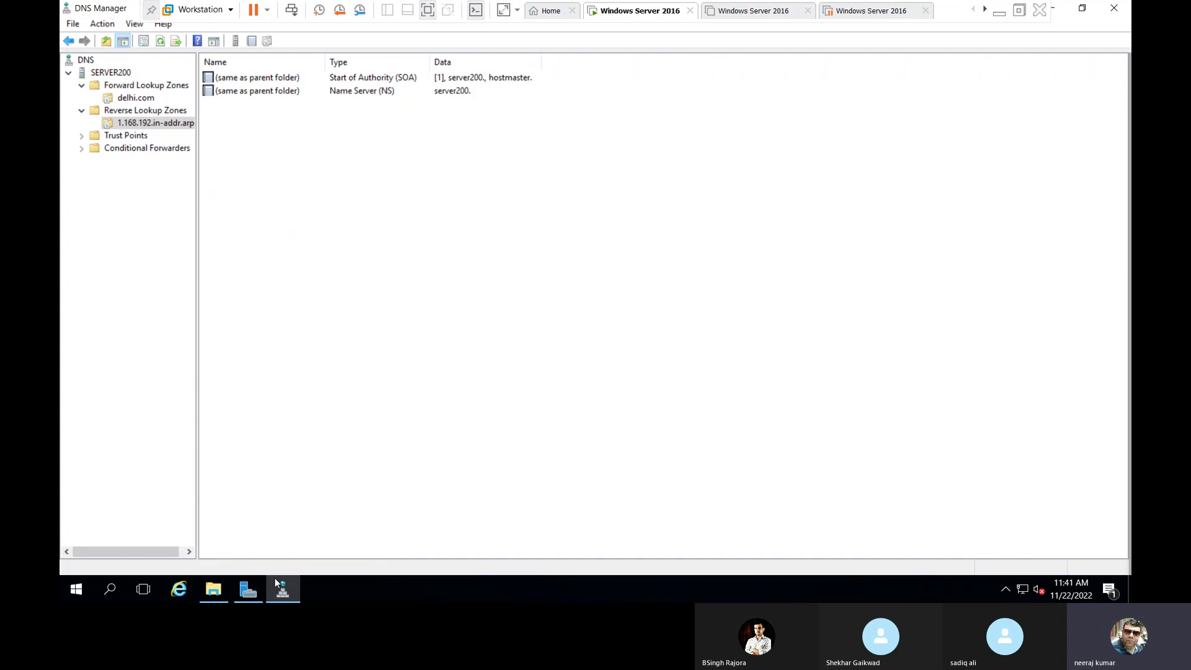
click(243, 594)
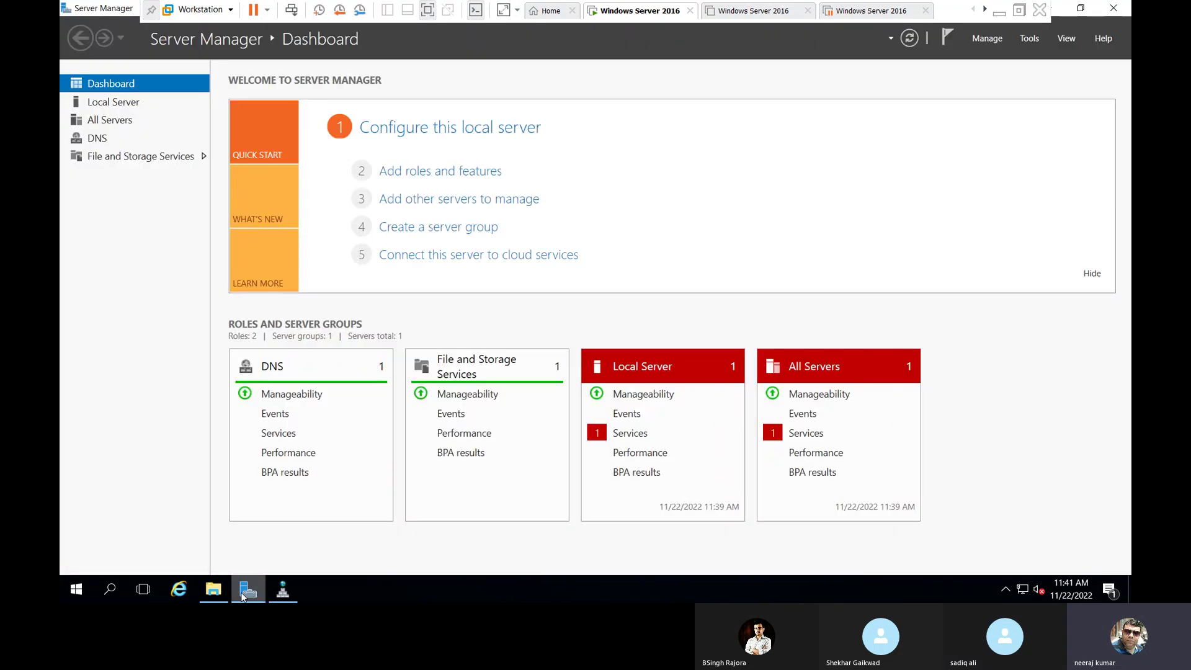
Compare 1.168.192.in-addr.arpa.dns and delhi.com.dns in the System32\dns folder, then return to DNS Manager.
click(214, 590)
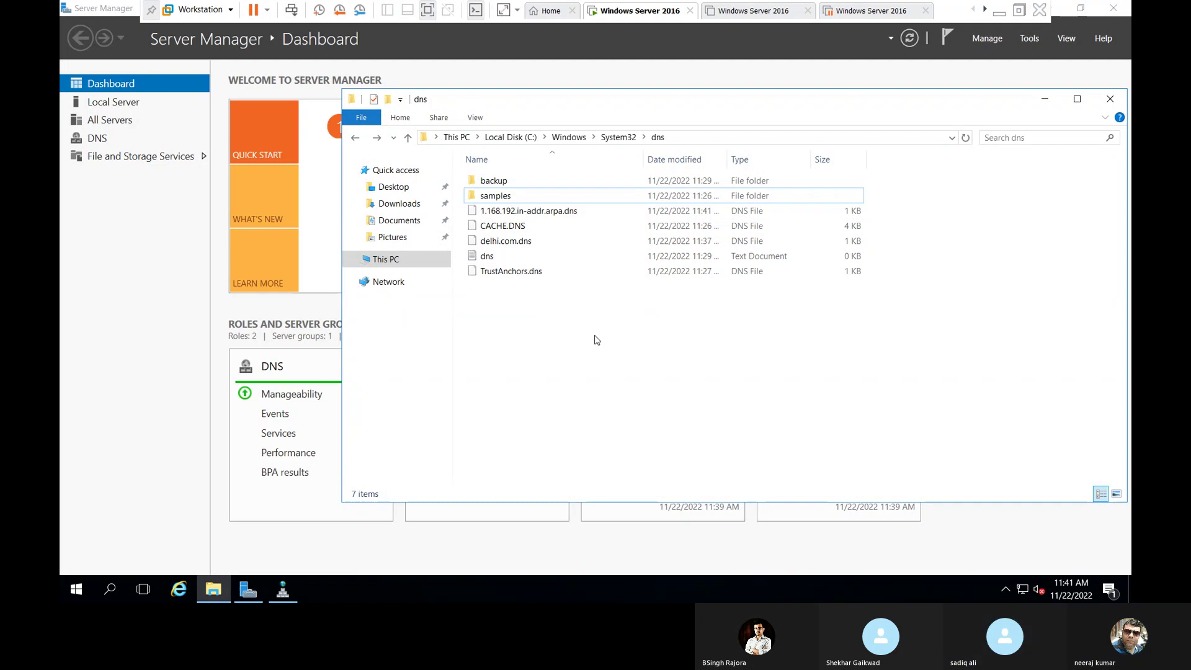
click(525, 240)
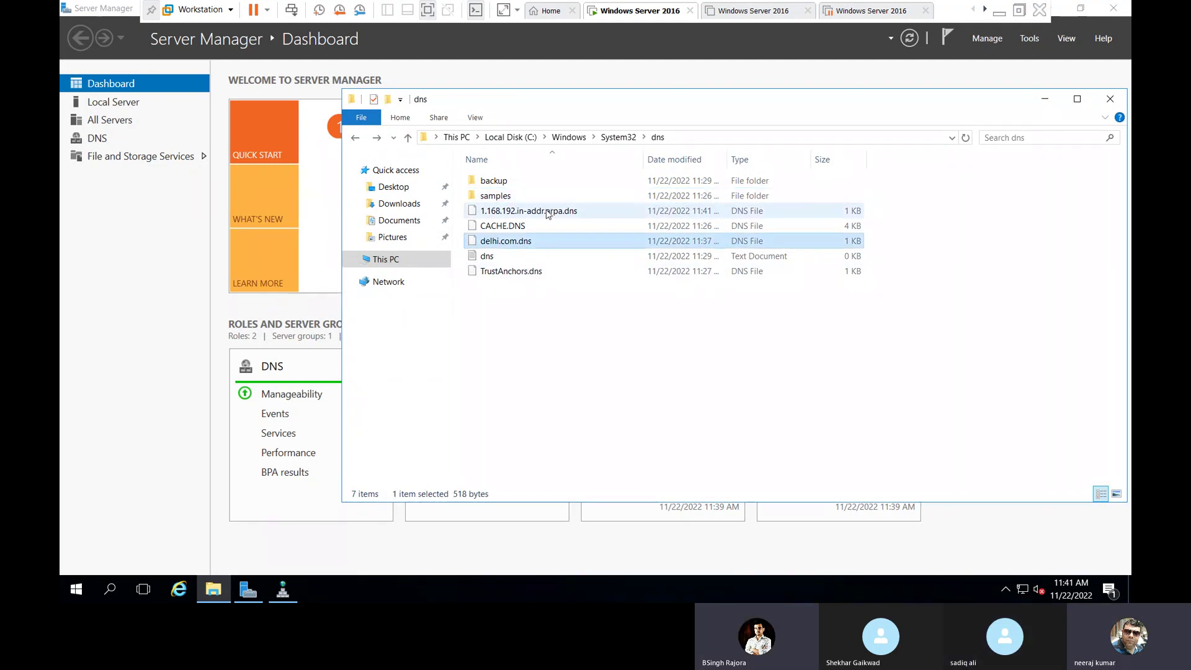
click(546, 212)
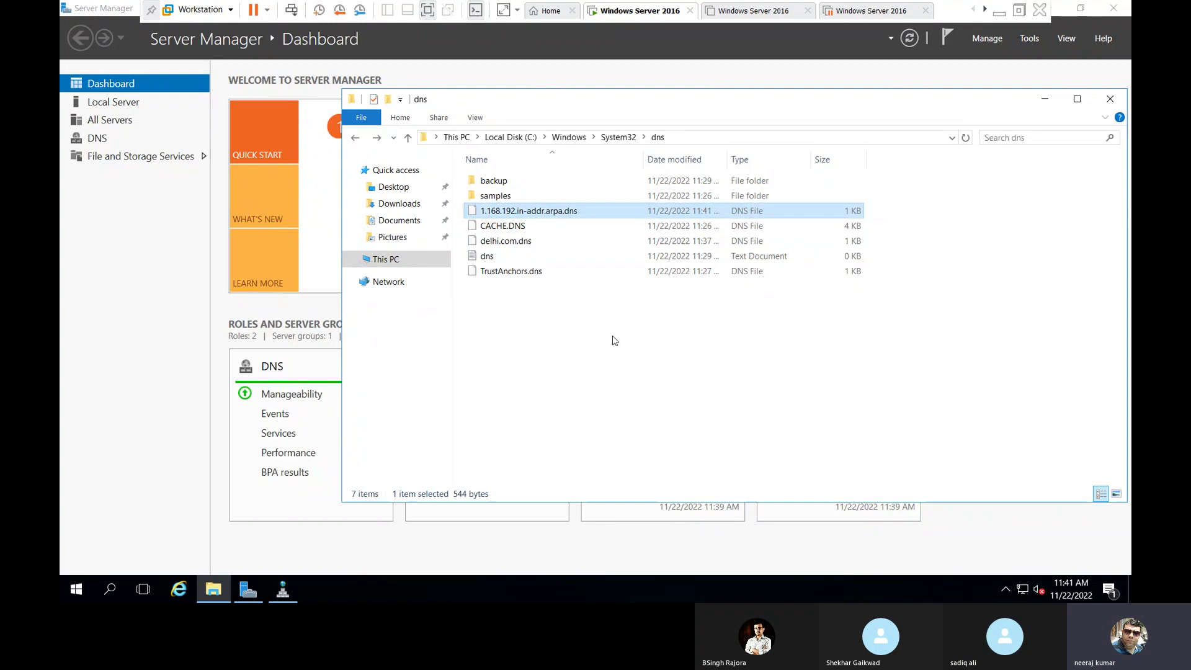
click(614, 339)
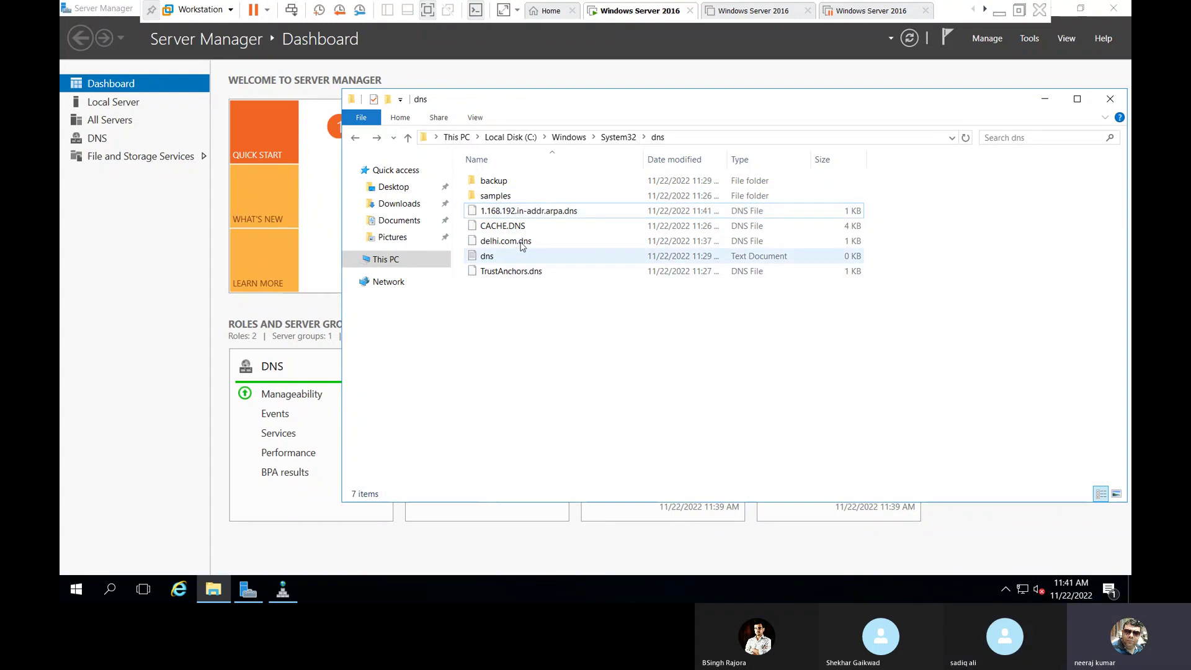
click(485, 242)
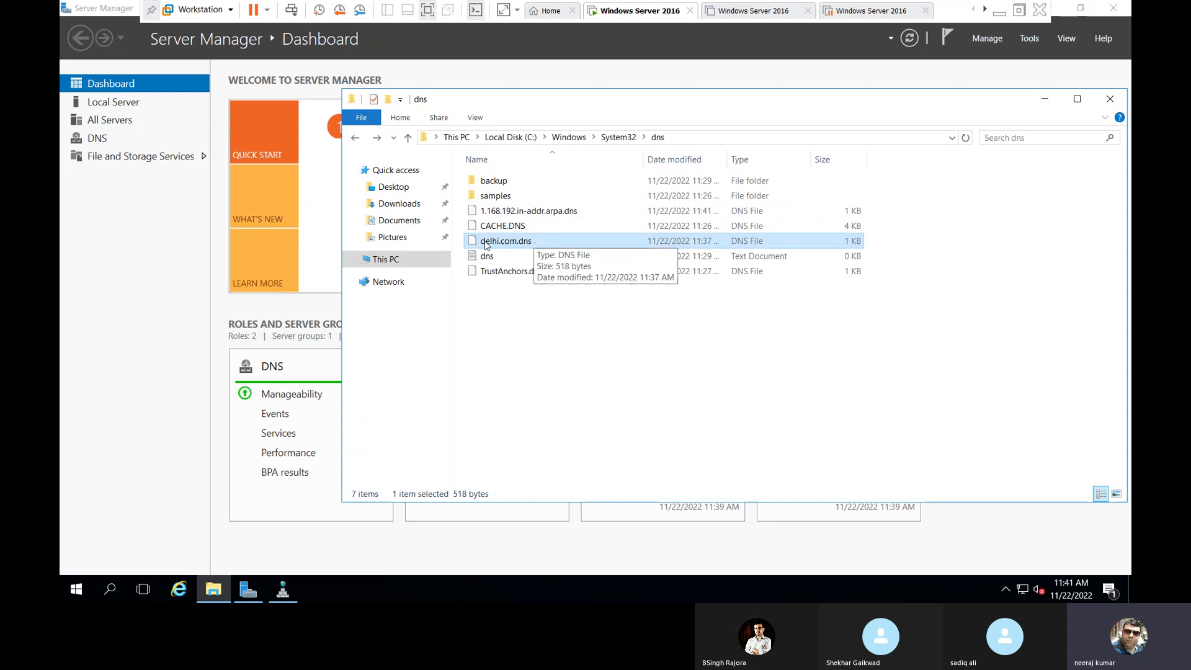
click(534, 212)
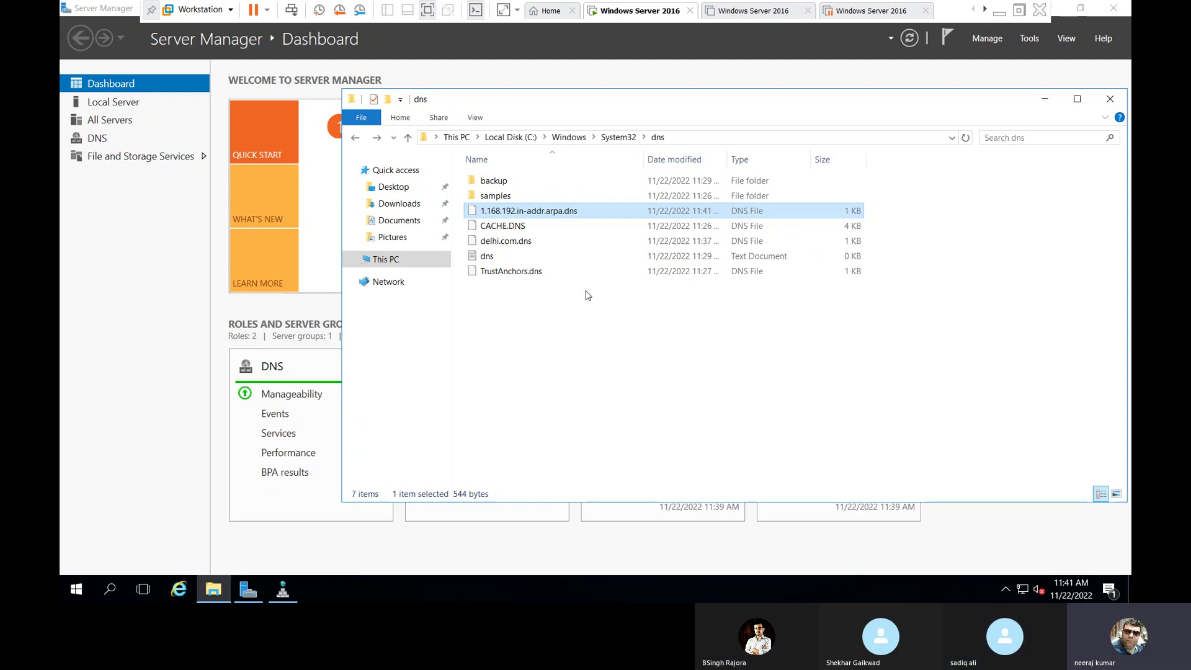
click(1046, 101)
click(287, 590)
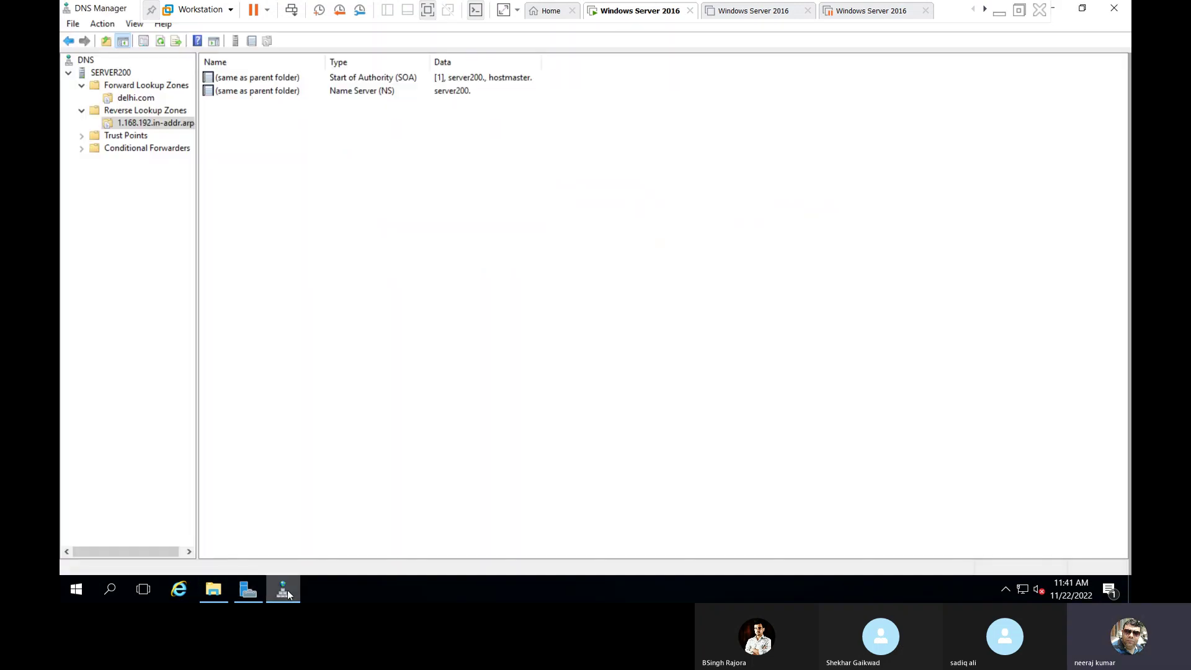
Start a new host record named server200 in delhi.com, leaving the IP address for later.
click(135, 97)
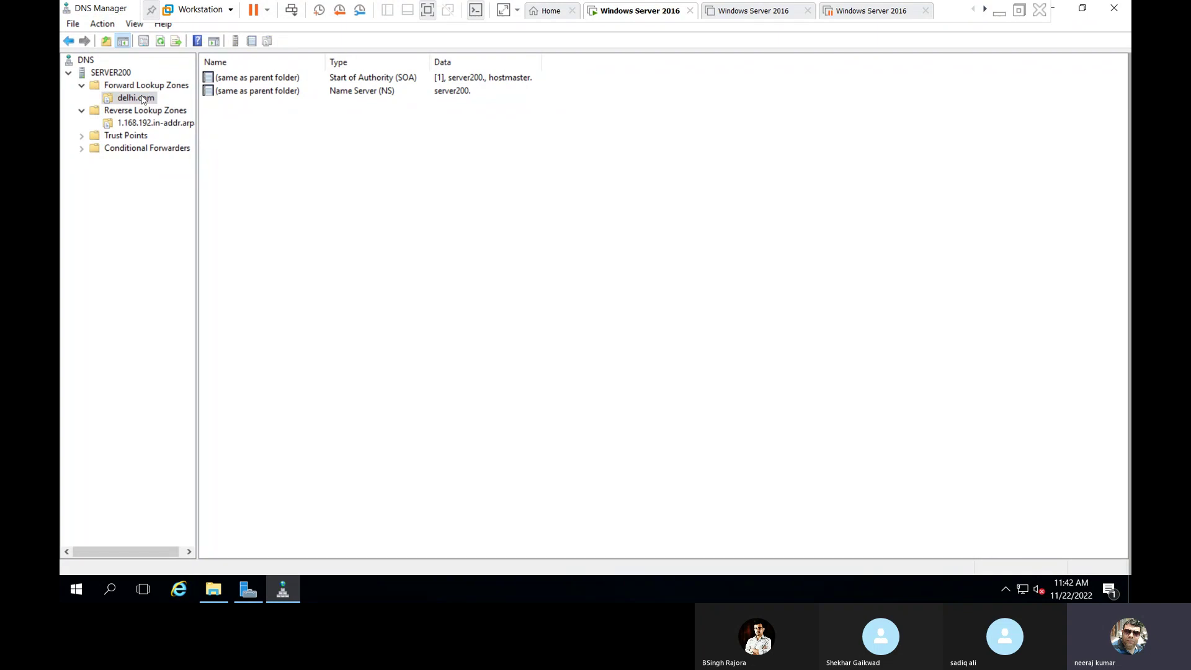
right_click(337, 157)
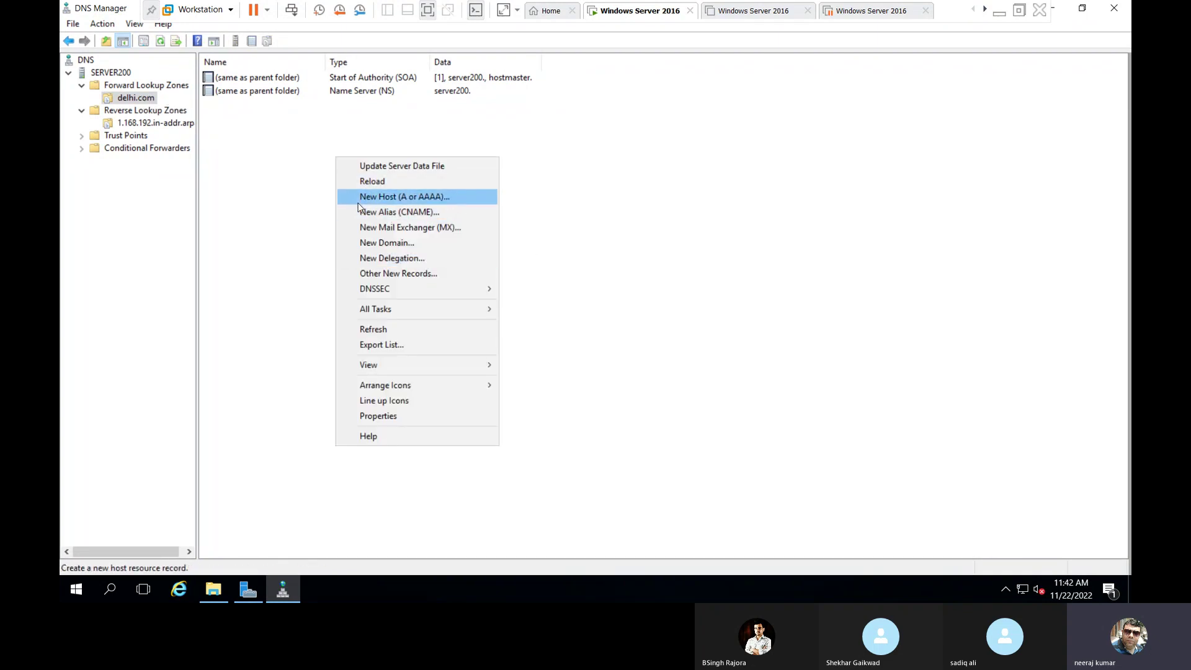
click(426, 197)
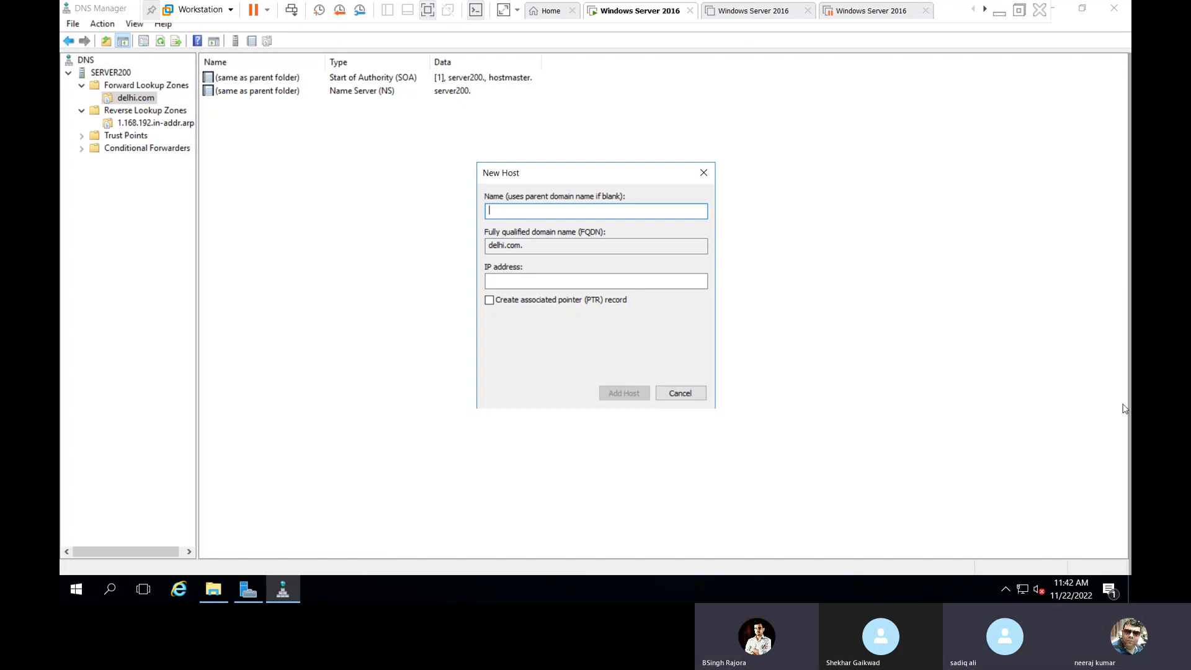
text(server200)
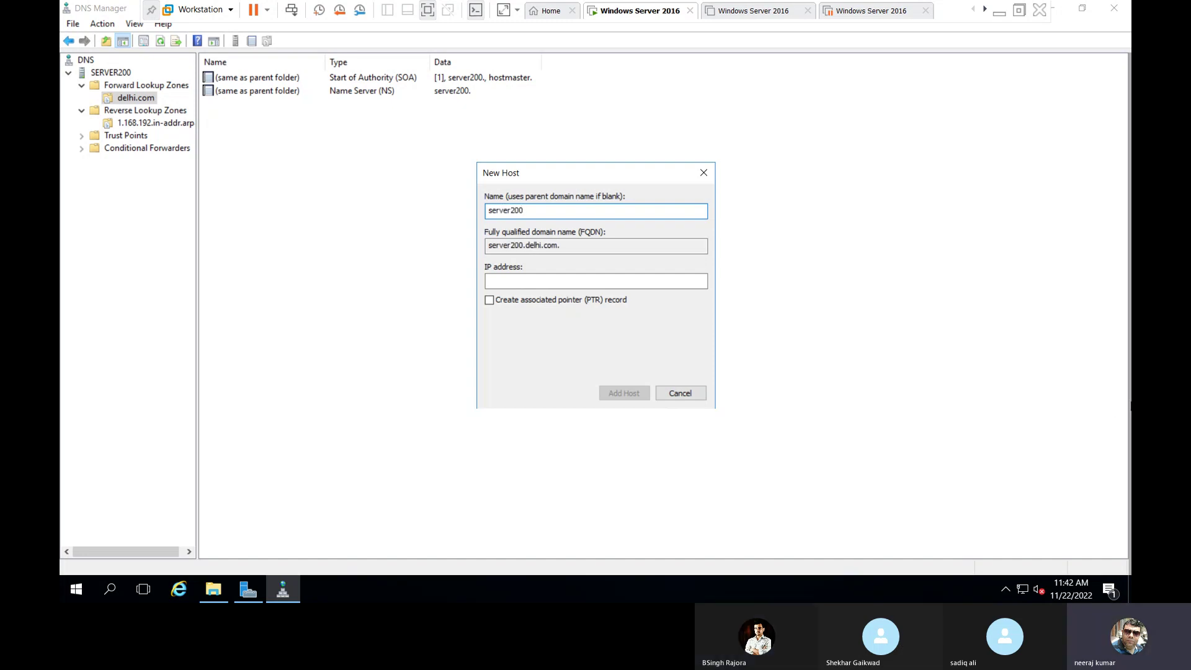
drag(586, 246, 485, 240)
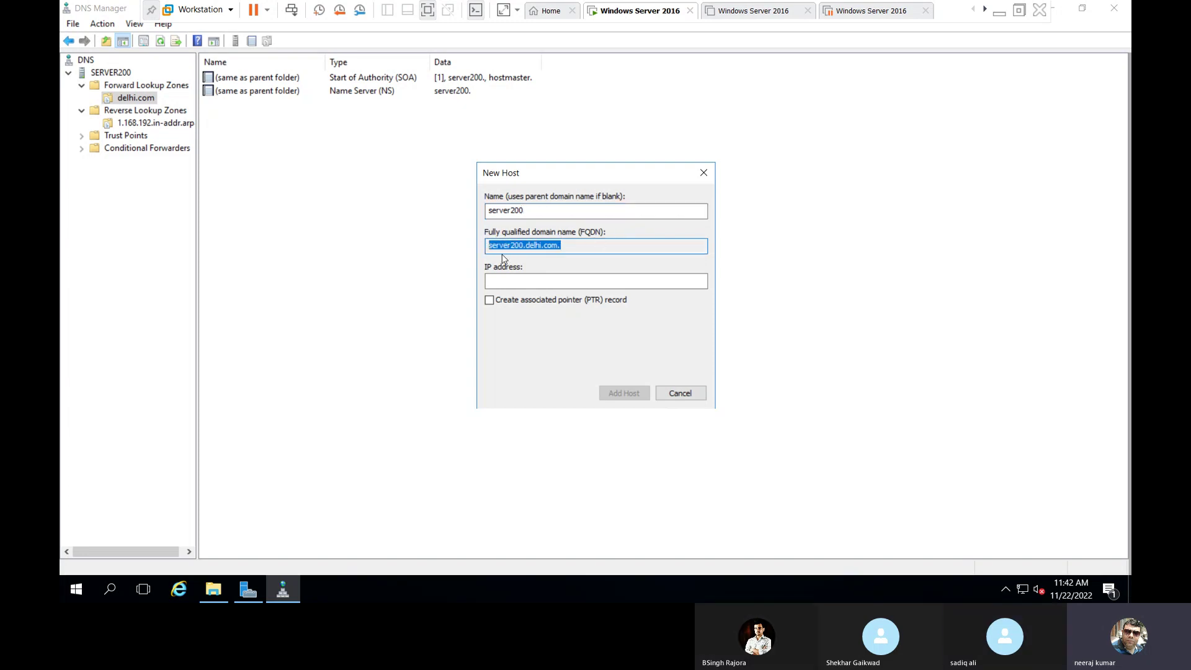
click(526, 246)
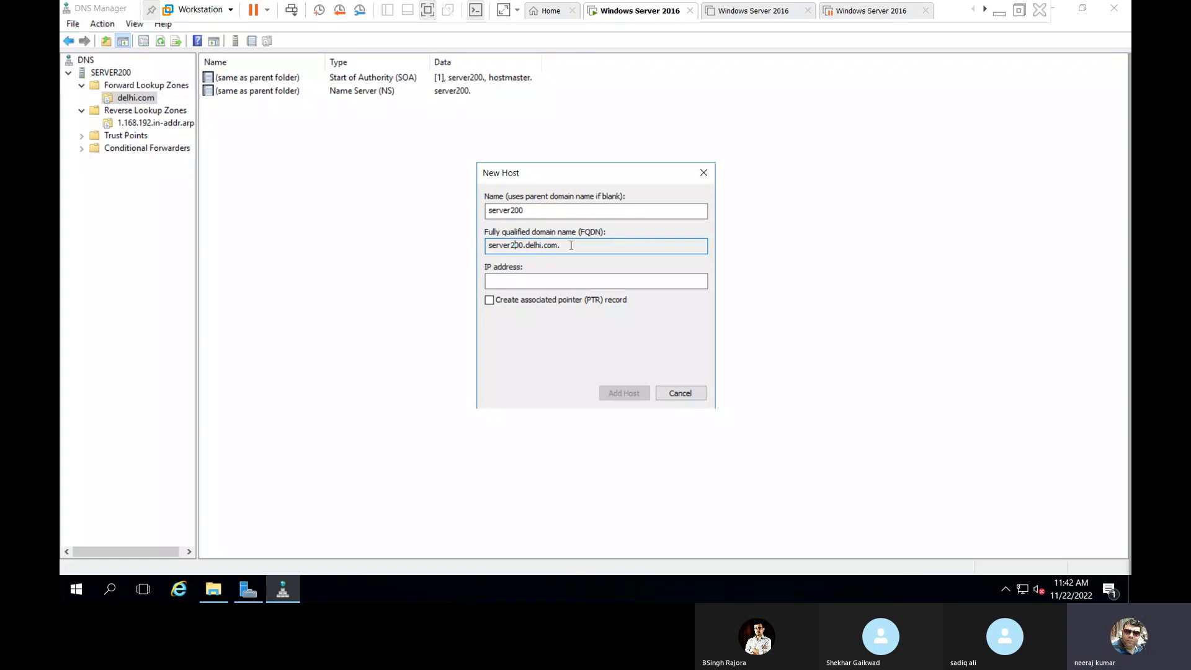
click(564, 247)
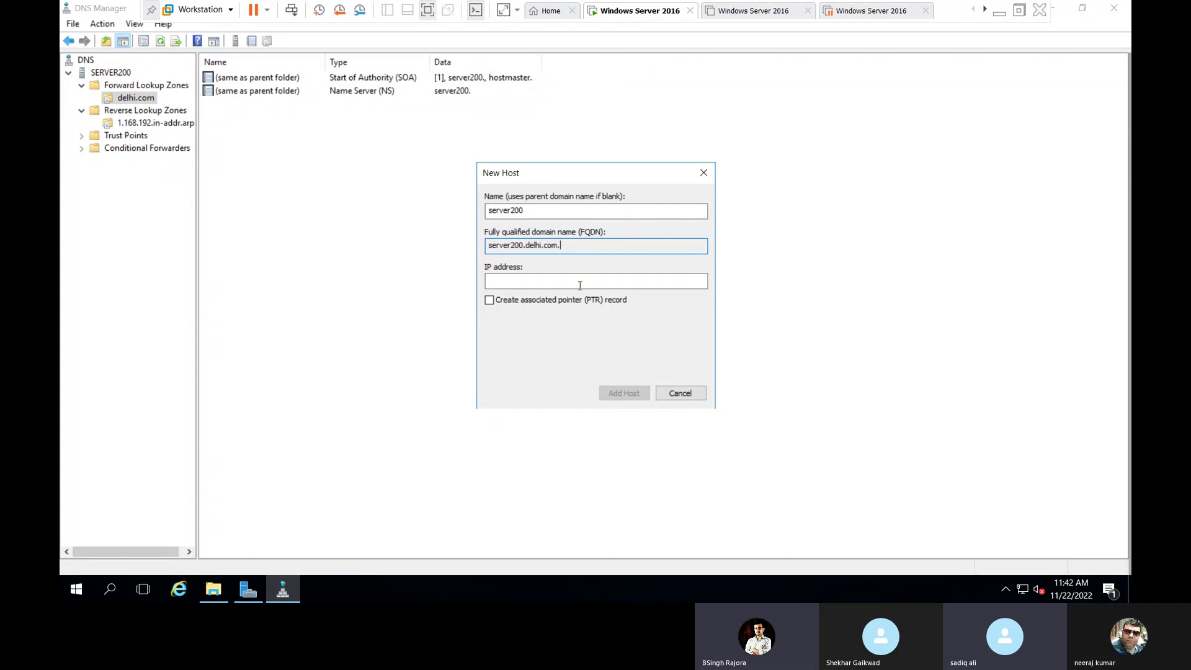
key(Tab)
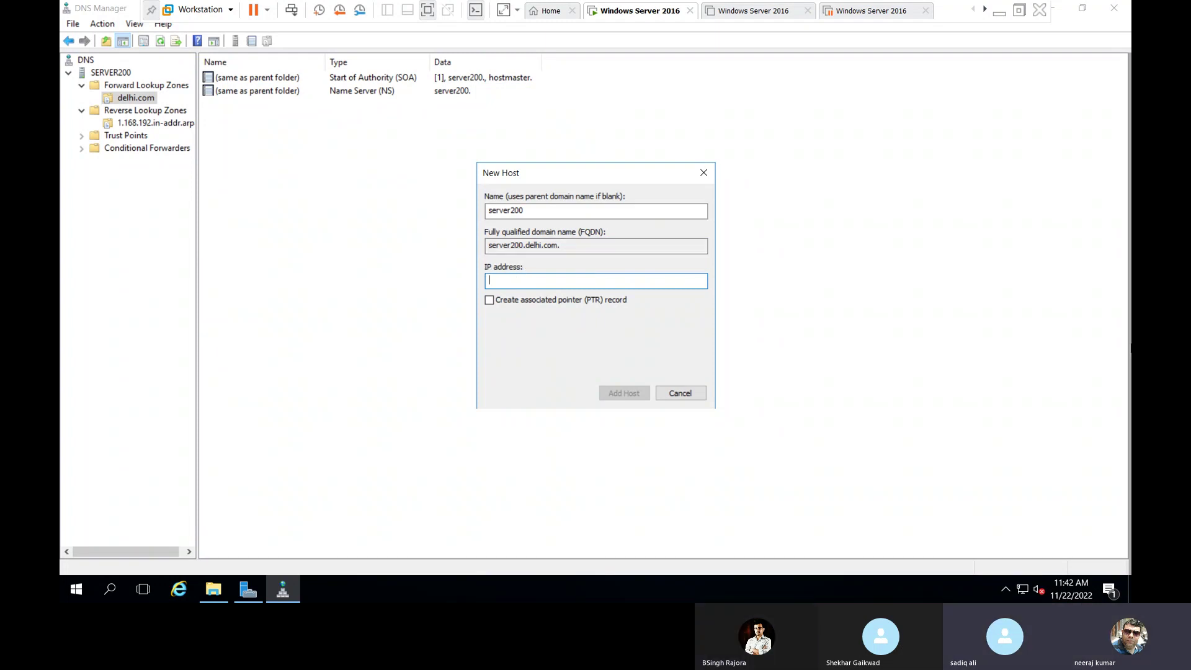
Launch Network Connections with ncpa.cpl from the Run box.
key(super+r)
text(ncpa.cpl)
key(Return)
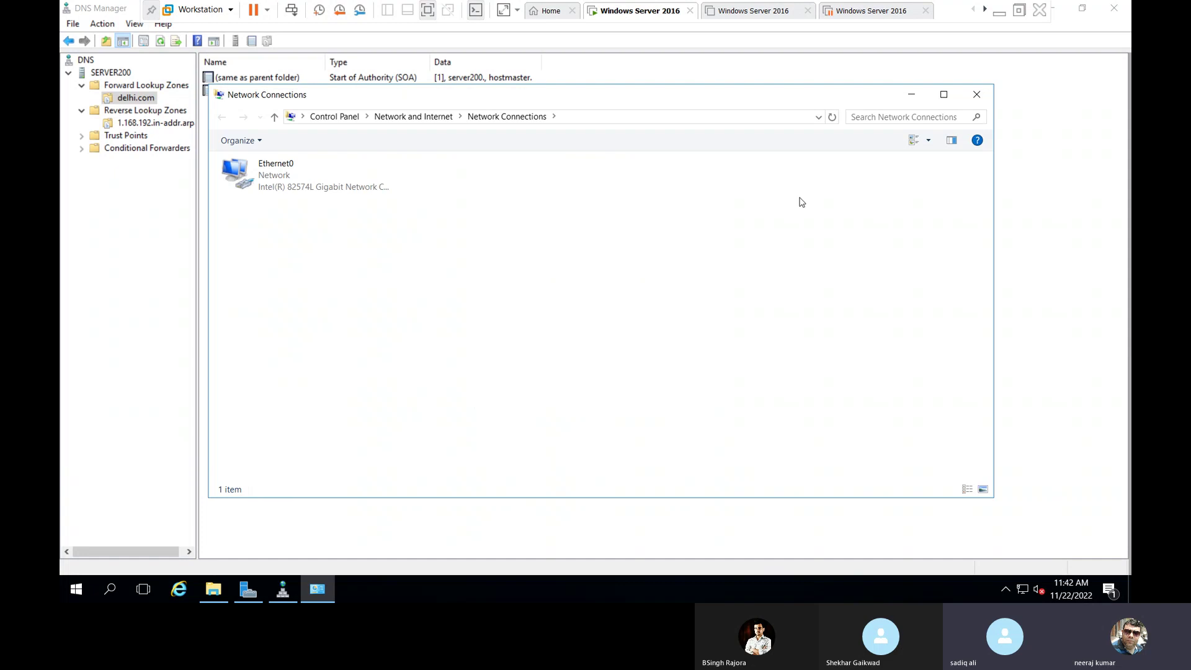
Give Ethernet0 static IPv4 address 192.168.1.200, mask 255.255.255.0, and preferred DNS 192.168.1.200.
click(380, 185)
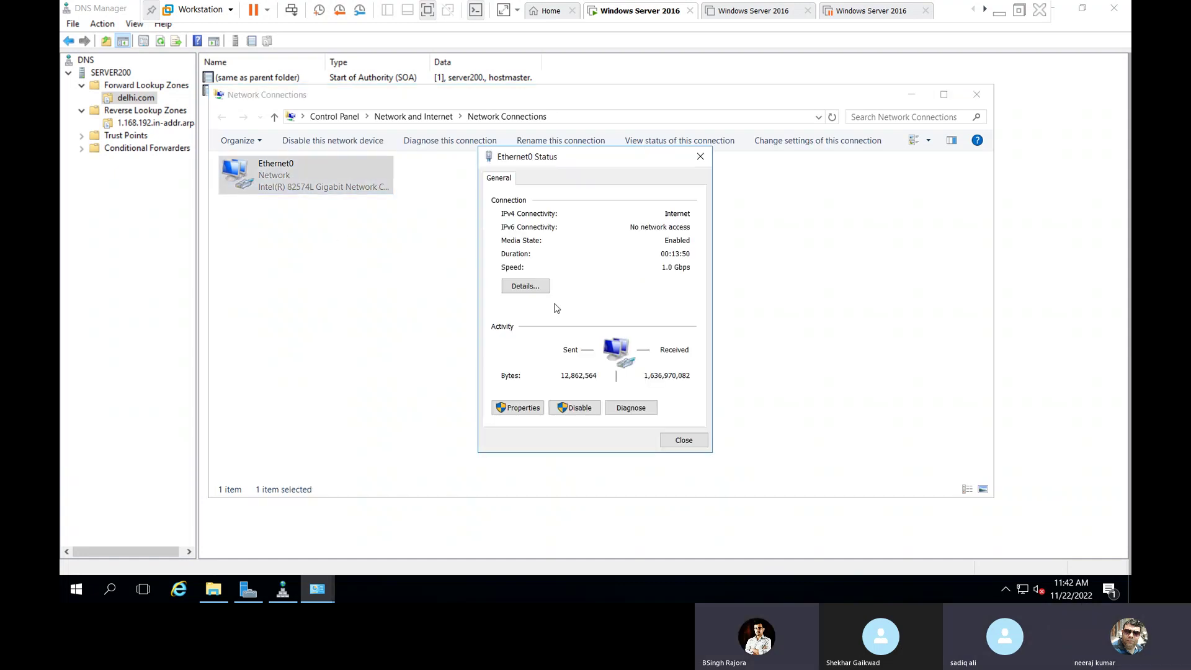
click(516, 409)
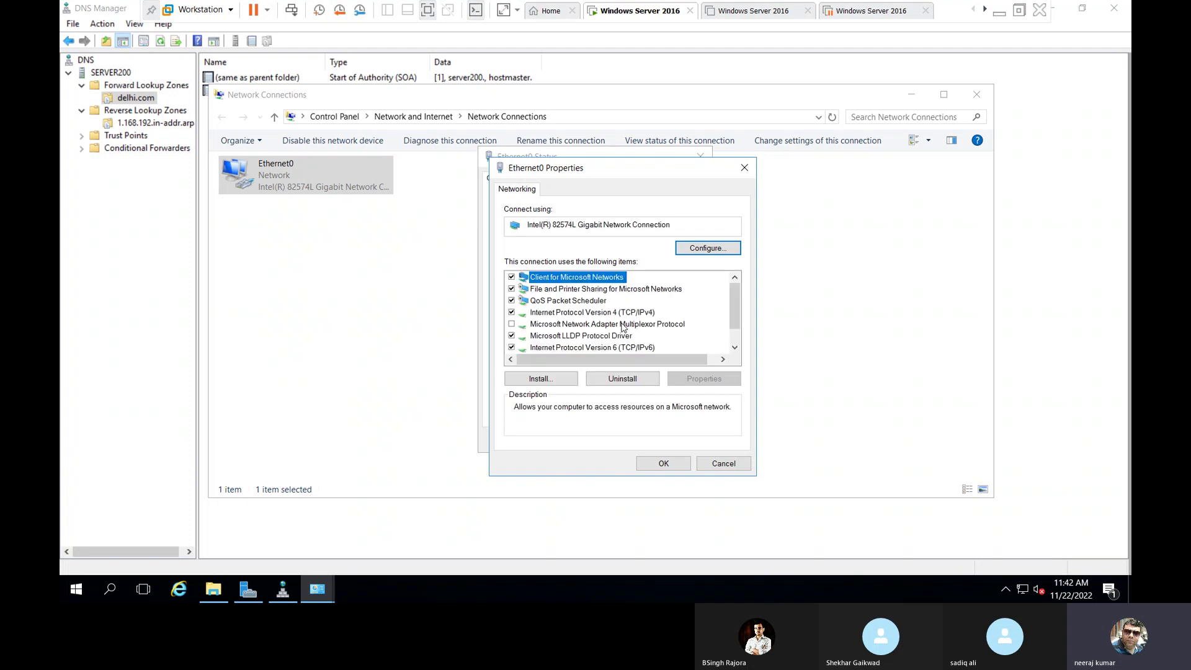
double_click(633, 313)
click(633, 316)
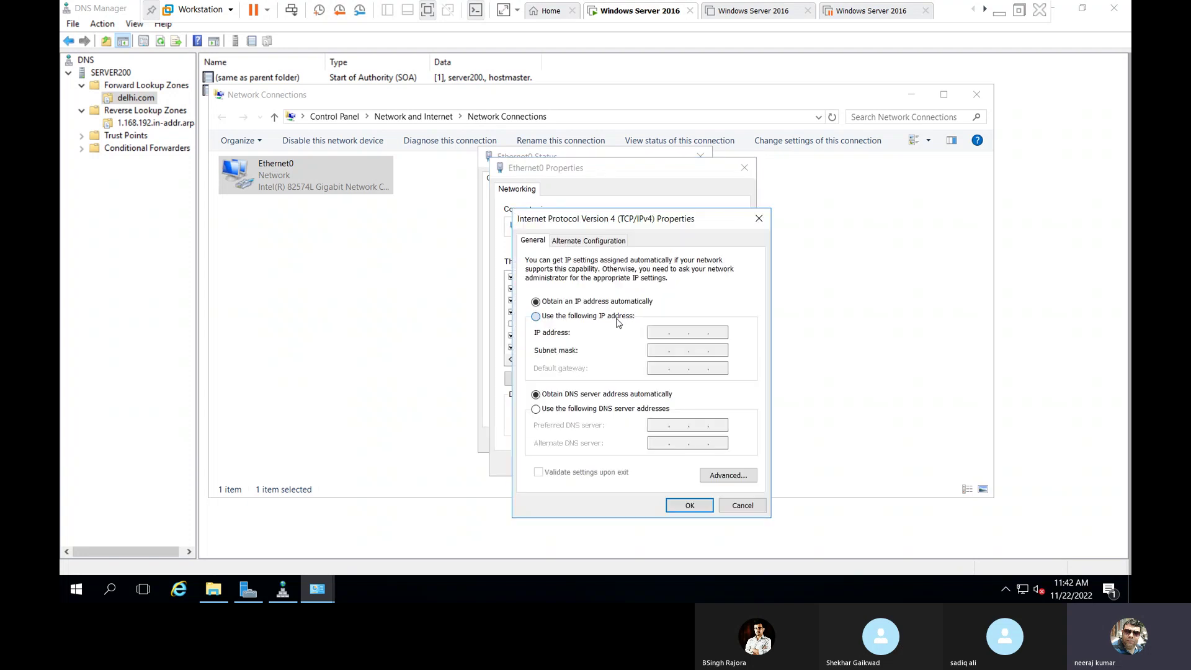
text(1 . . .)
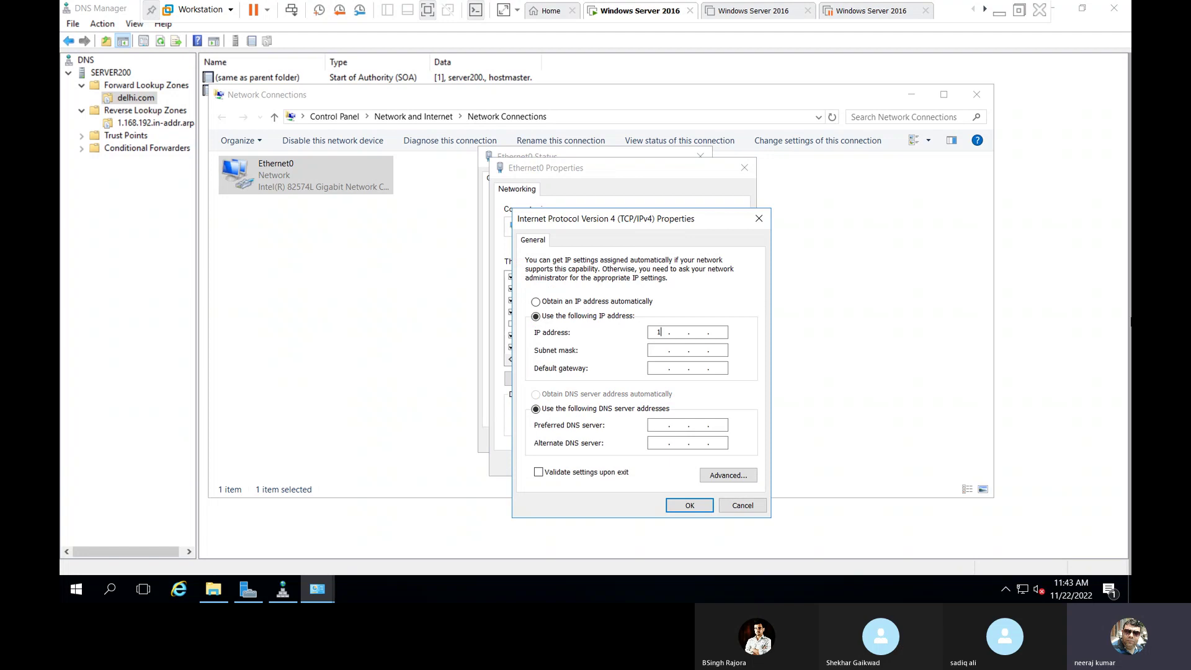
text(92 . 168 . 1 . 200)
key(Tab)
key(Tab)
key(Tab)
key(Tab)
text(192 . 168 . 1 . 200)
click(688, 504)
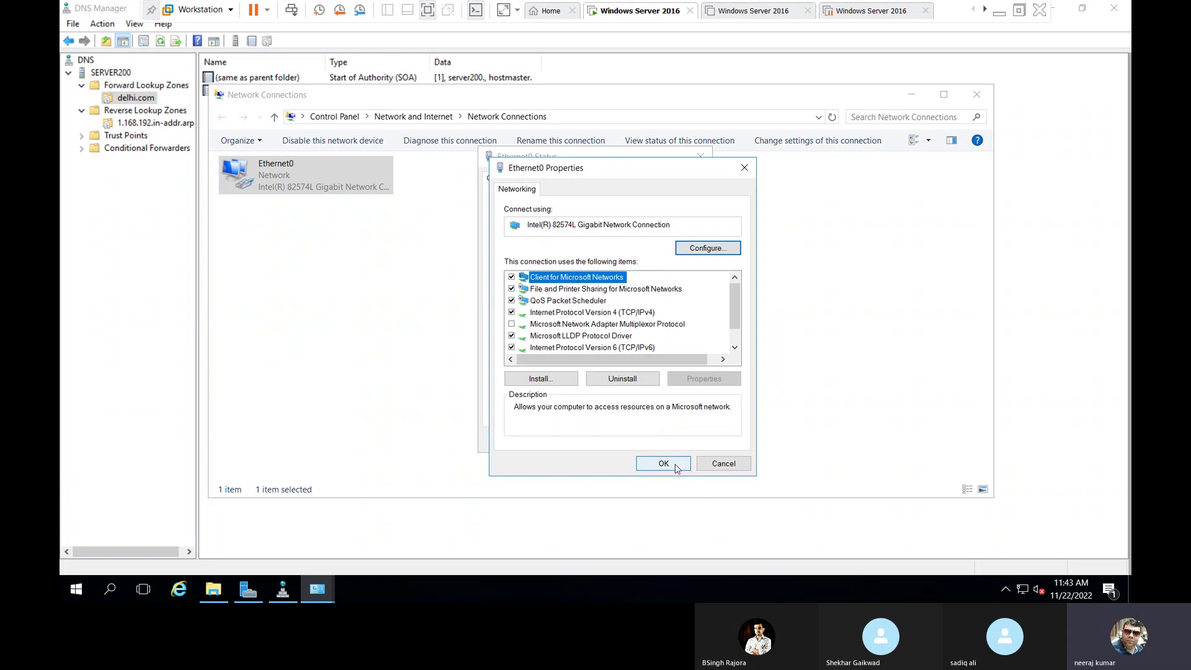
click(675, 466)
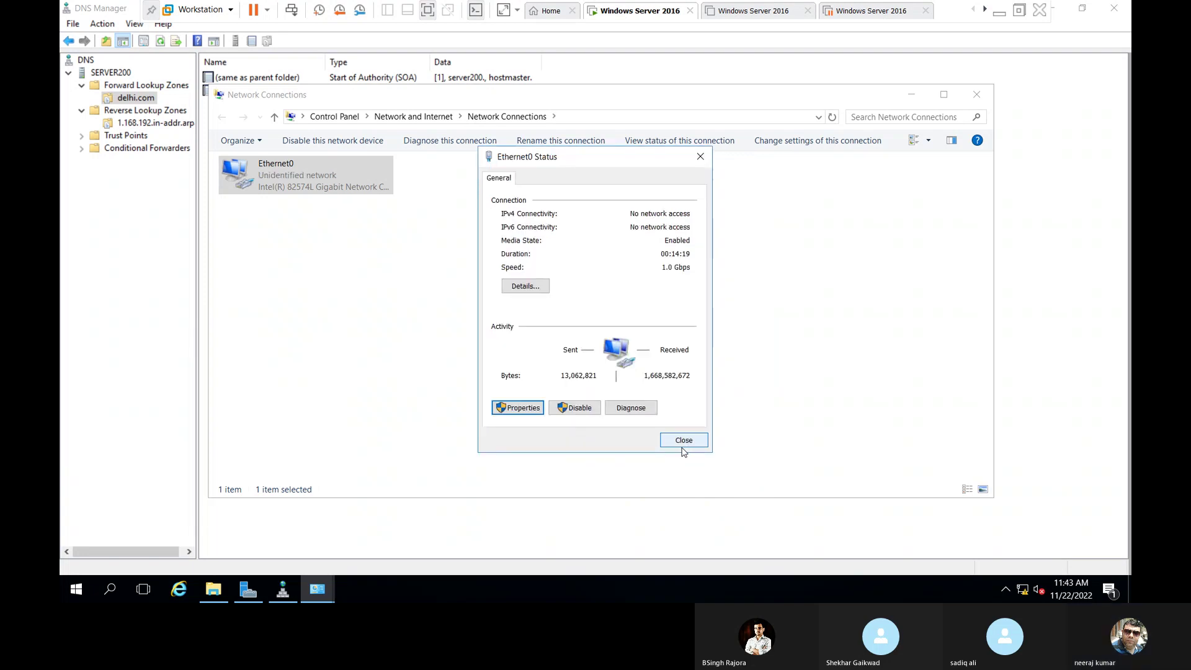
click(684, 442)
click(276, 266)
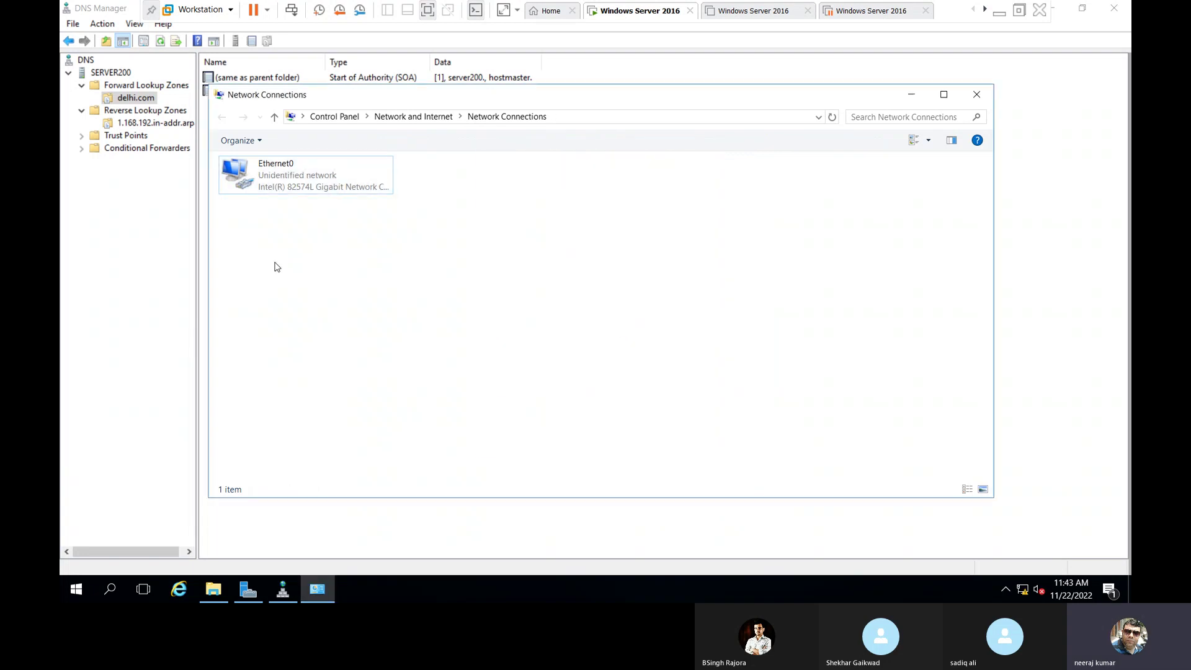
Add host record server200 at 192.168.1.200 in delhi.com with its associated PTR record.
click(976, 94)
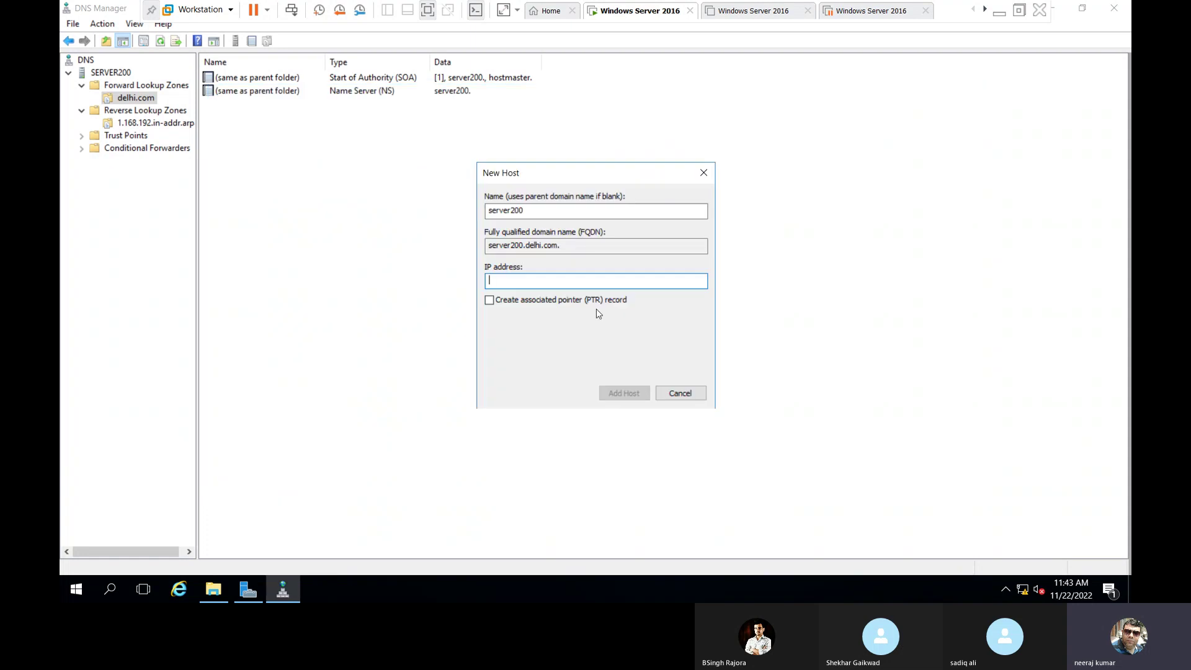
text(192.168.1.200)
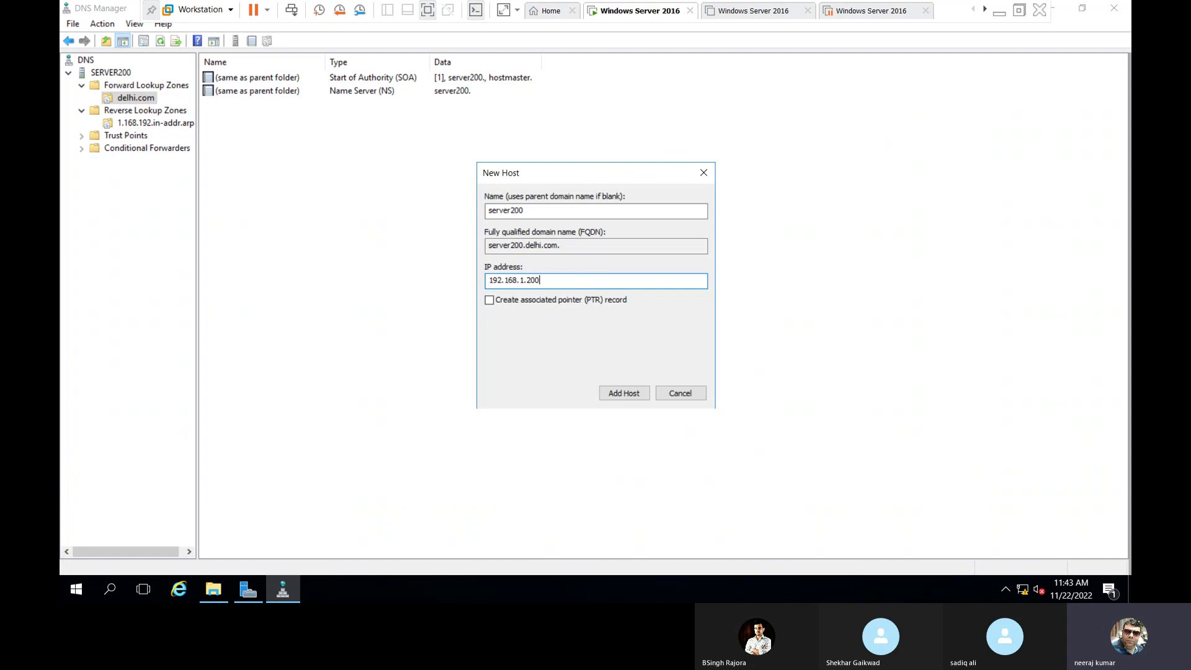
click(489, 300)
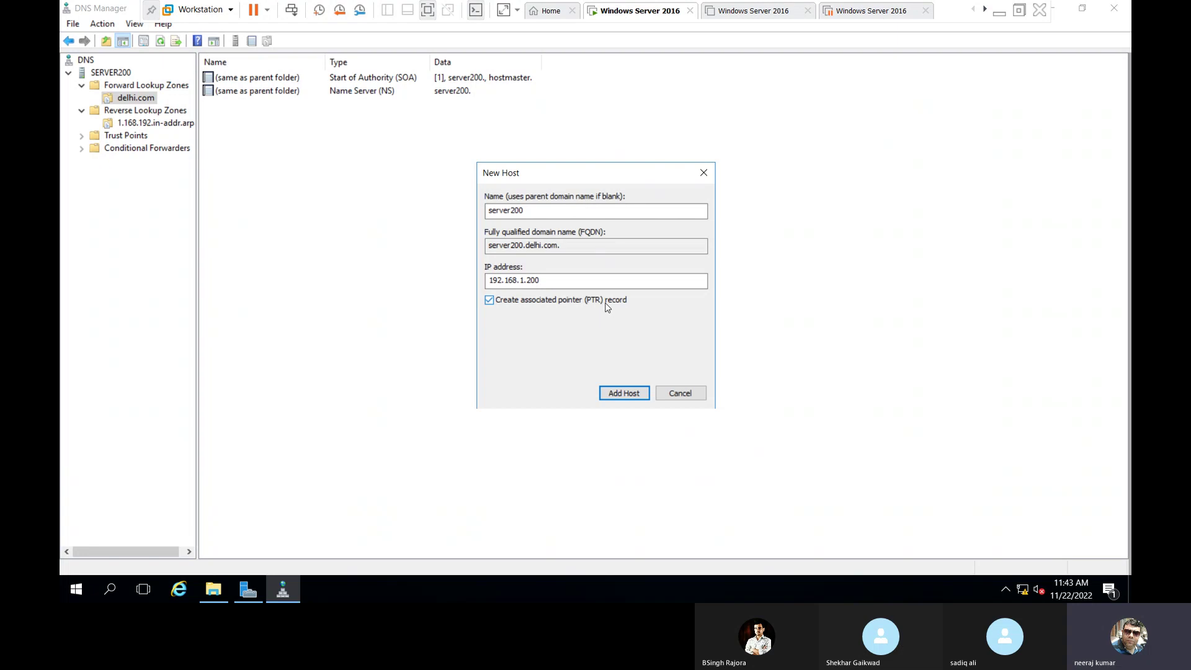
click(490, 302)
click(491, 301)
click(626, 394)
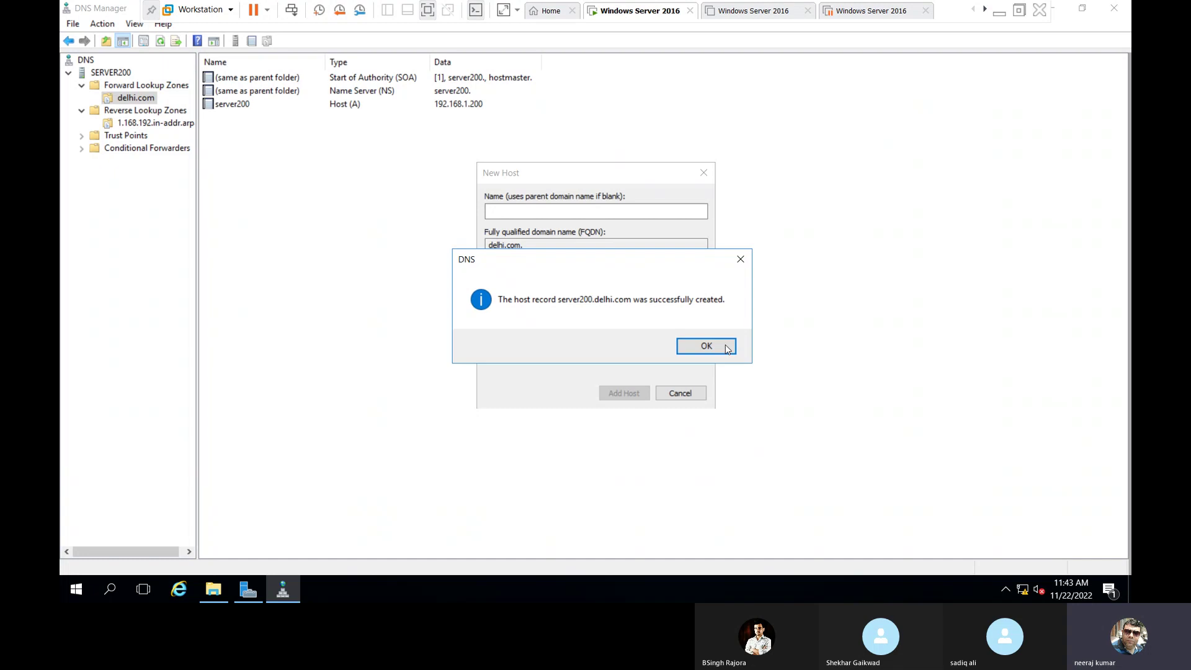
click(724, 350)
click(693, 395)
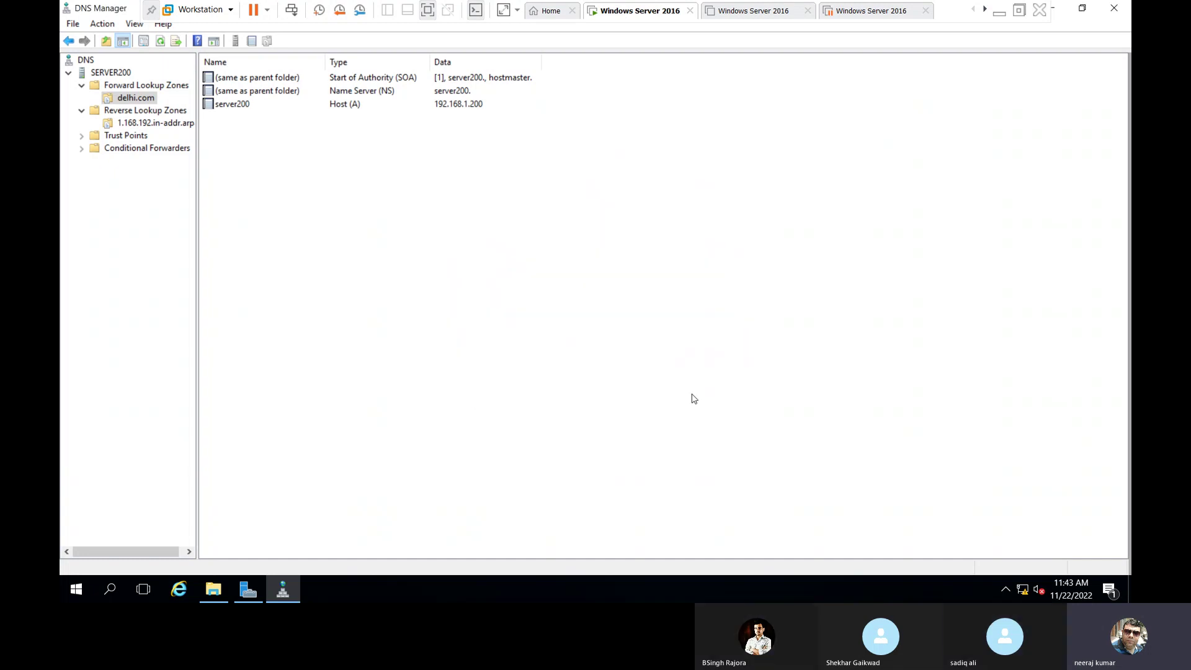
click(246, 105)
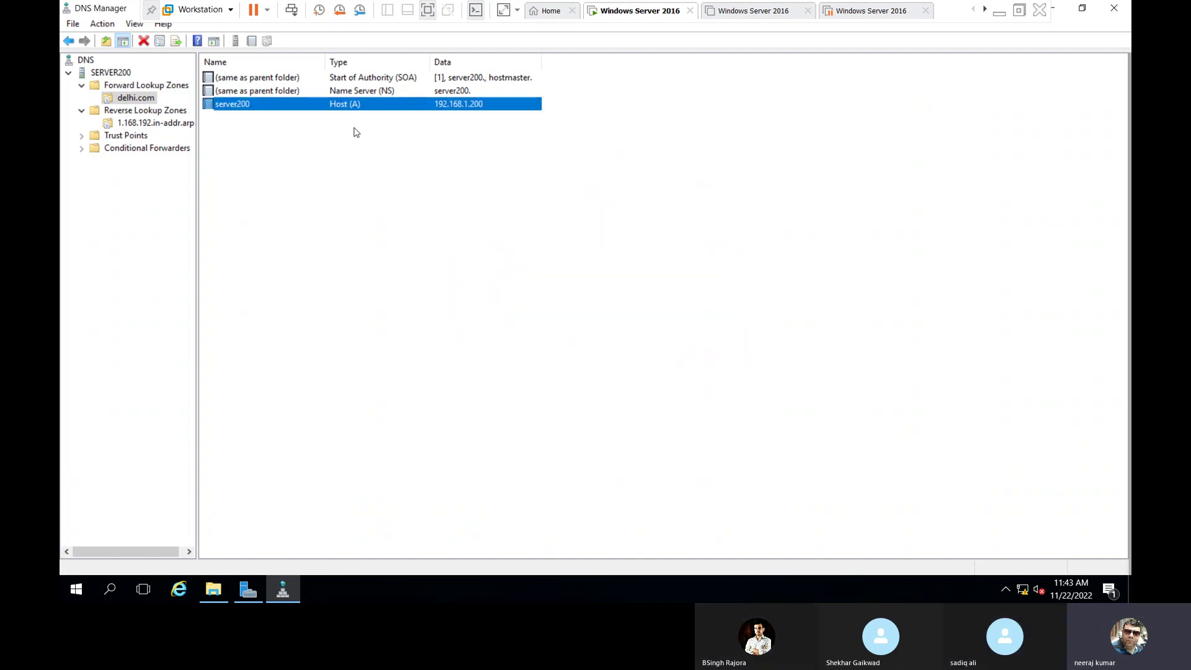
click(353, 161)
click(163, 124)
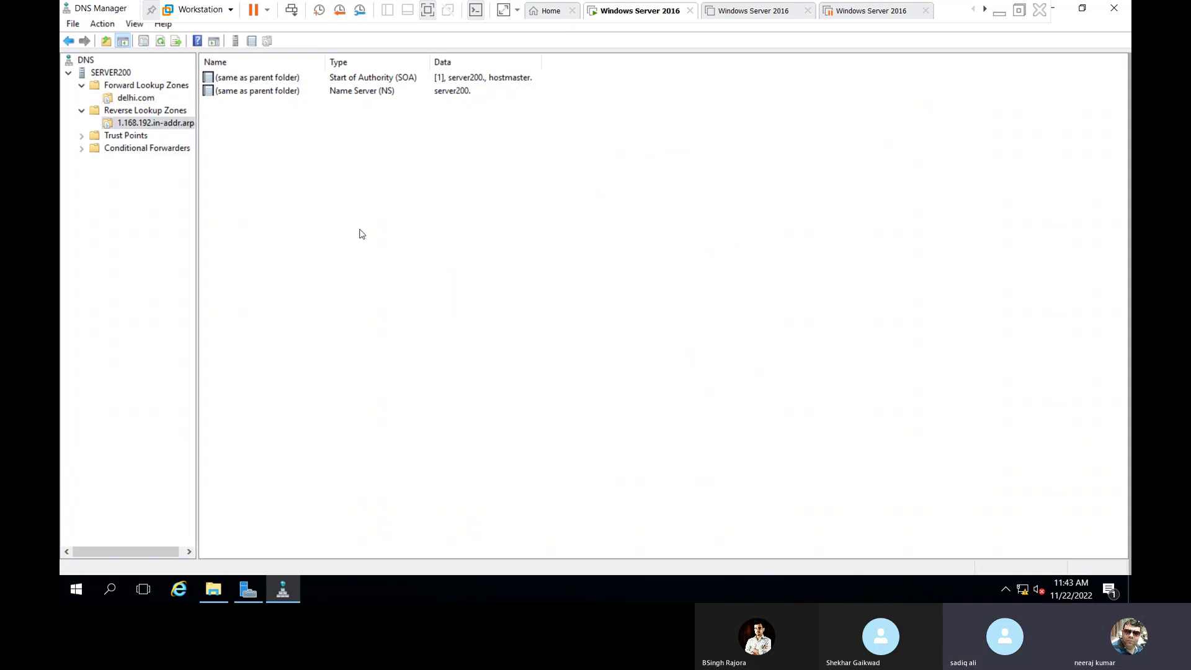
right_click(360, 181)
click(419, 328)
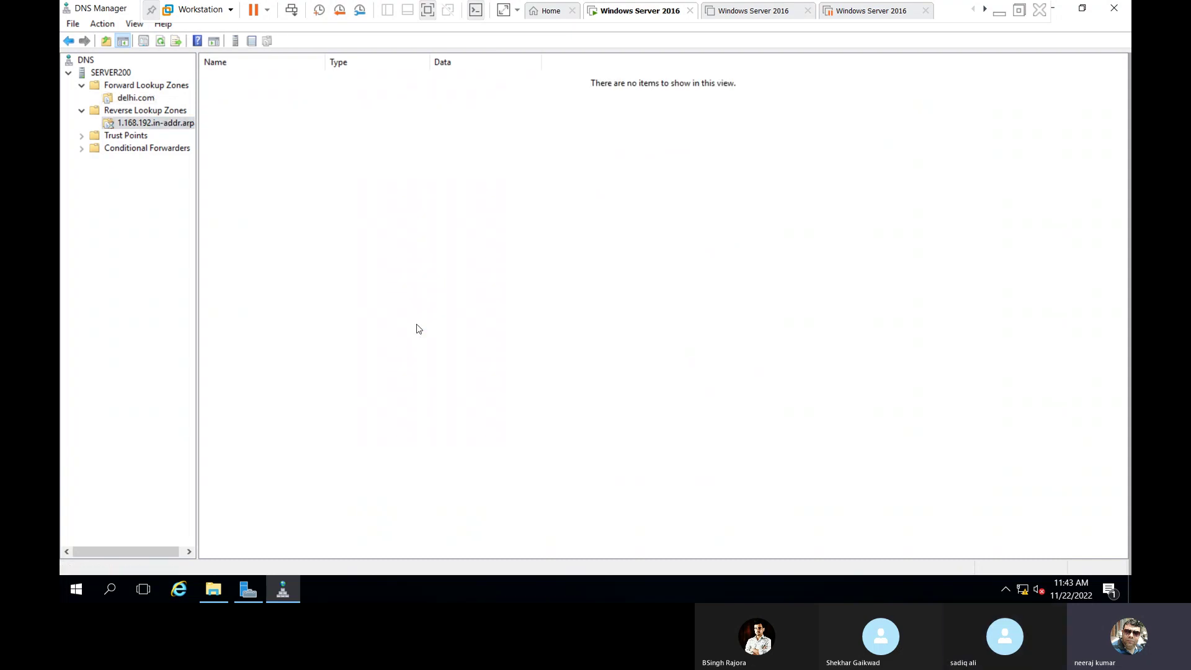
click(248, 105)
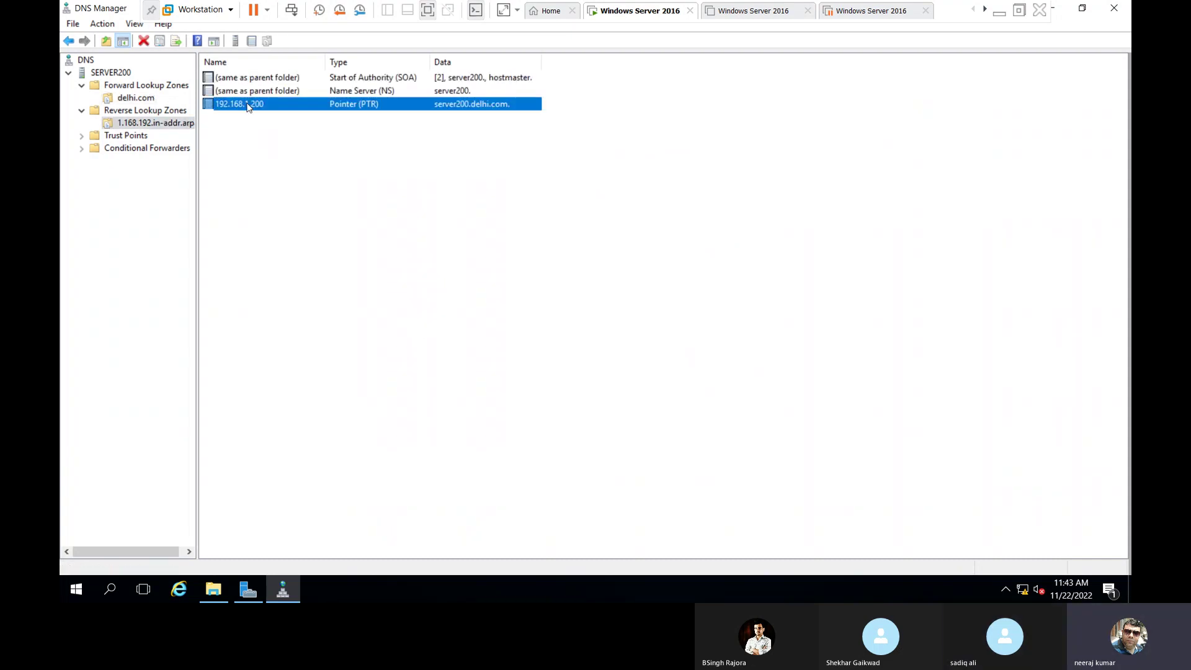
click(357, 211)
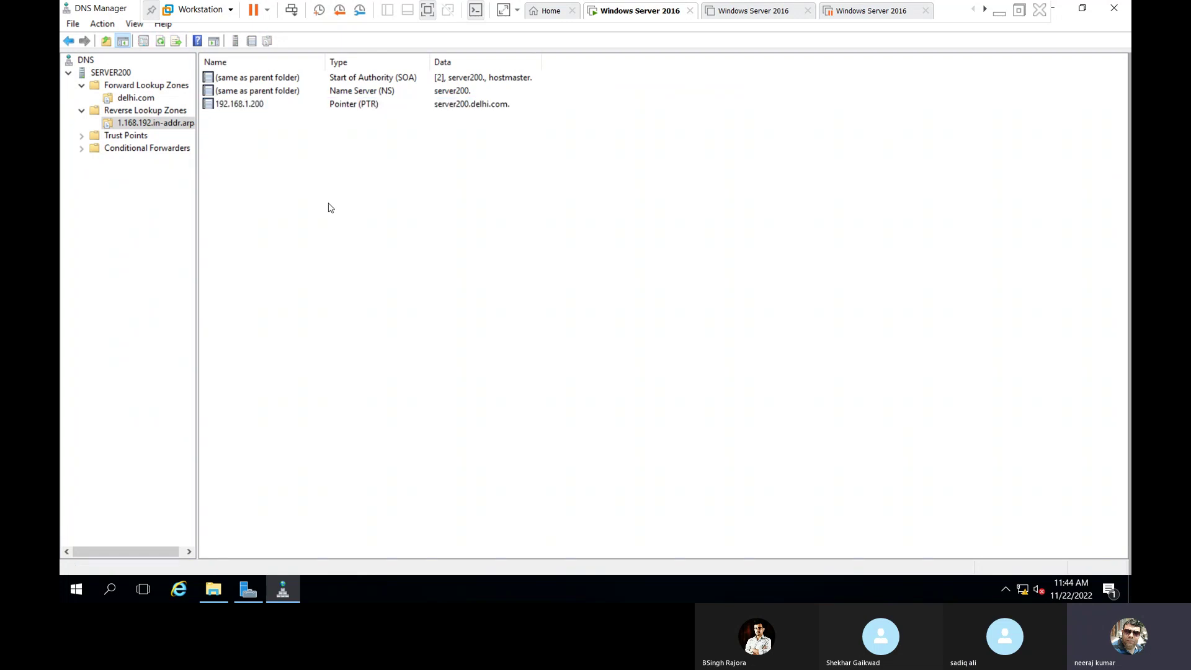
click(249, 109)
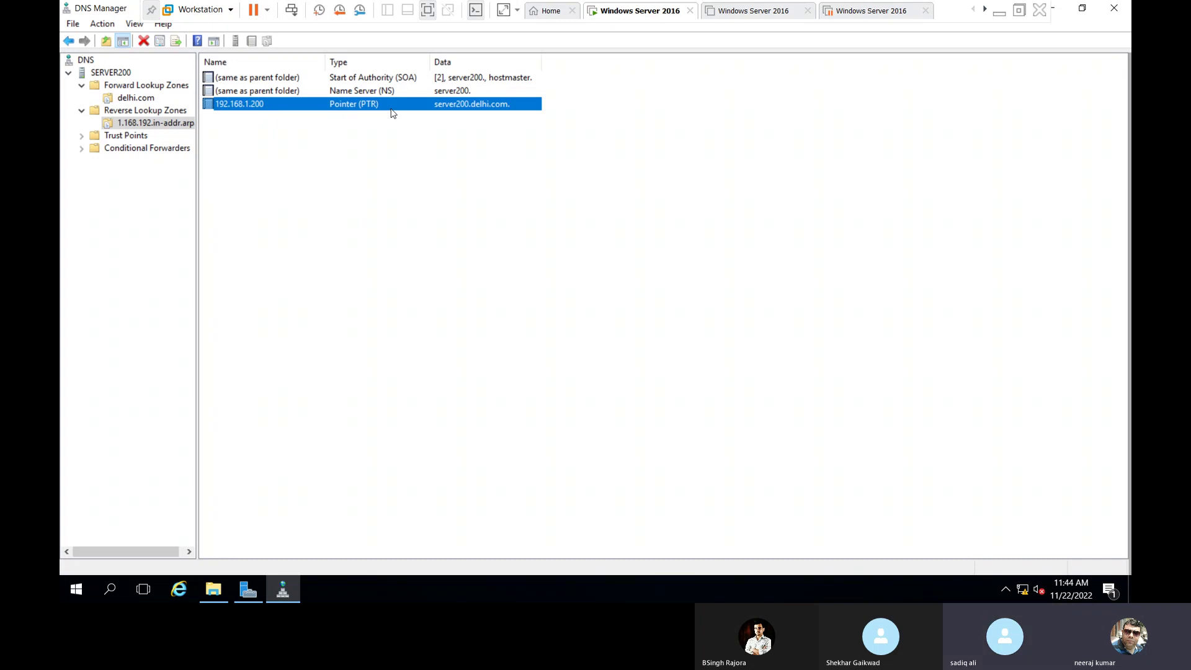
click(140, 98)
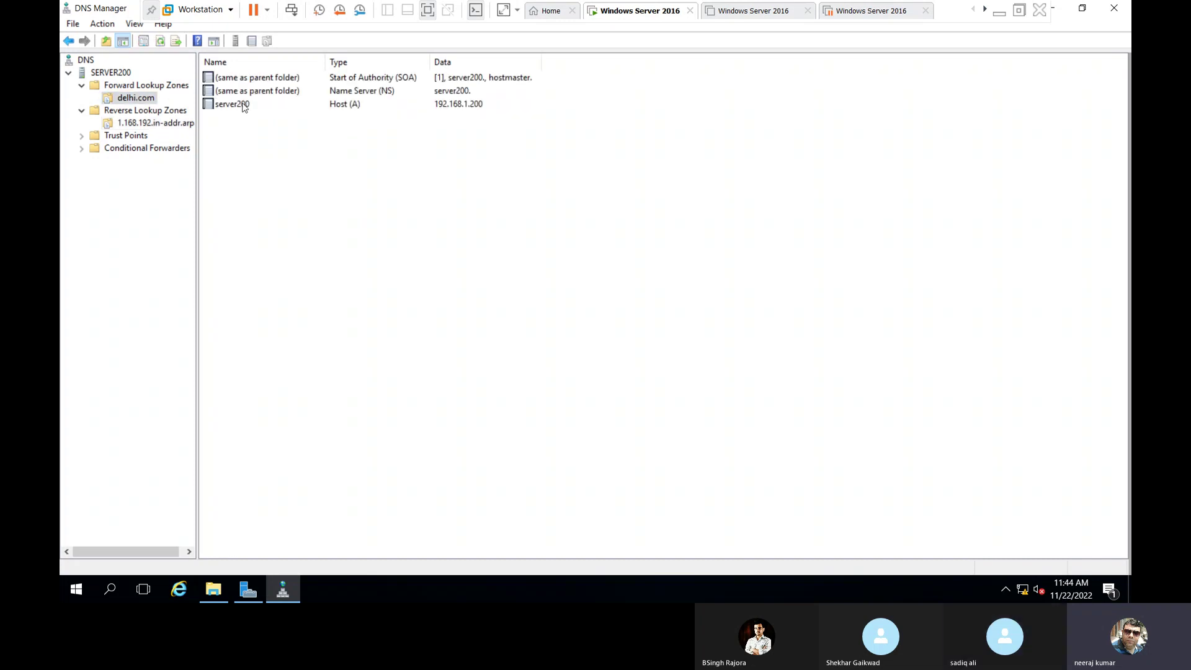
click(245, 105)
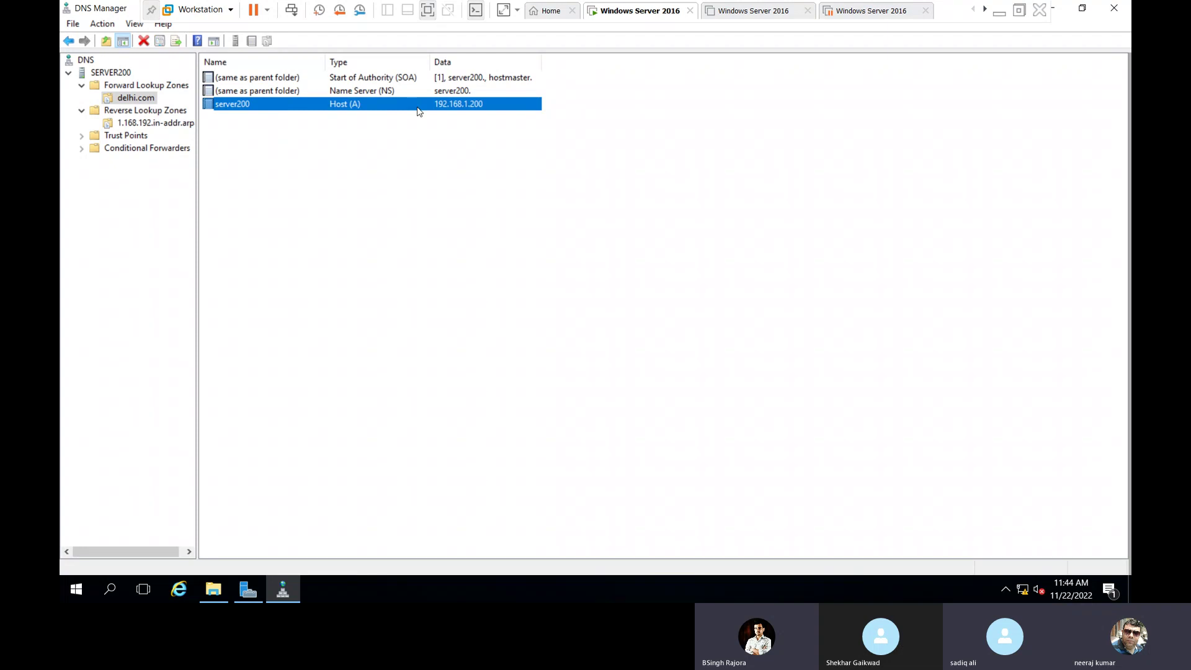
click(340, 153)
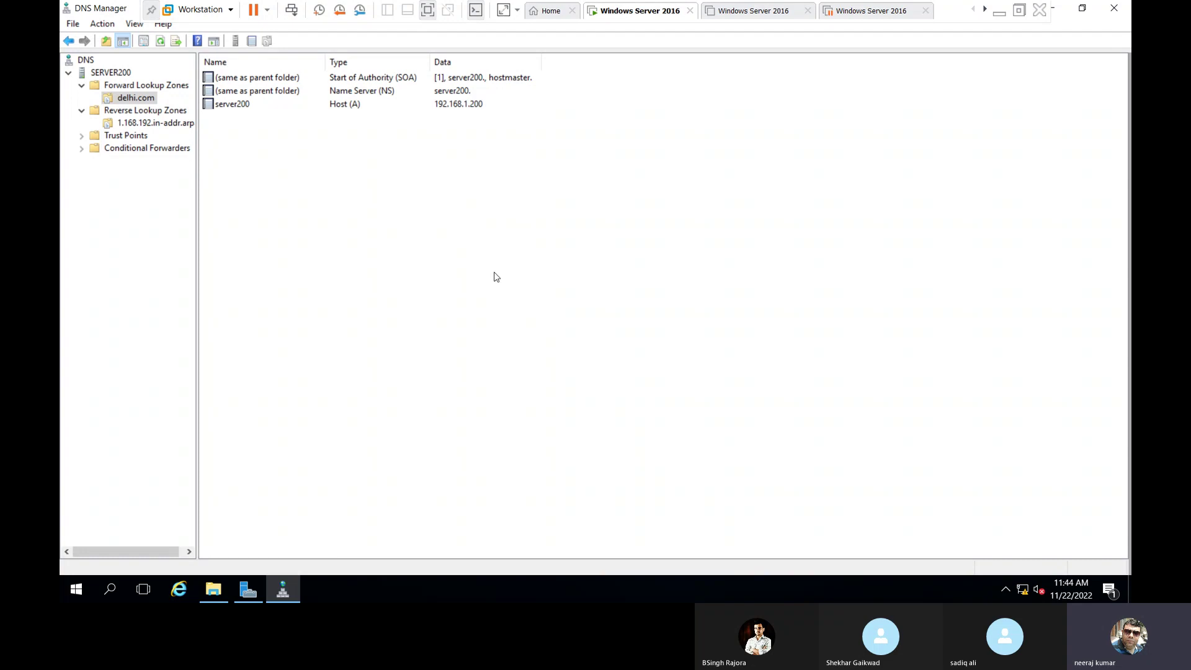
key(super+r)
key(BackSpace)
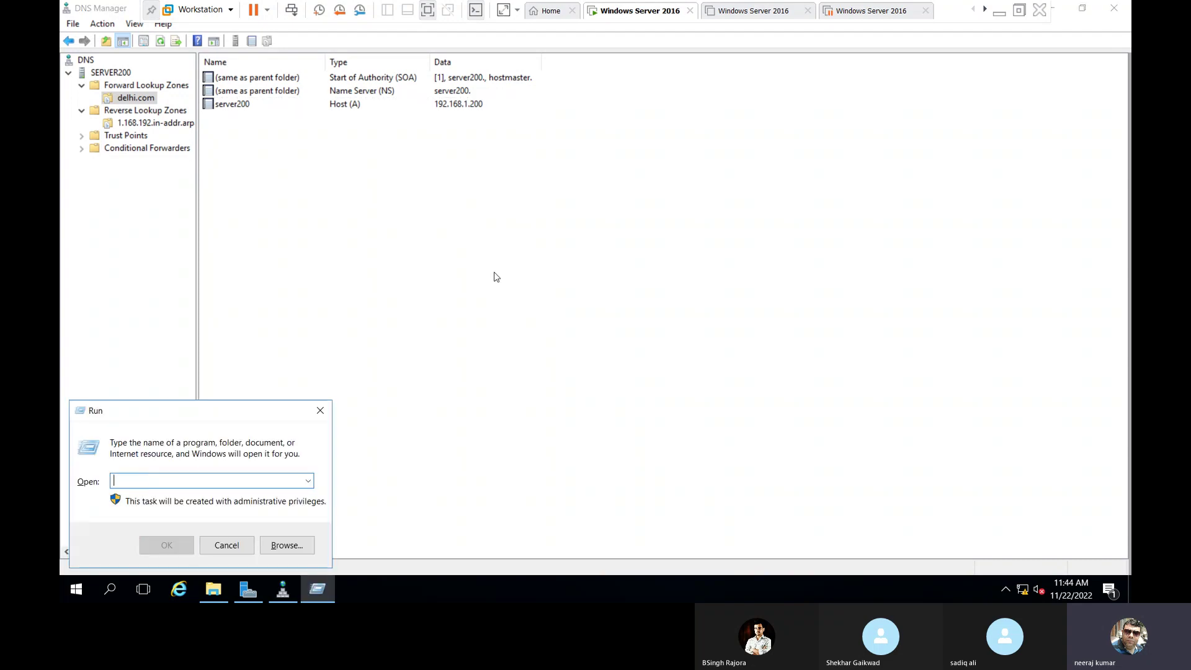
text(cmd)
key(Return)
text(cd\)
key(Return)
text(nslookup)
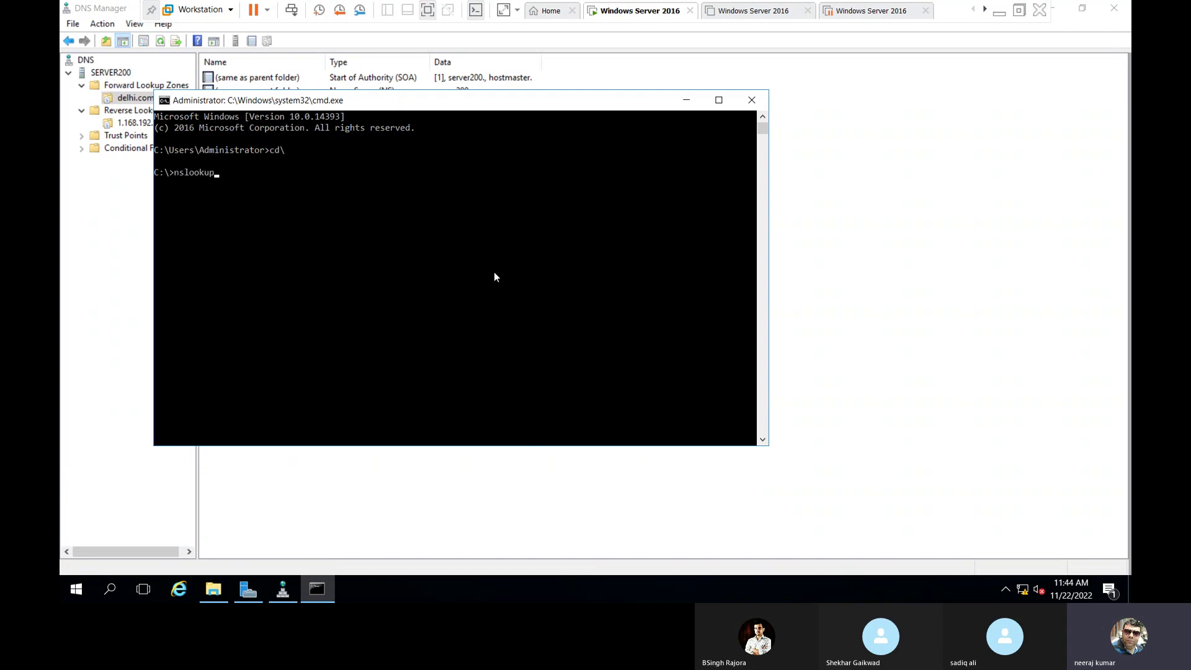
key(Return)
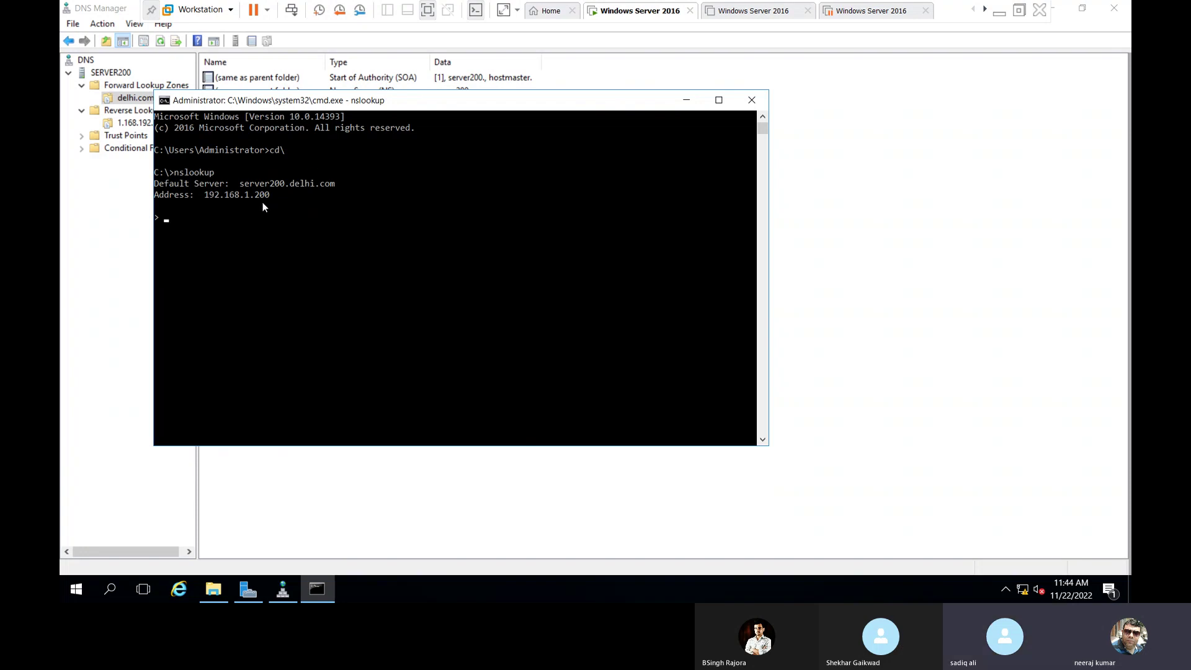
click(751, 100)
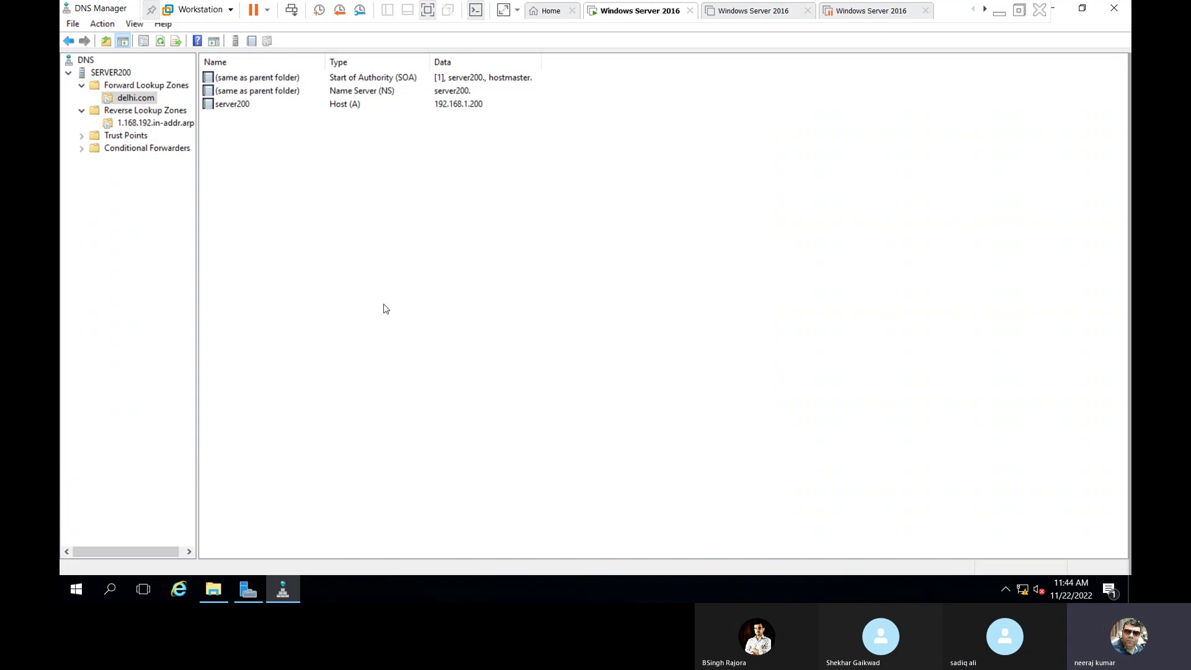
In the delhi.com SOA properties, browse to the server200 host record and make it primary server.
click(254, 83)
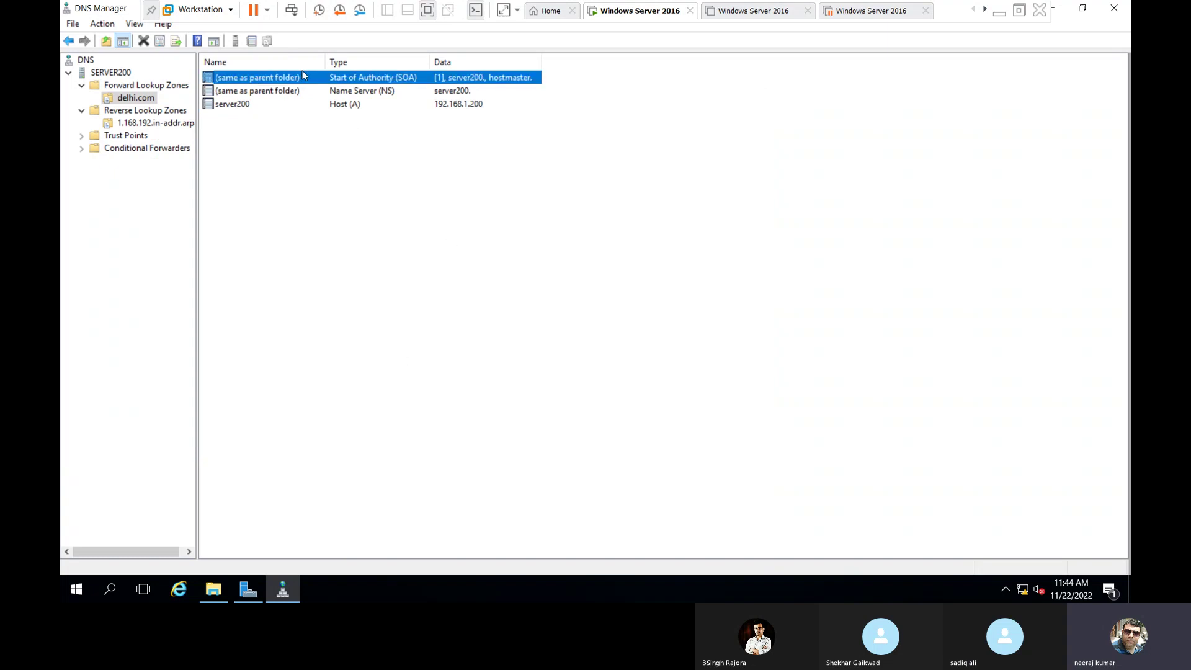
double_click(376, 81)
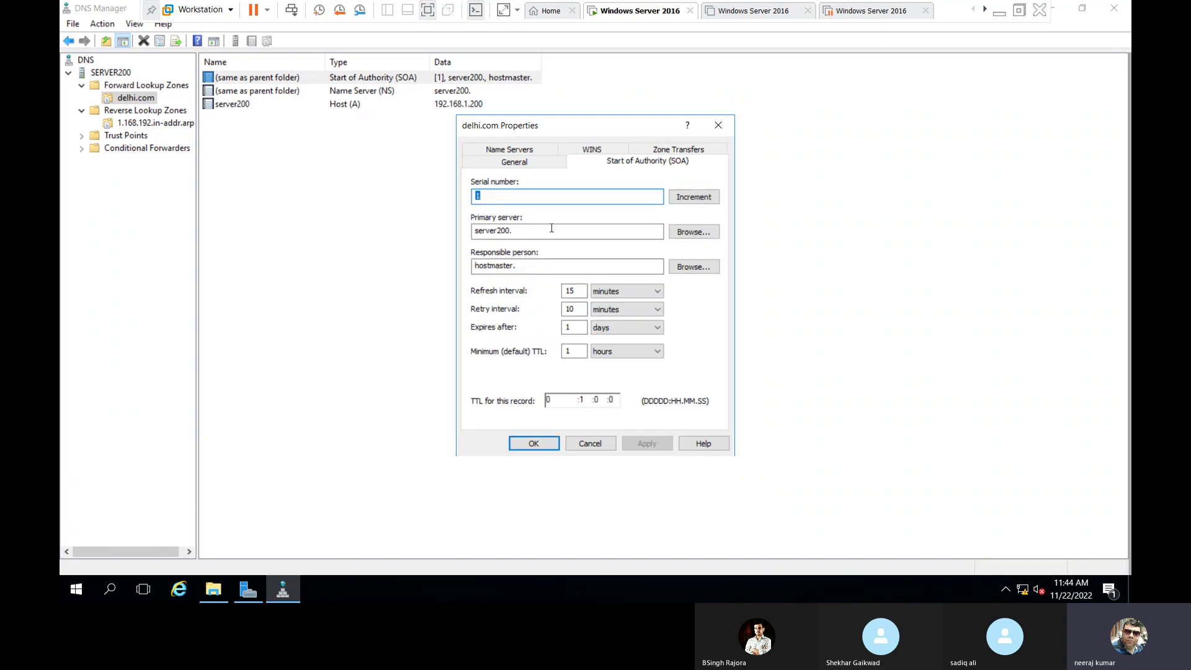
click(496, 230)
click(532, 228)
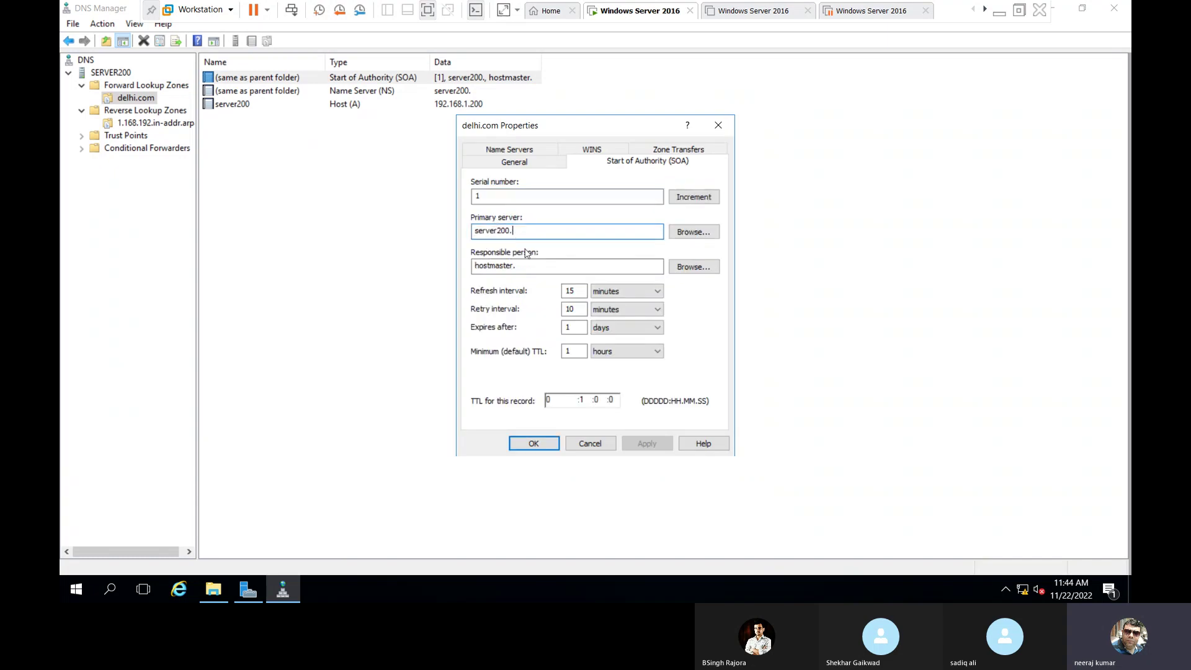
click(694, 232)
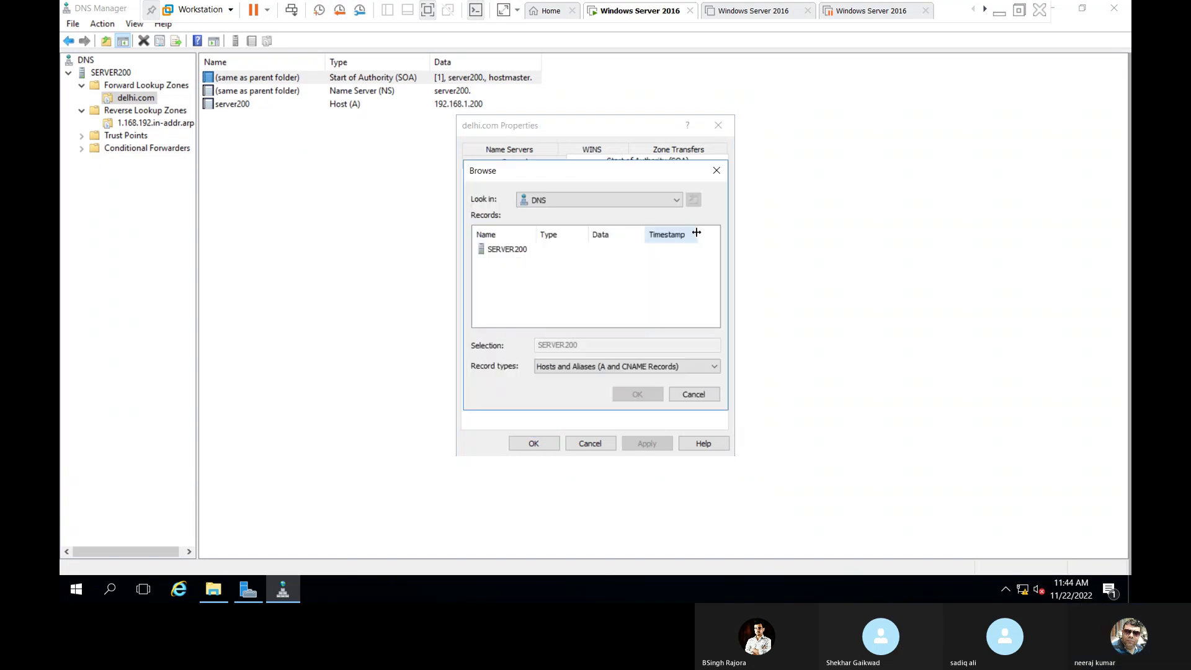
double_click(519, 250)
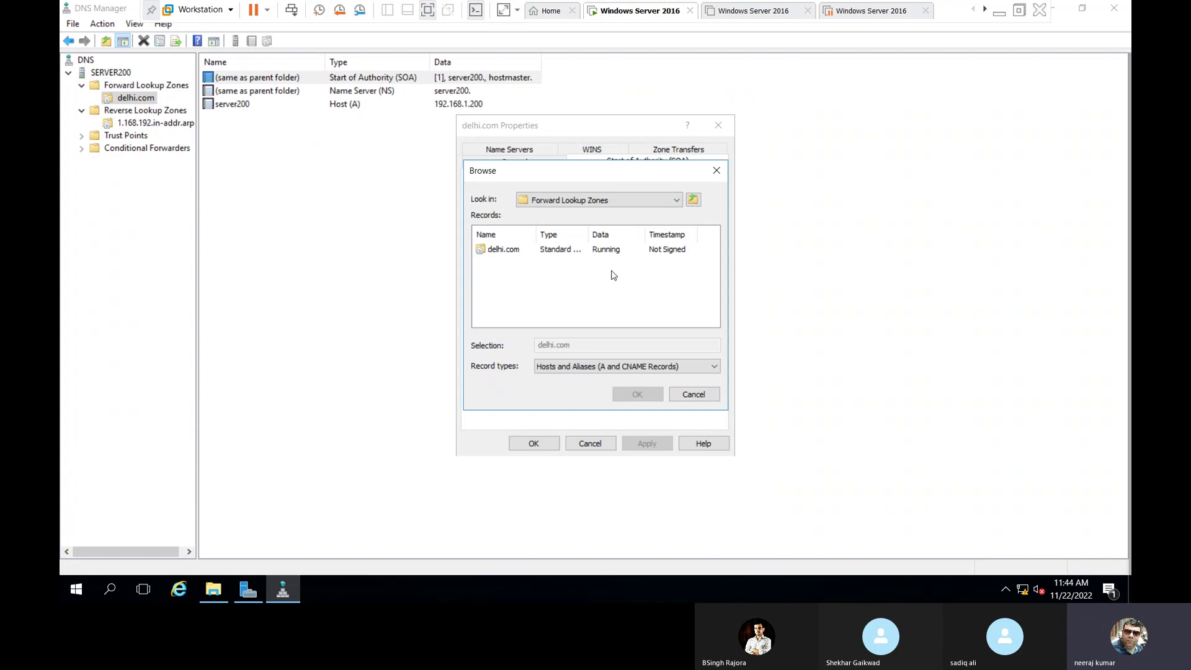
double_click(505, 251)
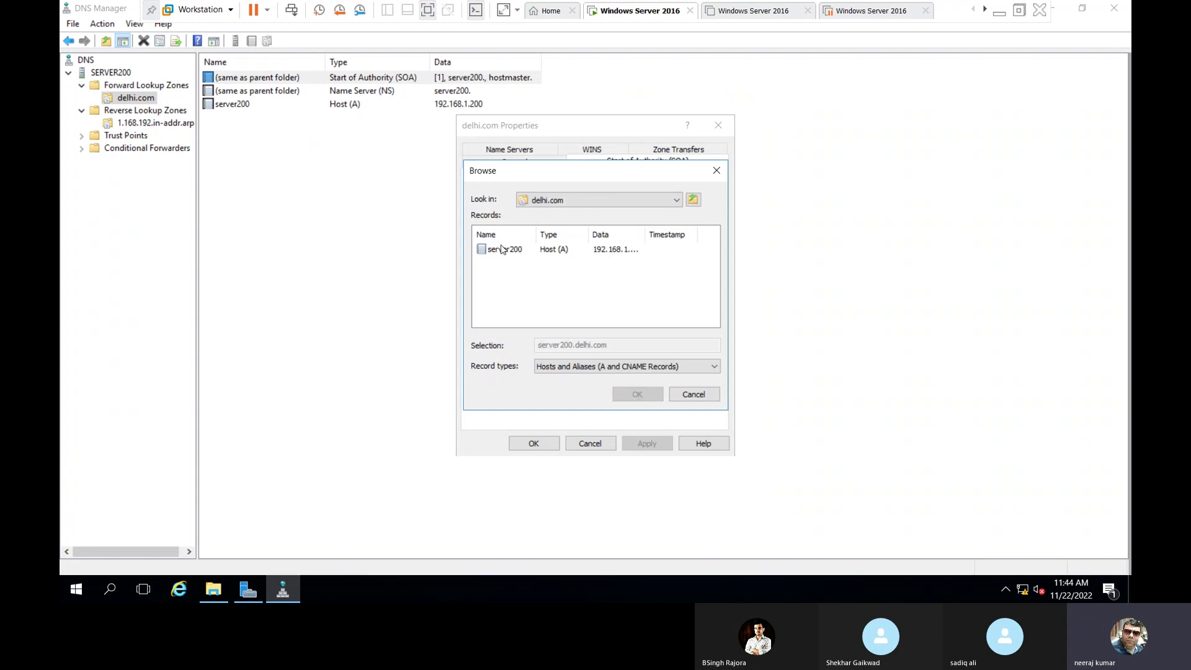
click(518, 250)
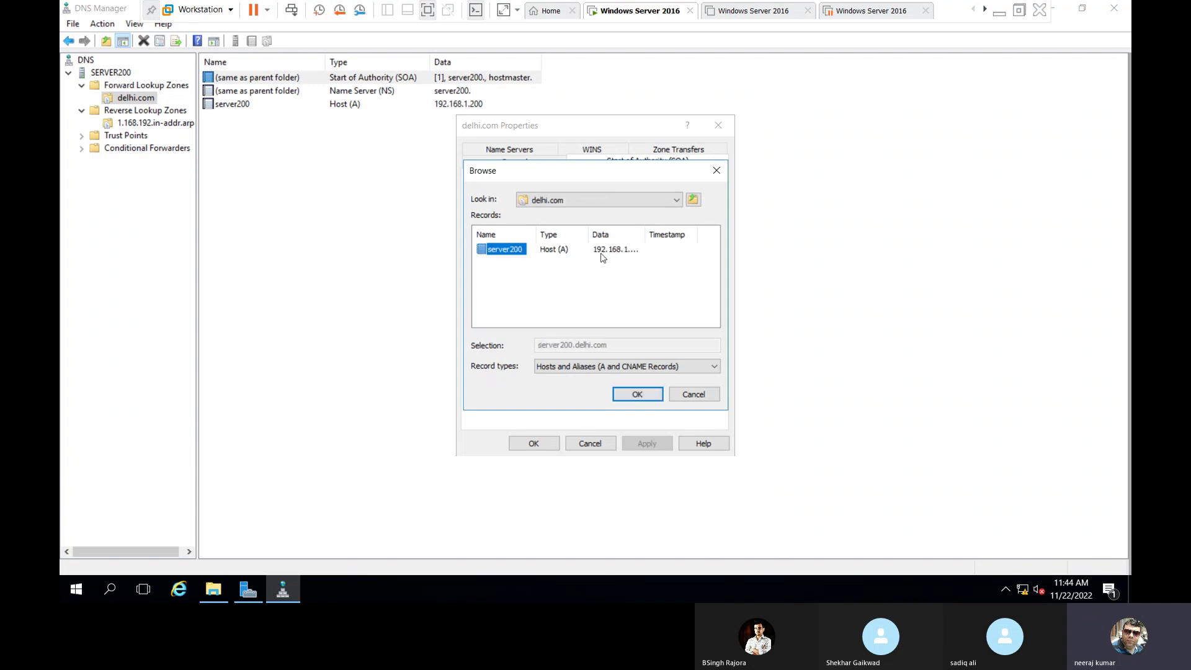
click(638, 395)
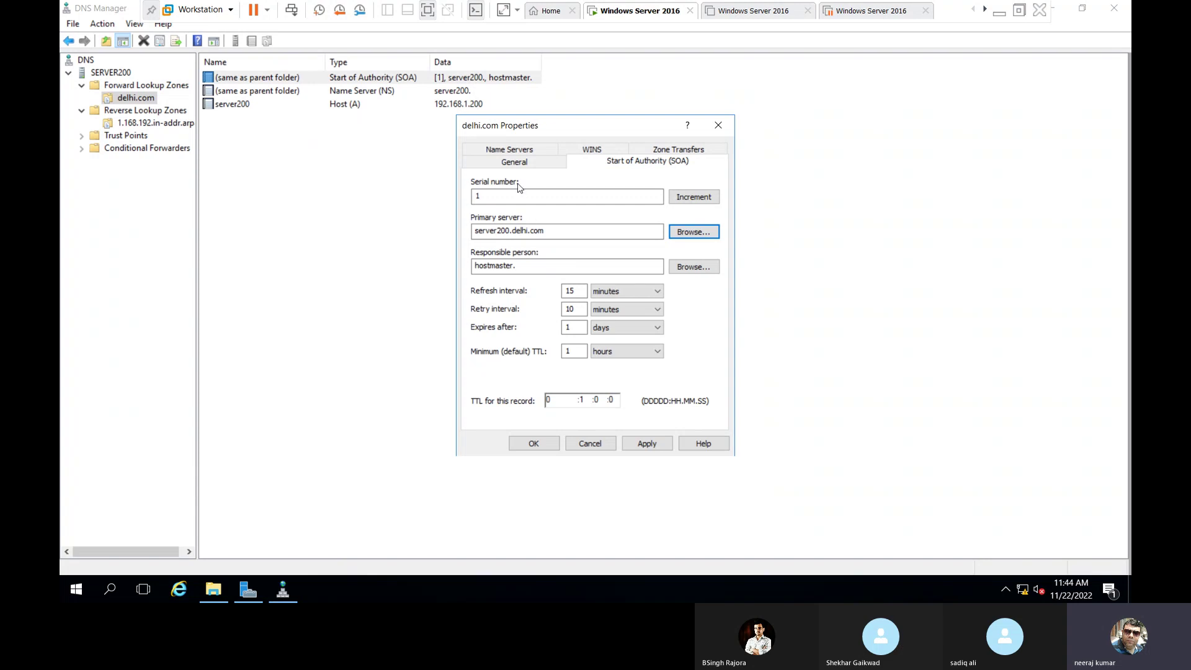
Check the serial number and the server200.delhi.com primary server entry, then go to the responsible person field.
click(491, 195)
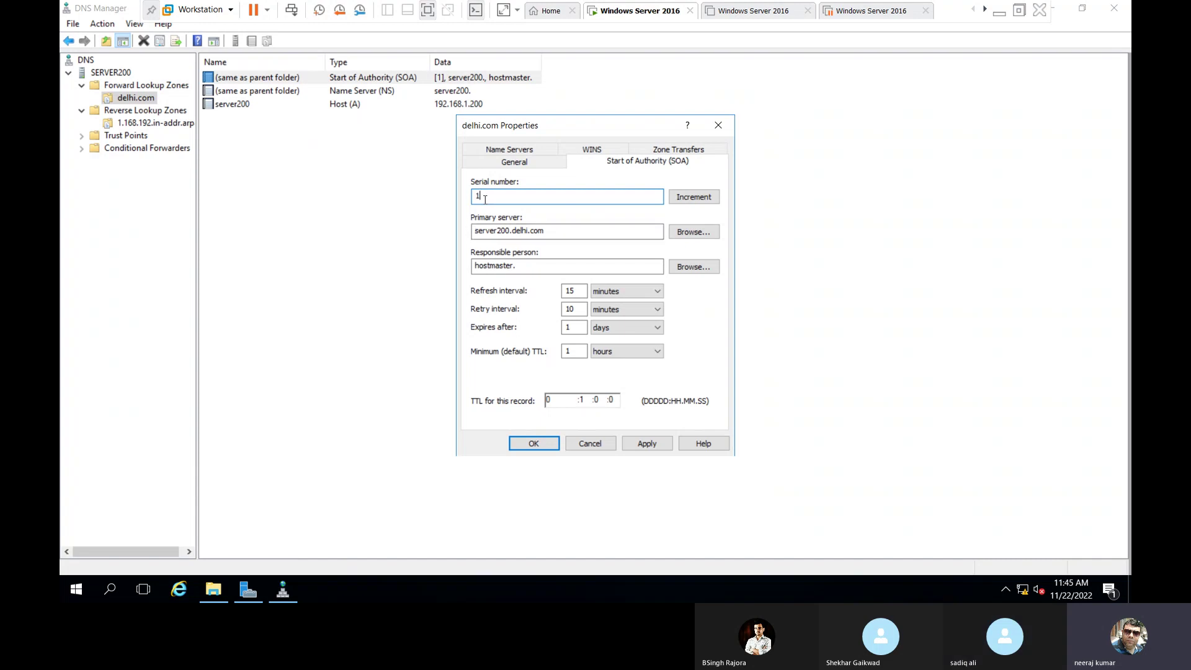
click(518, 230)
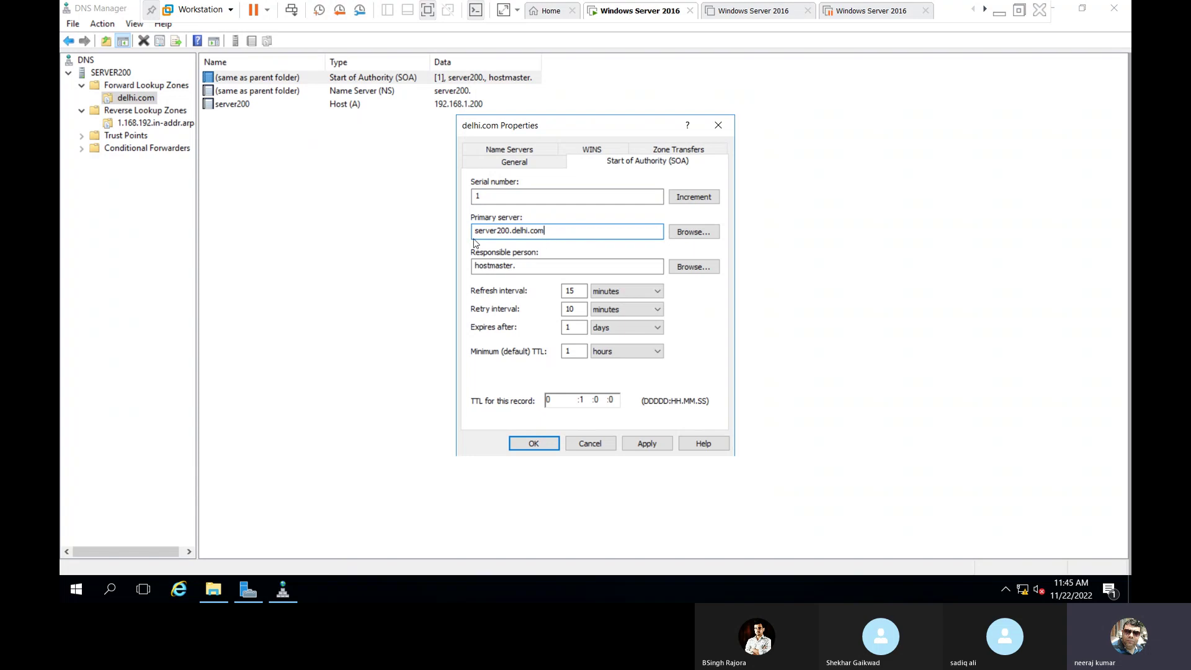
click(548, 232)
click(536, 268)
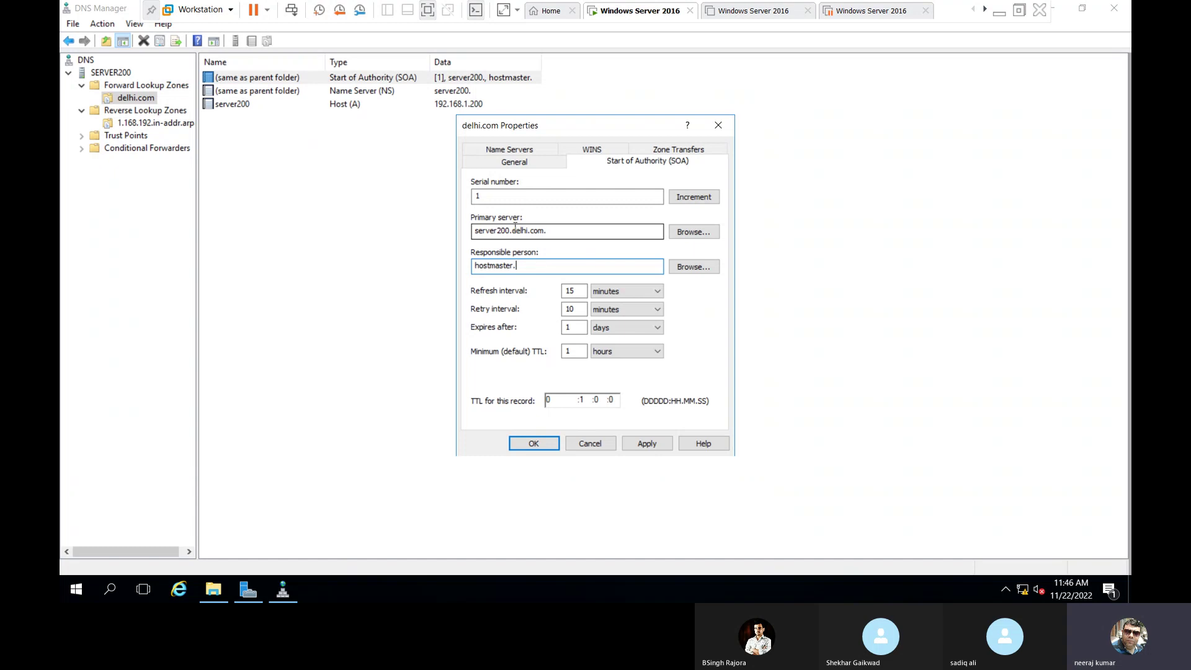
Set the responsible person to hostmaster.delhi.com., apply the SOA changes, then open the name server record.
mouse_move(511, 230)
mouse_down()
mouse_move(576, 231)
mouse_move(512, 229)
mouse_up()
click(558, 232)
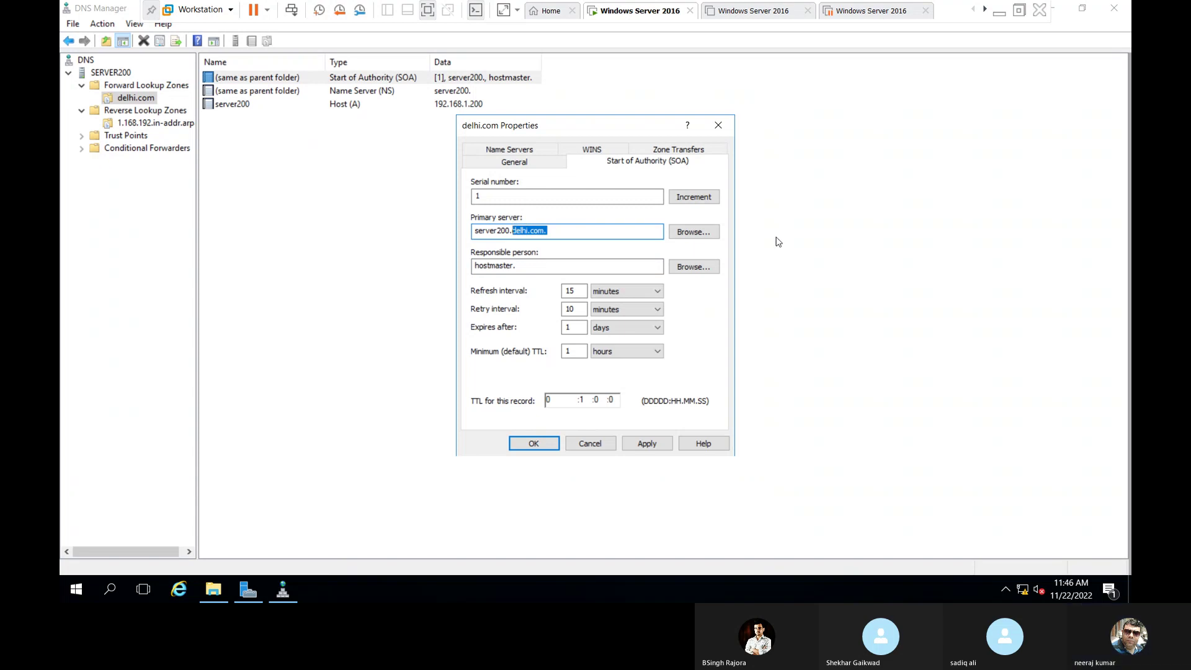
text(delhi.com.)
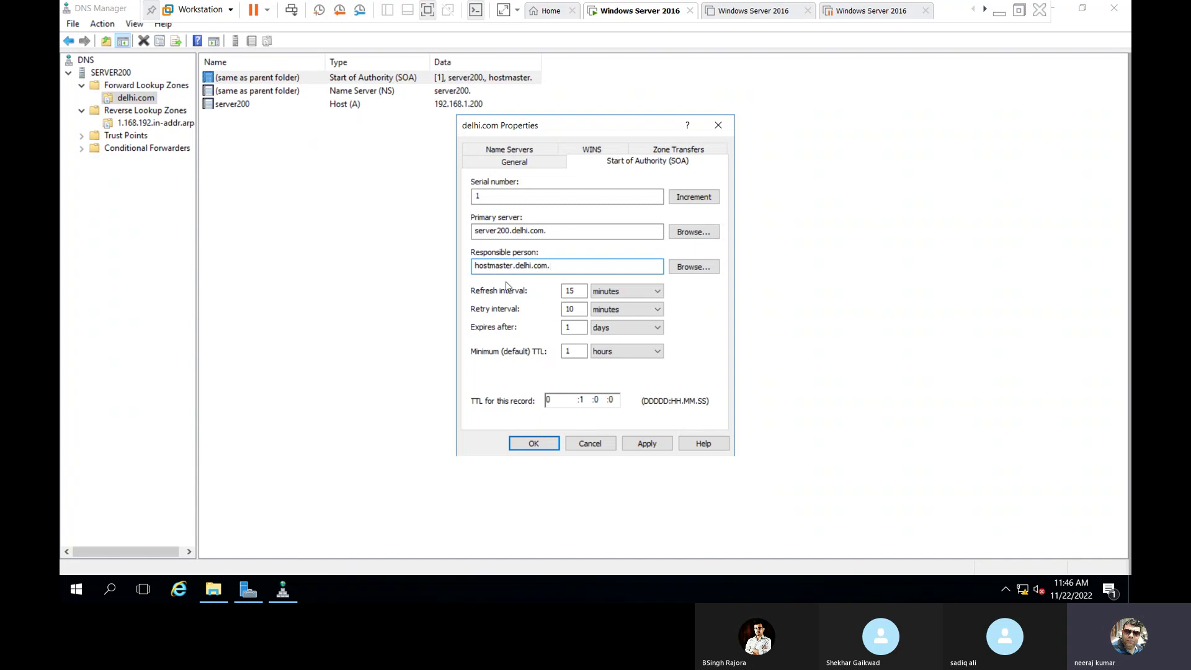
click(511, 265)
click(649, 443)
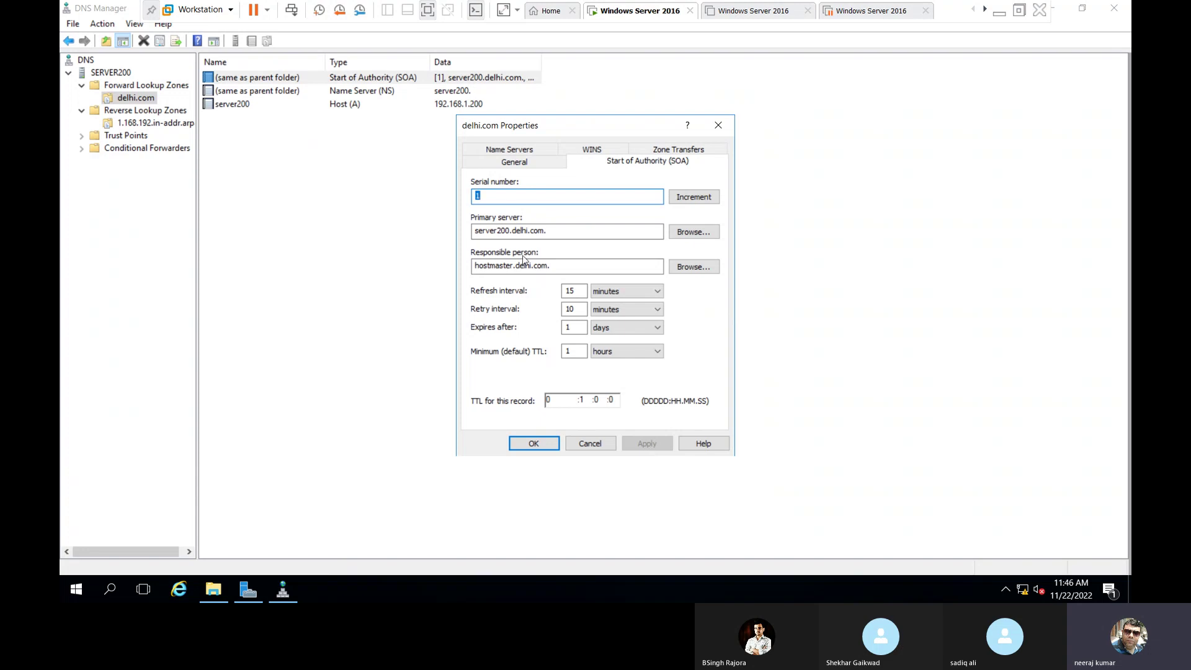
click(544, 449)
click(452, 402)
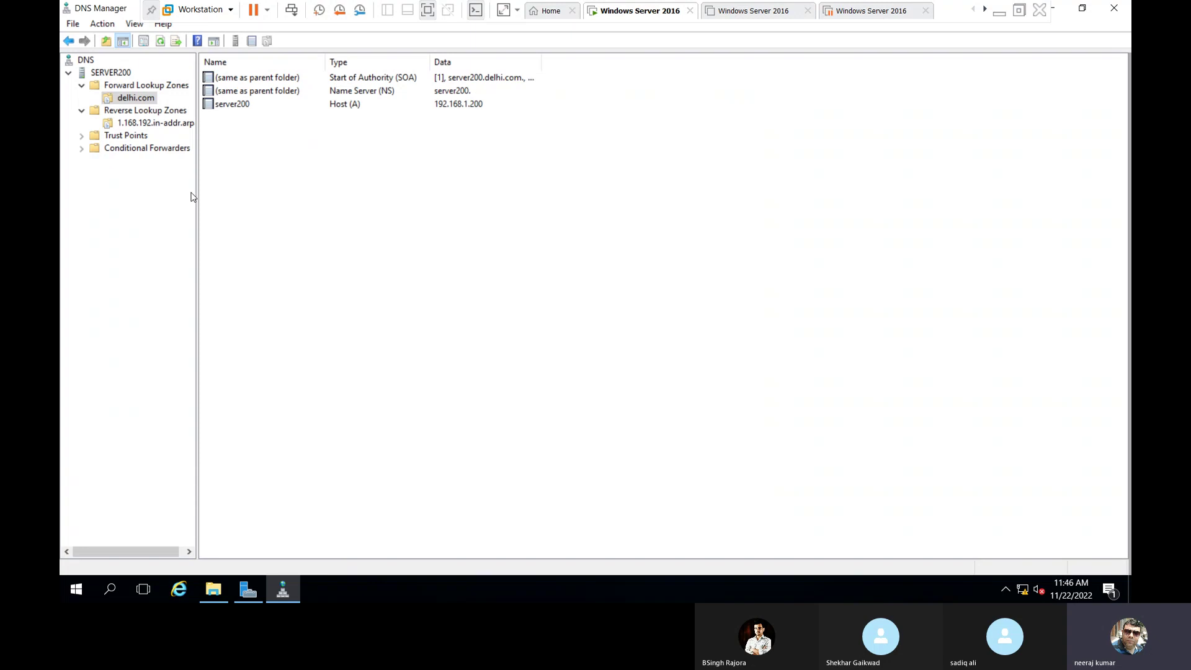
double_click(256, 92)
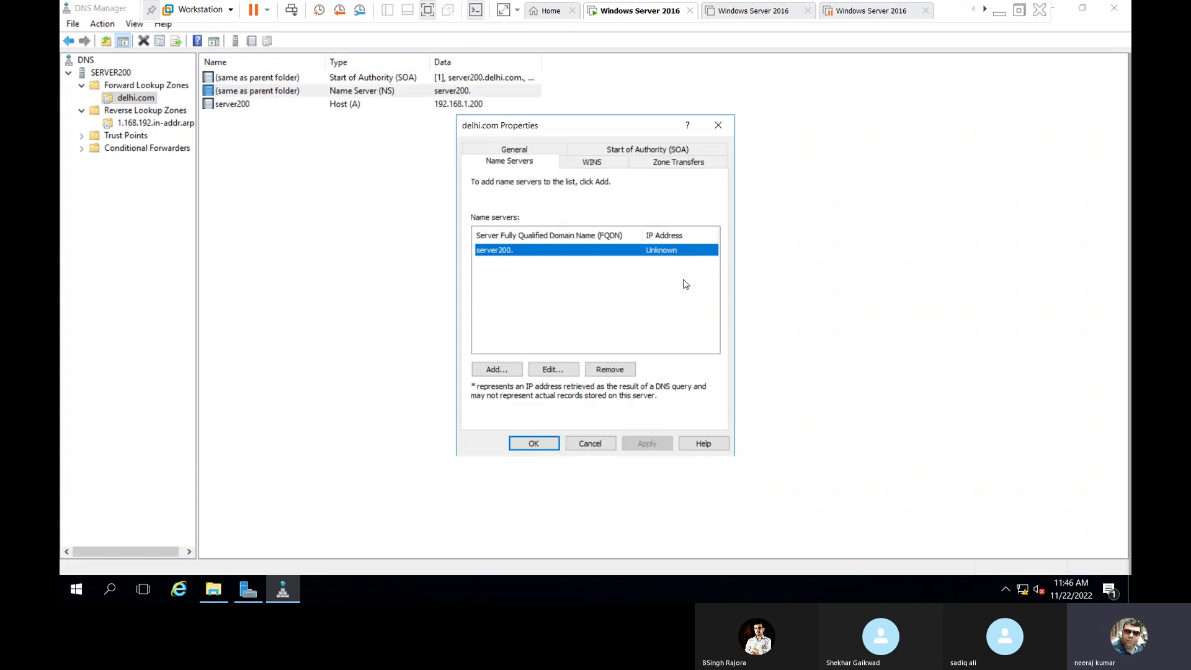
Give delhi.com's name server server200. the validated IP address 192.168.1.200 and apply the change.
click(573, 370)
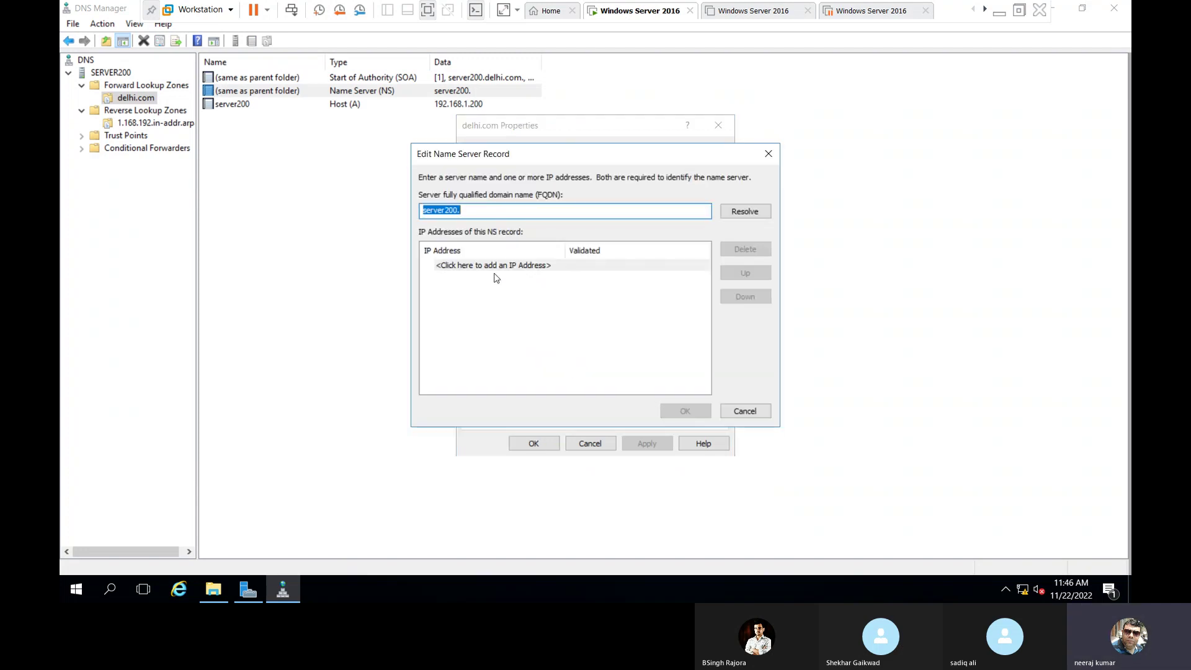
click(500, 266)
text(192.168.1.)
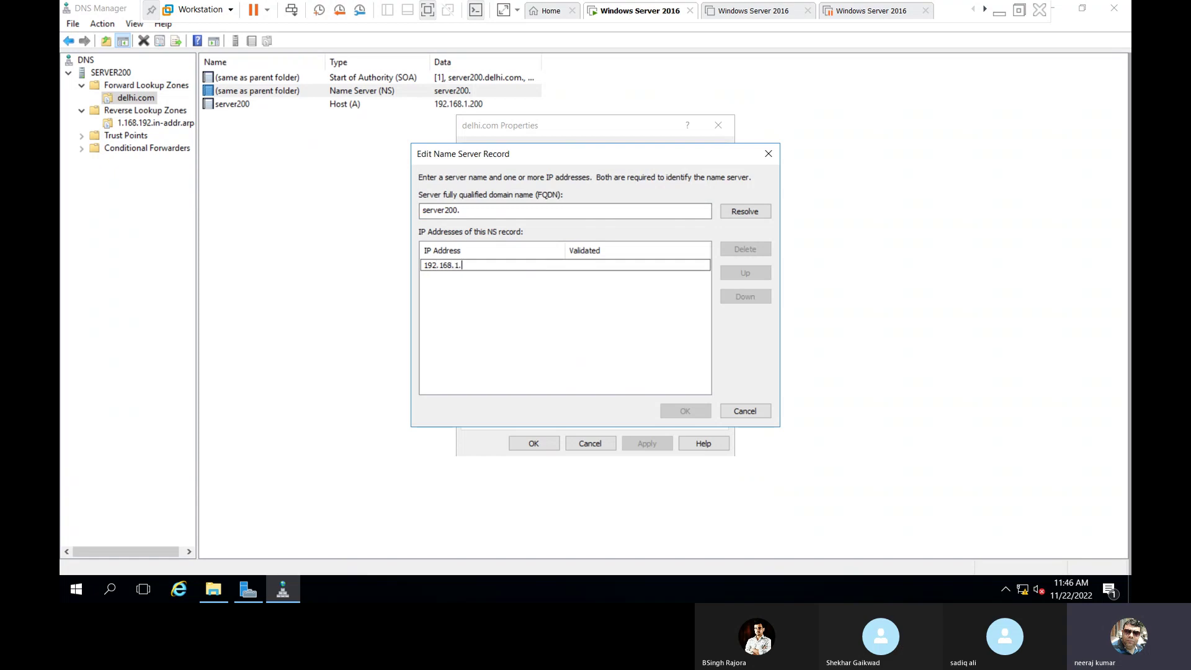
text(200)
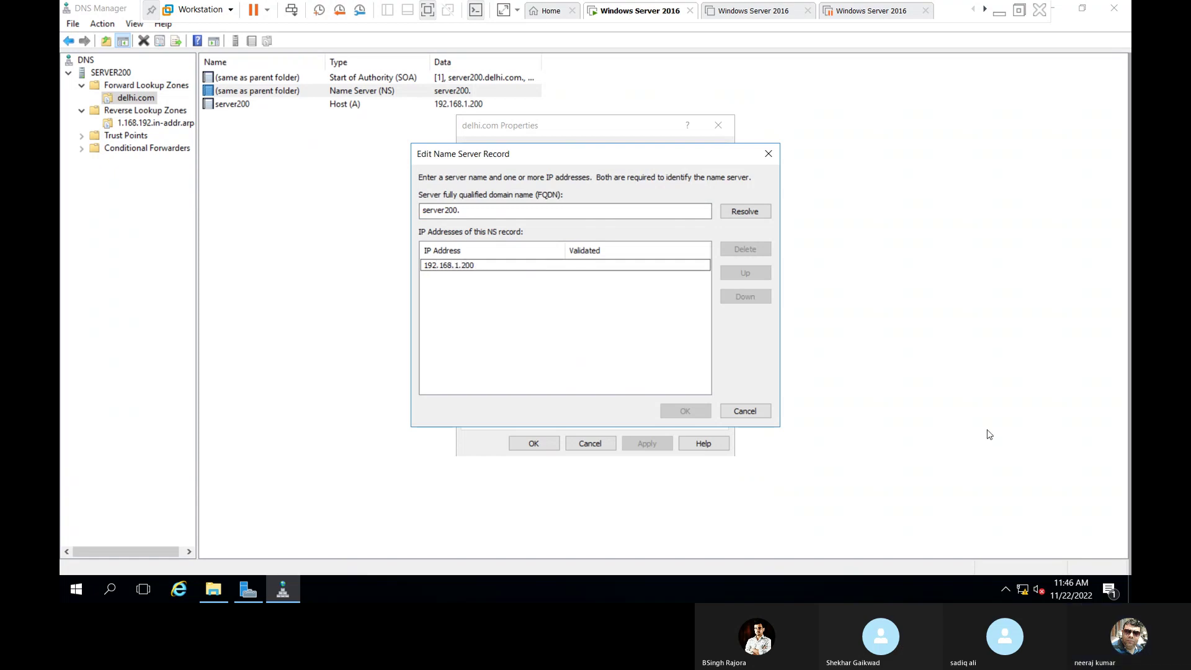
click(495, 323)
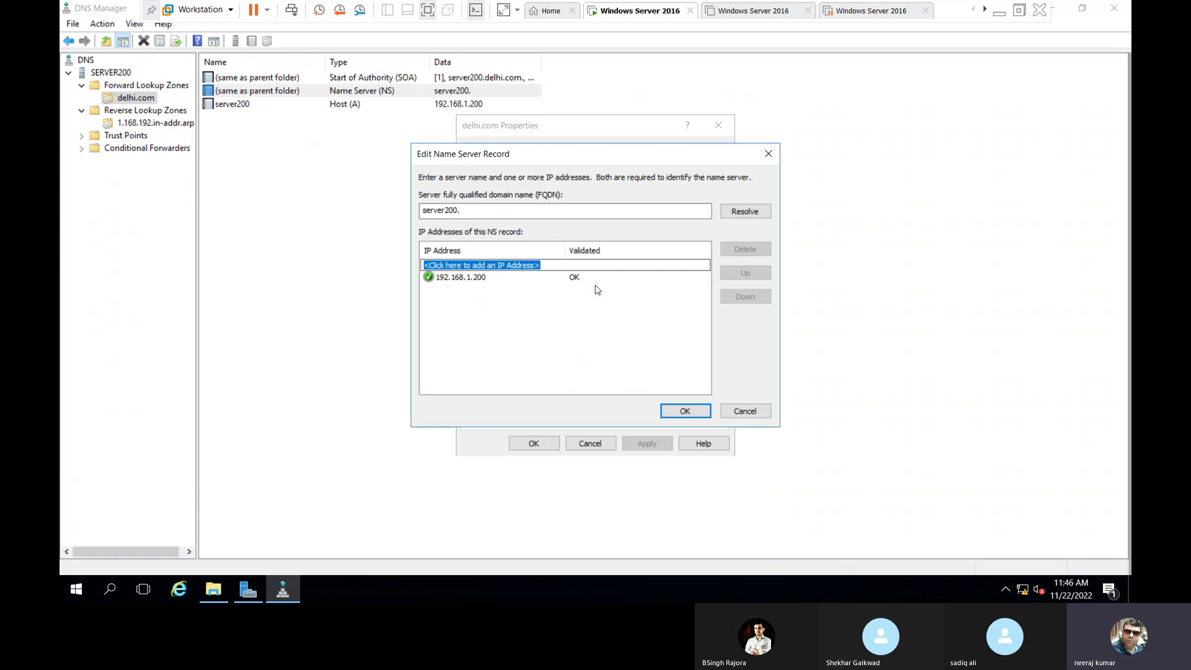
click(698, 411)
click(651, 446)
click(535, 444)
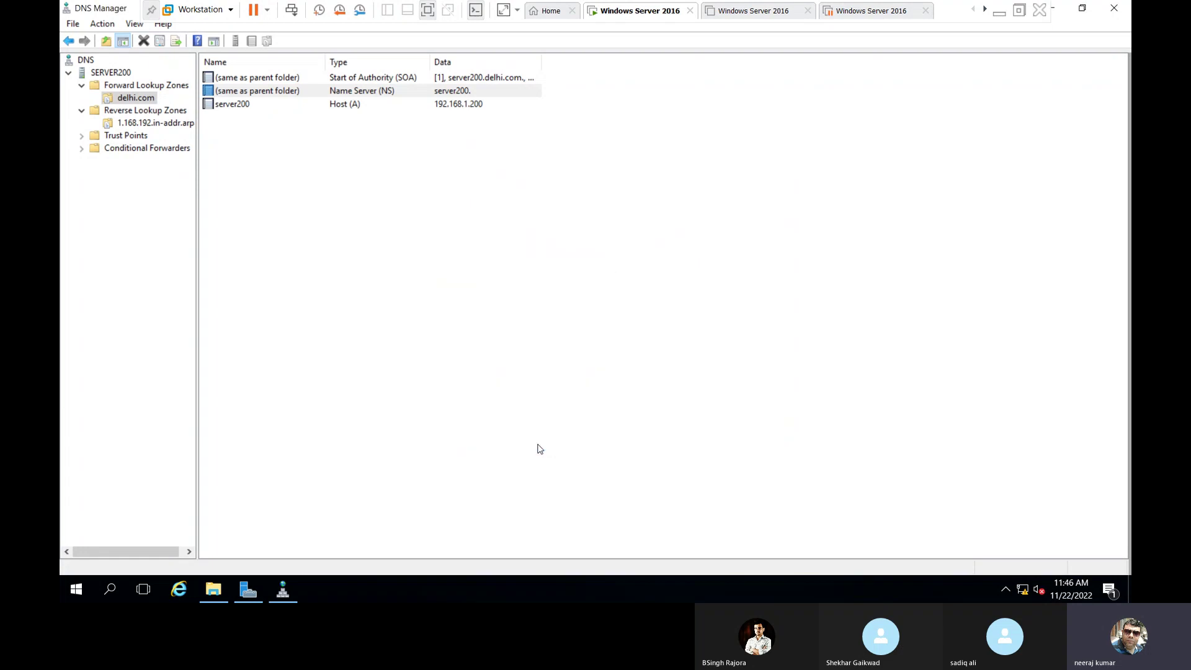
Refresh the delhi.com records and confirm the SOA record's serial number is now 4.
right_click(310, 247)
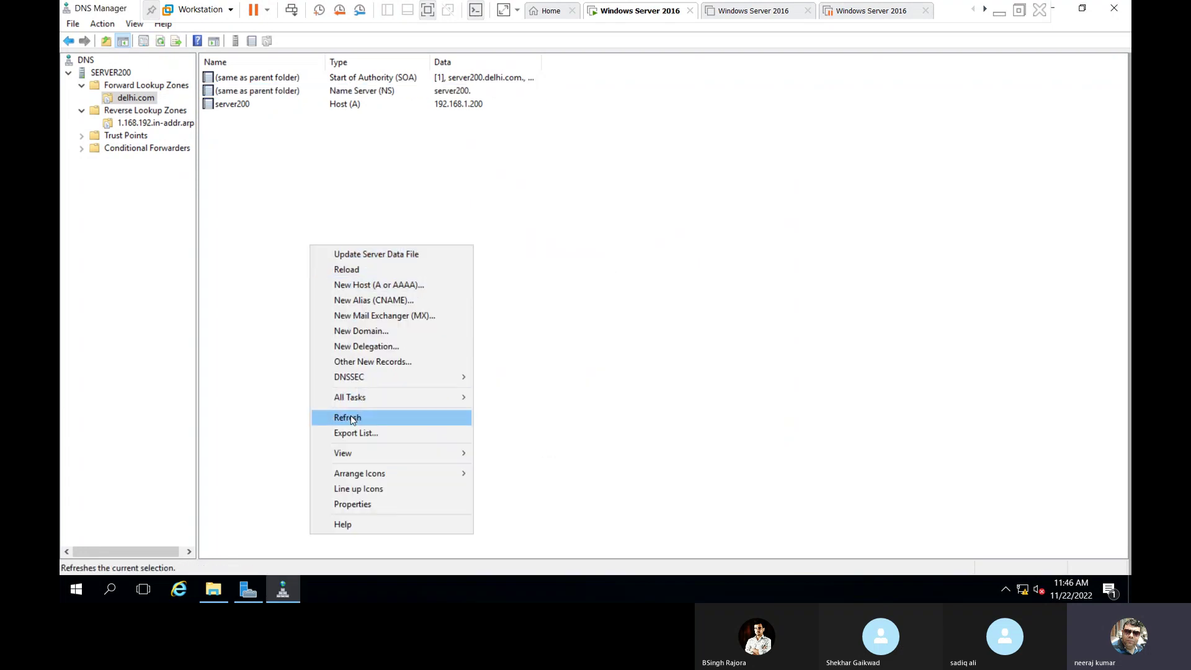
click(348, 417)
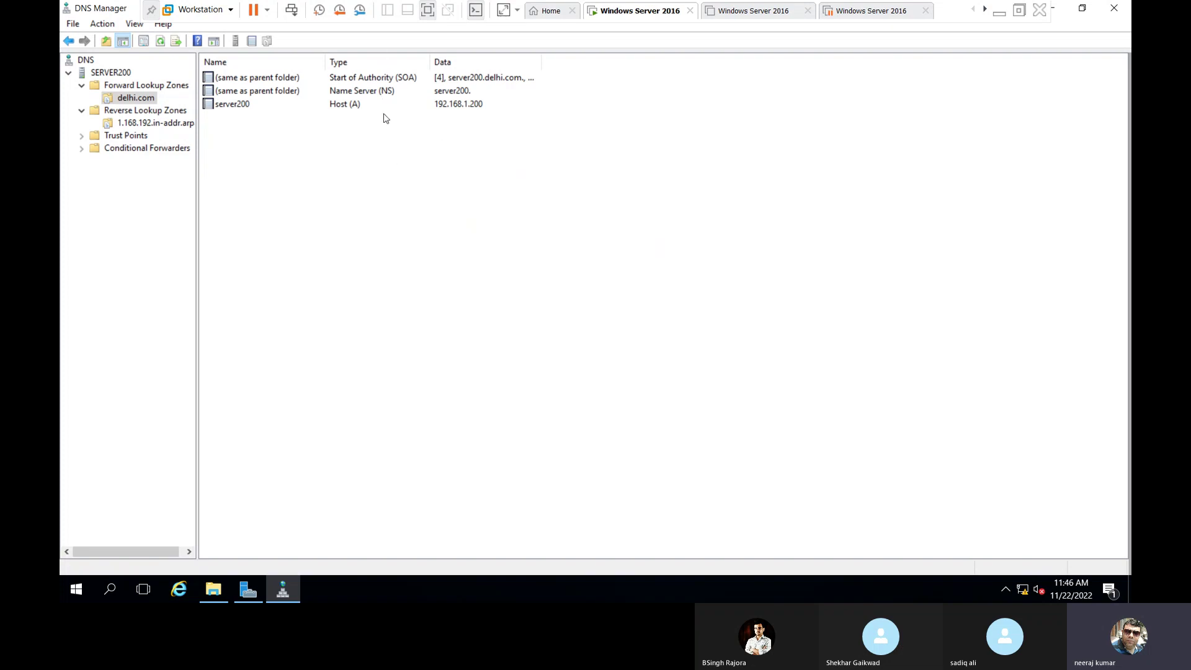
double_click(344, 80)
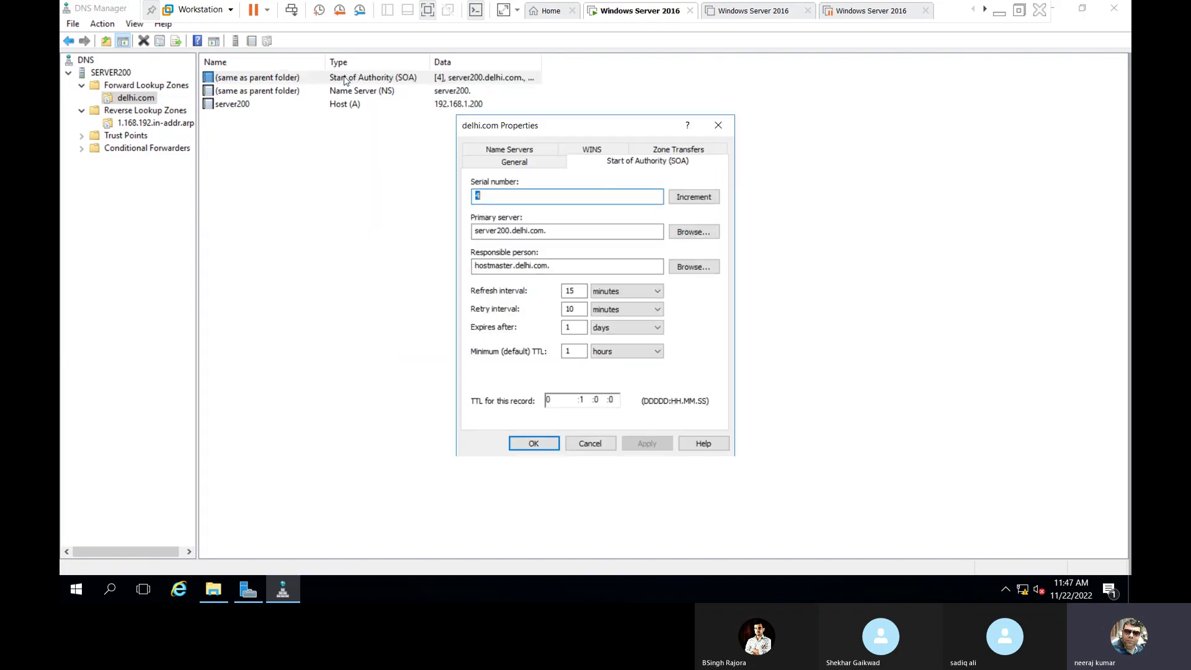
click(519, 197)
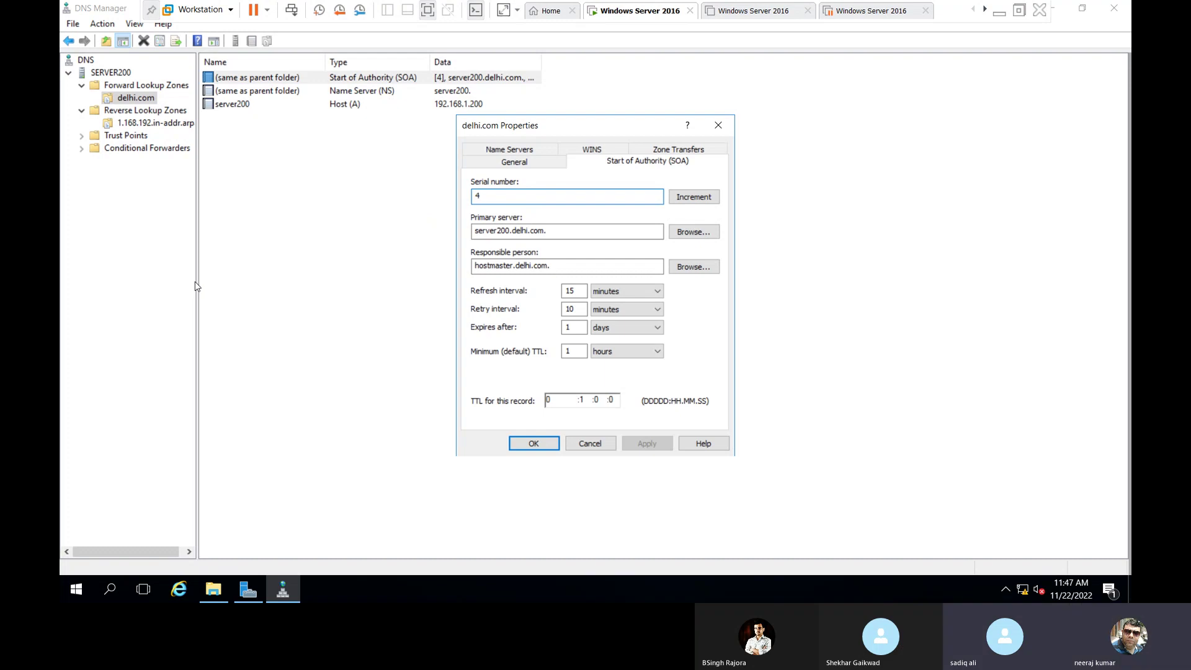
click(524, 444)
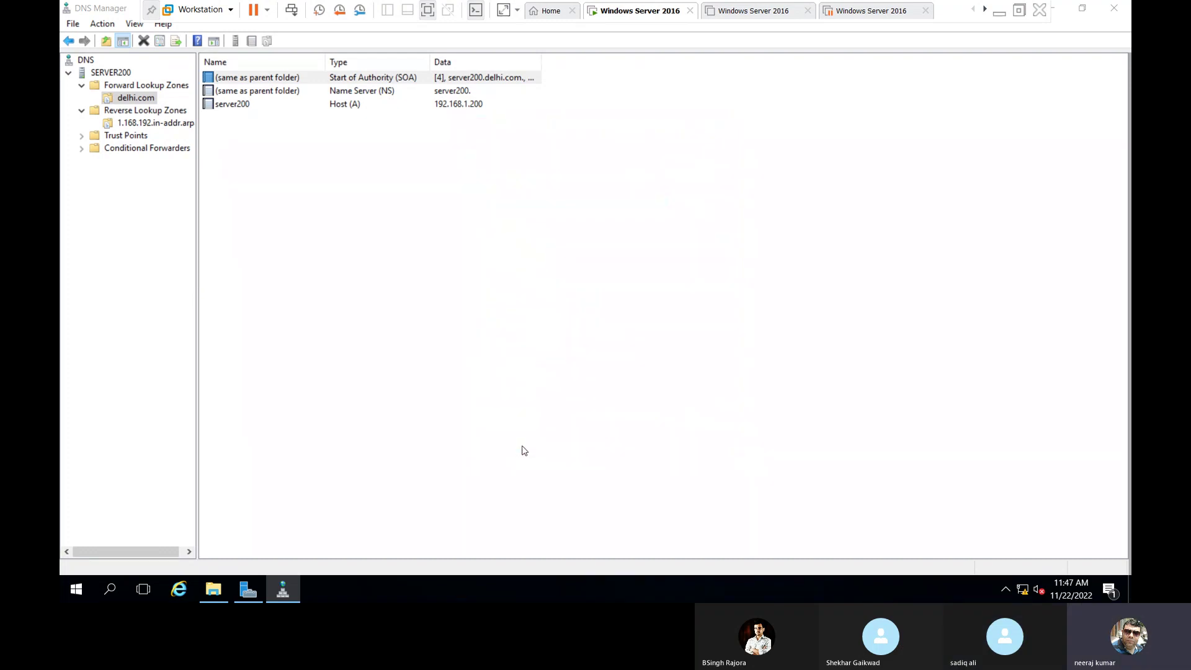
right_click(323, 263)
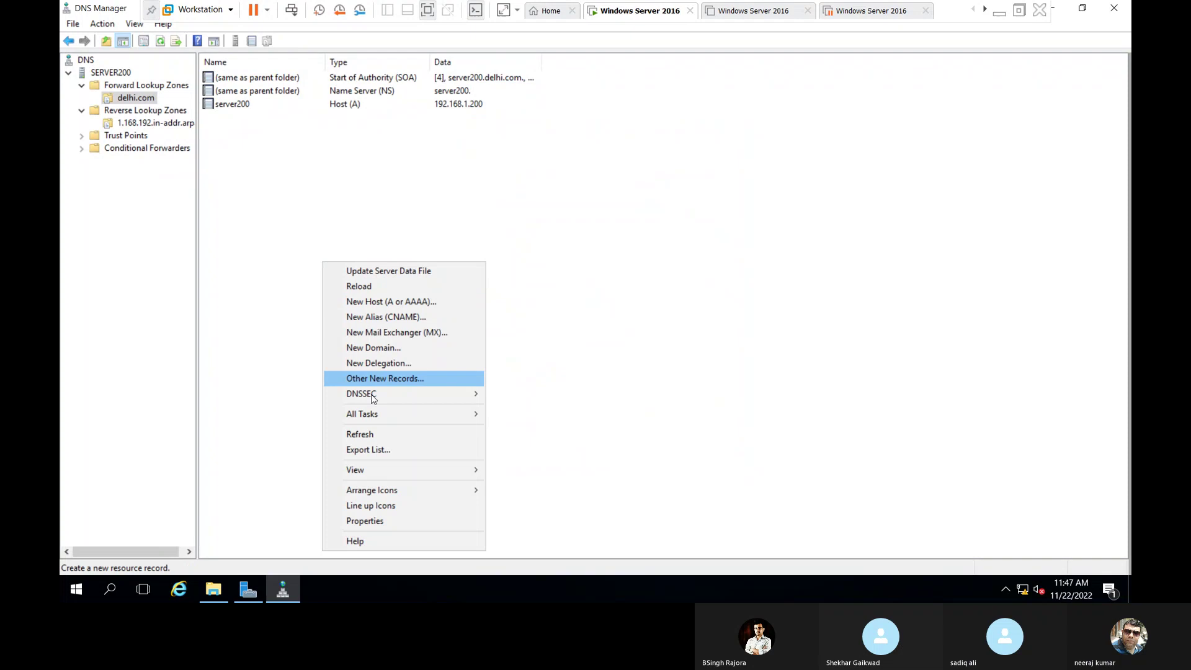
click(367, 428)
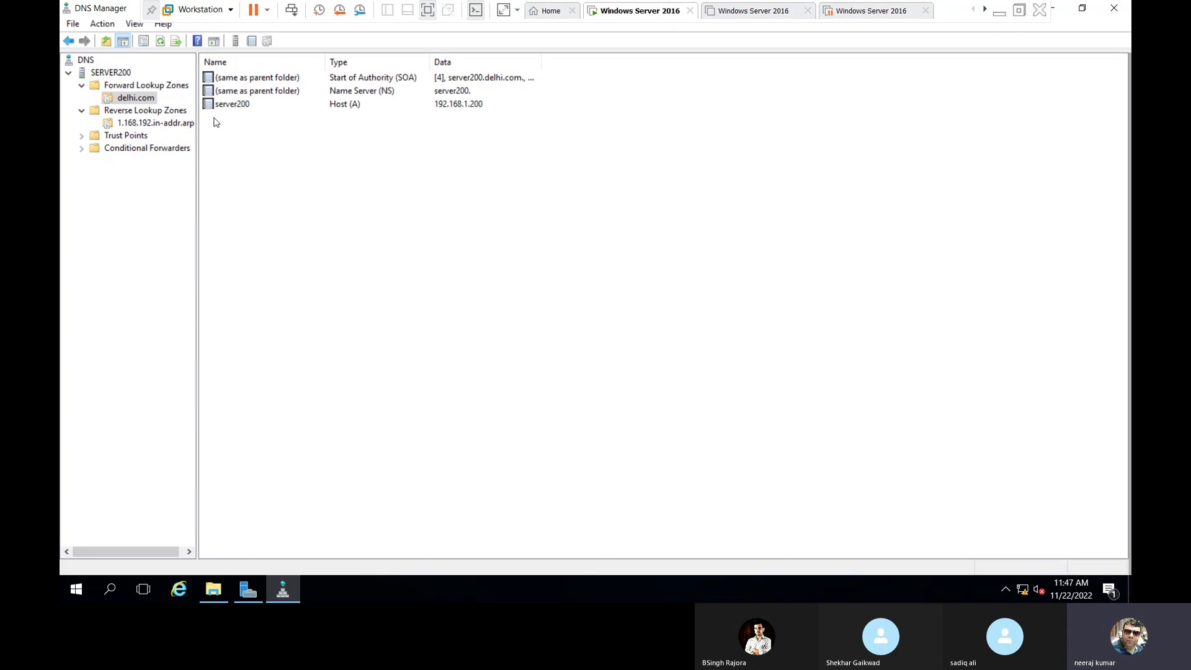
Set the 1.168.192.in-addr.arpa SOA primary server to server200.delhi.com, chosen from the delhi.com zone.
click(137, 124)
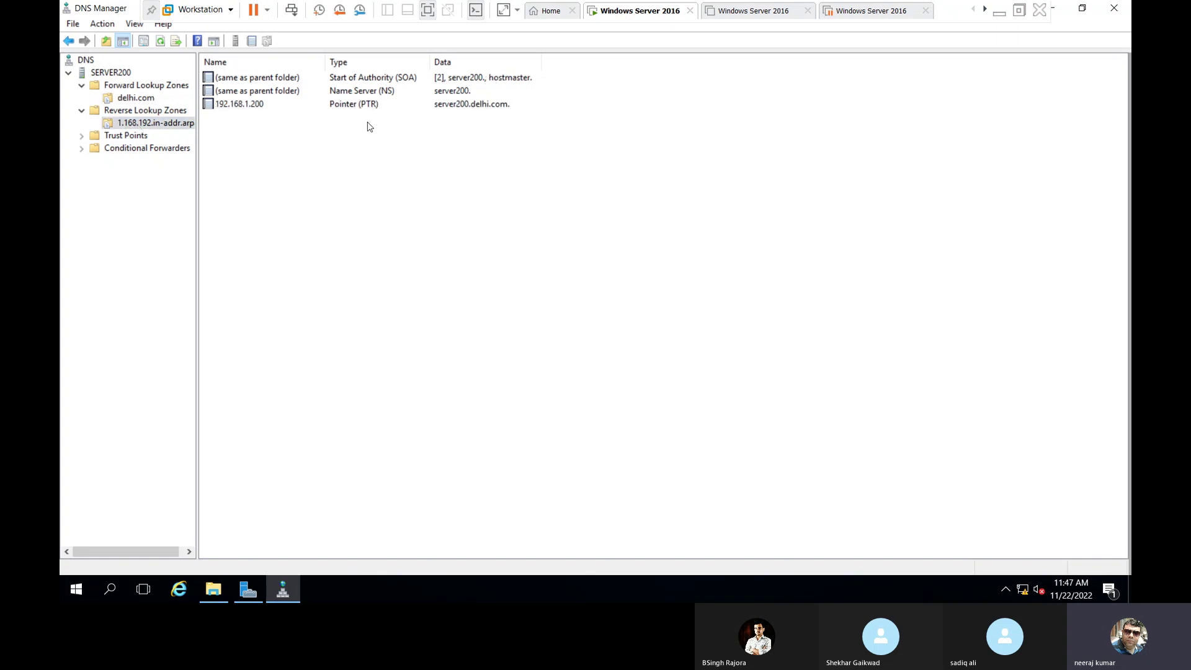
double_click(406, 81)
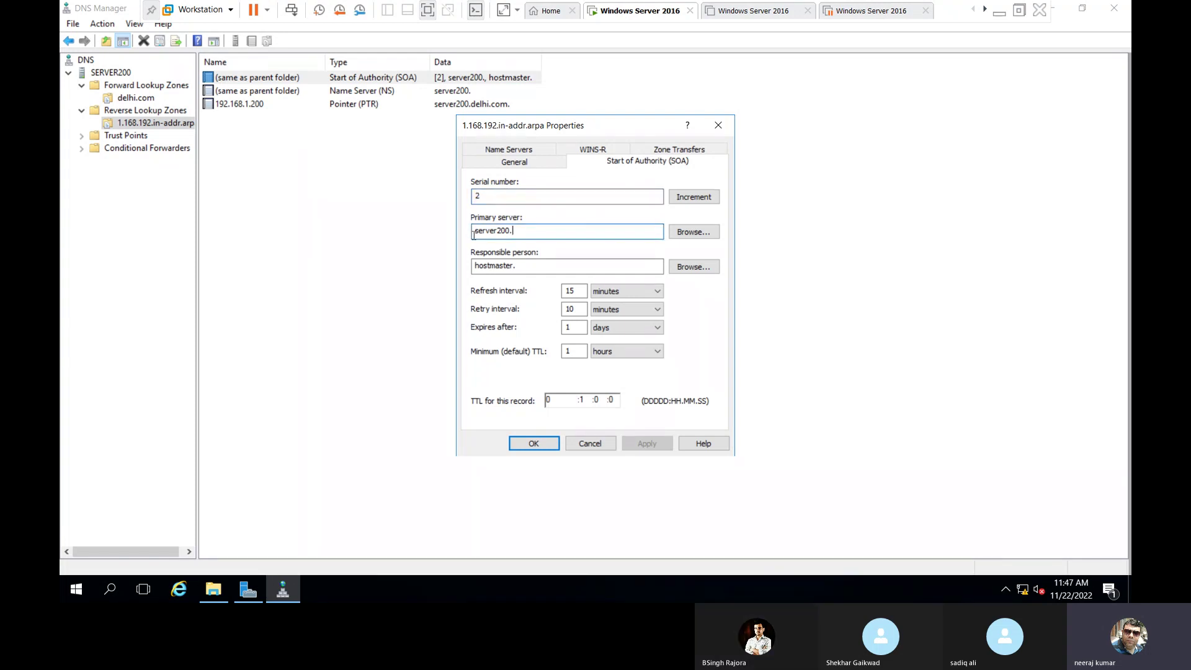
click(694, 231)
double_click(519, 250)
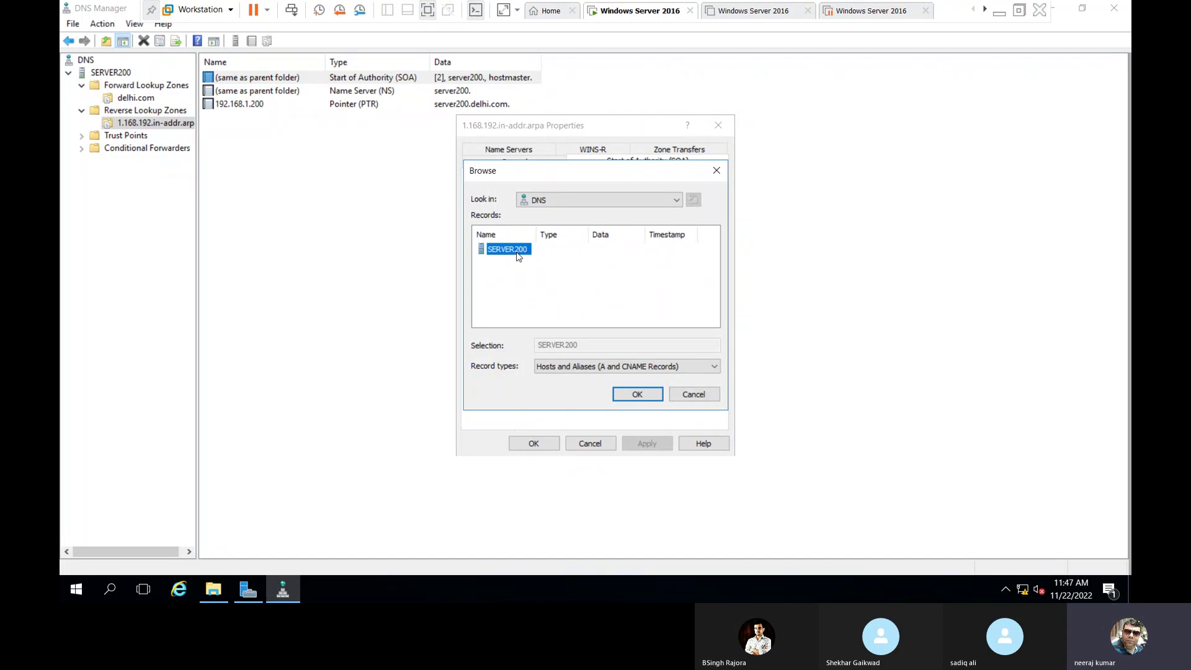
double_click(519, 250)
double_click(517, 252)
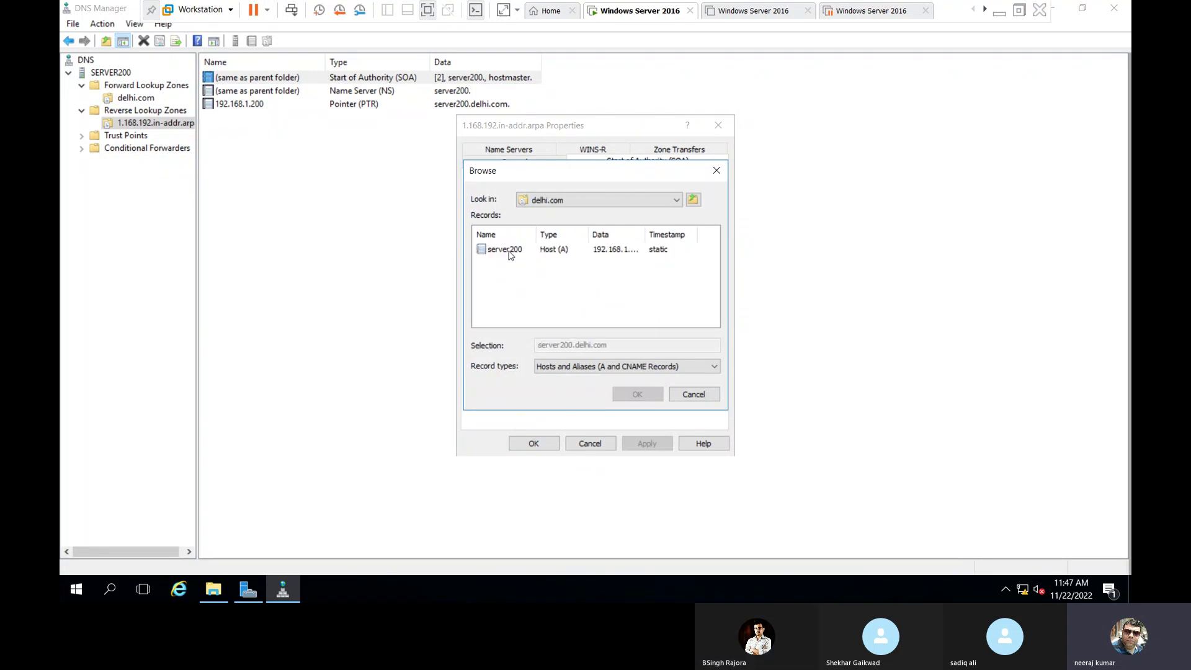
click(514, 250)
click(637, 395)
Set the responsible person to hostmaster.delhi.com., apply it, and refresh the reverse zone.
click(554, 262)
text(delhi.com.)
click(664, 447)
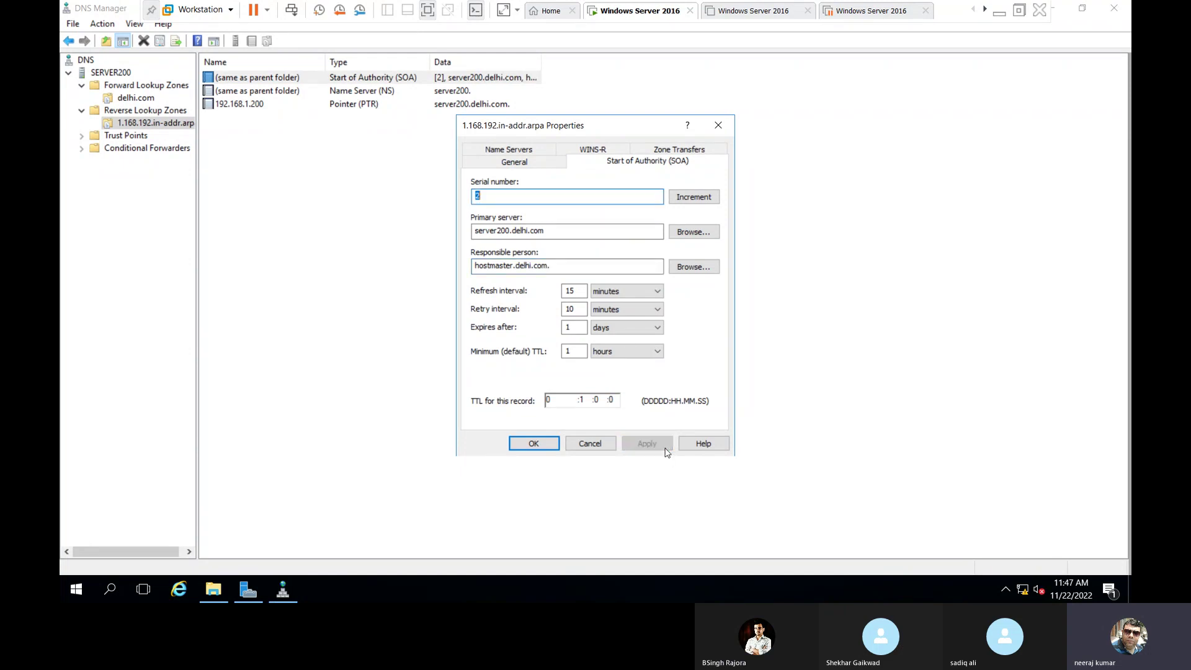
click(527, 445)
click(317, 165)
right_click(317, 165)
click(365, 308)
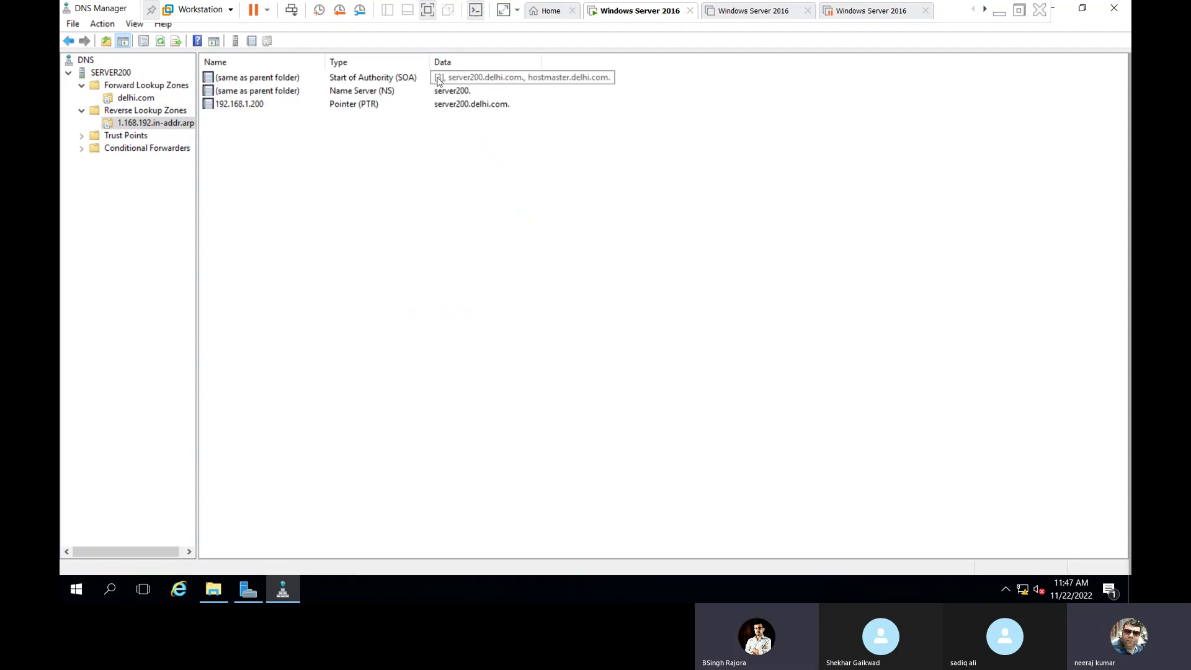
Add IP address 192.168.1.200 to the reverse zone's server200. name server record.
click(369, 92)
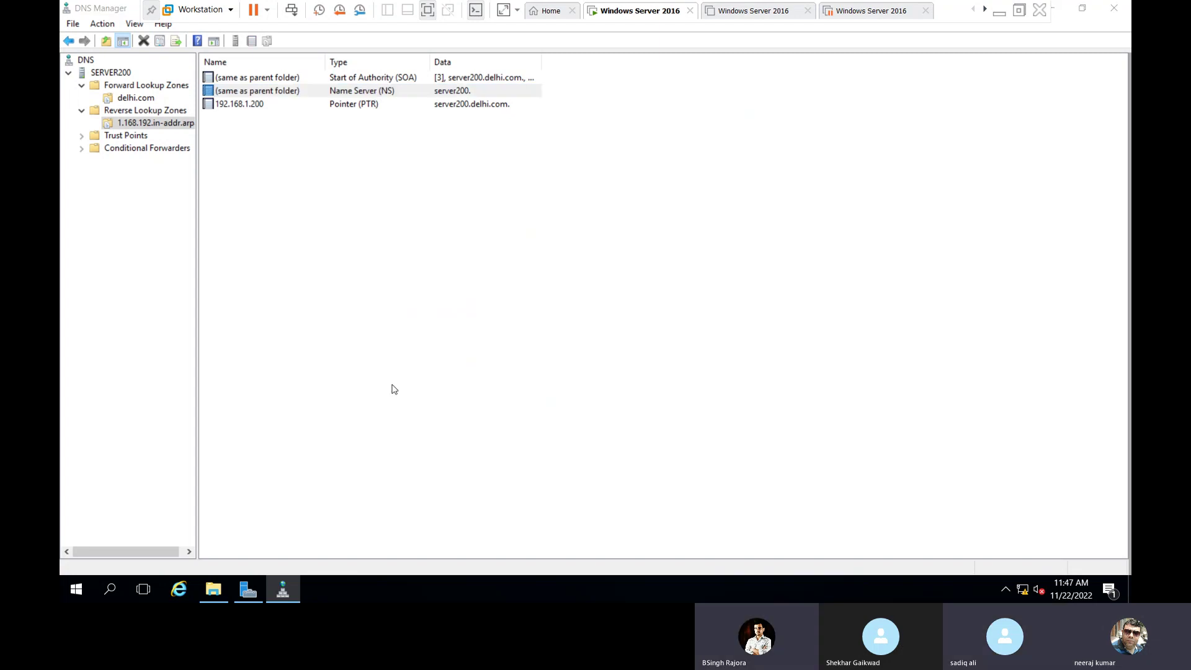
key(Return)
click(553, 369)
click(624, 264)
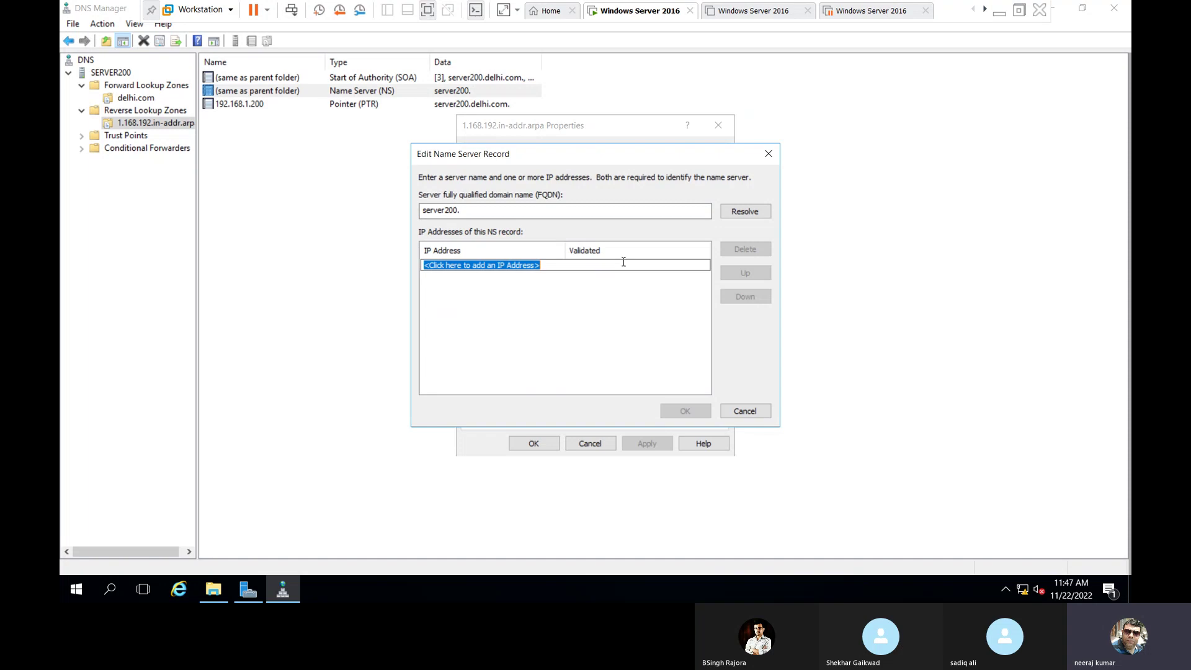
text(192.16)
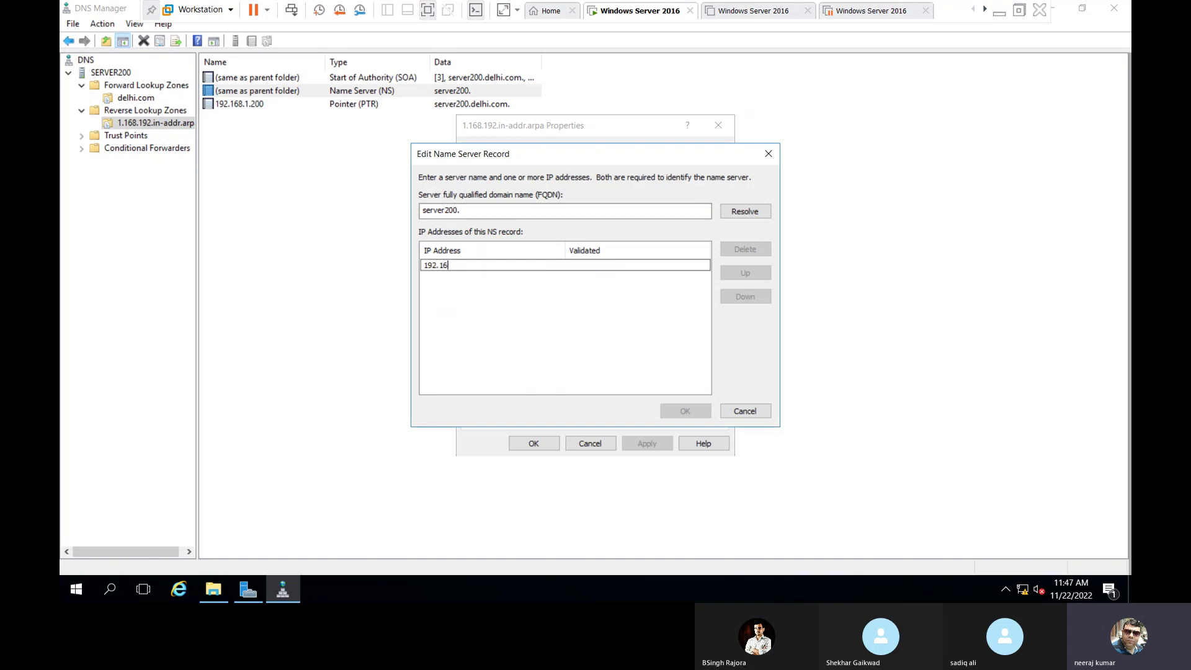
text(8.1.200)
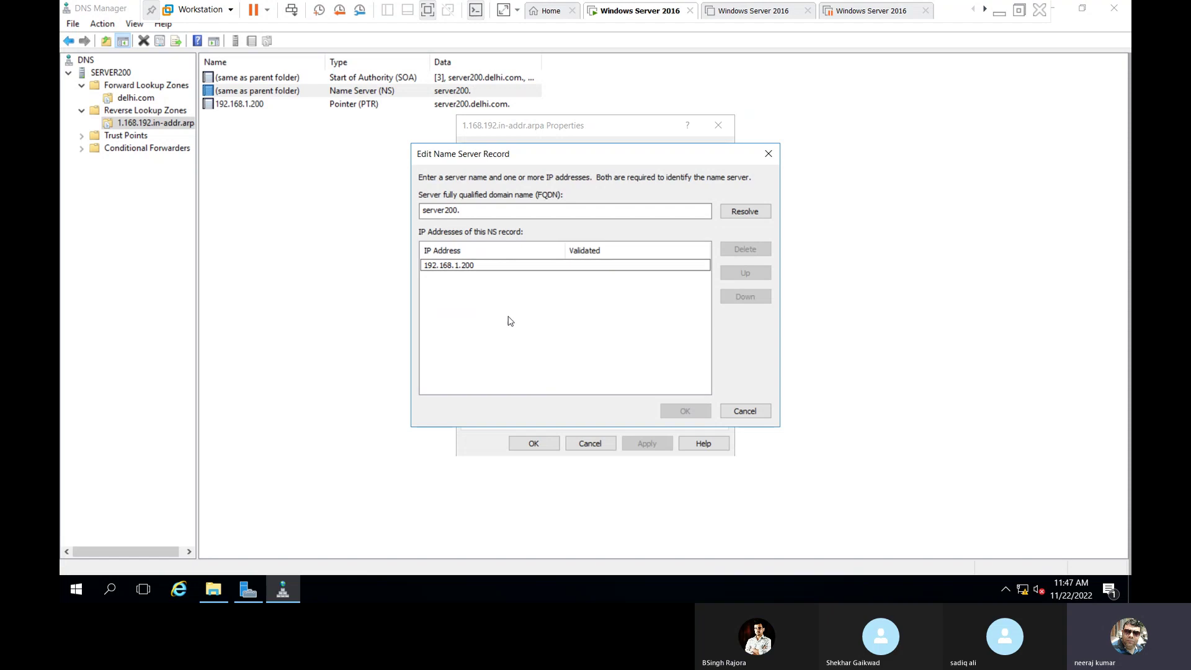
key(Return)
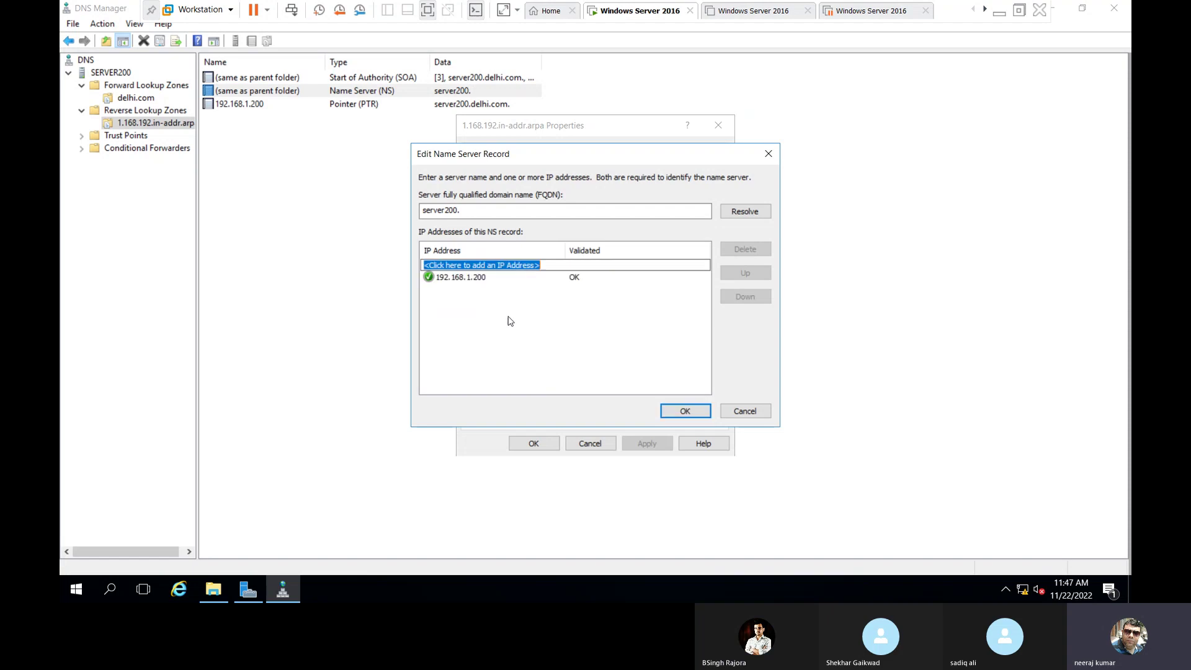
click(683, 411)
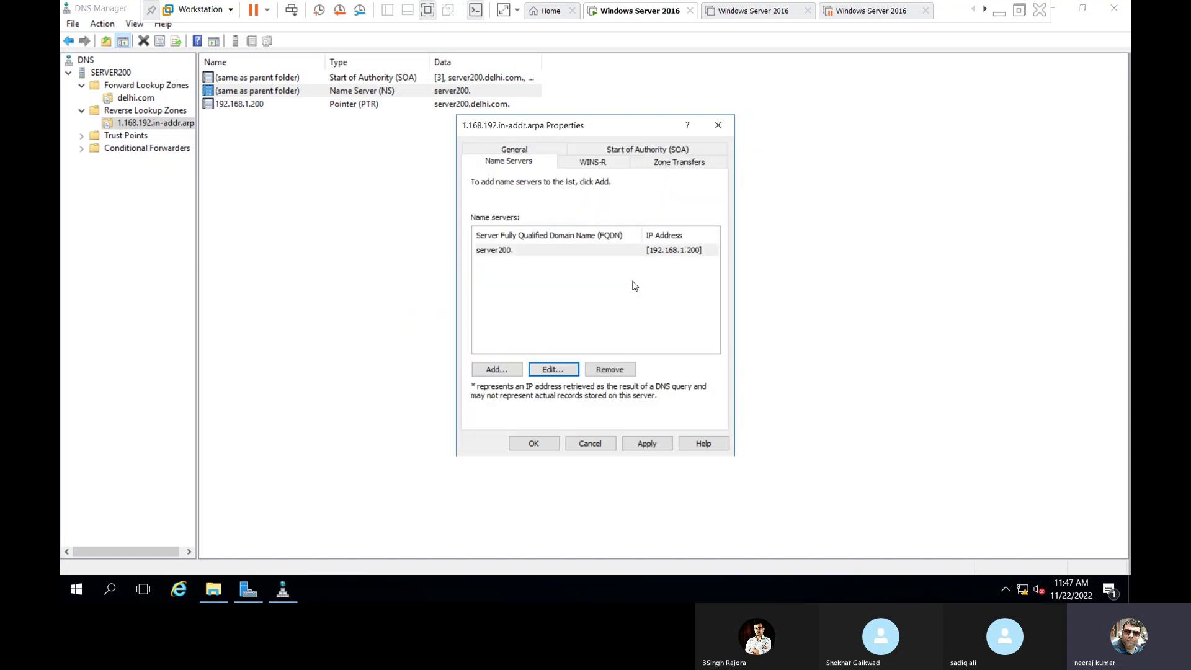
click(534, 444)
Refresh the reverse zone and delhi.com records, then close DNS Manager.
right_click(316, 240)
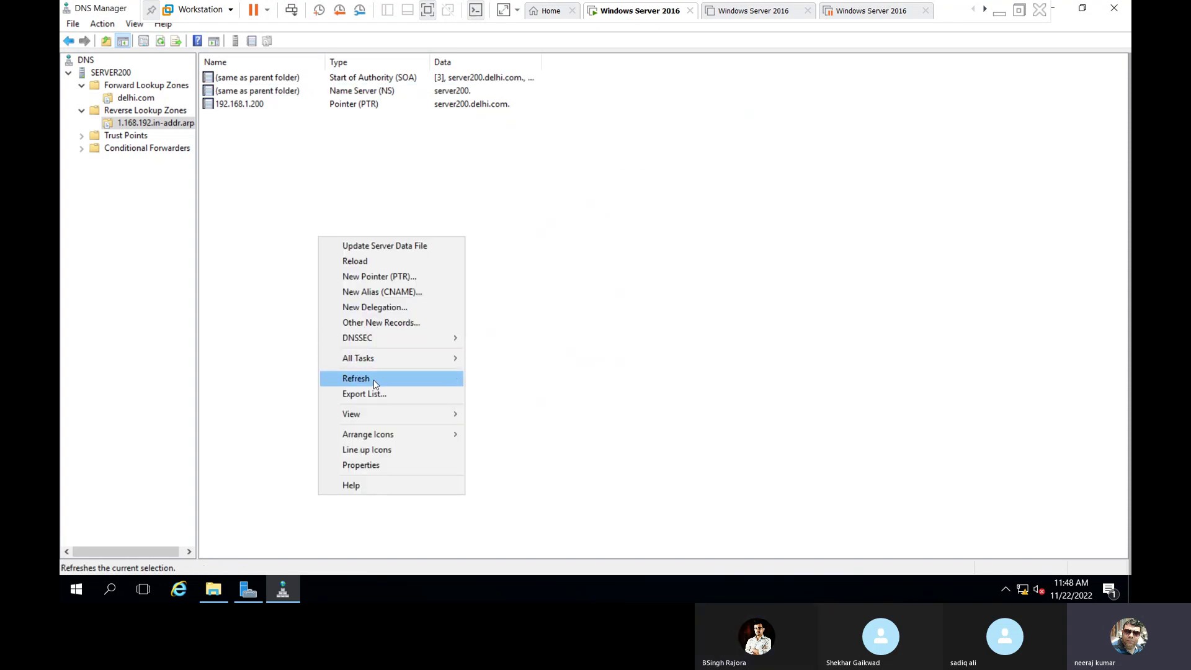
click(374, 381)
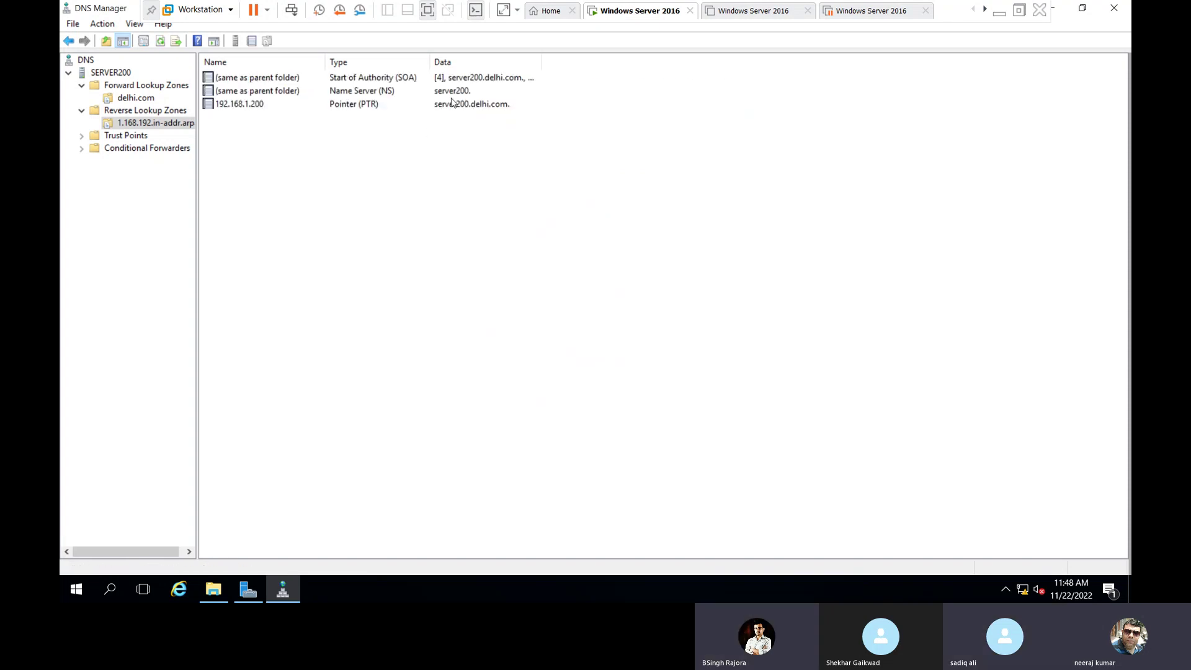
click(140, 98)
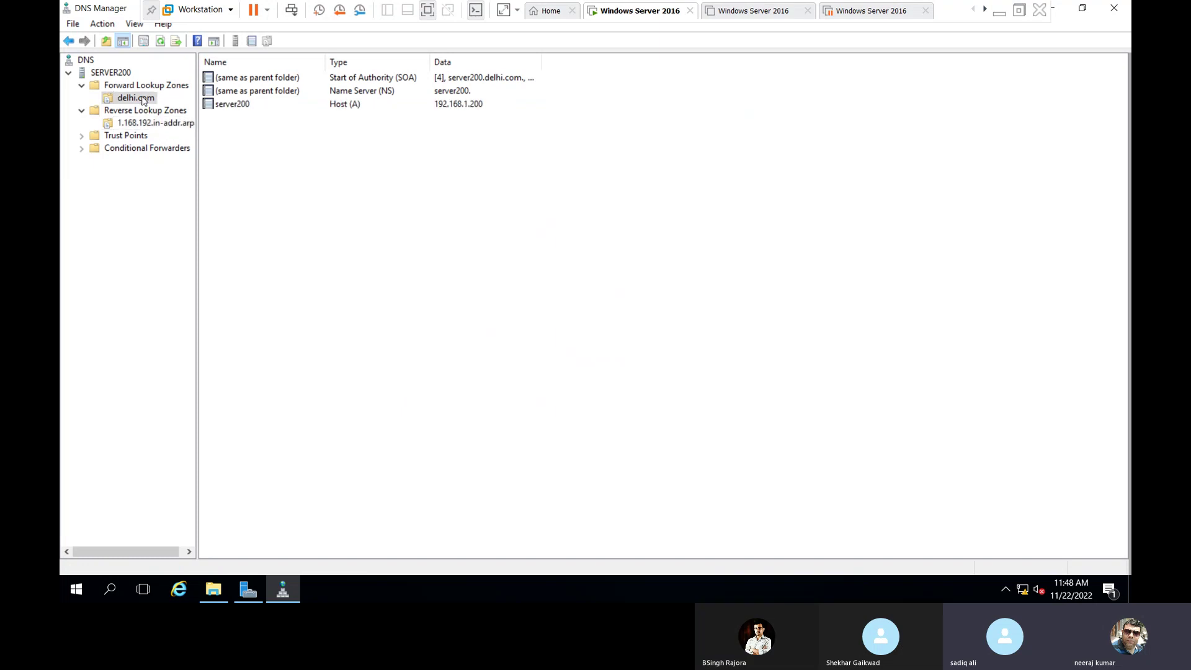
right_click(345, 250)
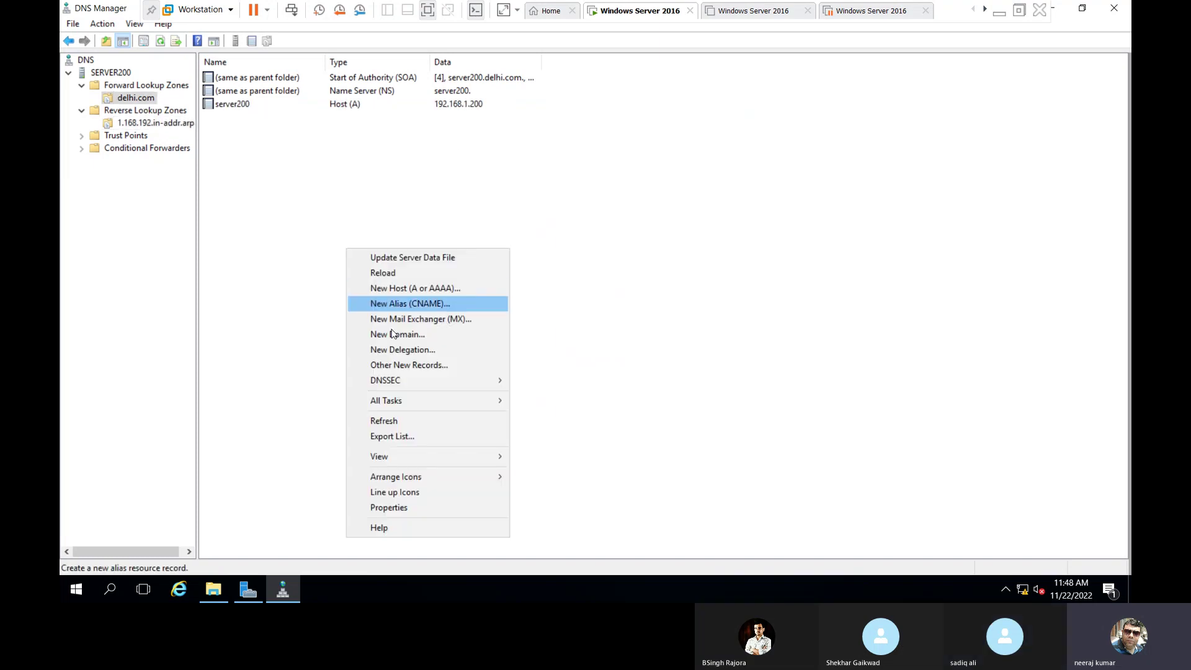
click(385, 421)
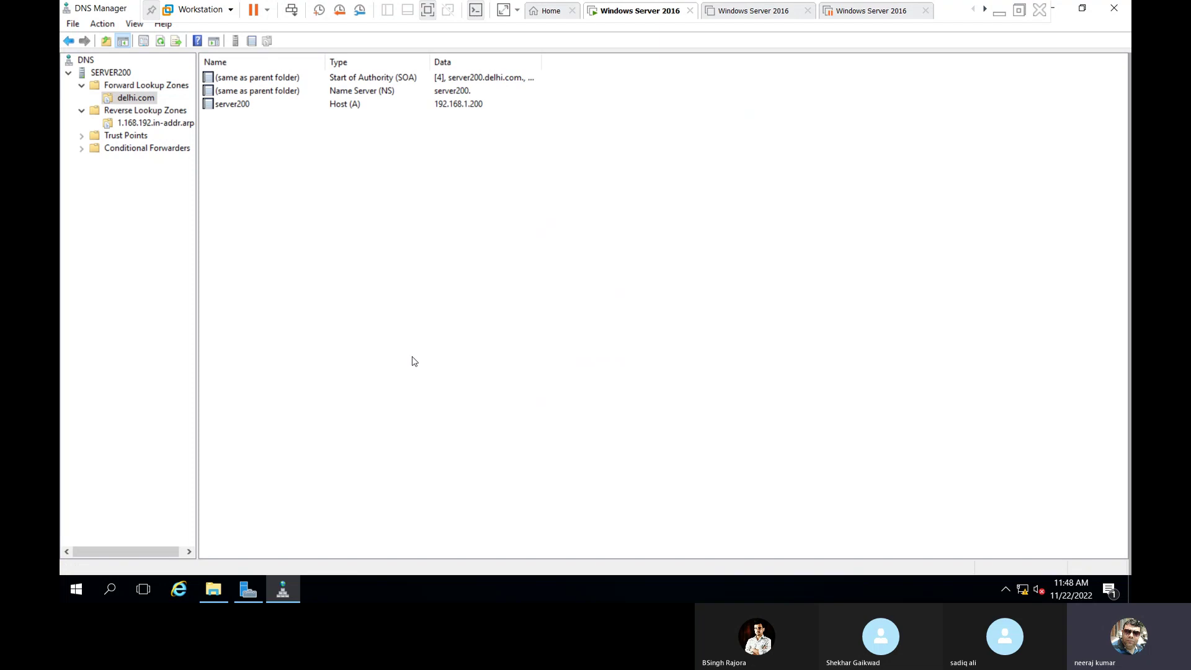
key(alt+F4)
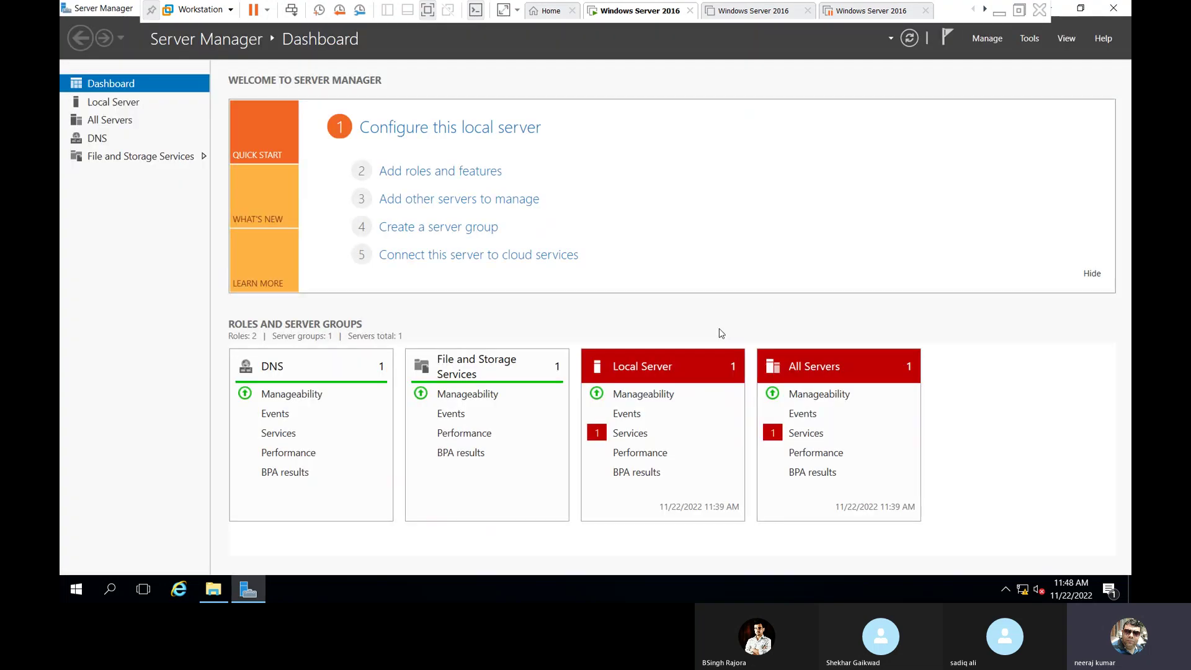
Open Command Prompt, start nslookup, and reverse-look up 192.168.1.200.
key(super+r)
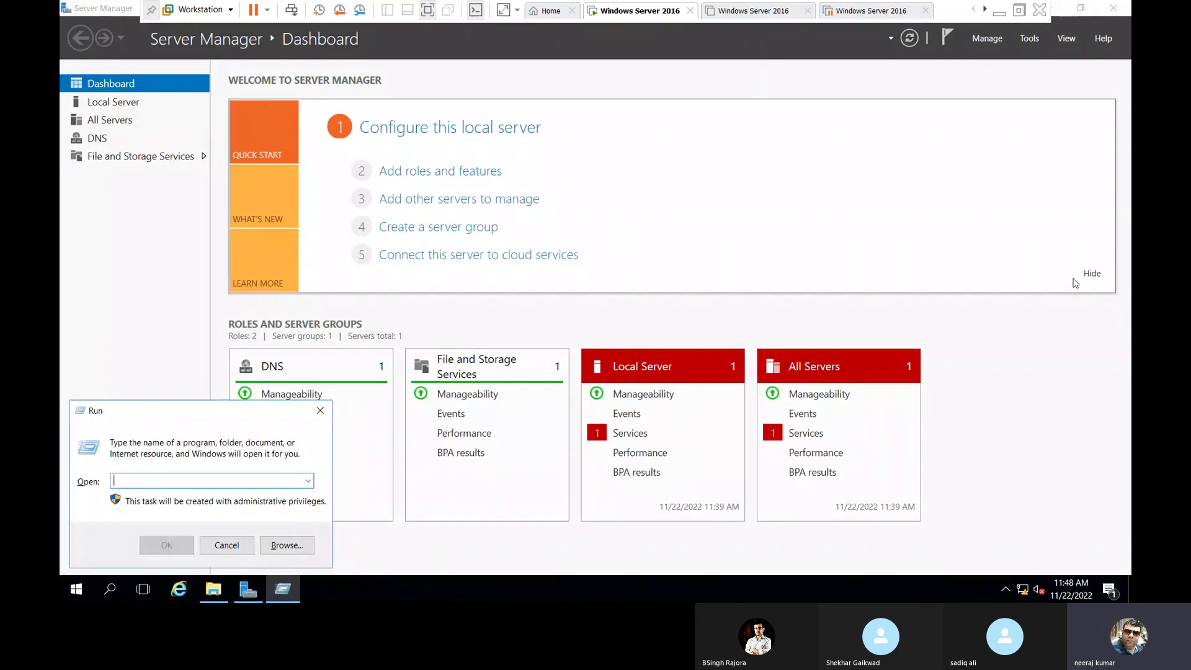
text(cmd)
key(Return)
text(nslookup)
key(Return)
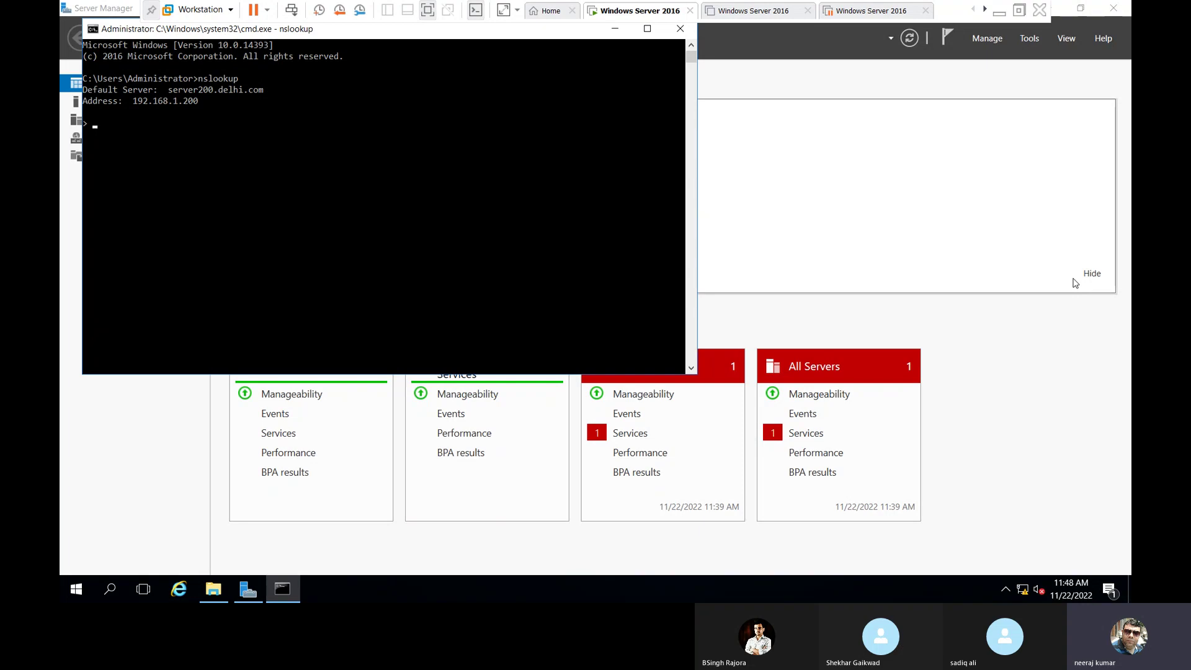
text(192.168.1.200)
key(Return)
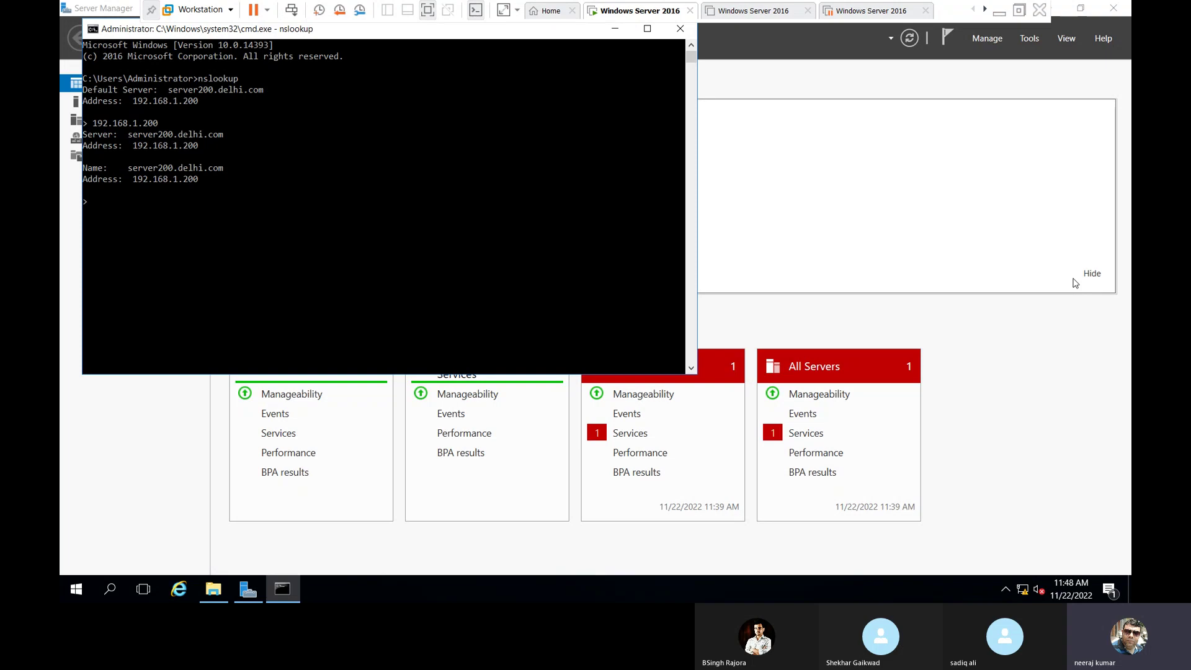
Look up server200, then server200.delhi.com, and exit nslookup.
text(server200)
key(Return)
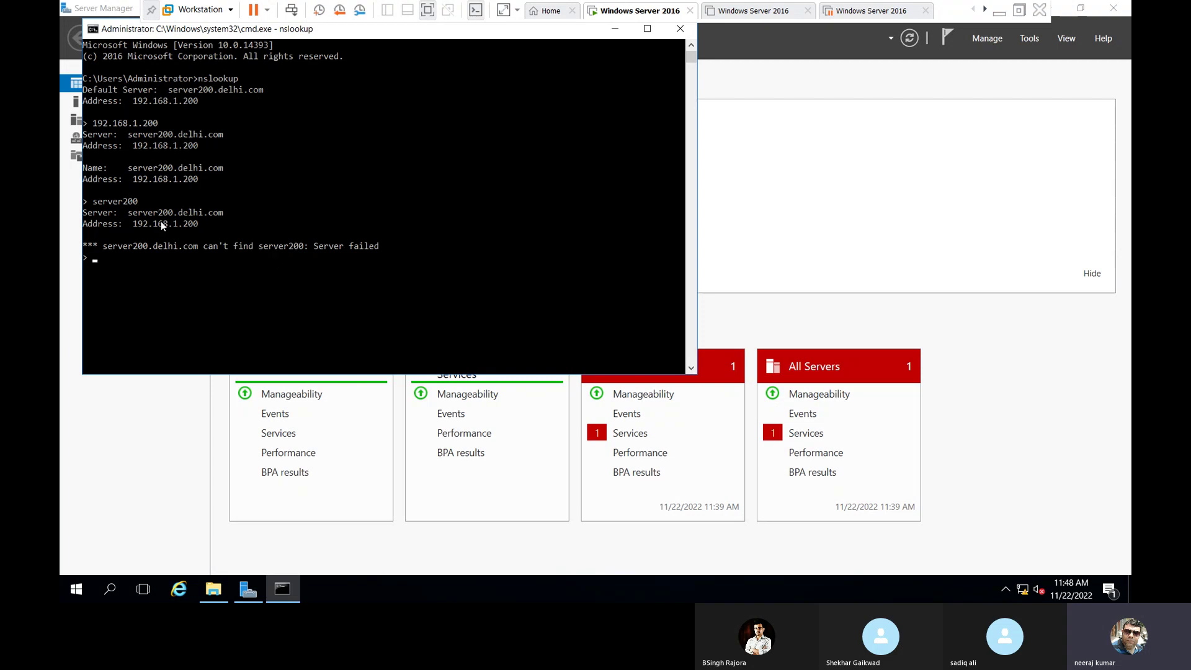
key(Up)
text(.delhi.com)
key(Return)
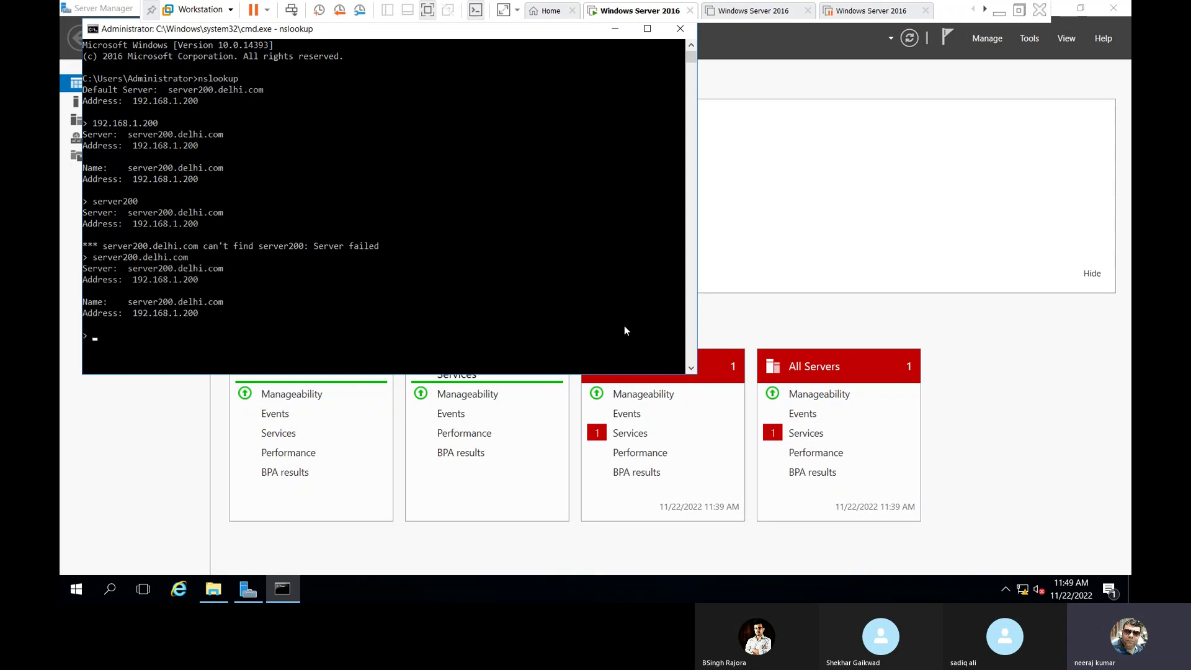
text(exit)
key(Return)
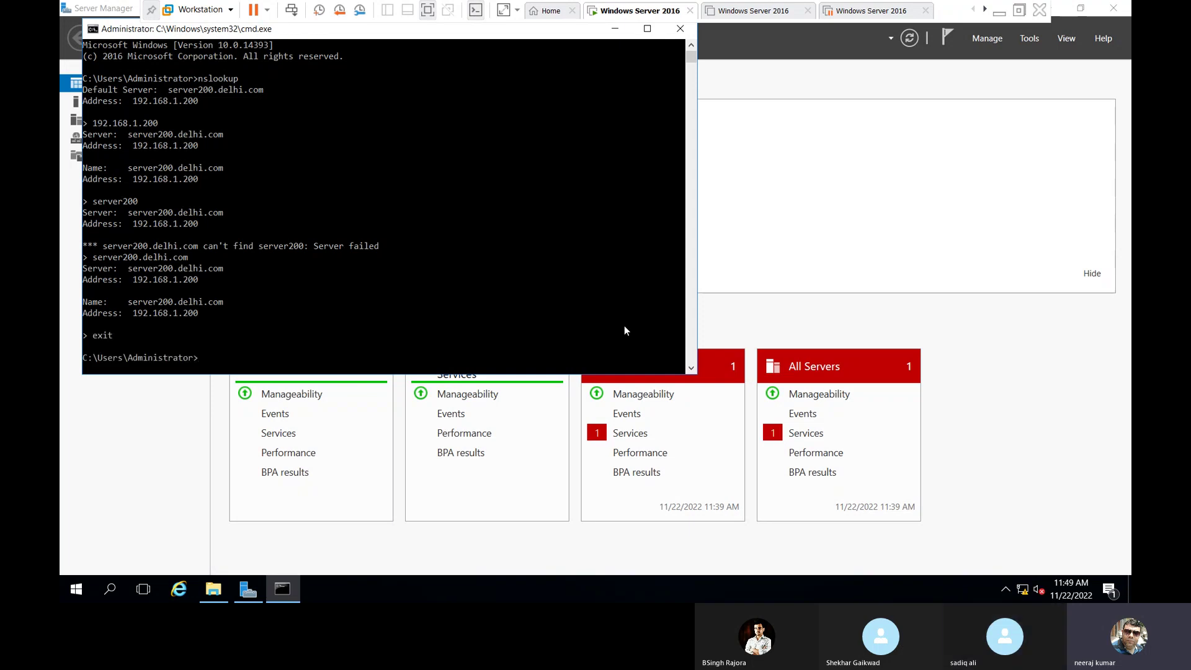
Move to the C:\ root, clear the screen, and ping server200.
text(cd)
key(Return)
text(cd\)
key(Return)
key(Return)
key(Return)
text(cls)
key(Return)
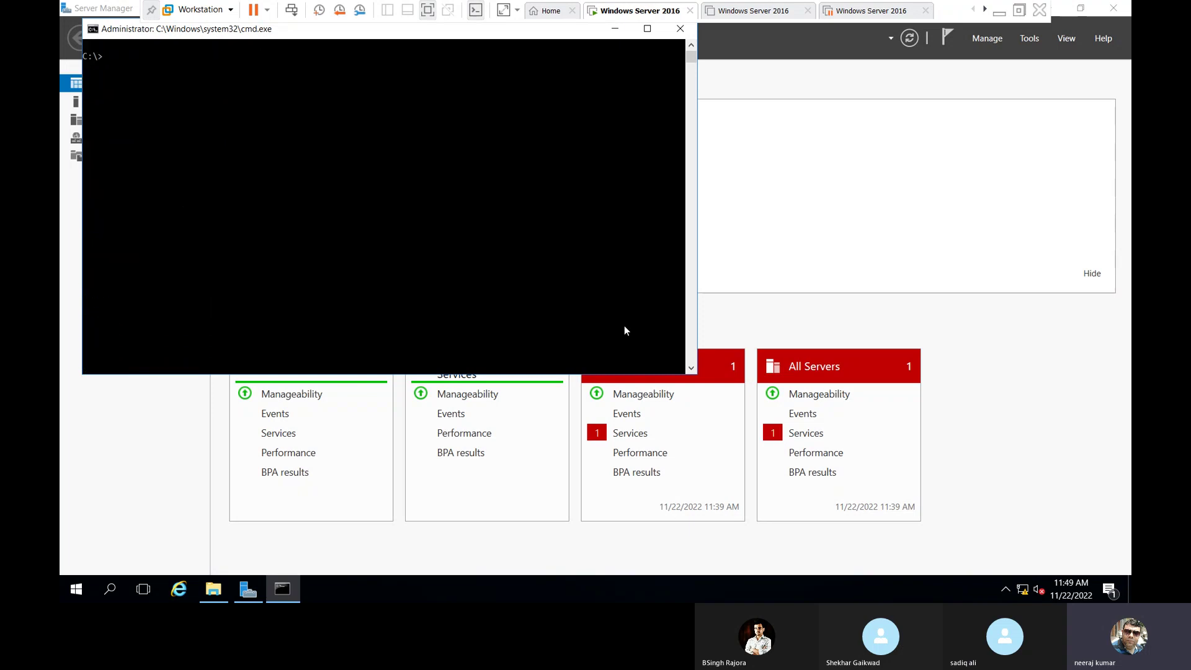
text(ping server200)
key(Return)
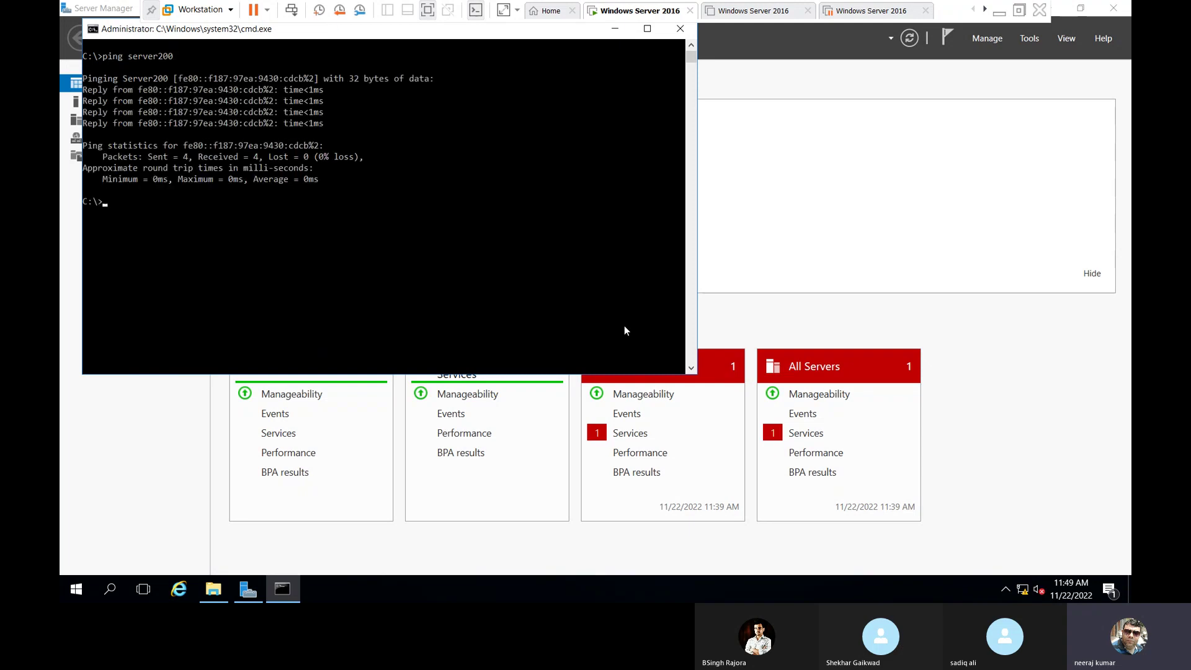
Ping server200 over IPv4 with -4, over IPv6 with -6, then IPv4 again.
key(Up)
key(Return)
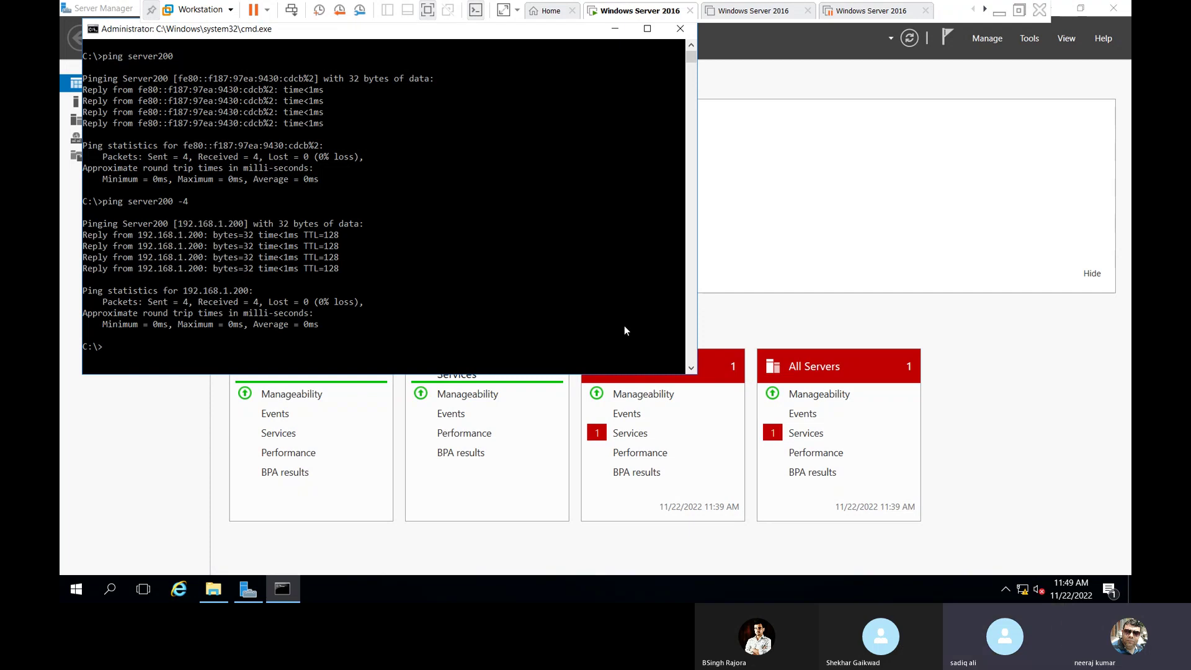
key(Up)
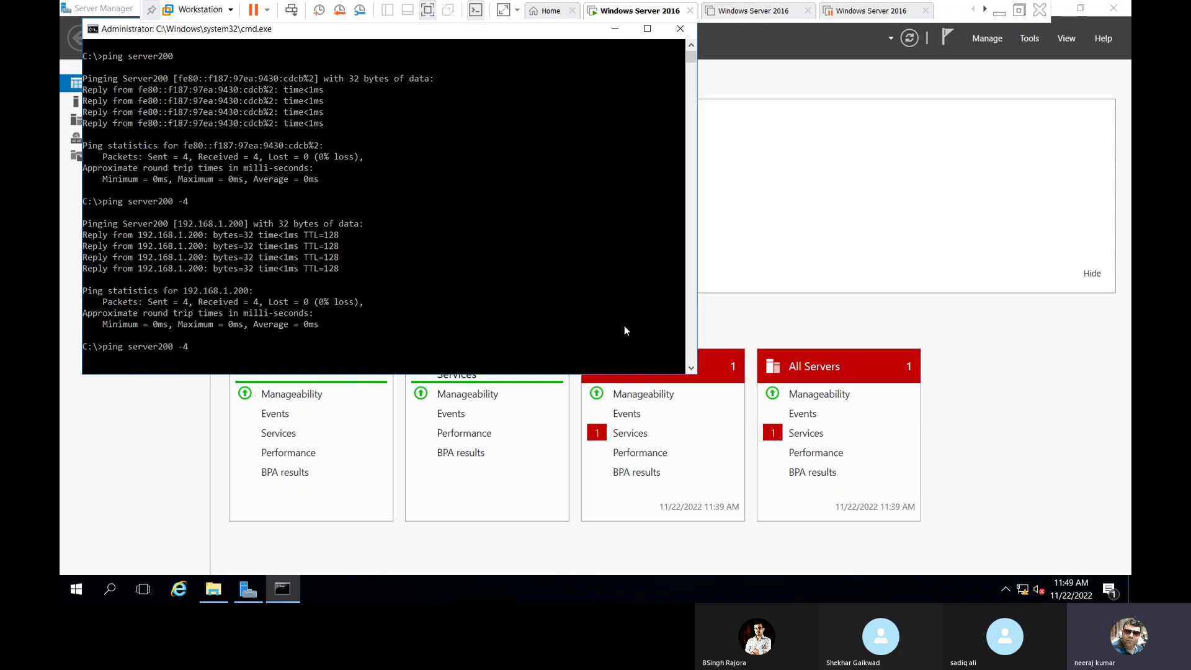
text(6)
key(Return)
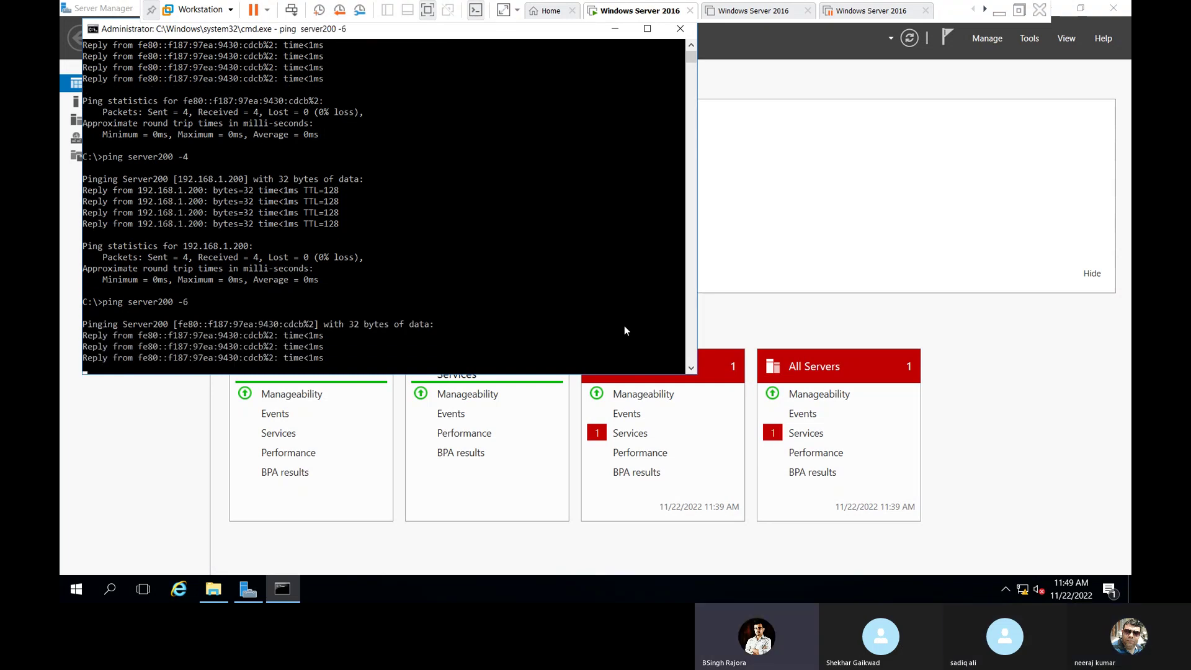
key(Up)
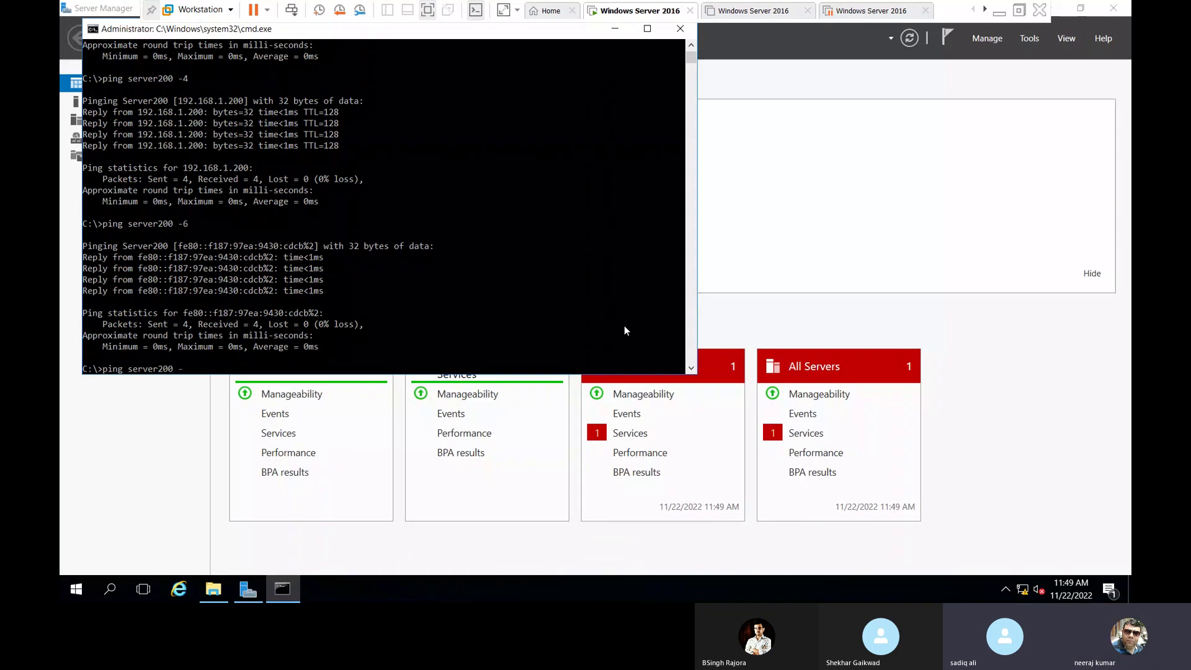
text(4)
key(Return)
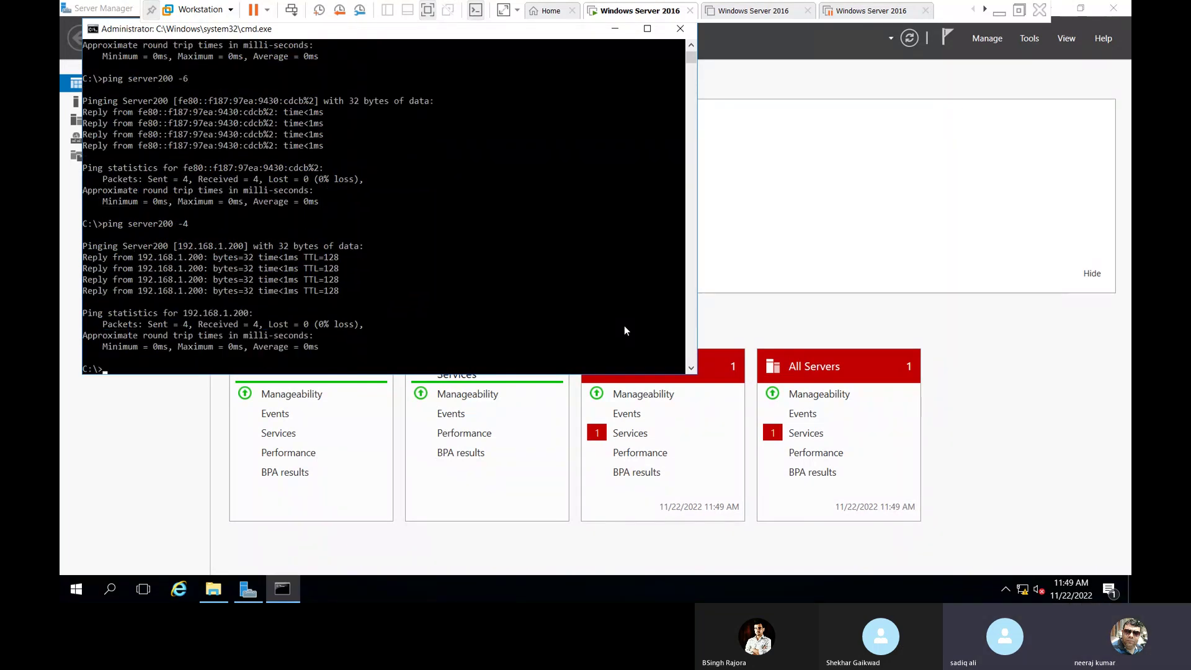
Run ping -a 192.168.1.200, a plain ping of 192.168.1.200, then ping -a again.
text(pin)
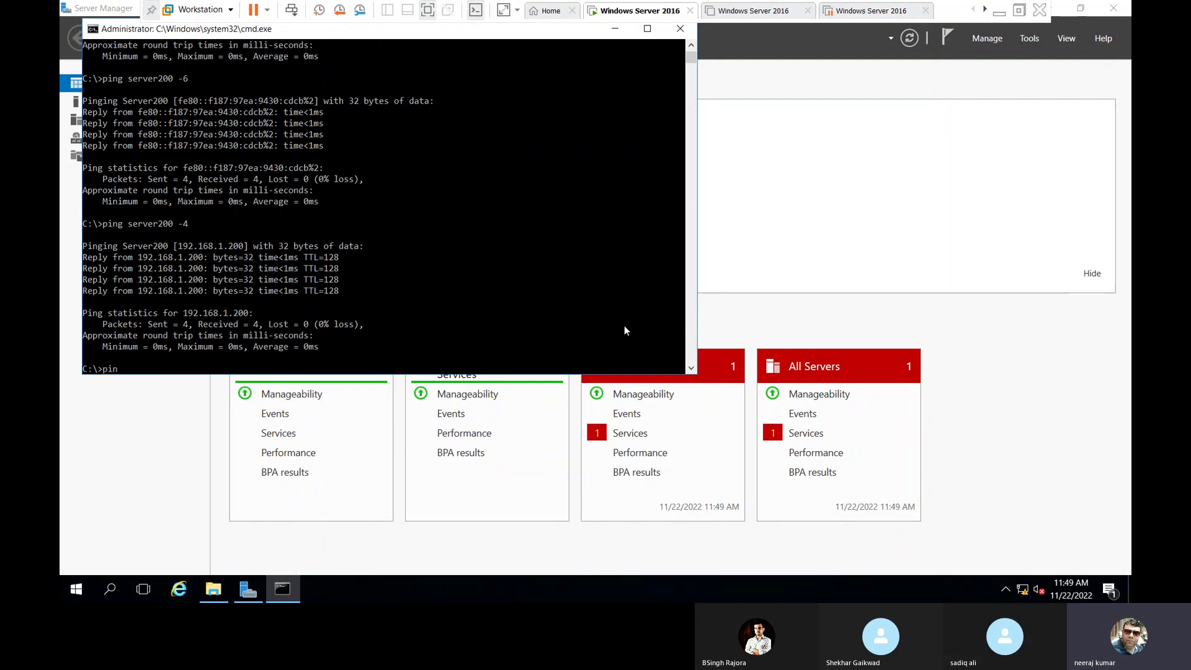
text(g -a )
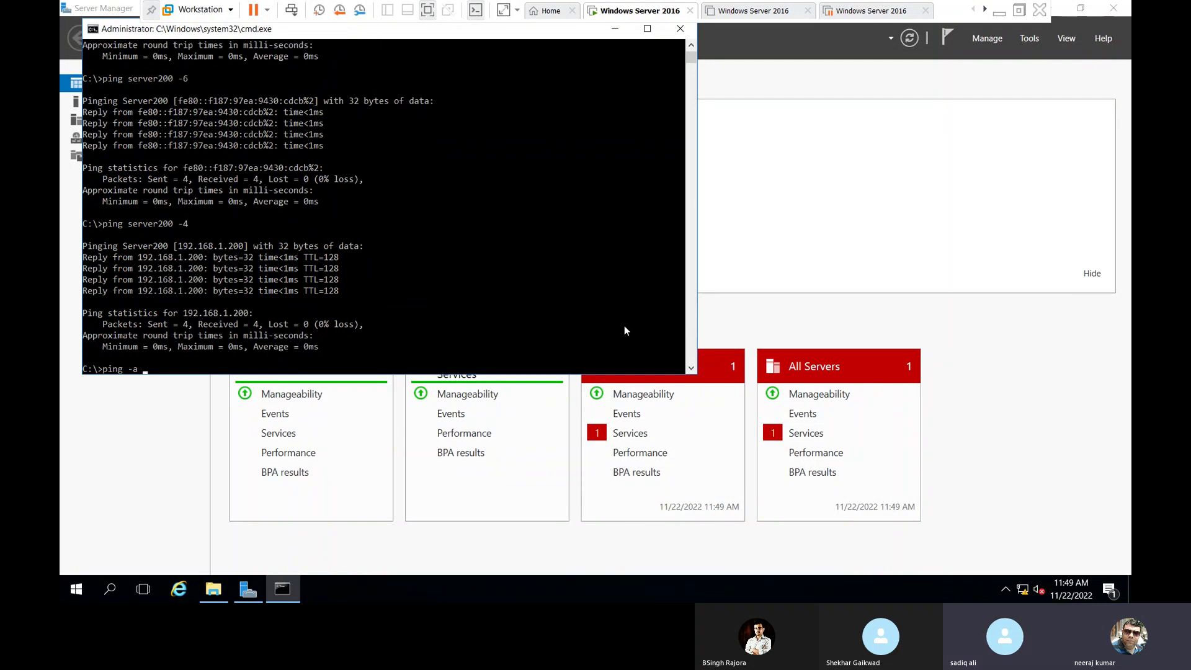
text(192.168.1.200)
key(Return)
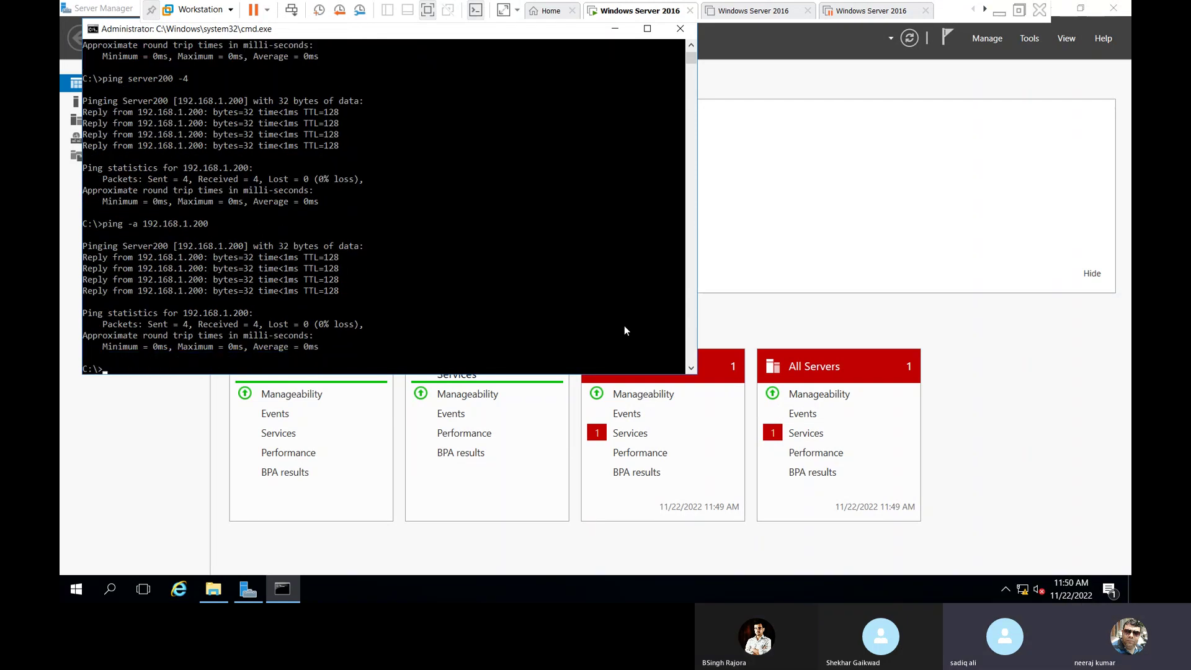
key(Up)
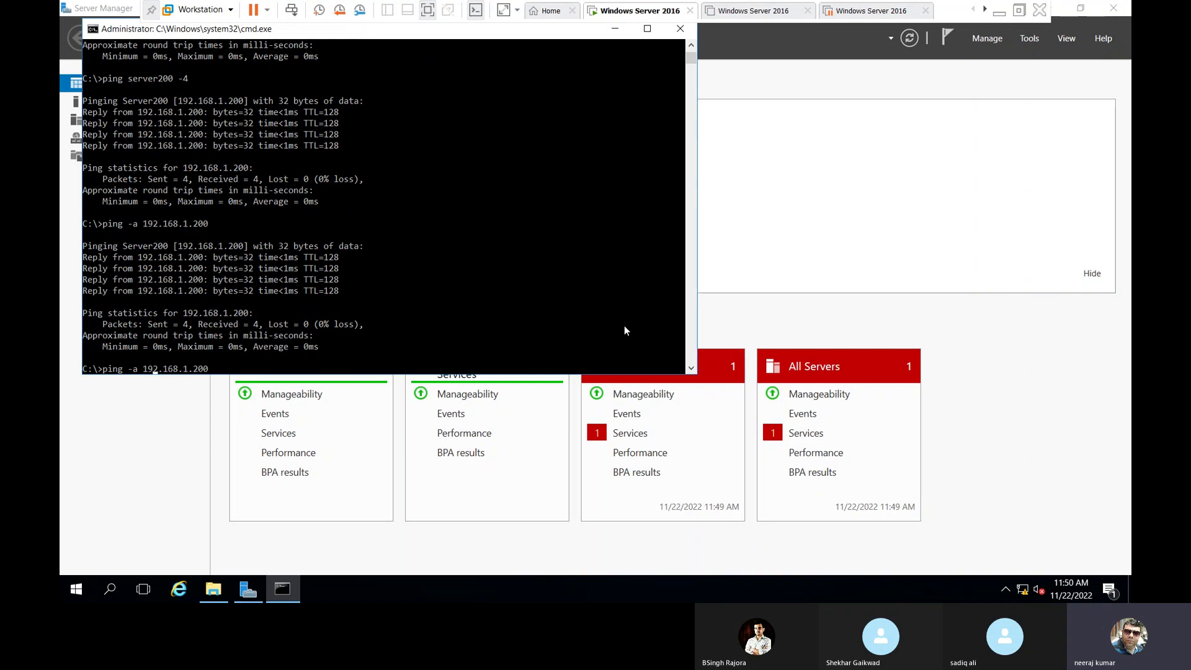
key(Left)
key(Left)
key(Left)
key(BackSpace)
key(BackSpace)
key(Return)
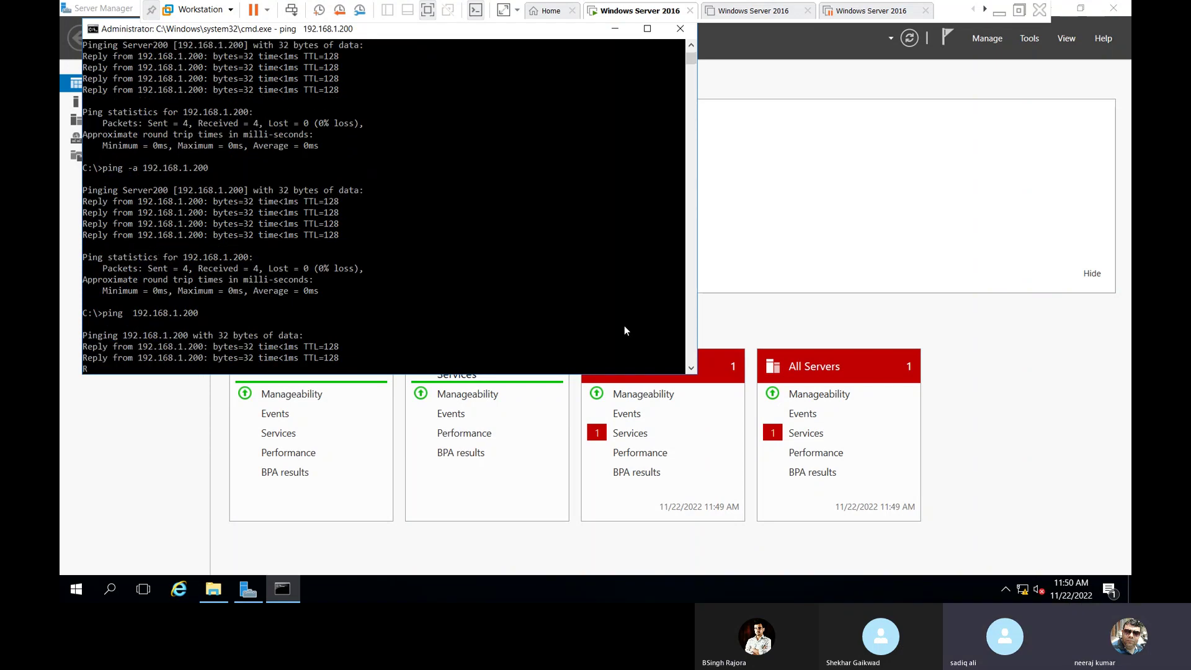
key(Up)
key(Up)
key(Return)
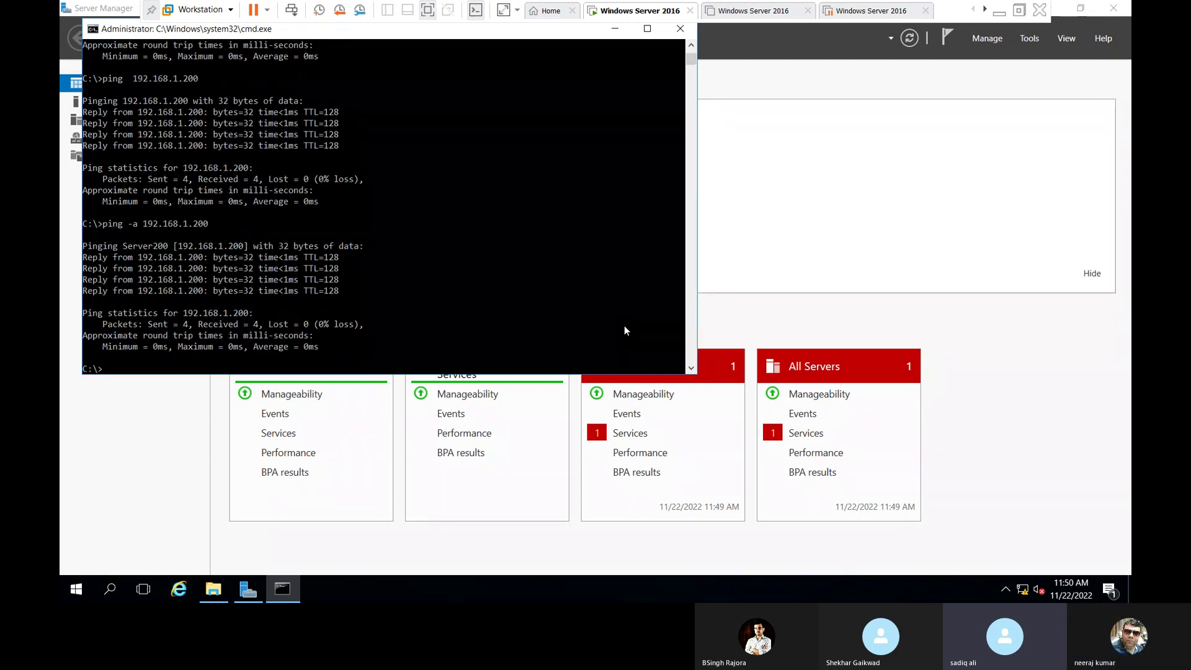
Exit Command Prompt and switch to the third Windows Server 2016 virtual machine.
text(exit)
key(Return)
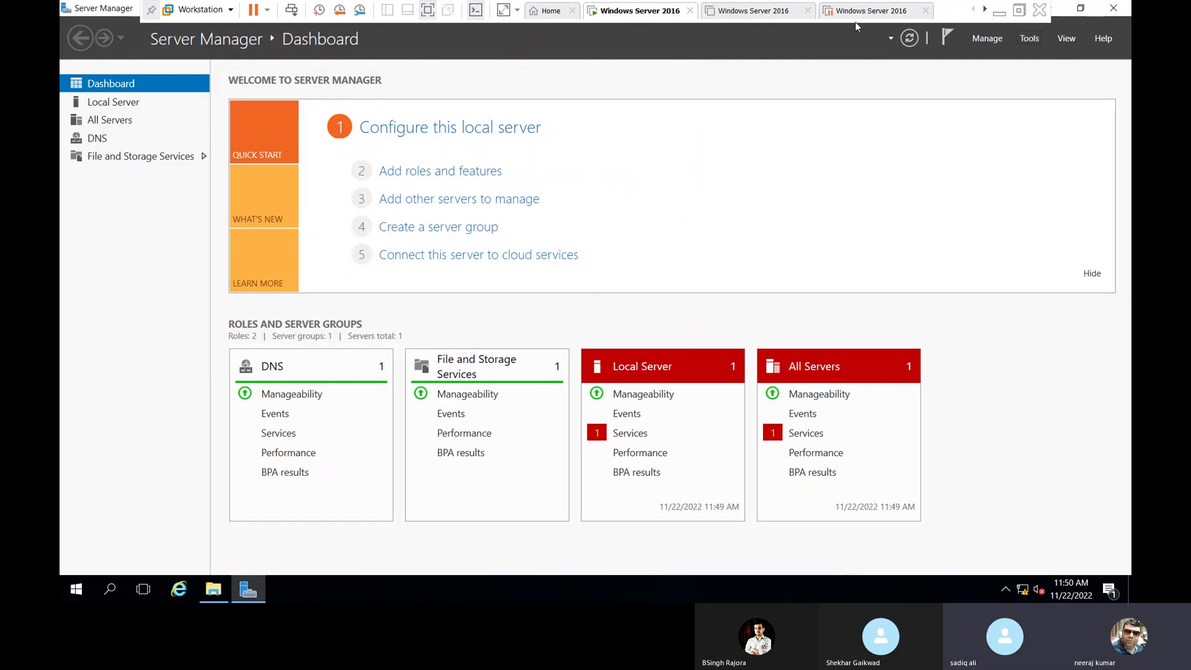
click(877, 14)
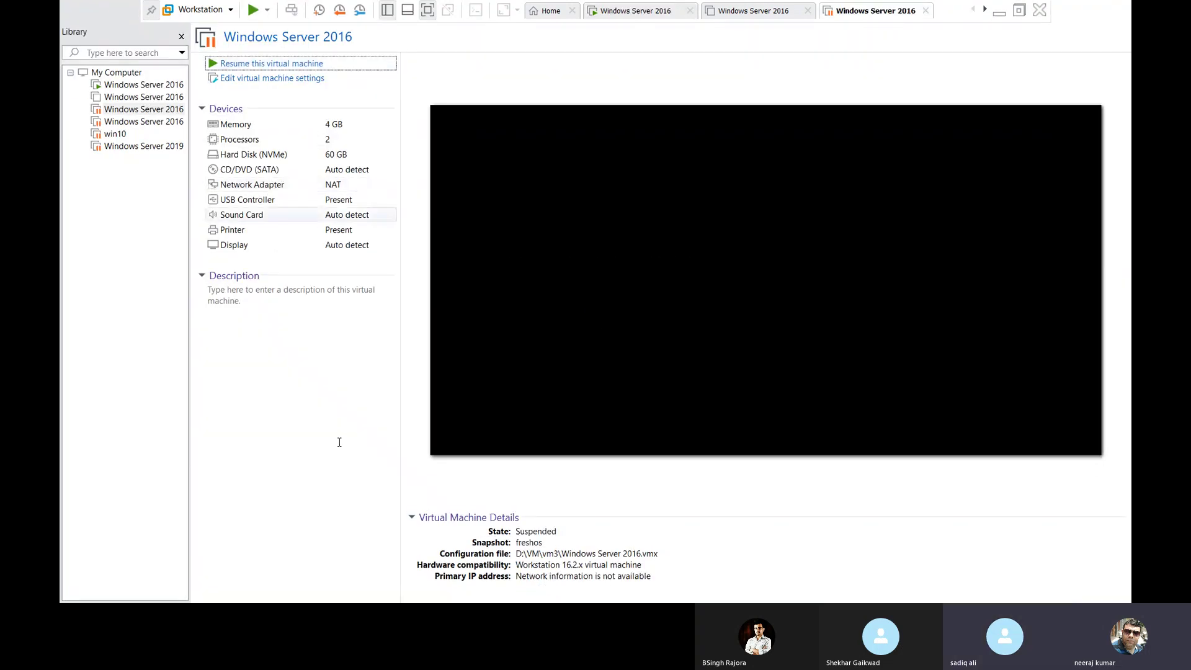
Resume the suspended VM and sign in to SERVER02 as administrator with the account password.
key(Return)
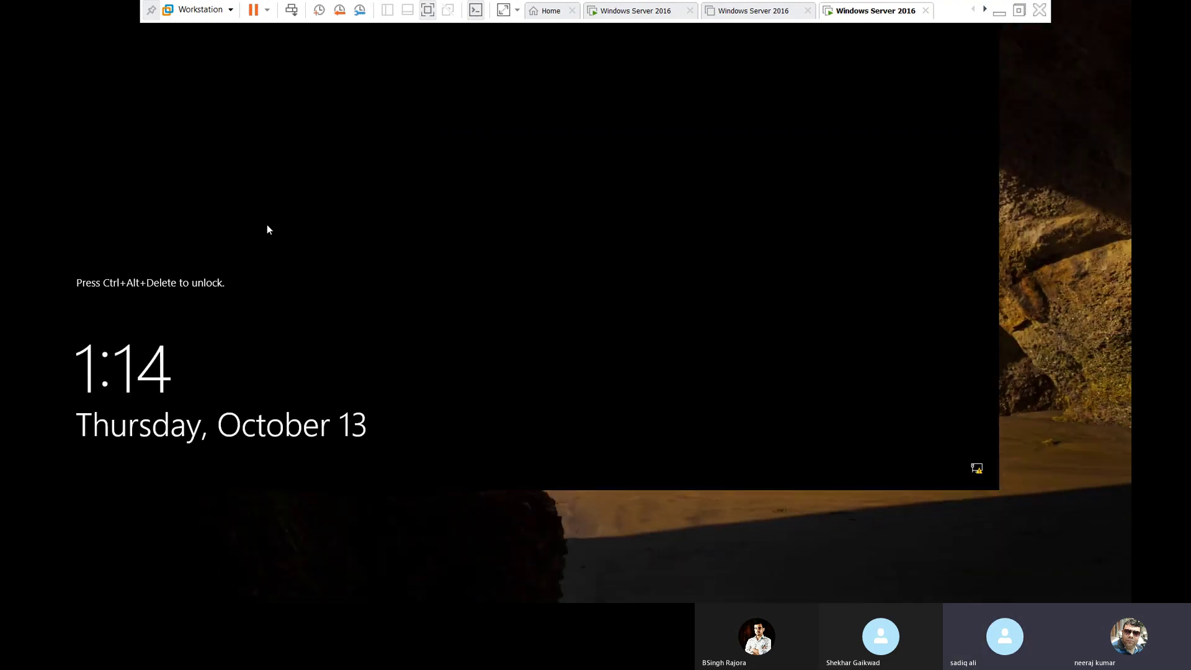
click(291, 9)
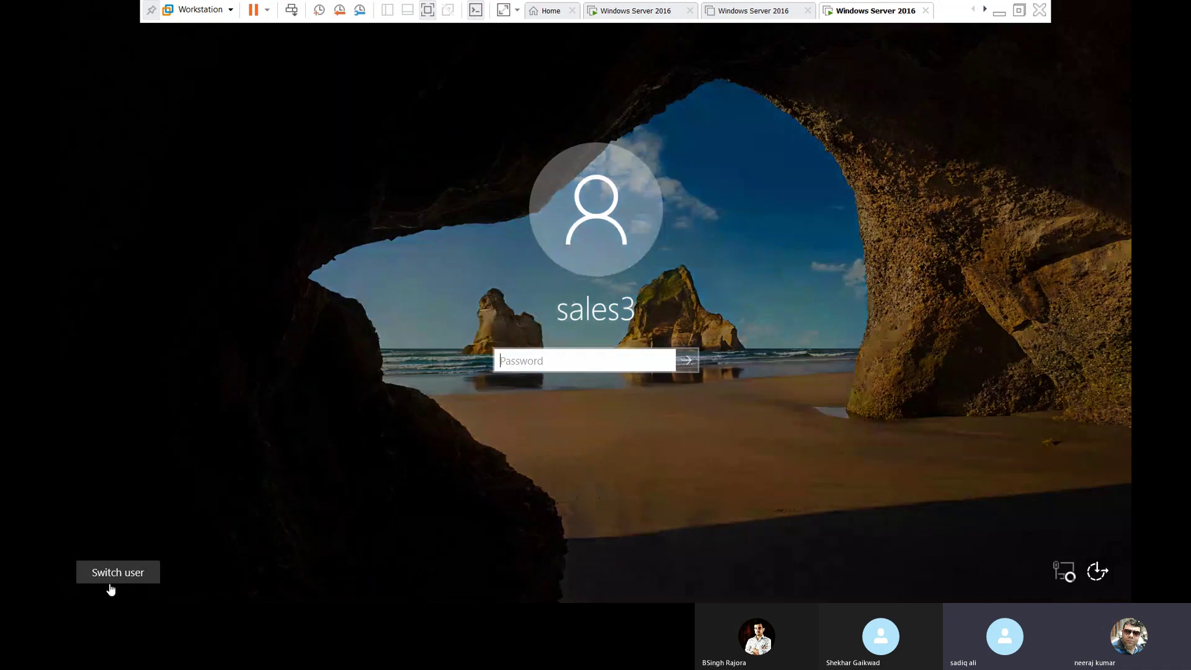
click(114, 576)
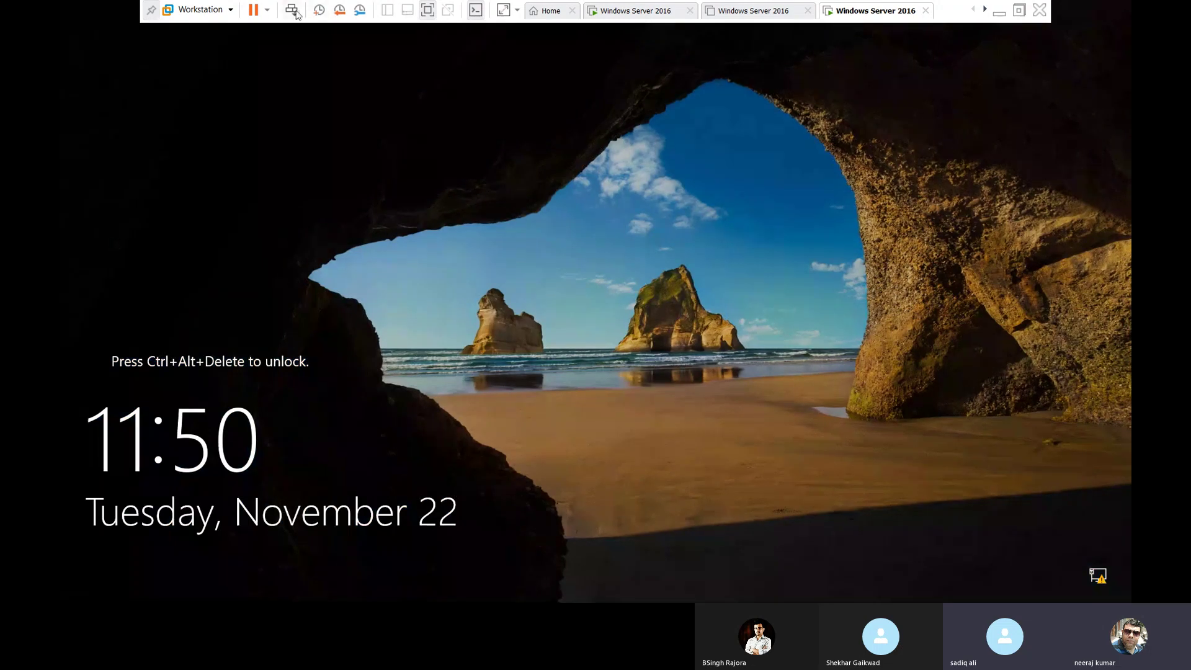
click(292, 10)
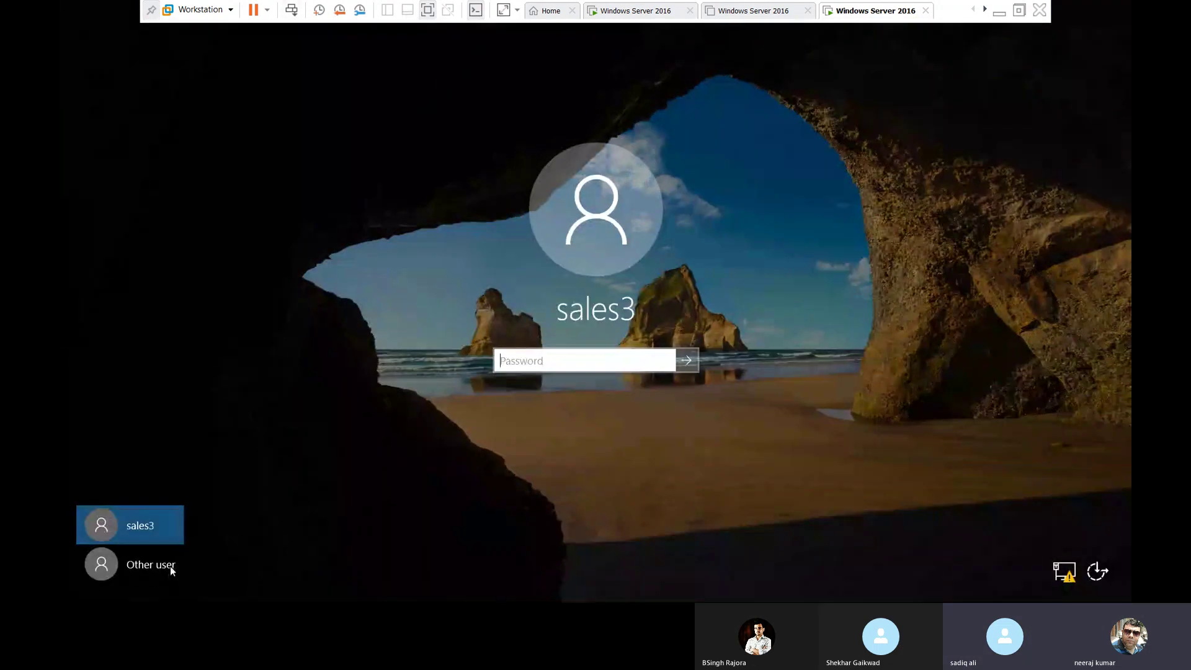
click(170, 566)
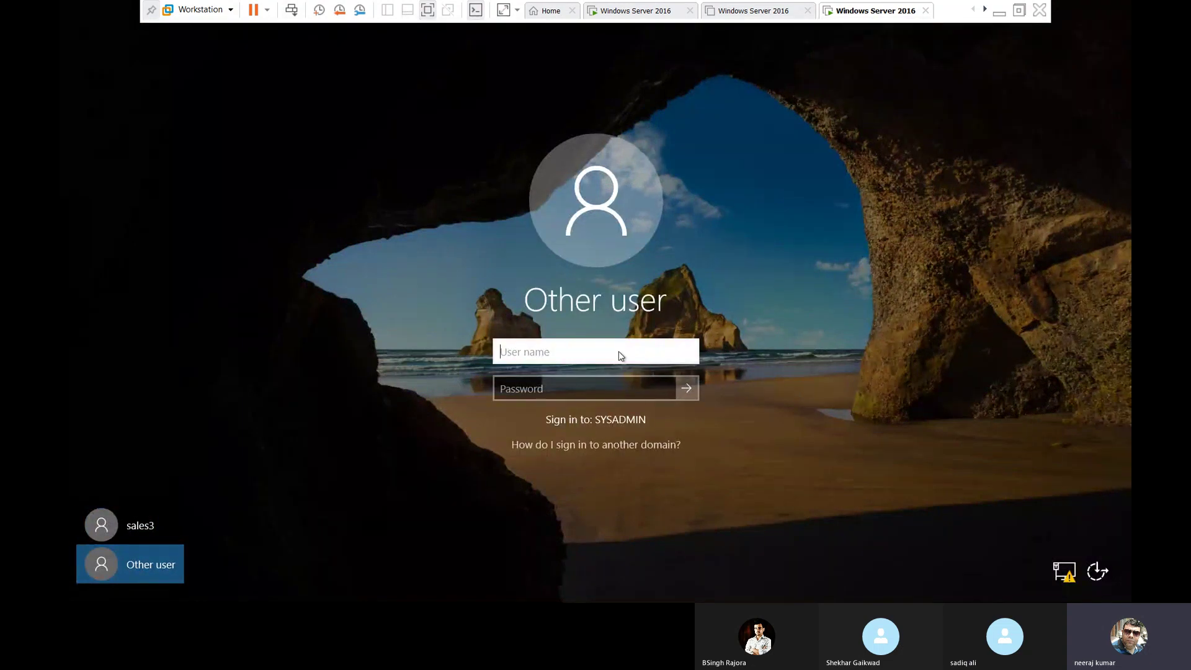
text(ad)
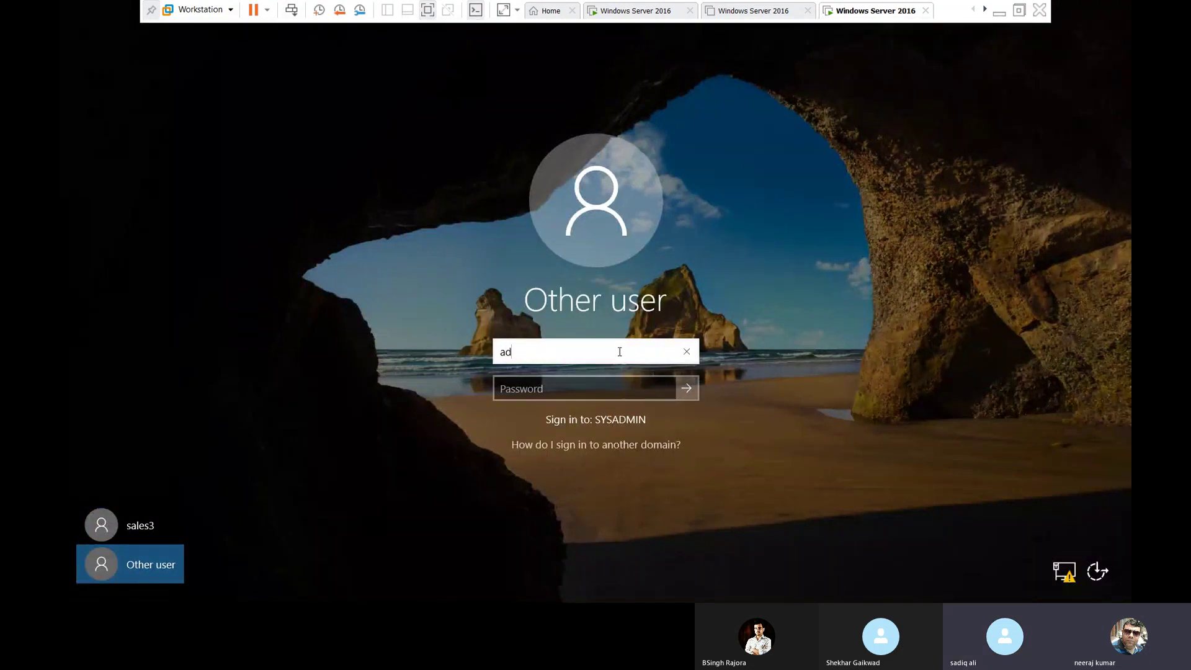
text(ministrator)
key(Tab)
text(******)
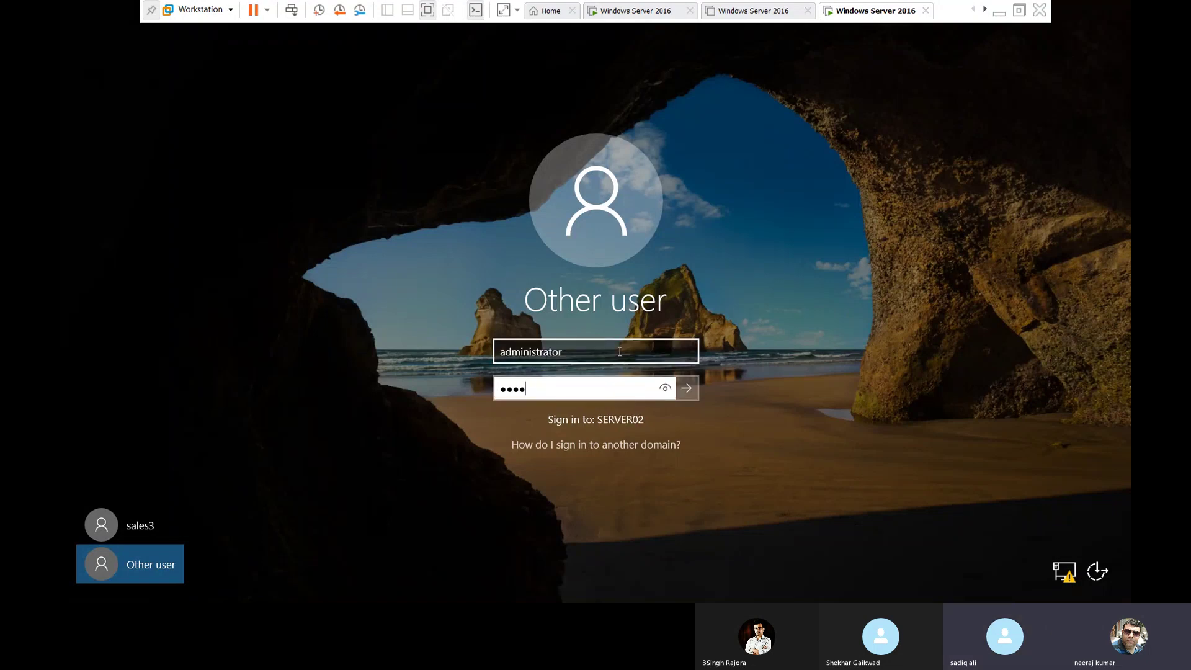
text(***)
key(Return)
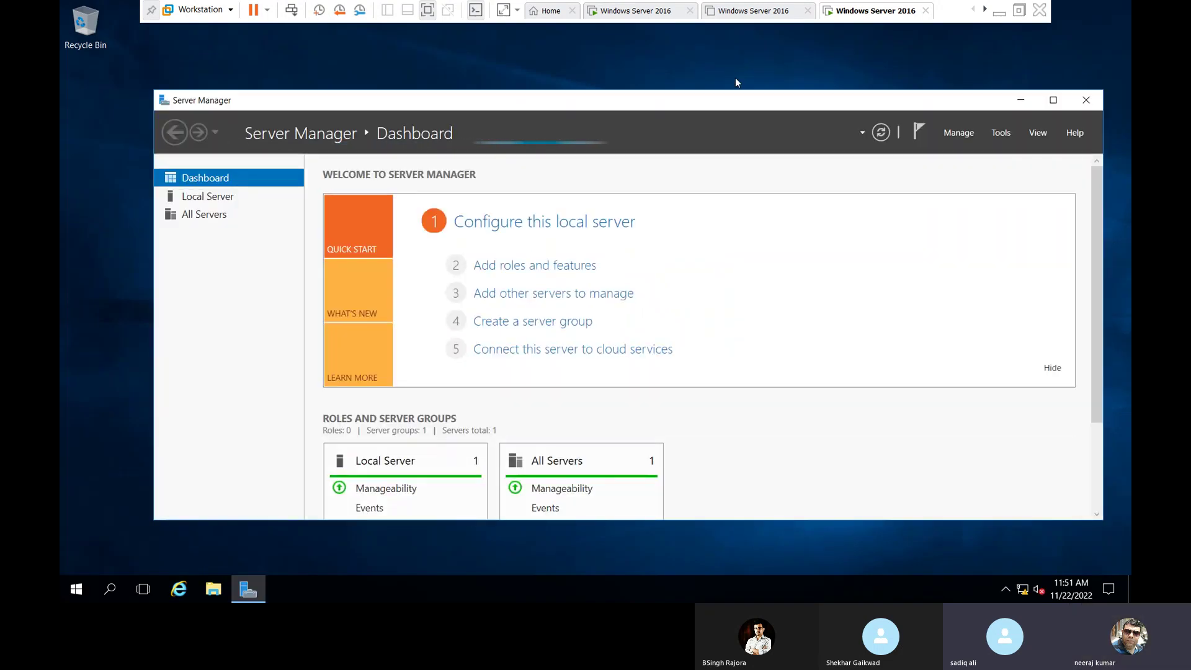
From the client's Command Prompt, ping 192.168.1.200, which fails with 100% loss.
click(1020, 100)
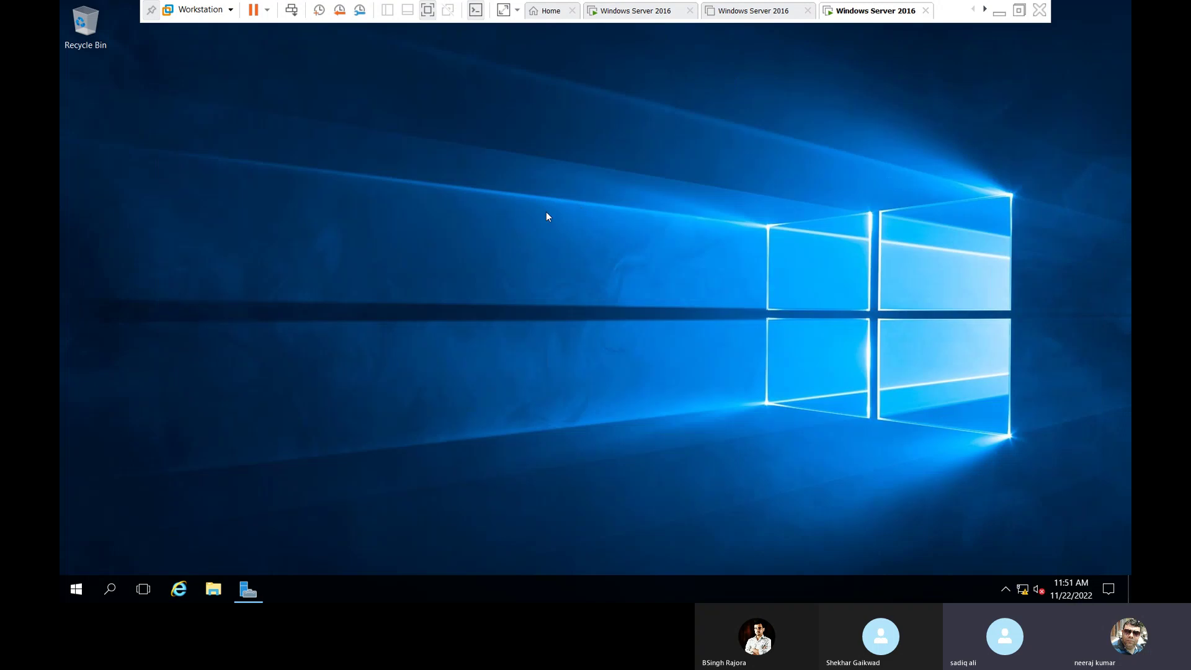
key(super+r)
text(cmd)
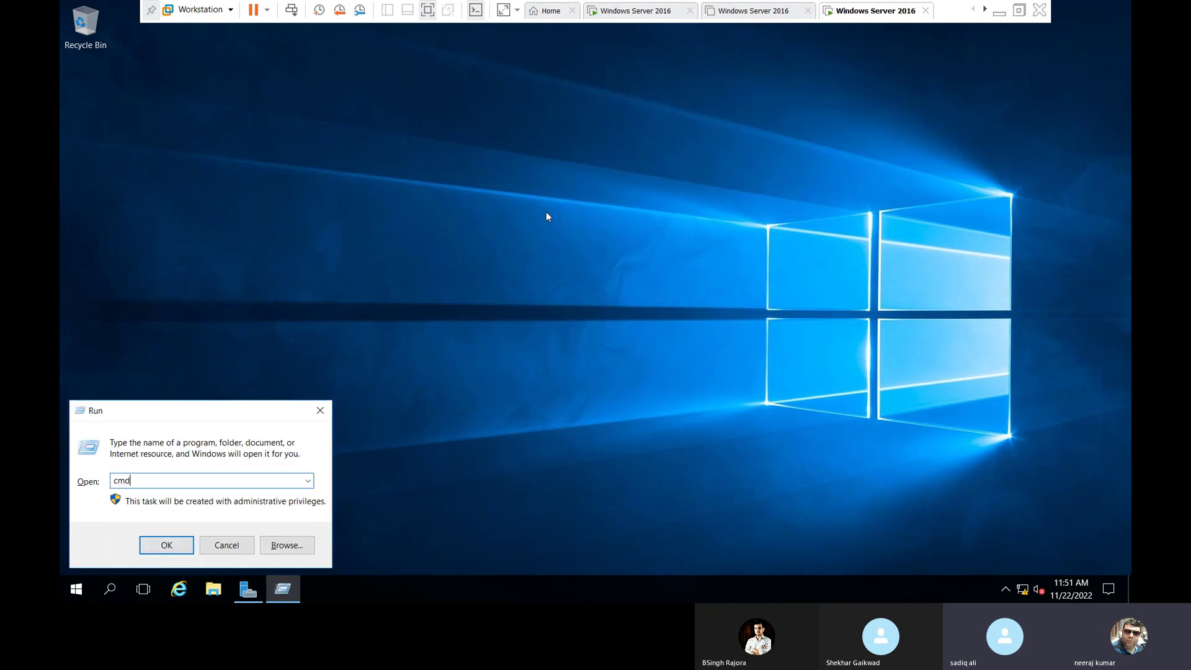
key(Return)
text(ping )
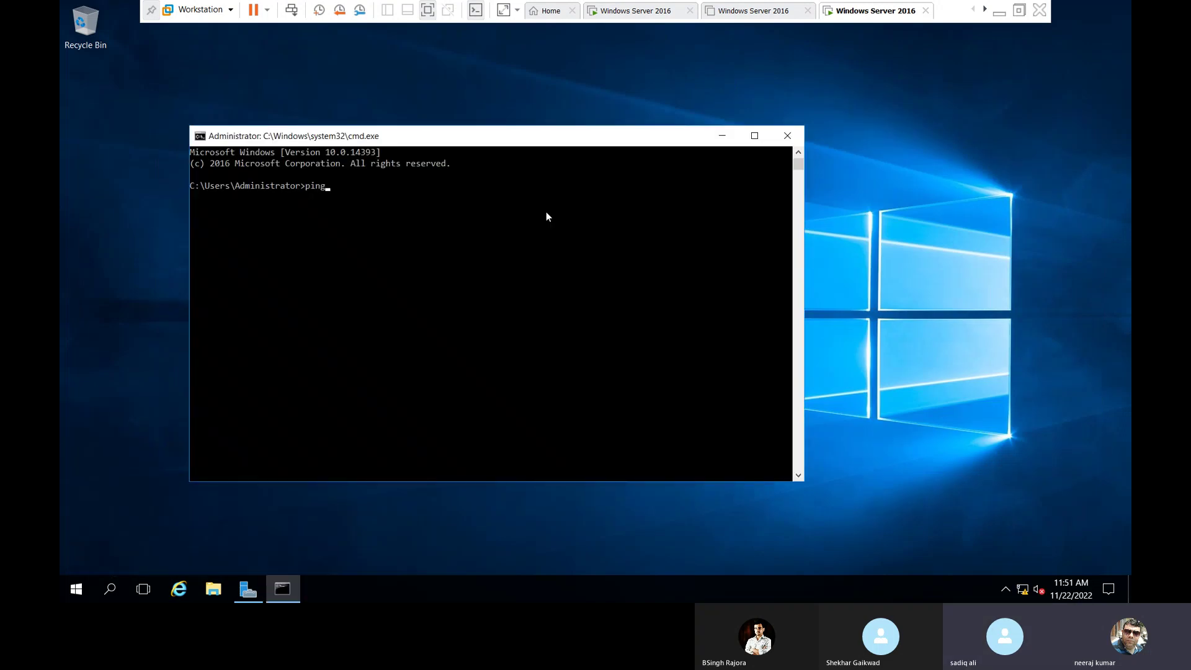
text(1)
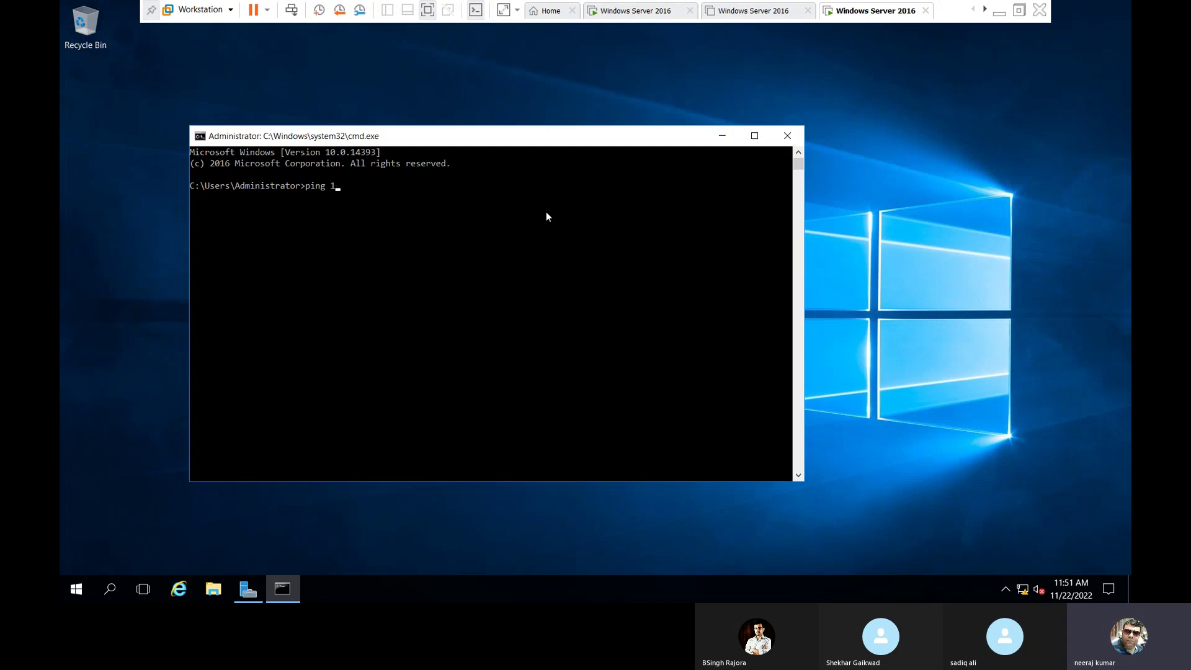
text(92.168.1.200)
key(Return)
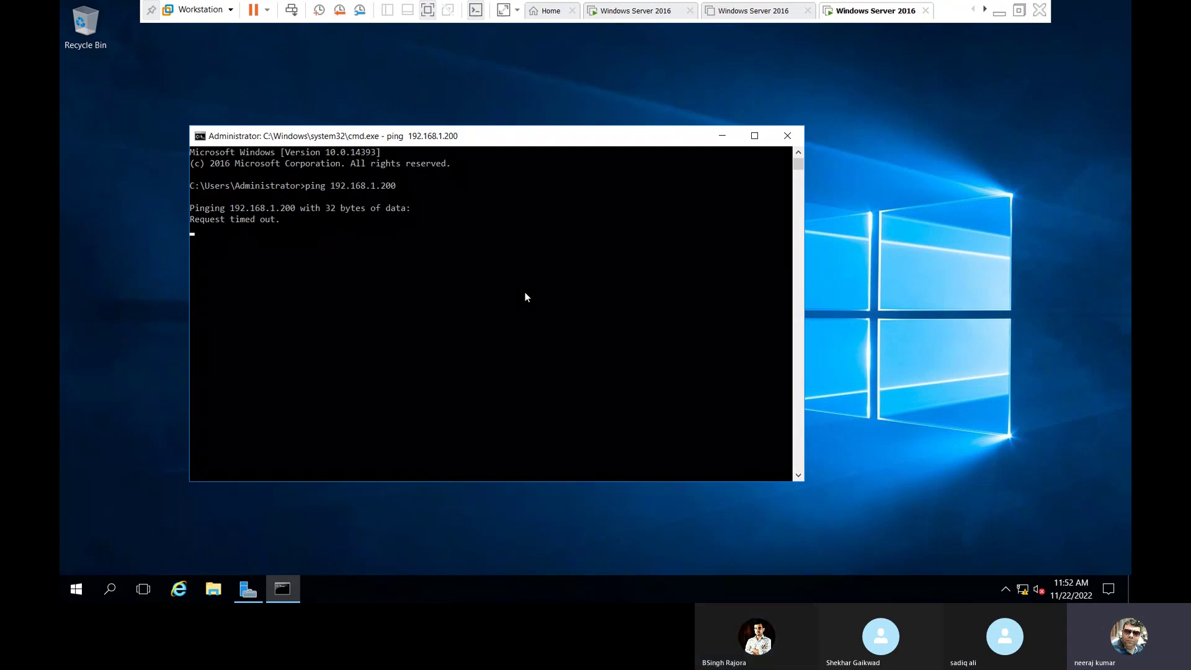
Check the Ethernet0 connection's IP details via ncpa.cpl, then switch to the server VM.
key(super+r)
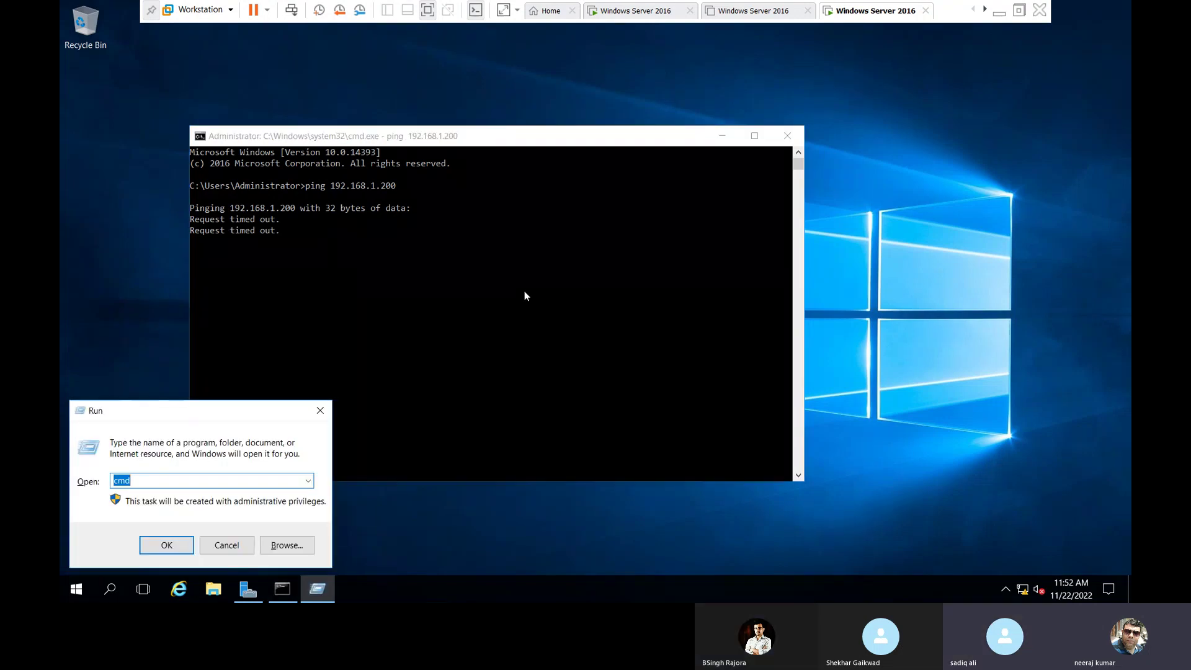
text(nc)
key(Down)
key(Return)
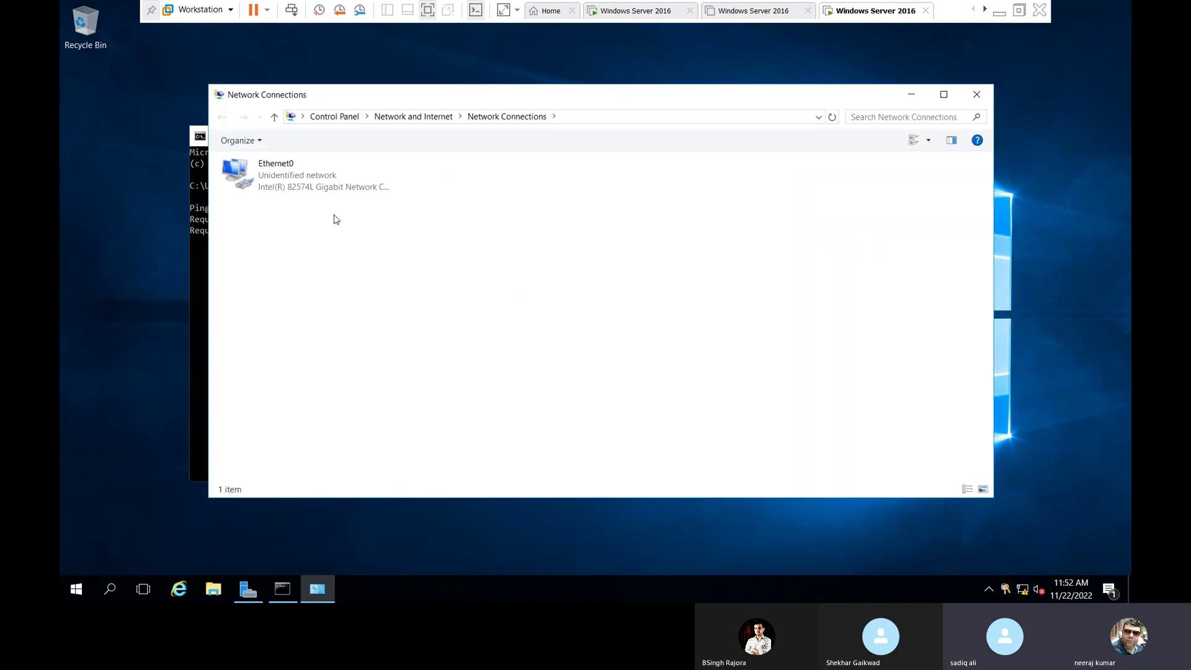
double_click(294, 178)
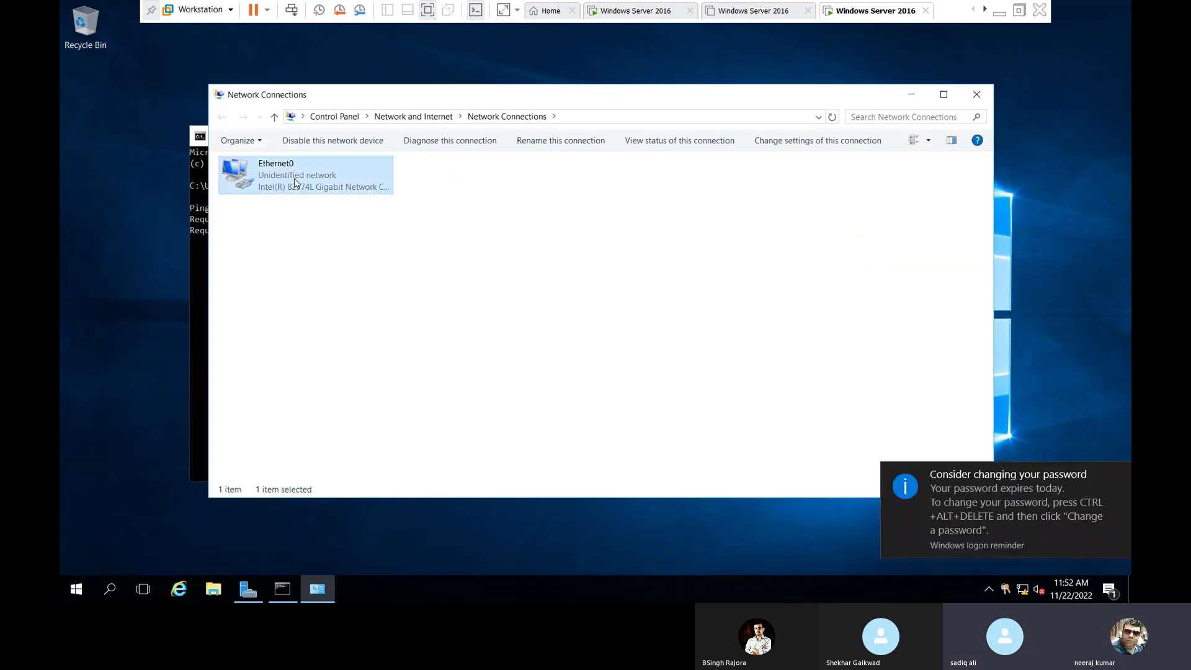
click(546, 287)
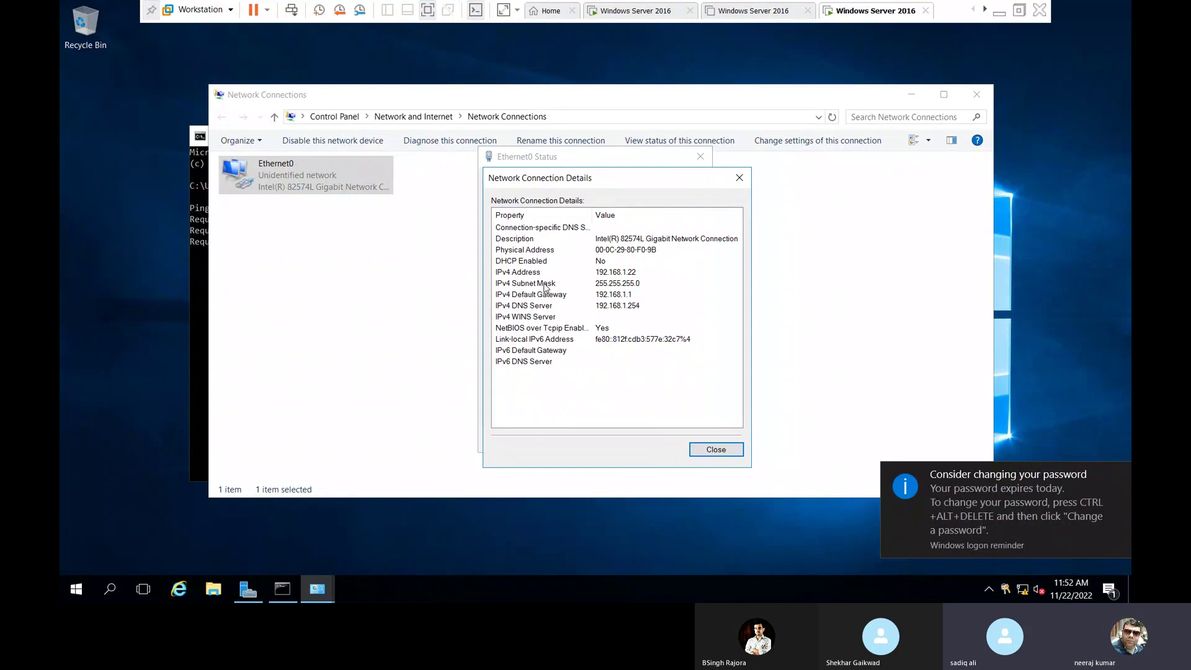
key(Escape)
key(Escape)
click(984, 85)
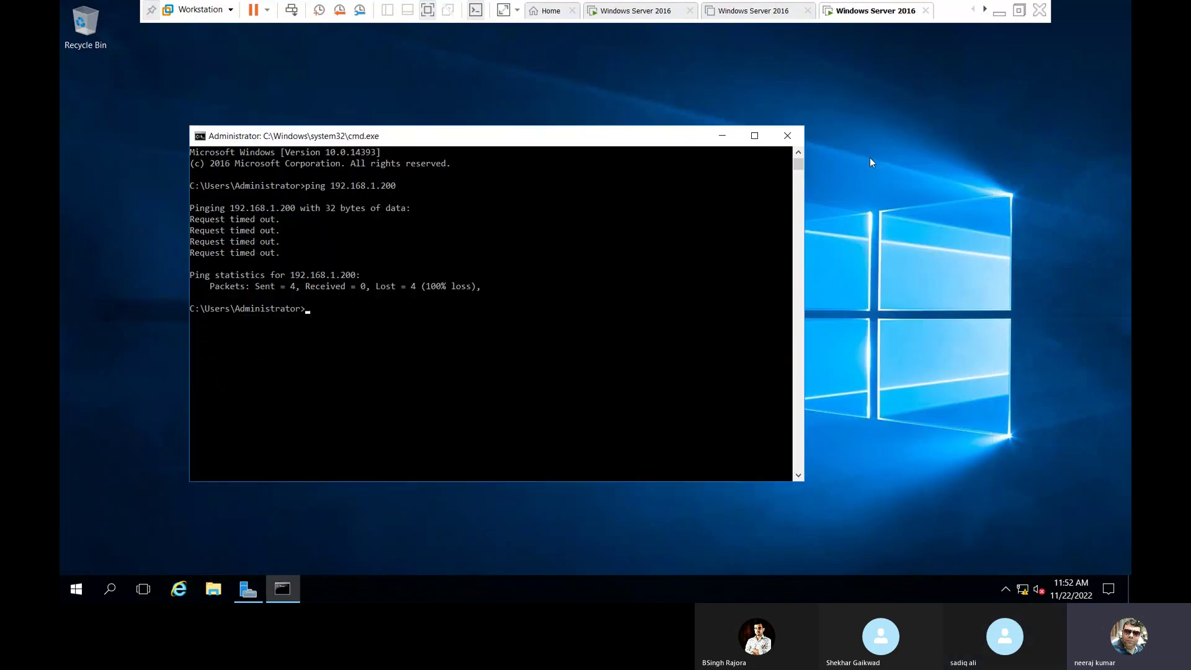
click(662, 12)
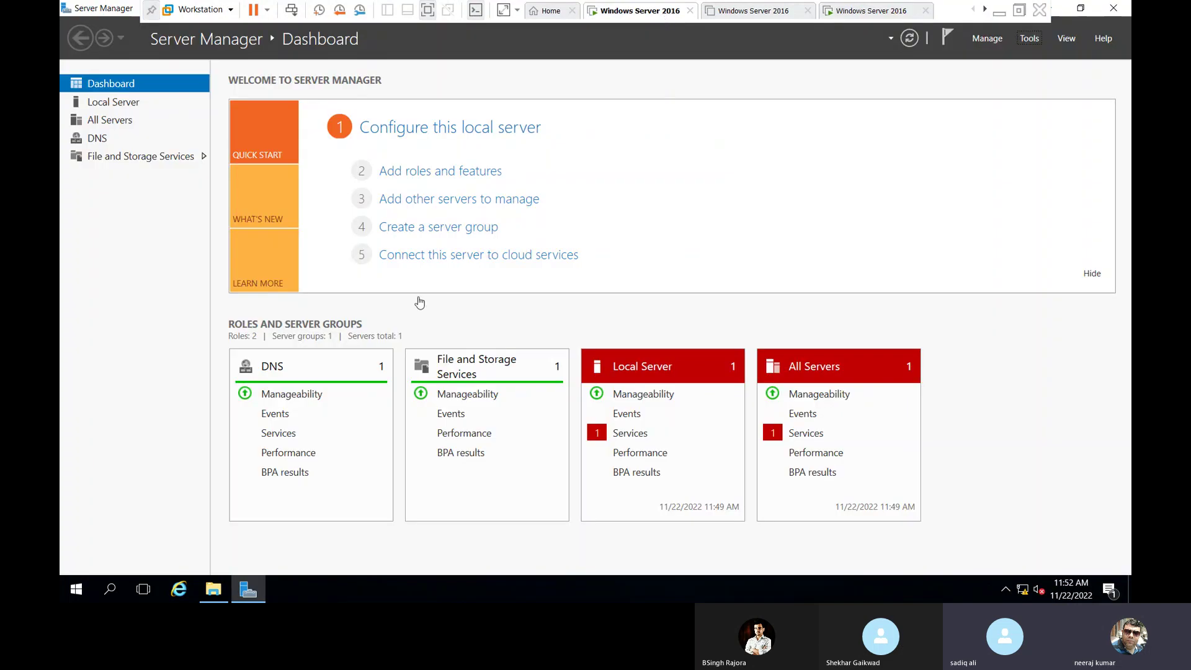
Turn off Windows Firewall for private and public networks through firewall.cpl.
key(super+r)
text(firewall)
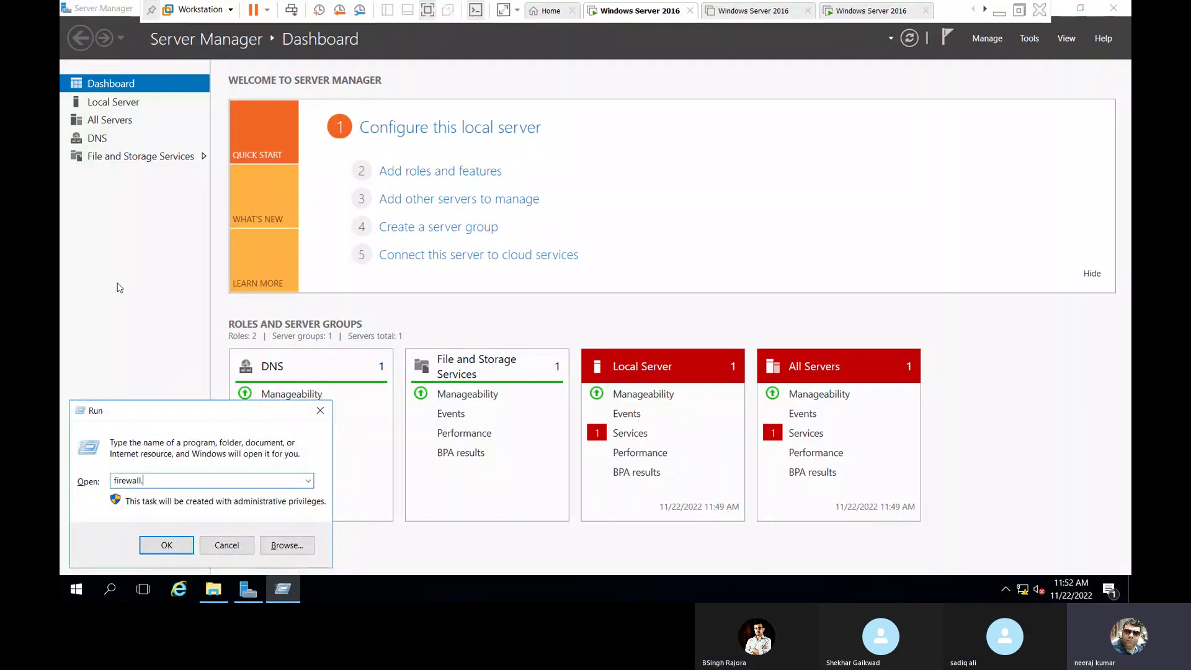
text(.cpl)
key(Return)
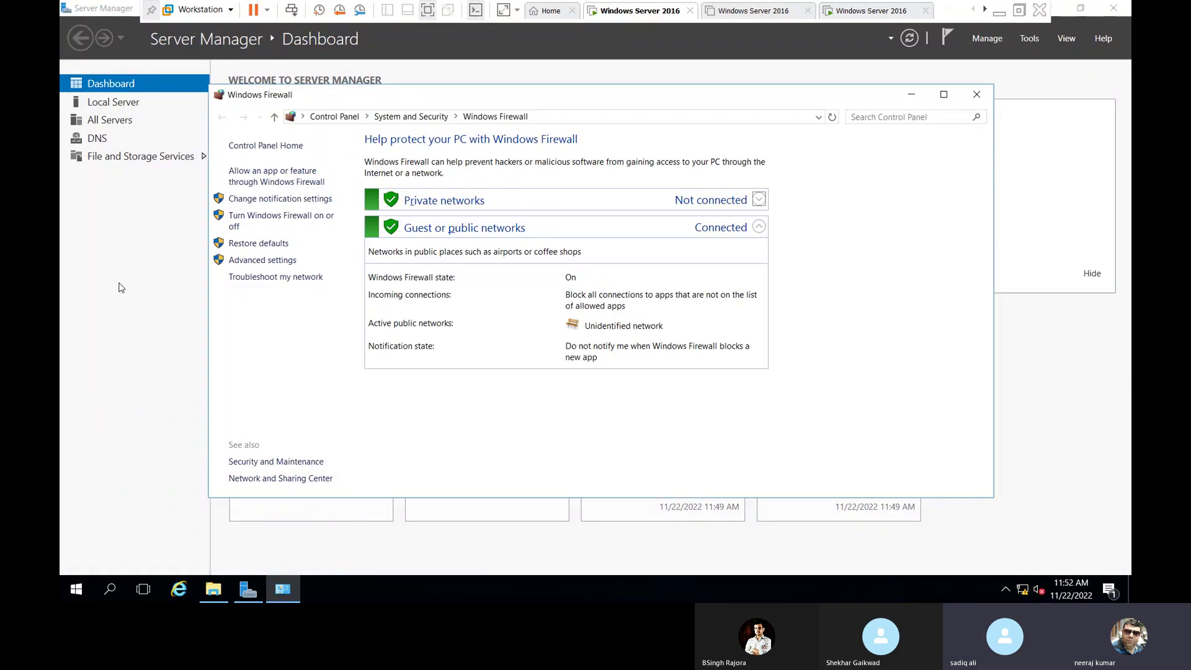
click(257, 222)
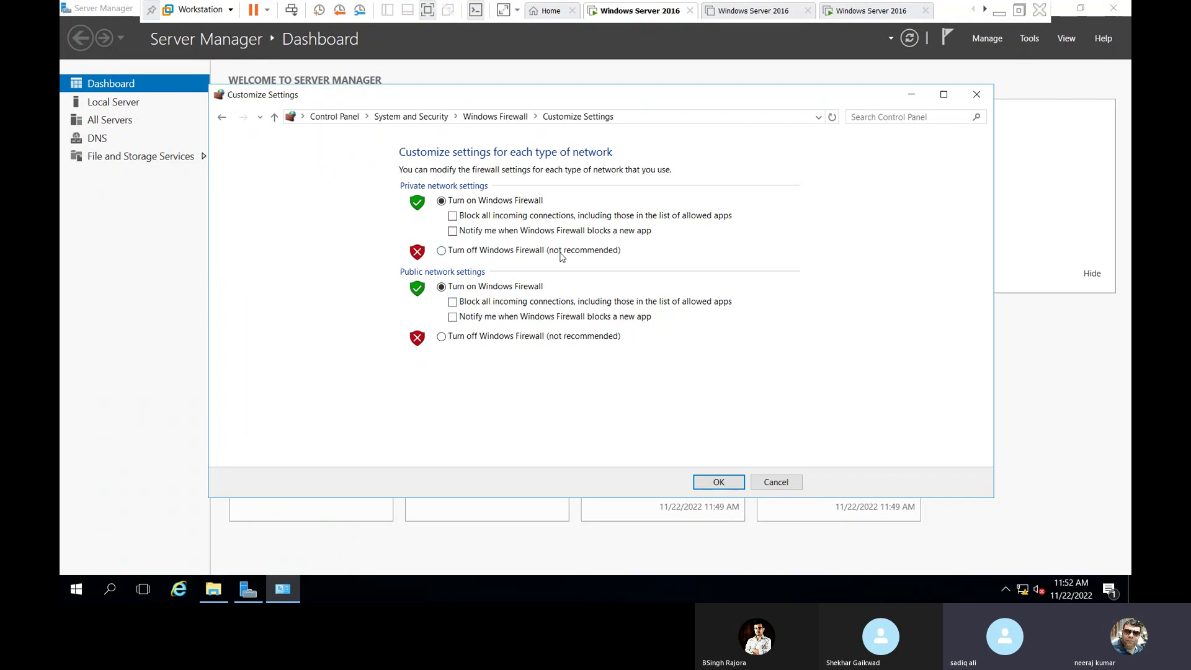
click(561, 251)
click(548, 336)
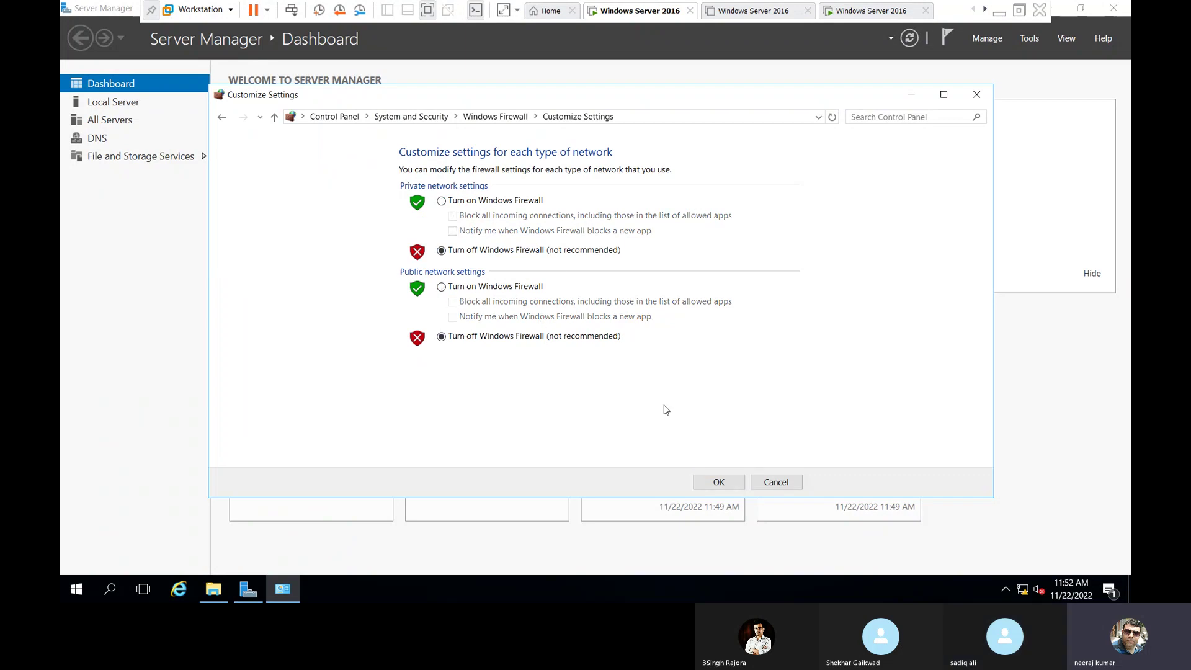
click(717, 482)
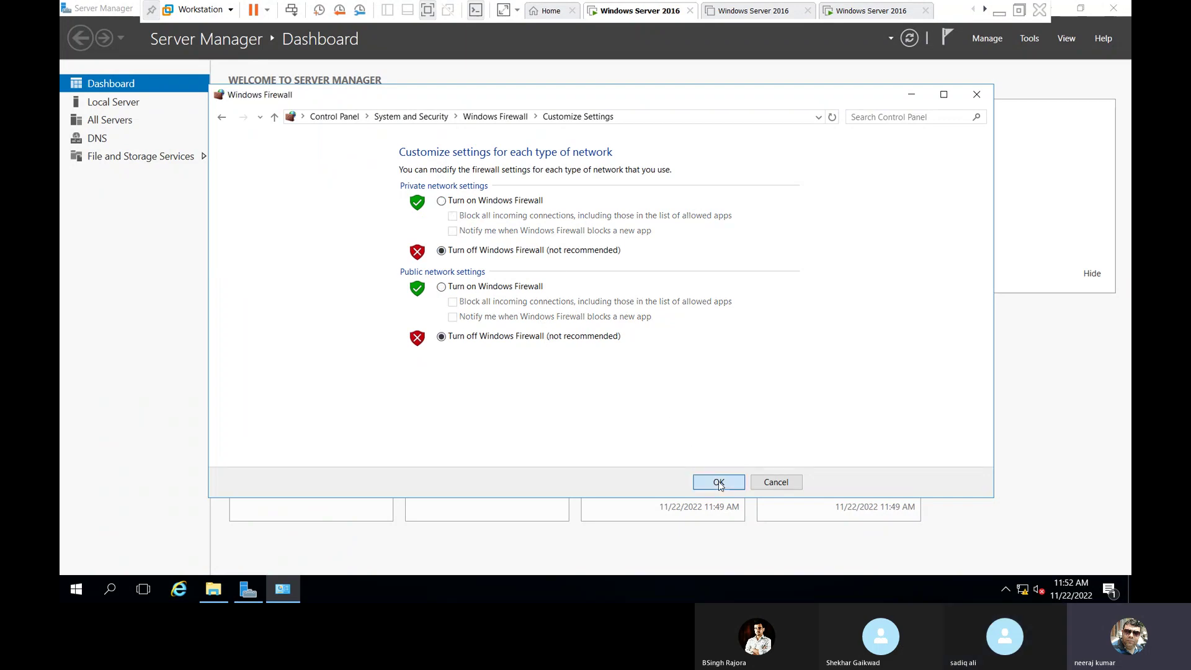
click(976, 93)
Back on the client VM, rerun the ping to 192.168.1.200.
click(872, 10)
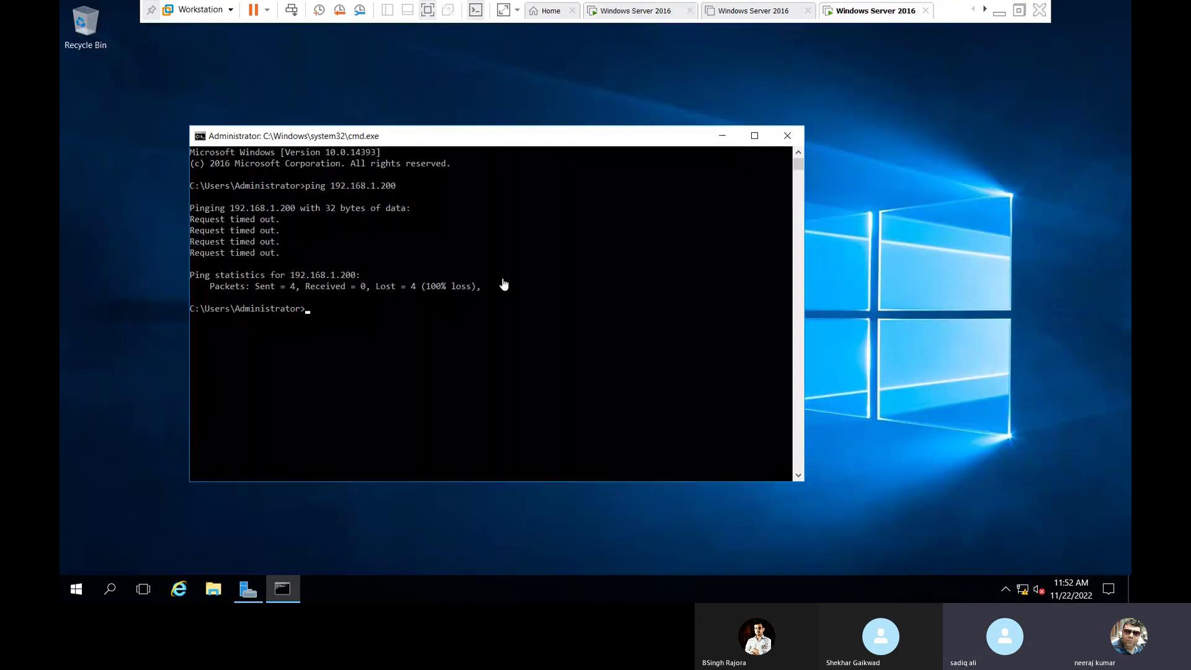
key(shift+Up)
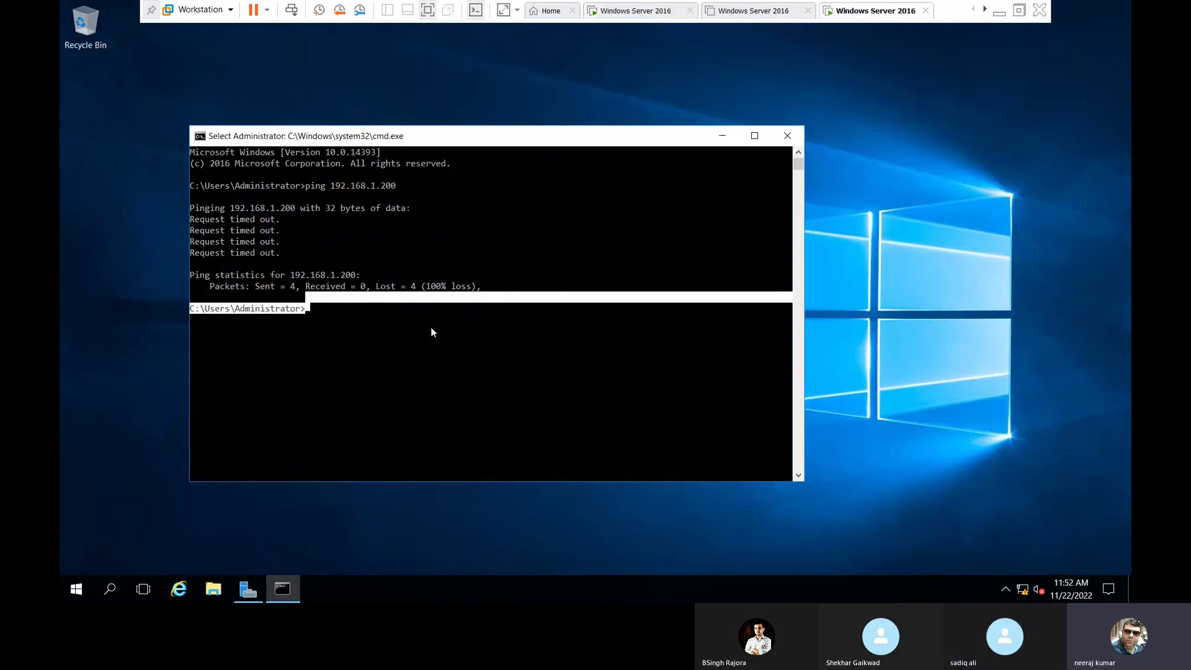
key(Up)
key(Return)
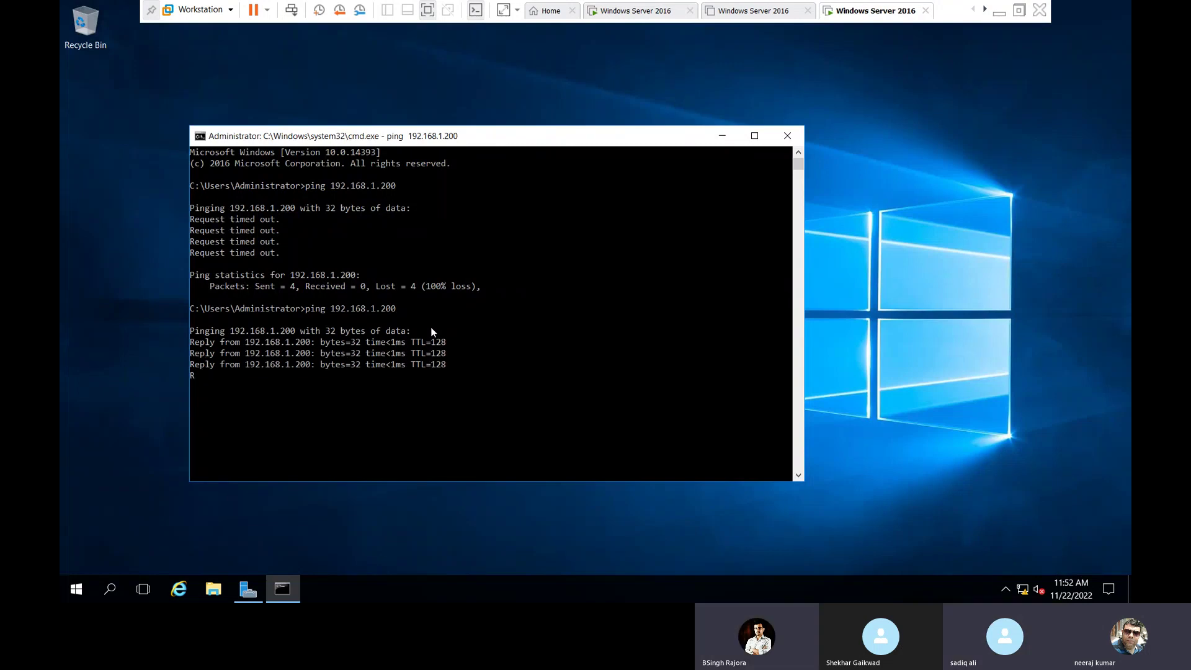
Ping server200 by name and with -4, twice, getting 192.168.1.200 replies with 0% loss.
text(ping)
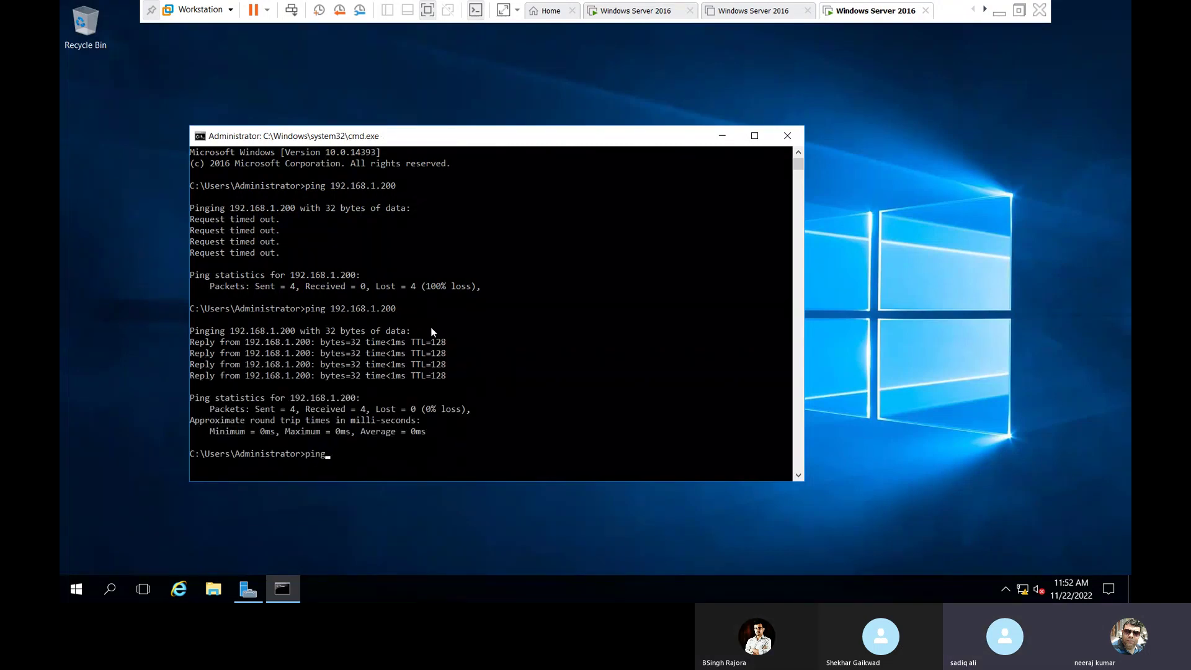
text( server)
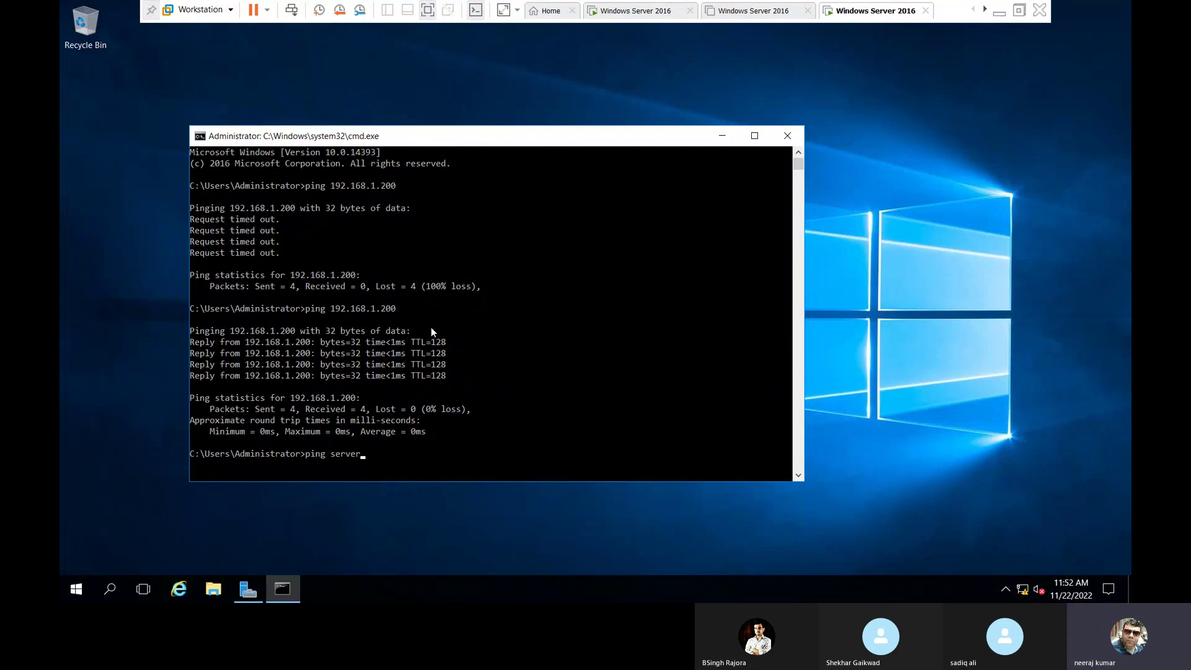
text(200)
key(Return)
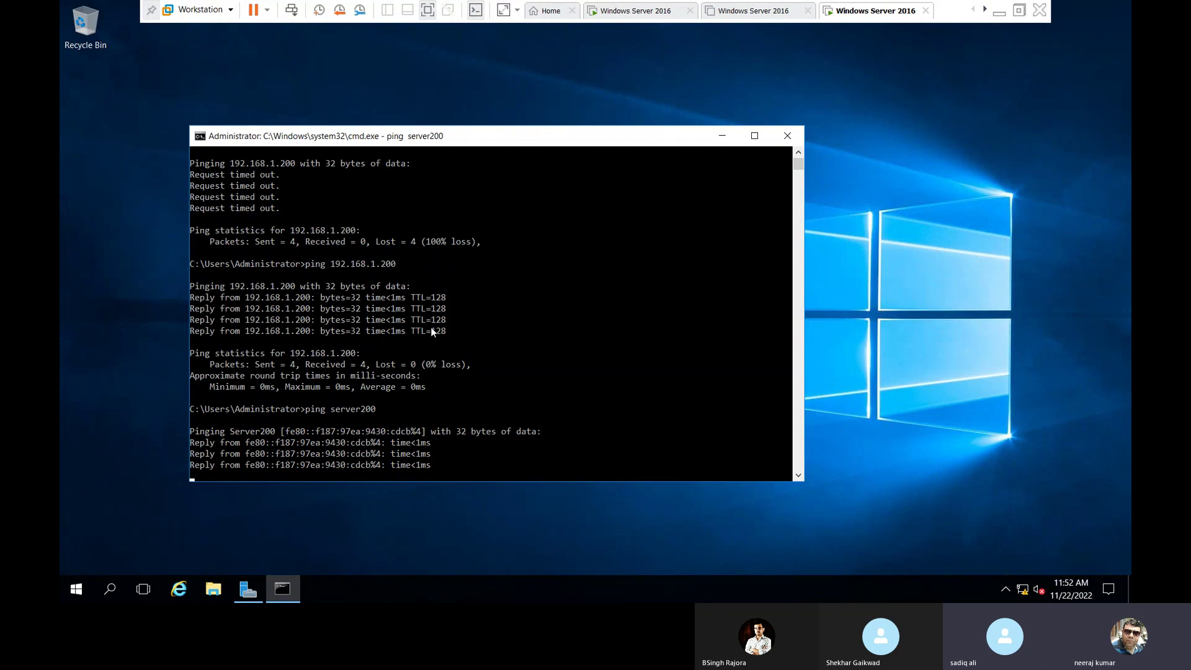
key(Up)
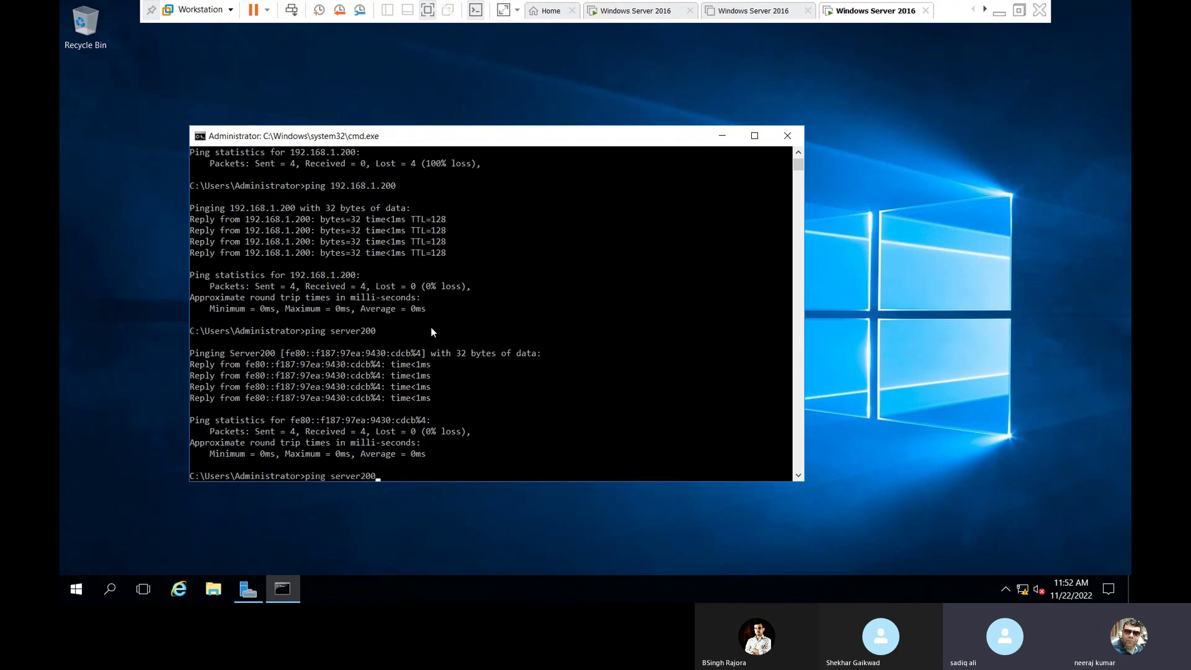
text(-4)
key(Return)
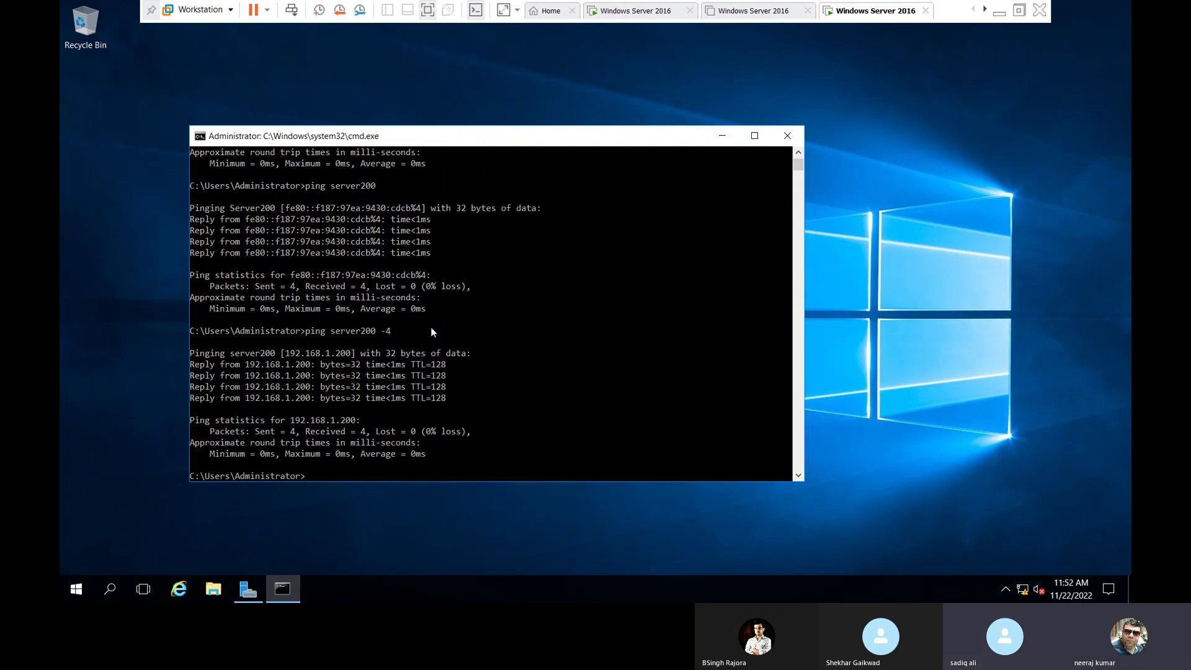
text(pin)
text(g server200)
key(Return)
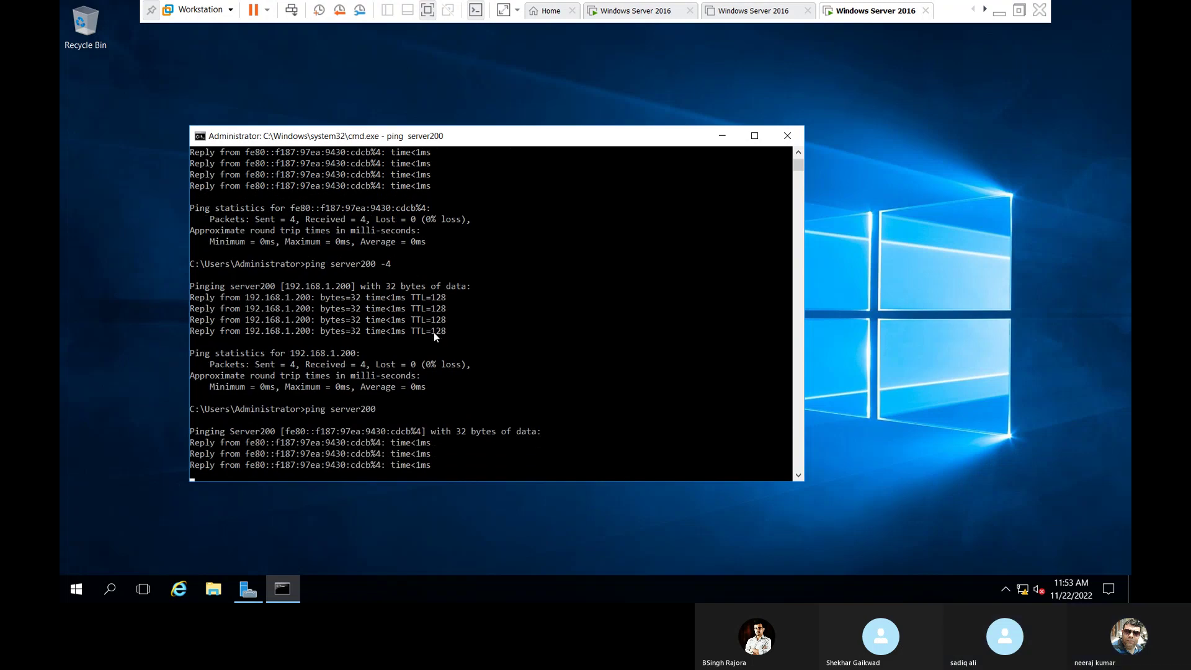
key(Up)
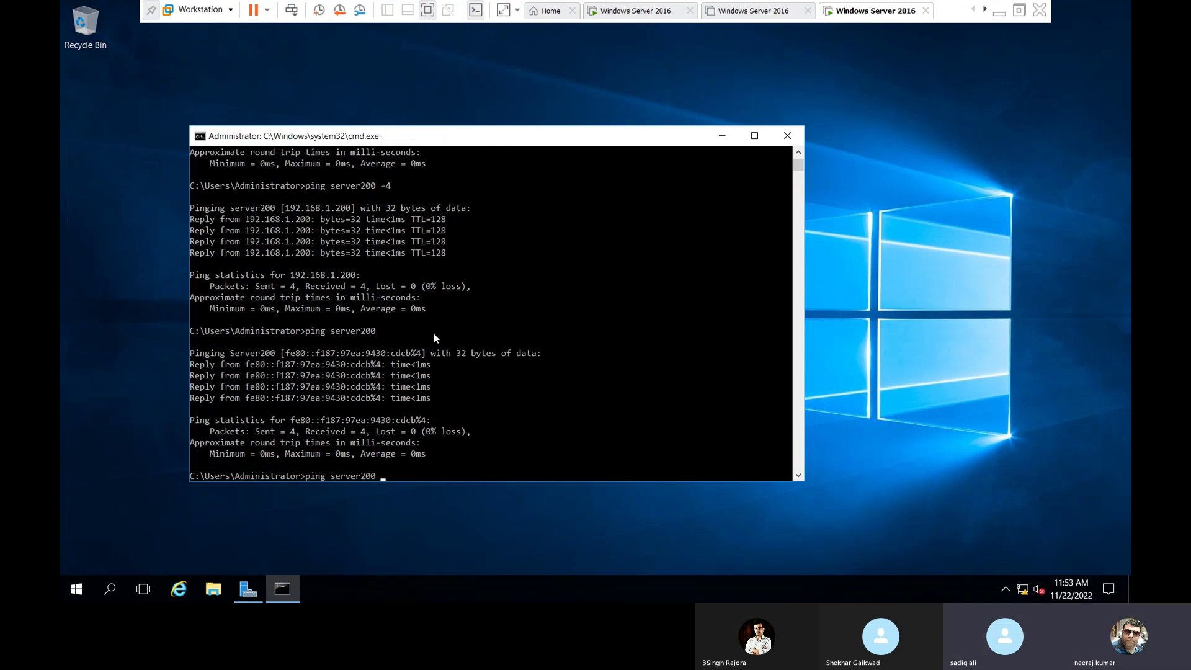
text(-4)
key(Return)
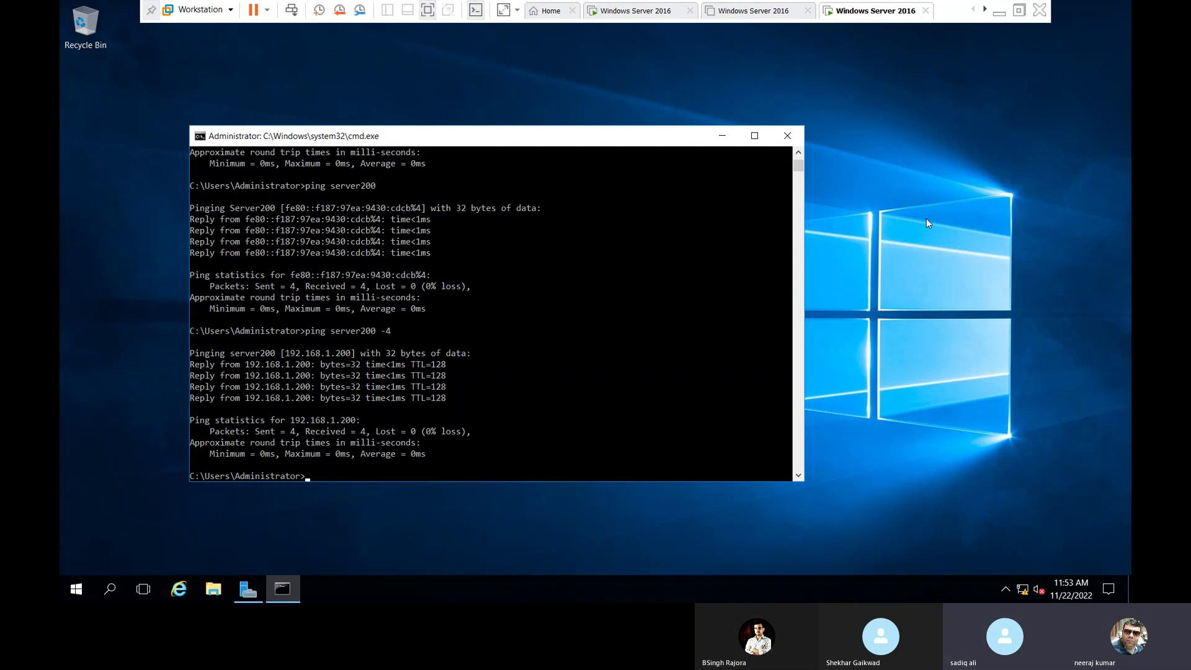
Close the command prompt and Server Manager, and exit the server VM's full-screen view.
click(787, 136)
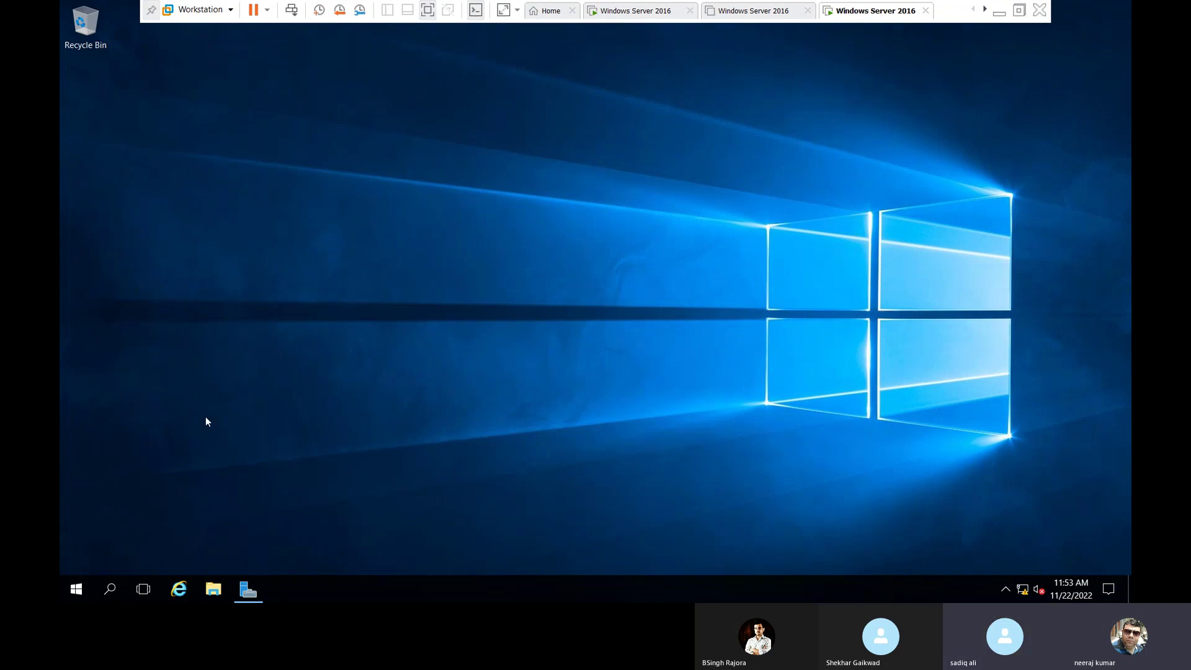
click(249, 588)
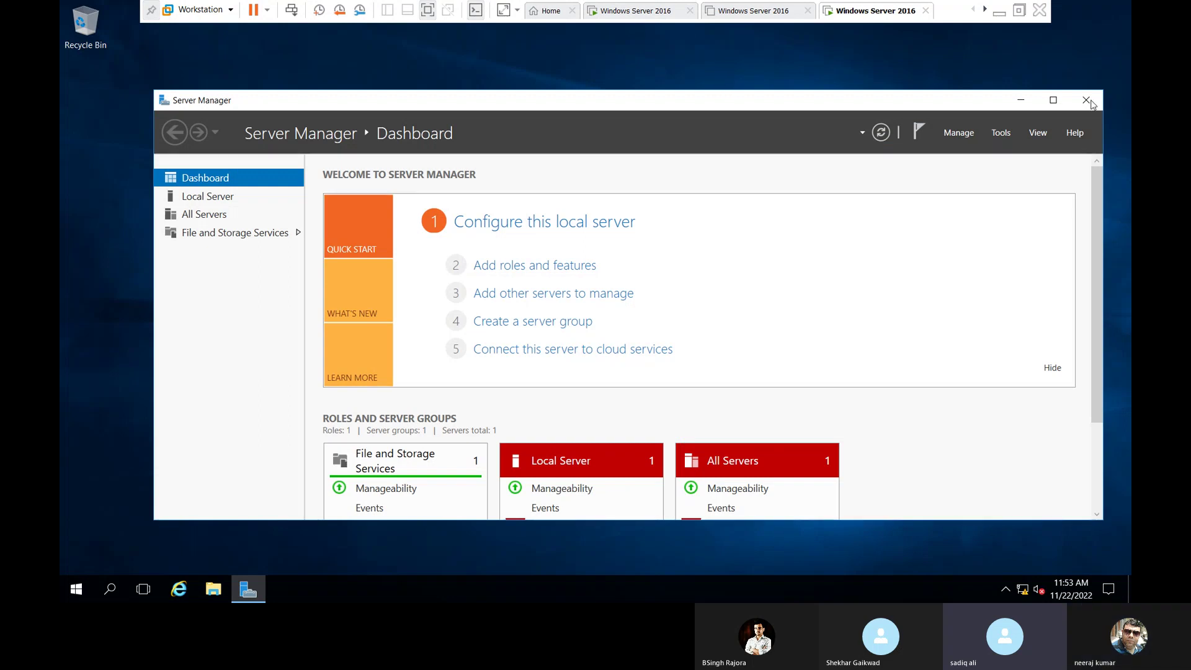
click(1086, 100)
click(1019, 11)
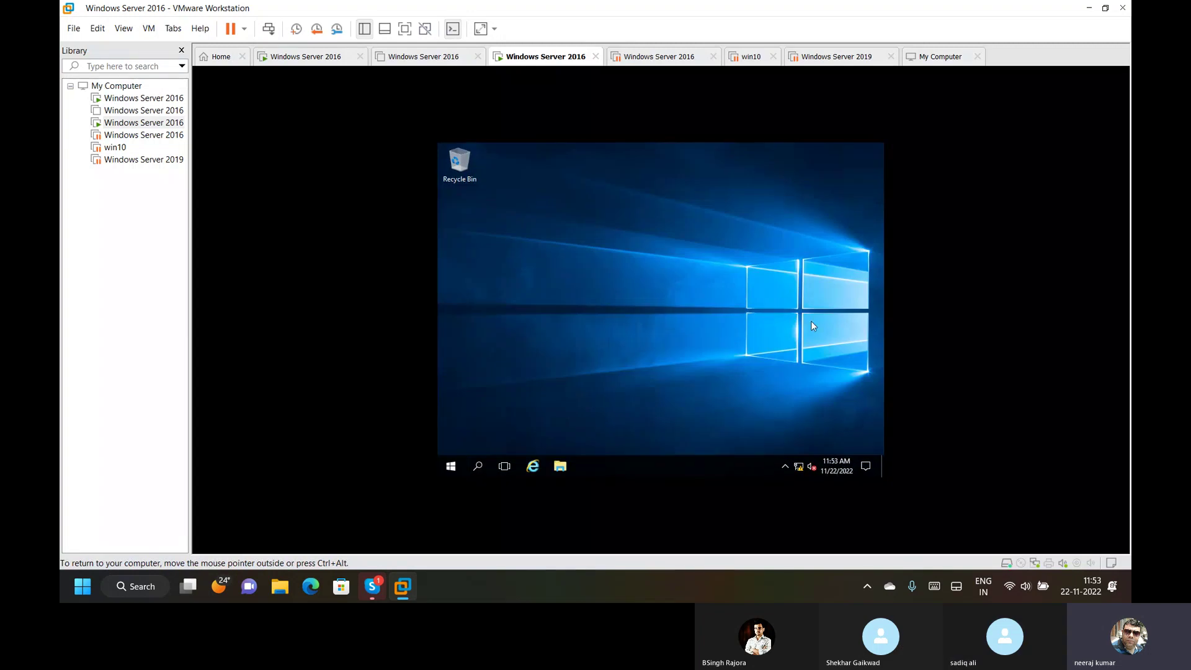
Run sysdm.cpl to confirm Server02 is in sysadmin.local, then show the win10 VM summary.
click(451, 470)
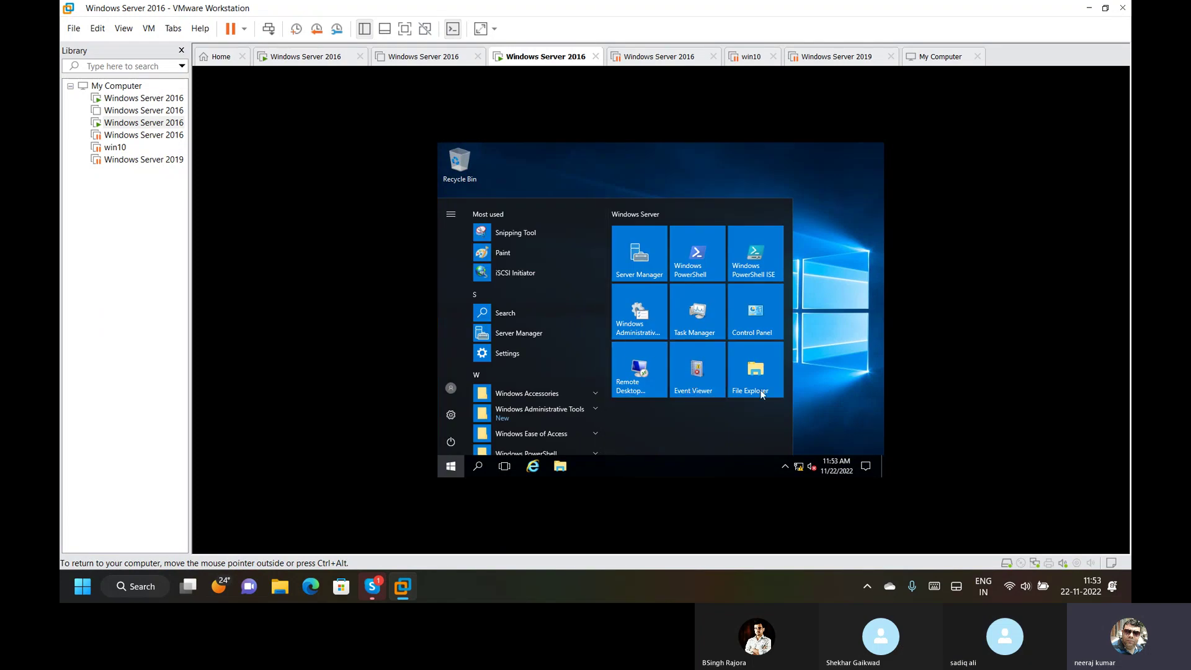
click(828, 318)
key(super+r)
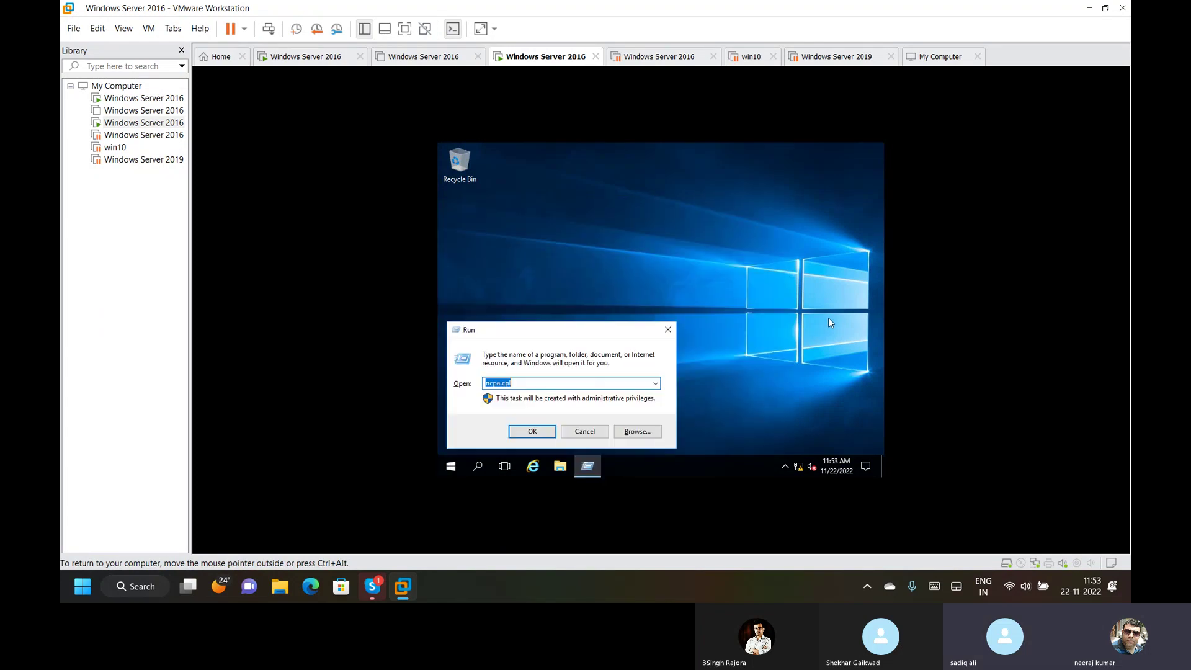
text(sysd)
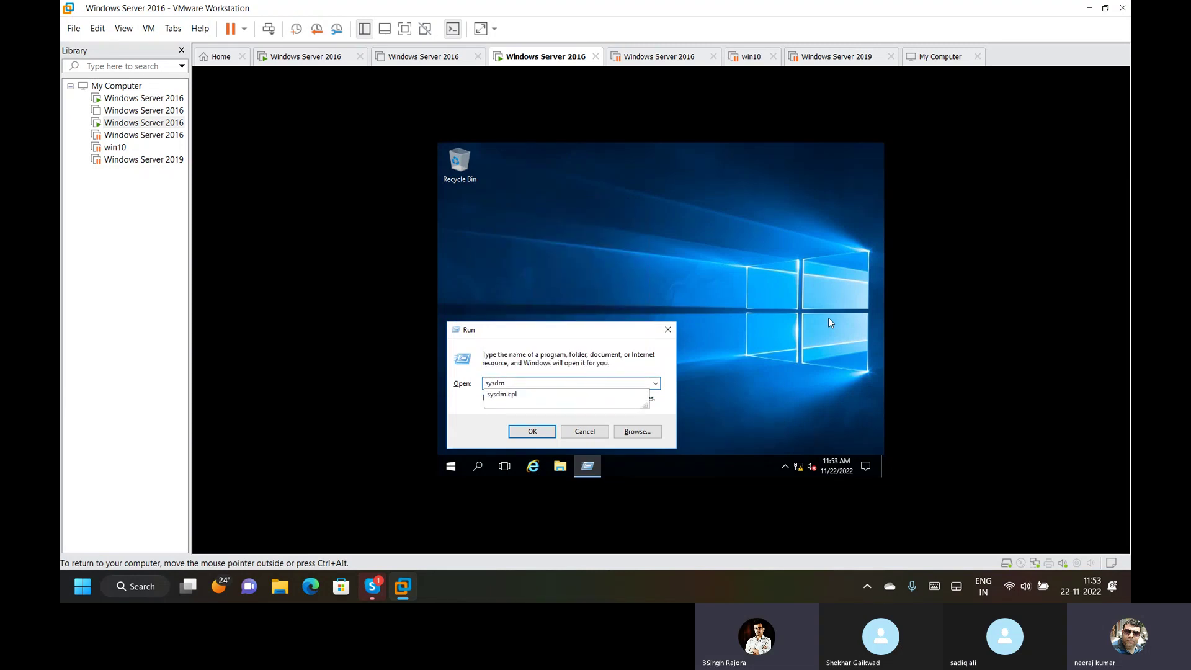
text(m)
key(Down)
key(Return)
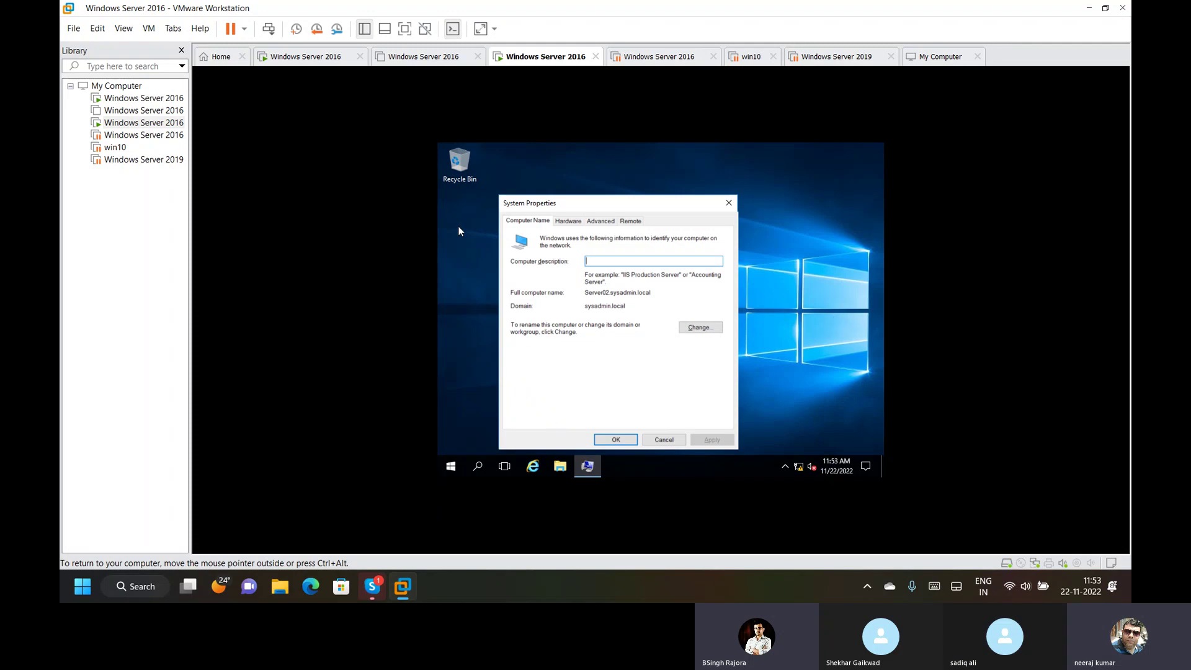
click(115, 147)
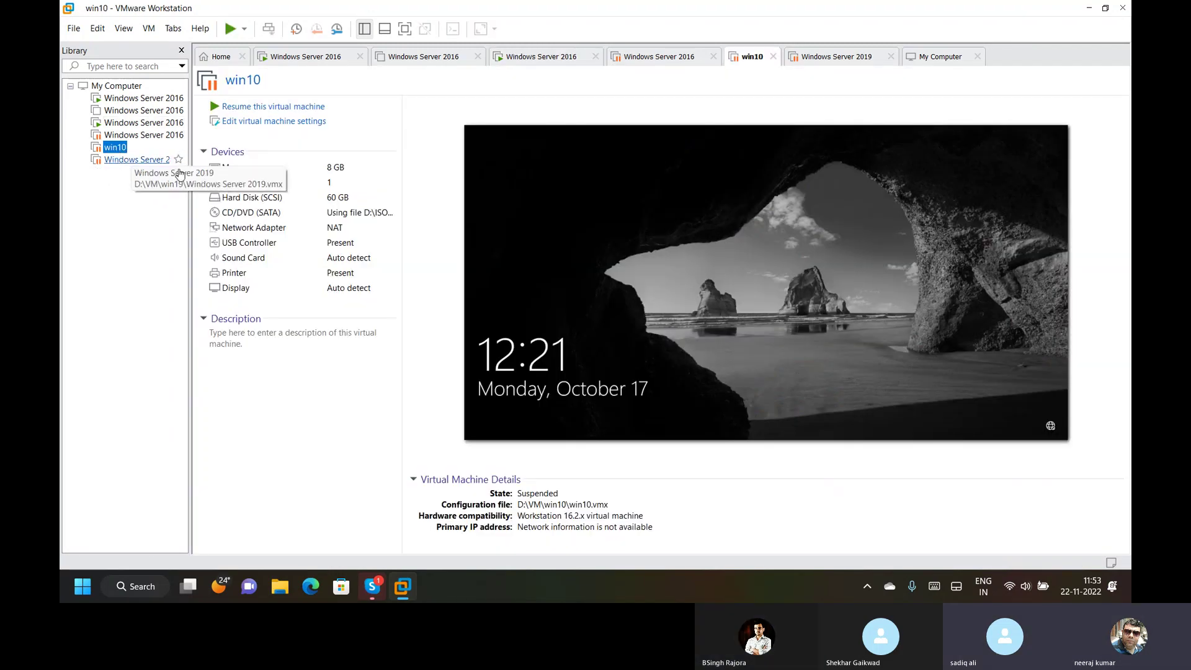
Resume the win10 VM and bring up its Windows sign-in screen.
click(270, 109)
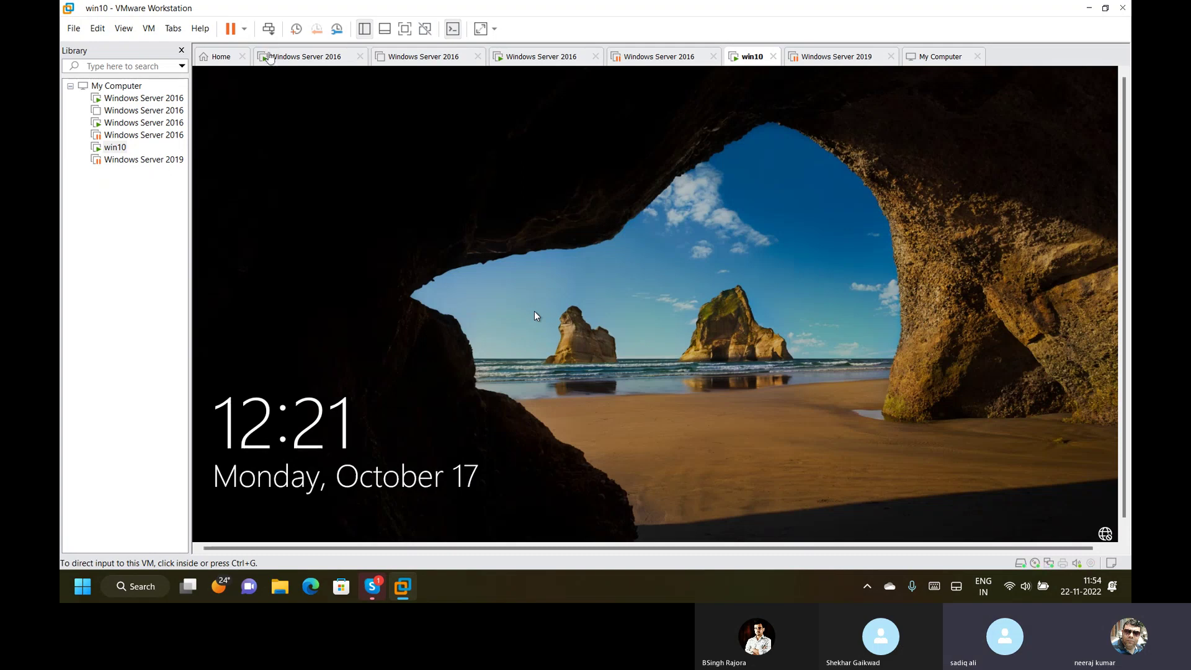
click(460, 414)
click(614, 367)
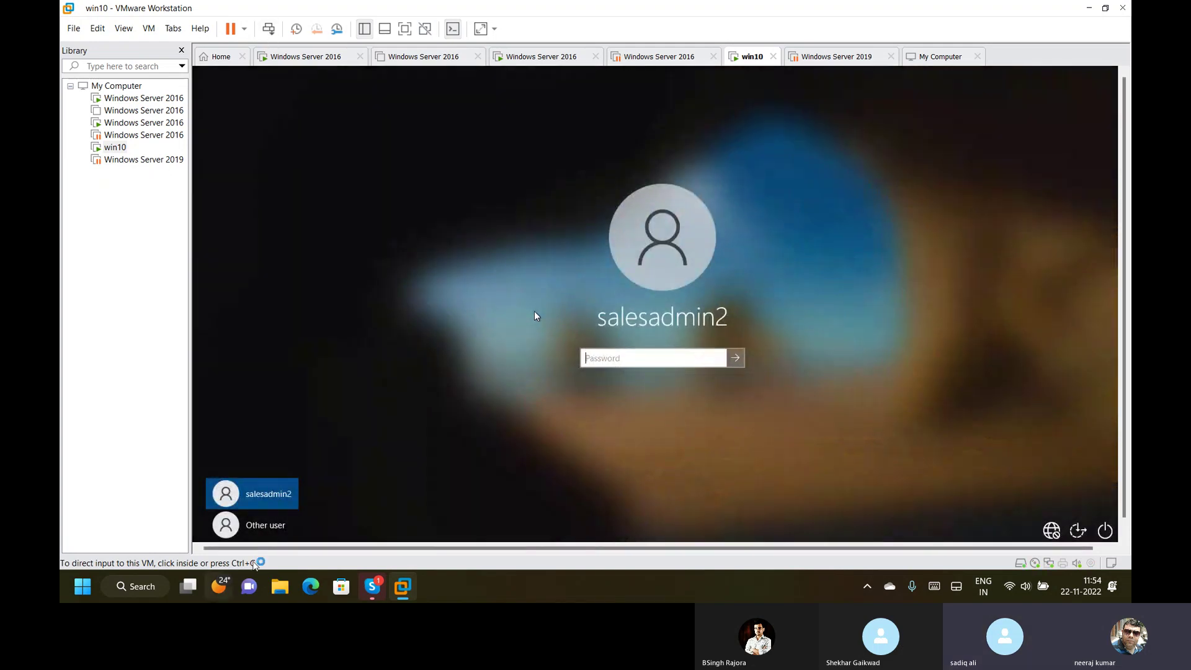
Sign in to win10 as administrator under Other user, then switch to the Windows Server 2019 tab.
click(256, 526)
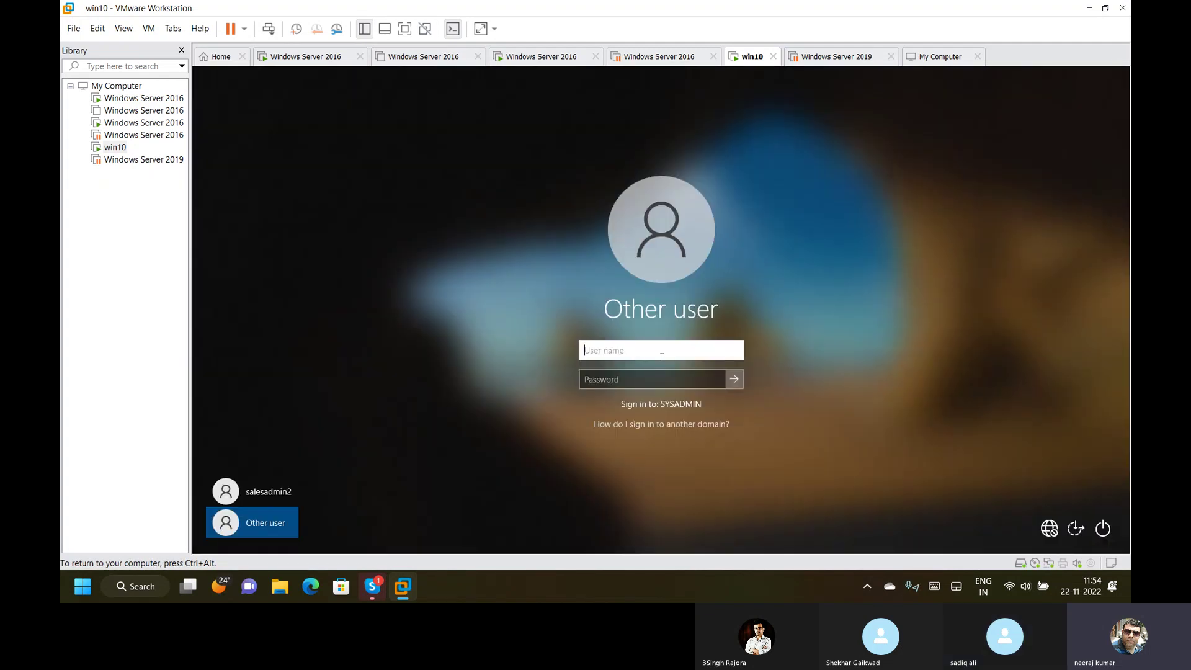
text(administrator)
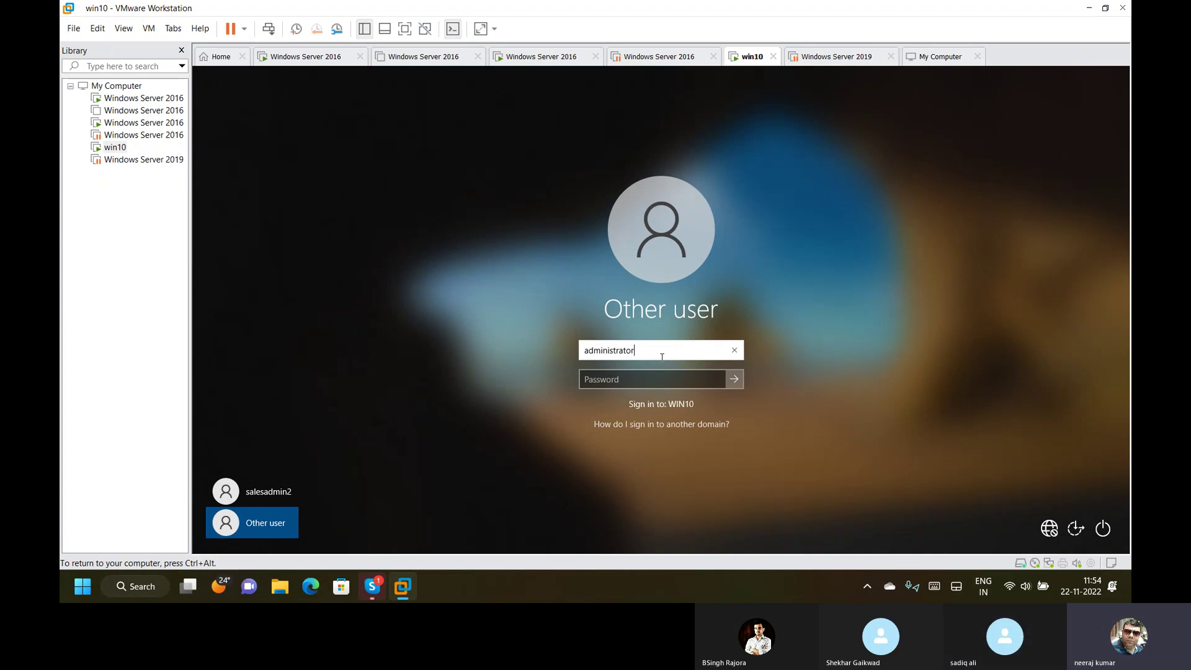
key(Tab)
text(*****)
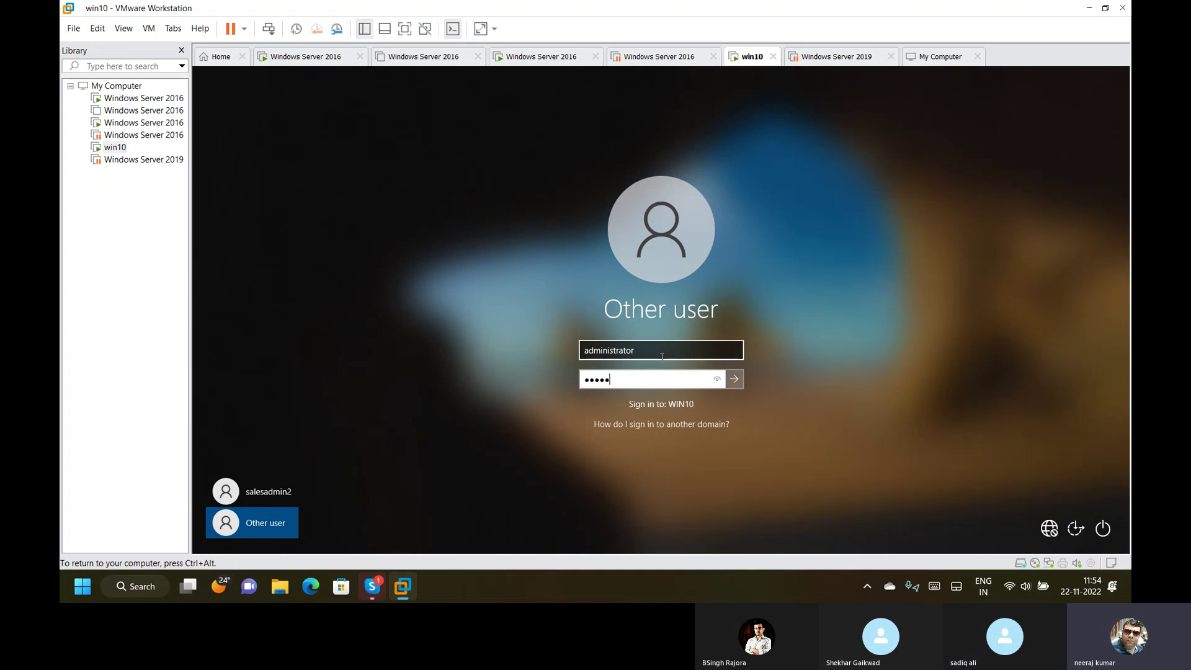
text(**)
key(Return)
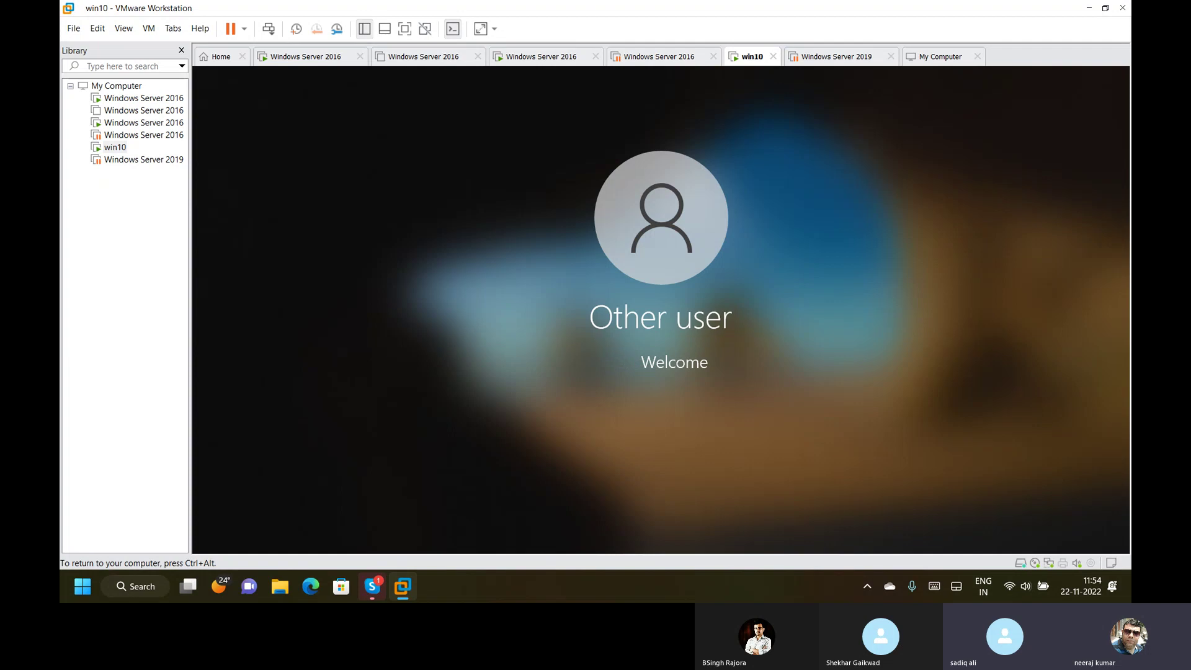
key(ctrl+alt)
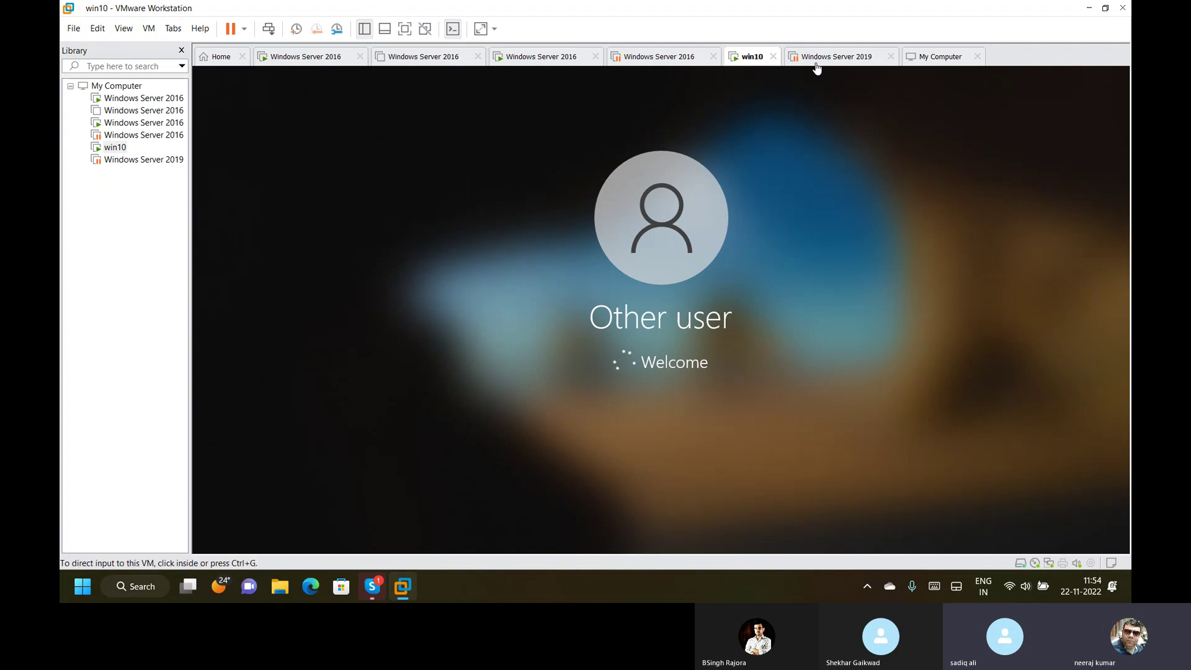
click(820, 57)
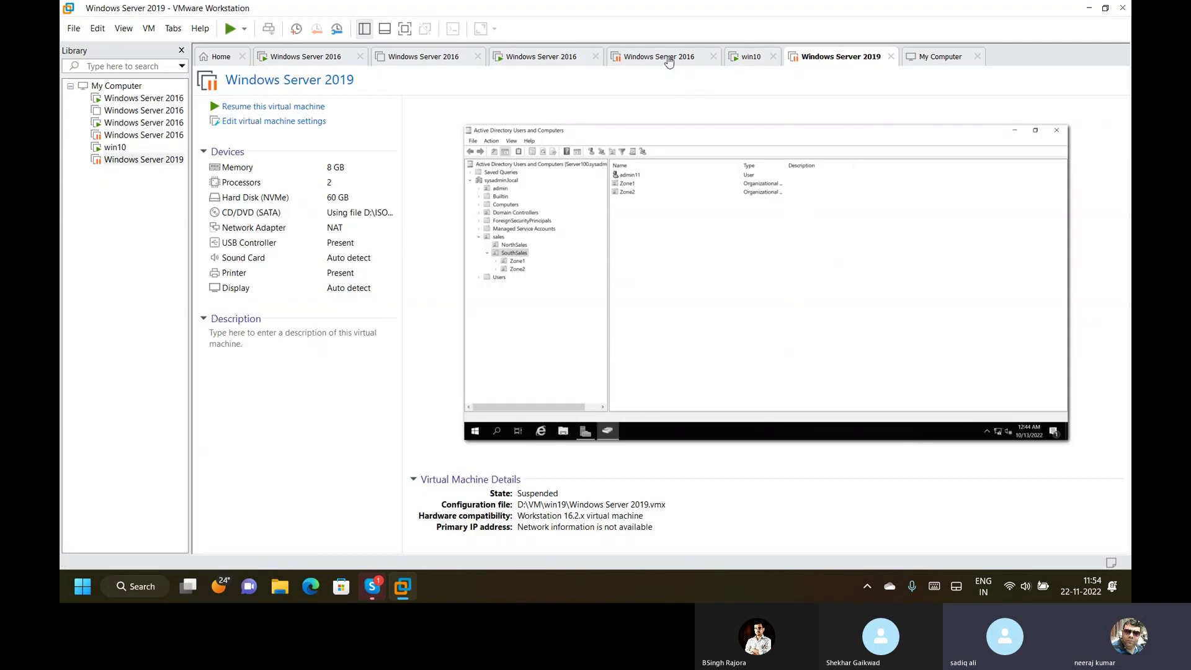
On the Windows Server 2016 VM, change Server02's membership to workgroup WORKGROUP and accept the leave-domain warning.
click(672, 62)
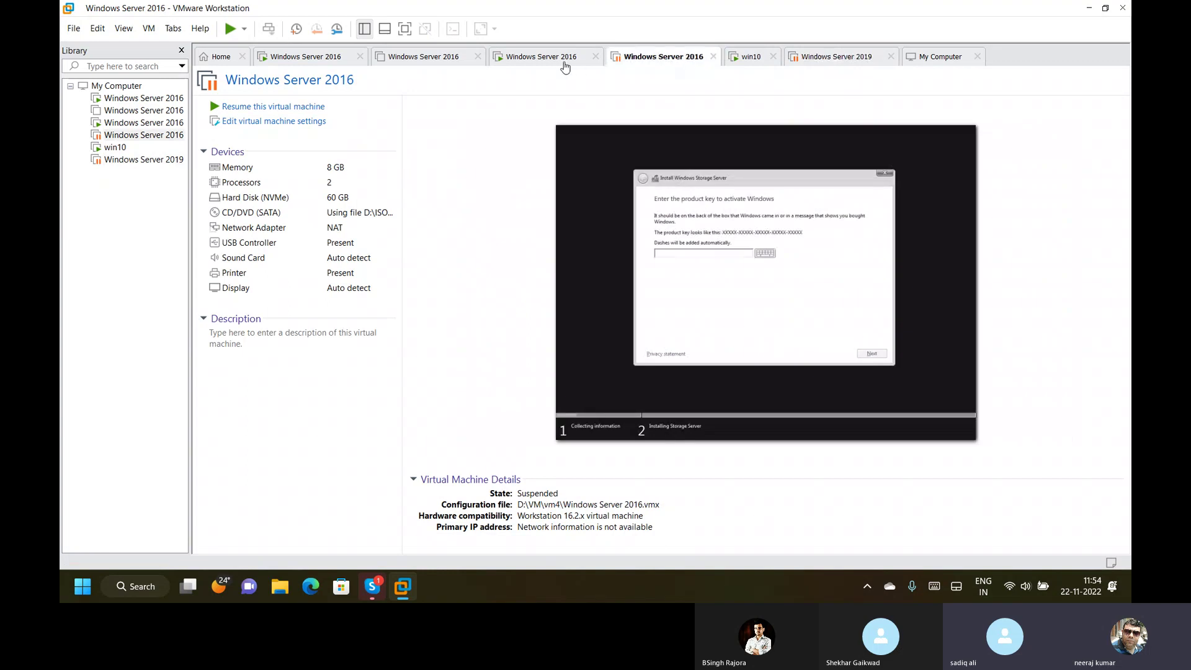
click(563, 62)
click(577, 308)
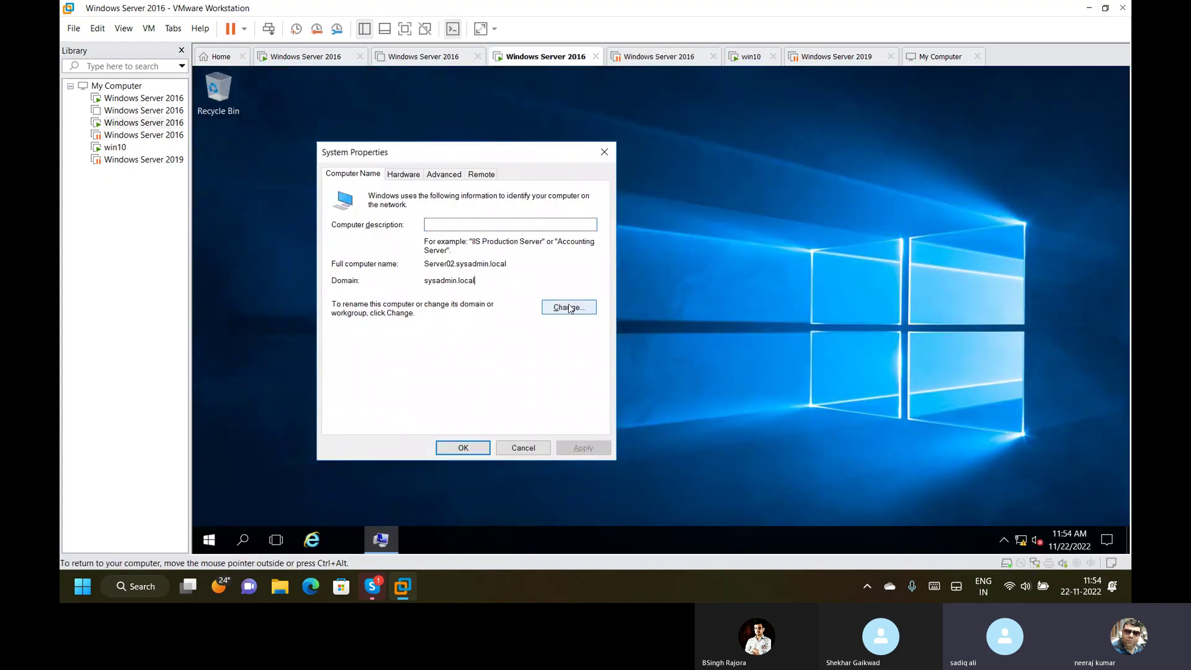
click(371, 369)
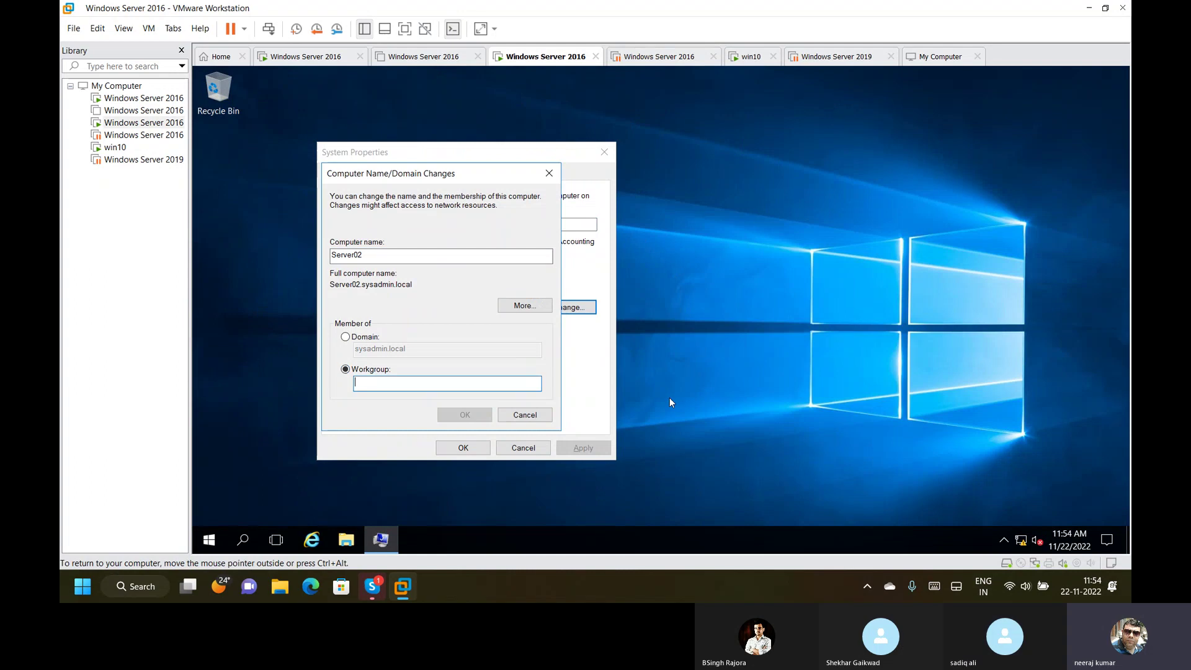
text(WORKGROUP)
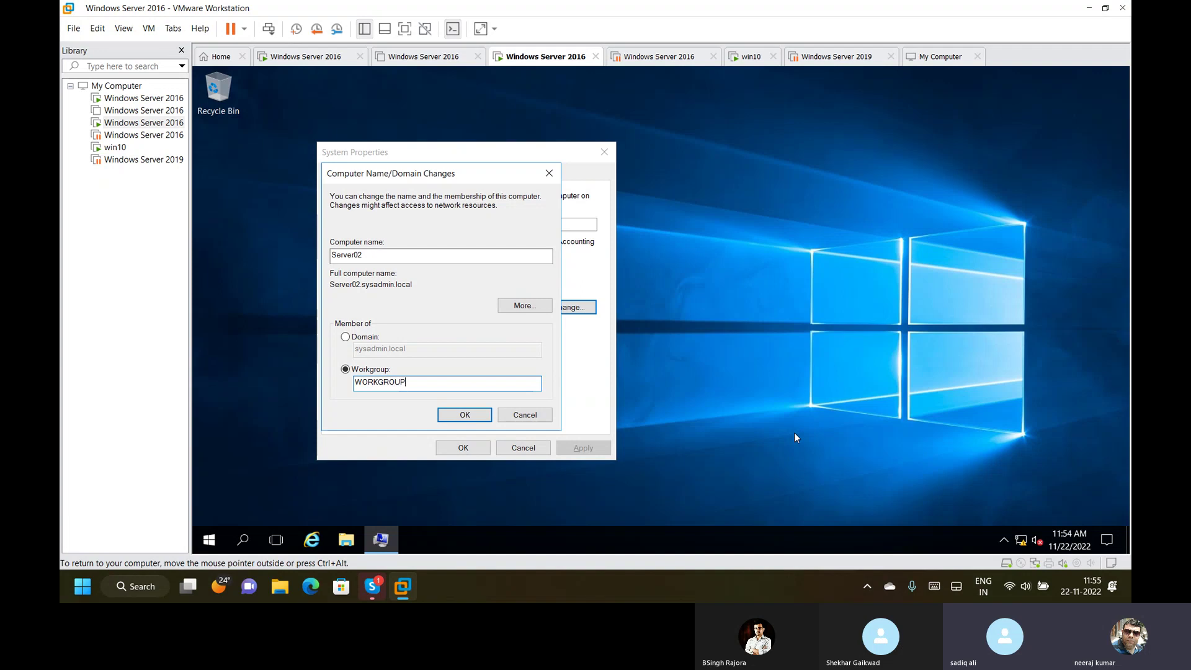
key(Return)
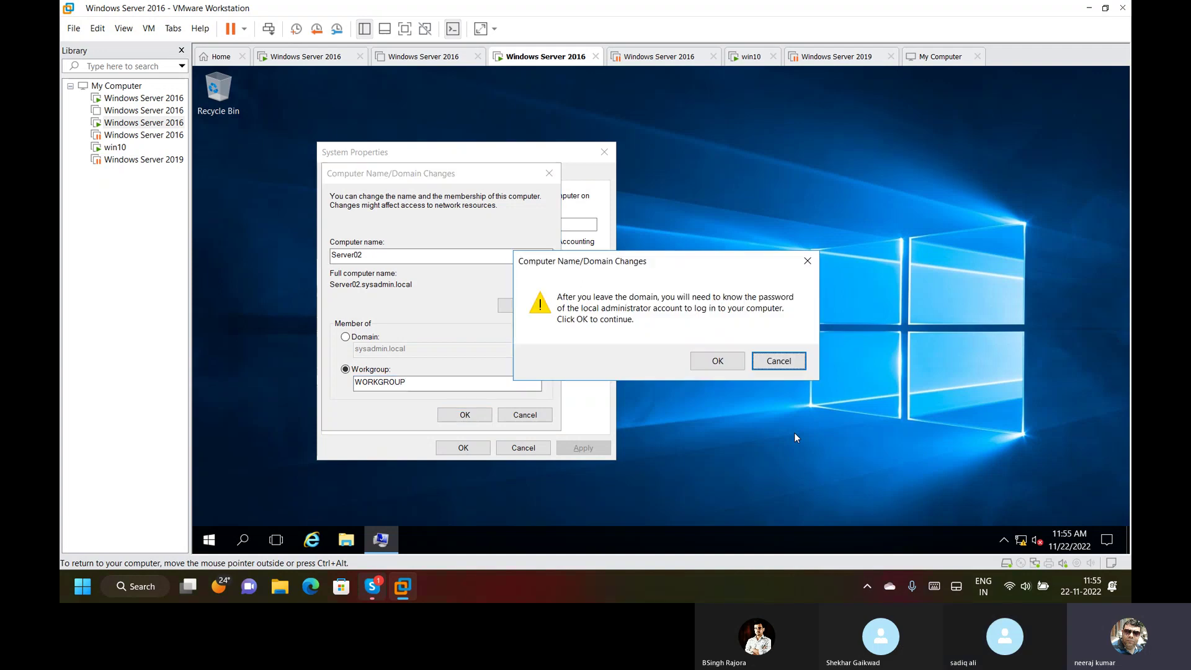
key(Tab)
key(Return)
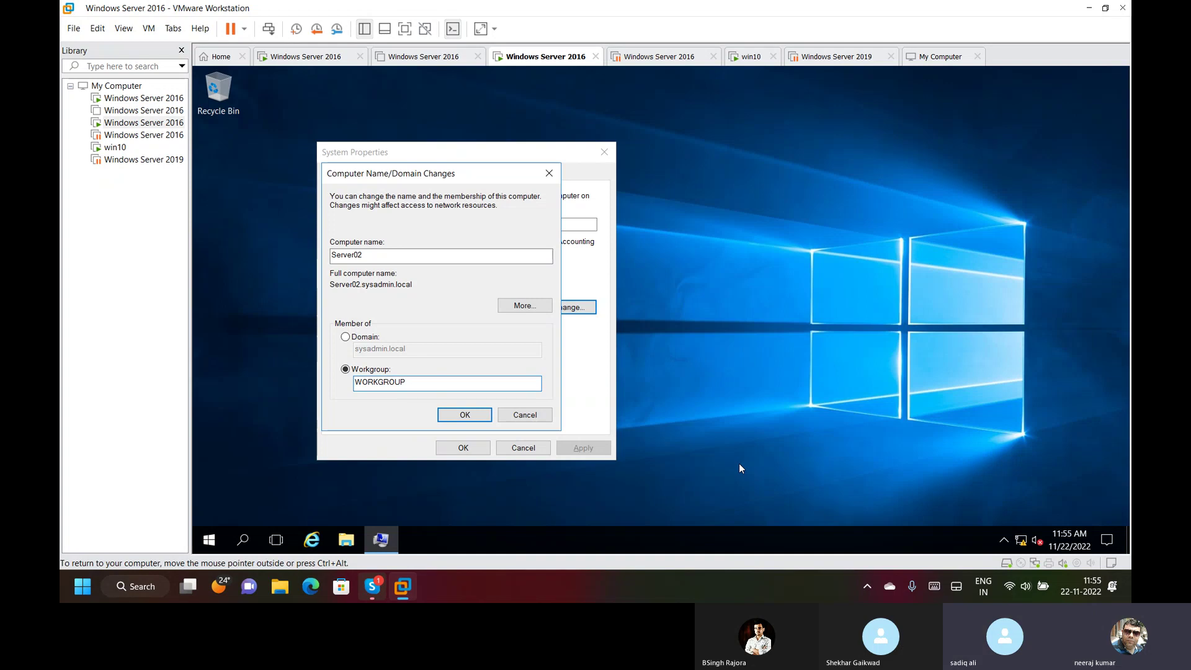
key(Return)
Authorize with the domain administrator account and password, acknowledge the notices, and restart the server now.
text(ad)
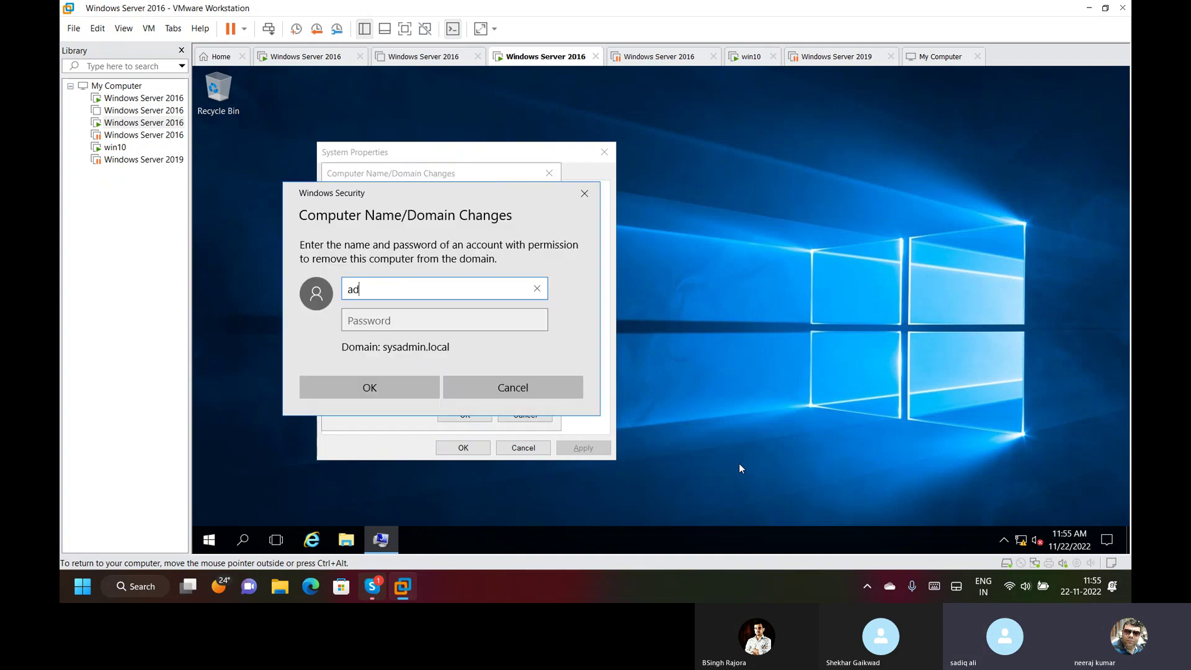
text(ministrat)
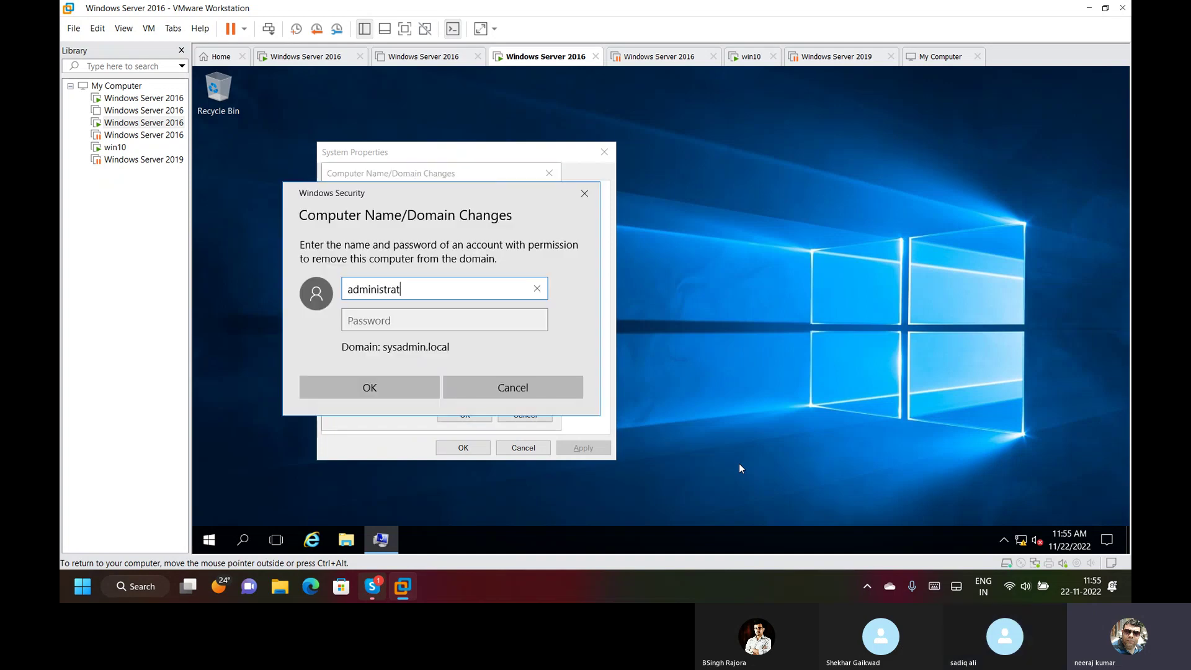
text(or)
key(Tab)
text(*****)
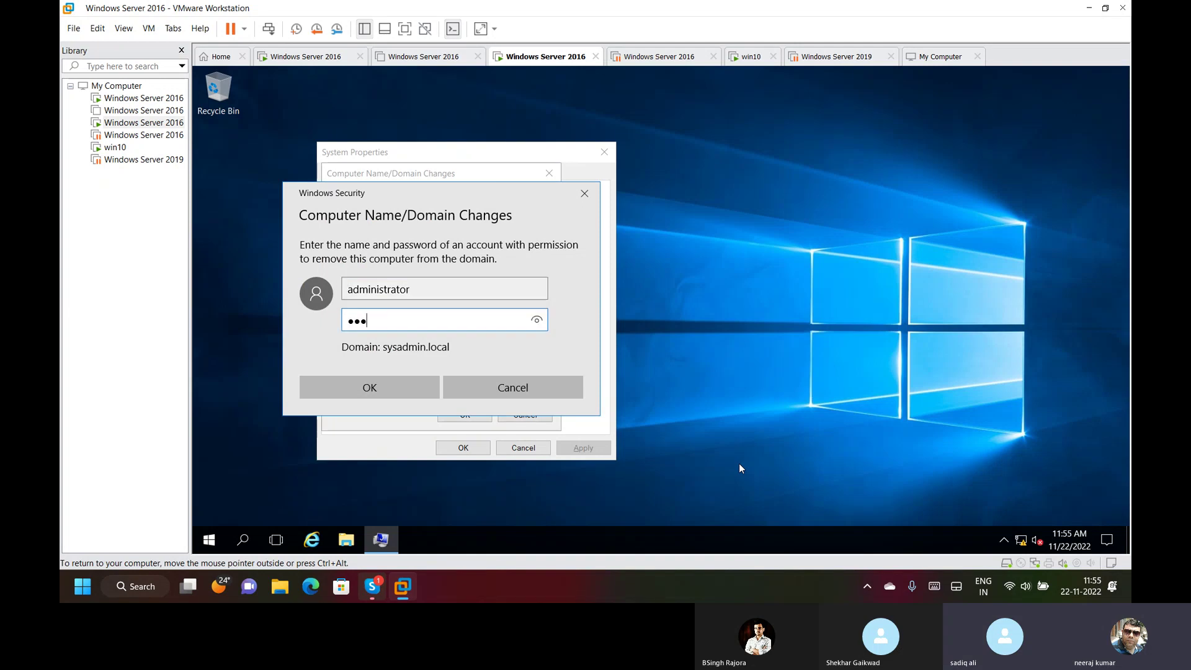
text(****)
key(Return)
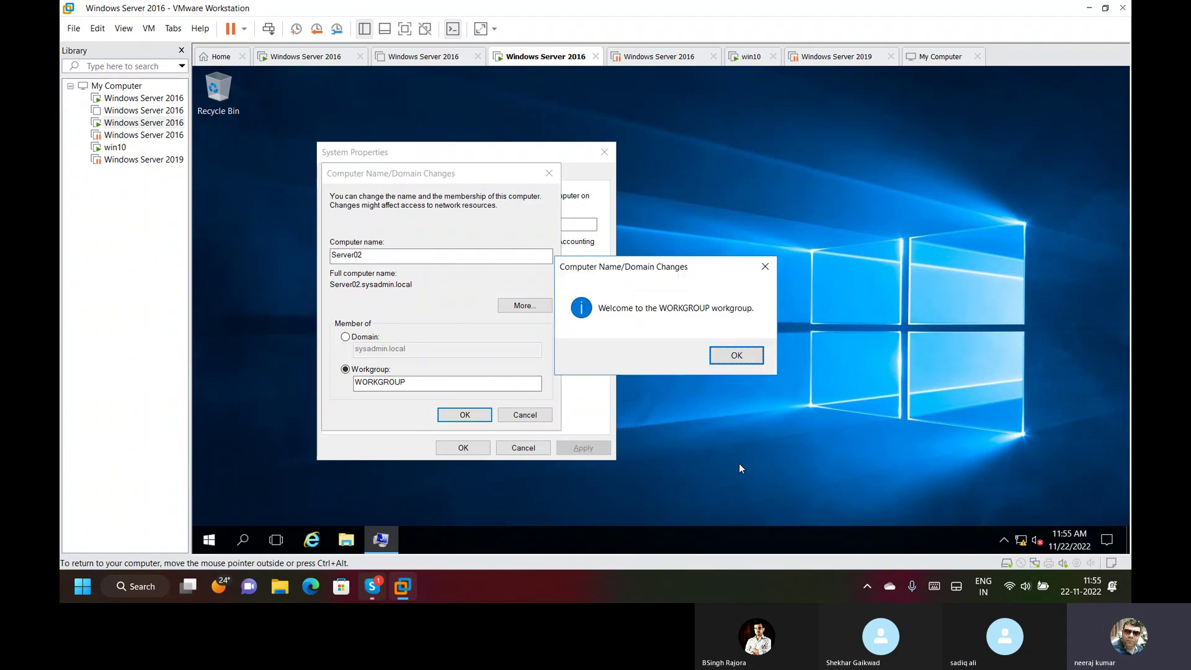
key(Return)
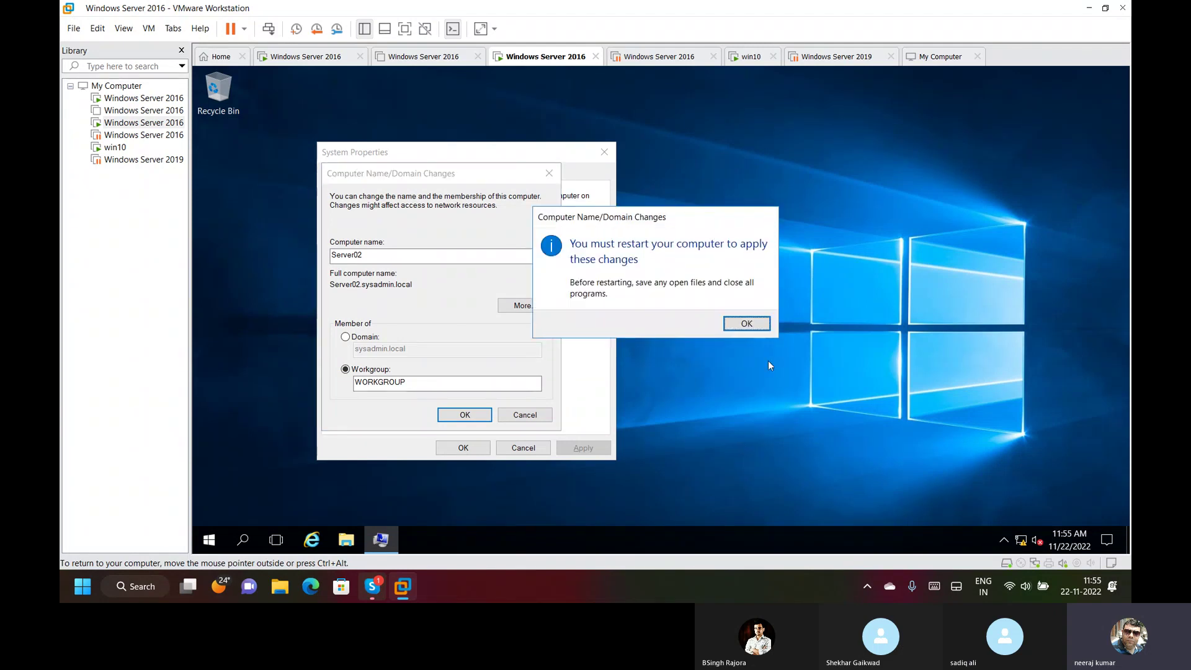
click(747, 325)
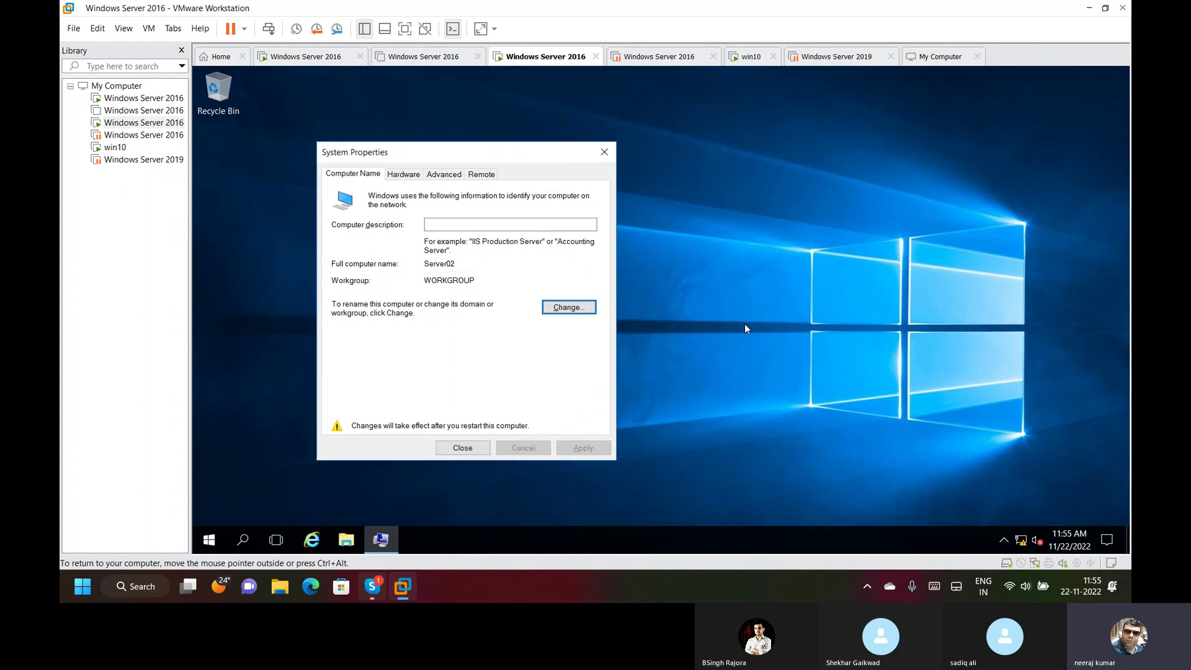
click(464, 448)
click(653, 318)
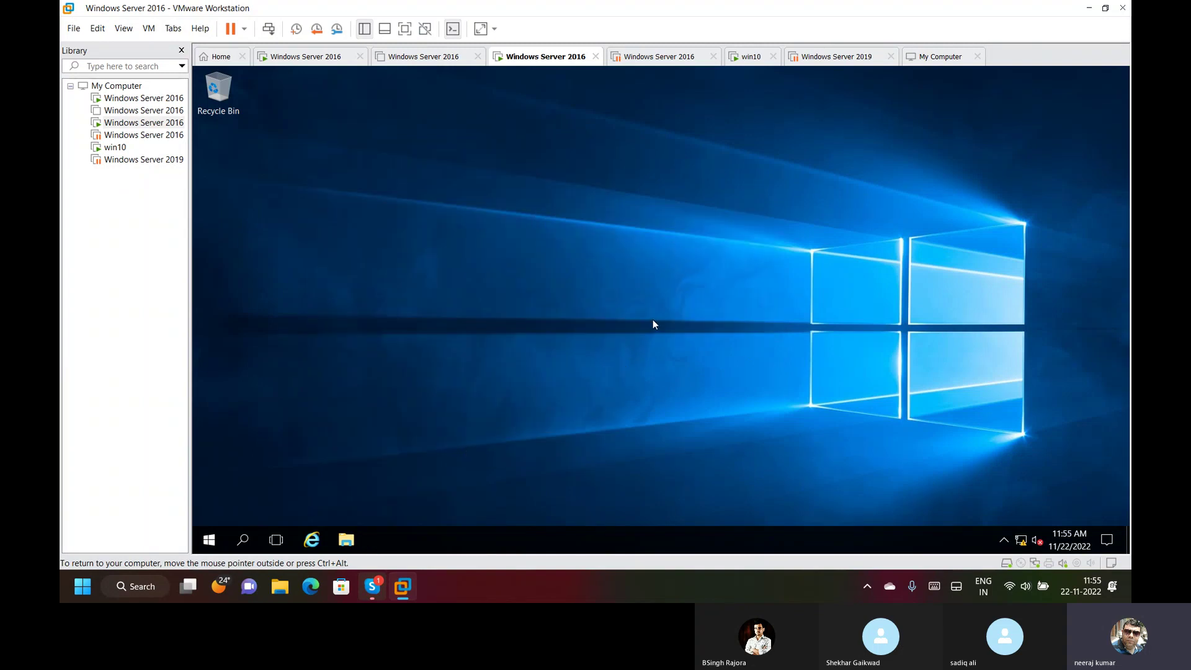
key(Return)
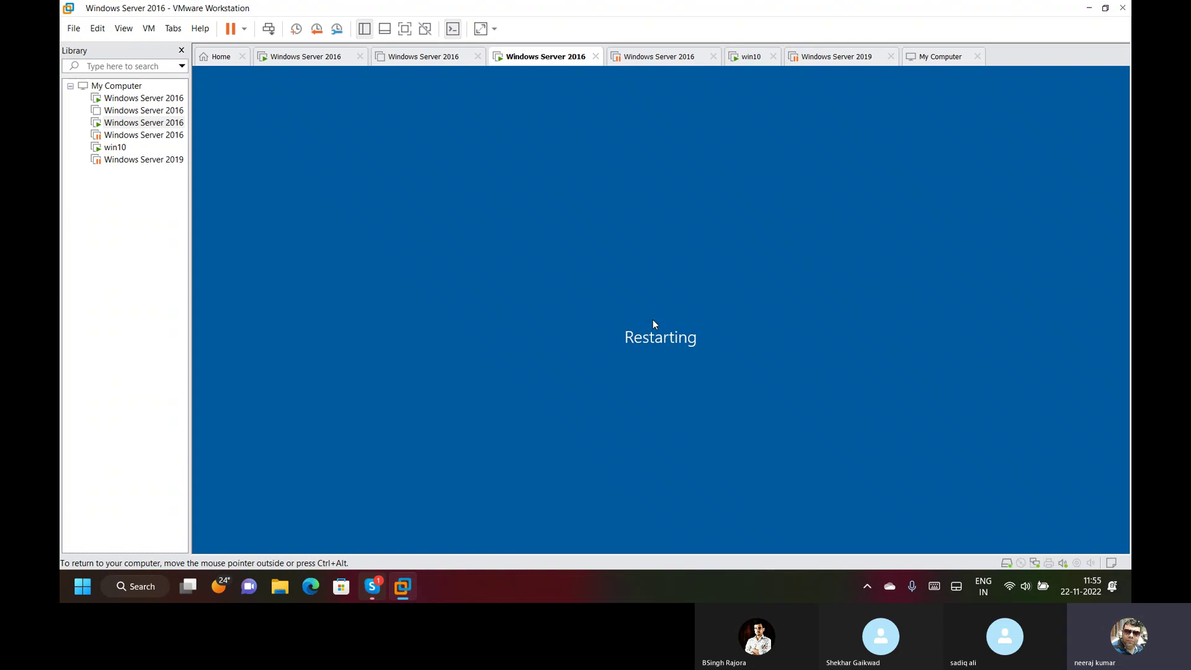
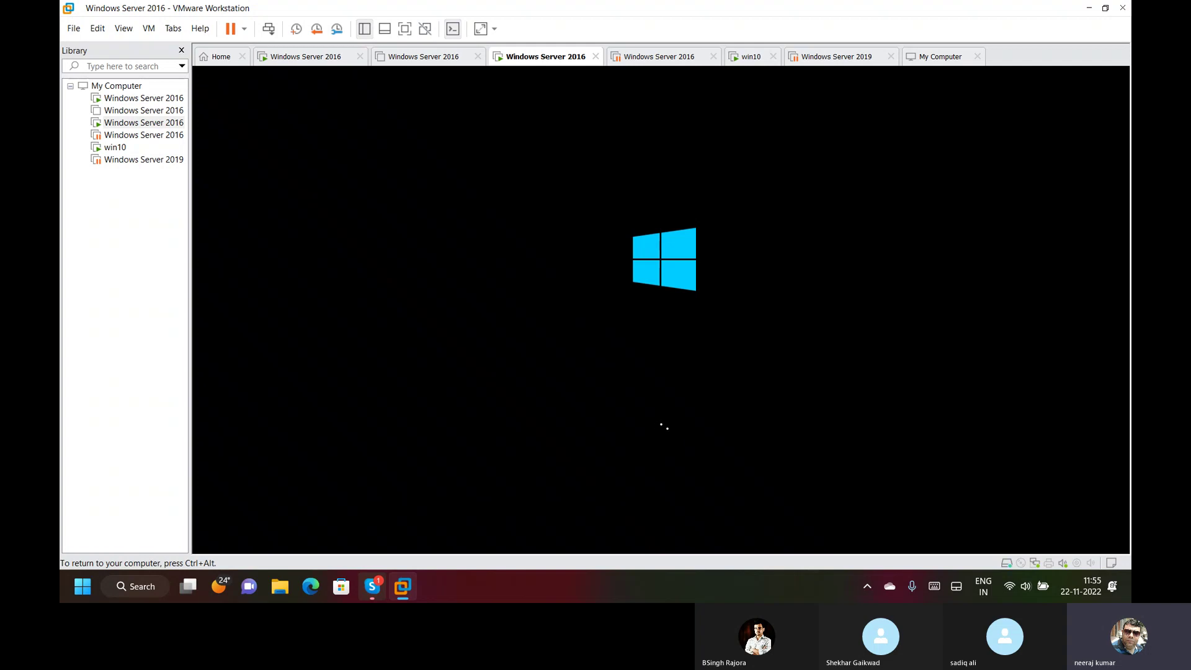
On the DNS server VM, open DNS Manager and show the delhi.com zone with server200 at 192.168.1.200.
key(ctrl+alt)
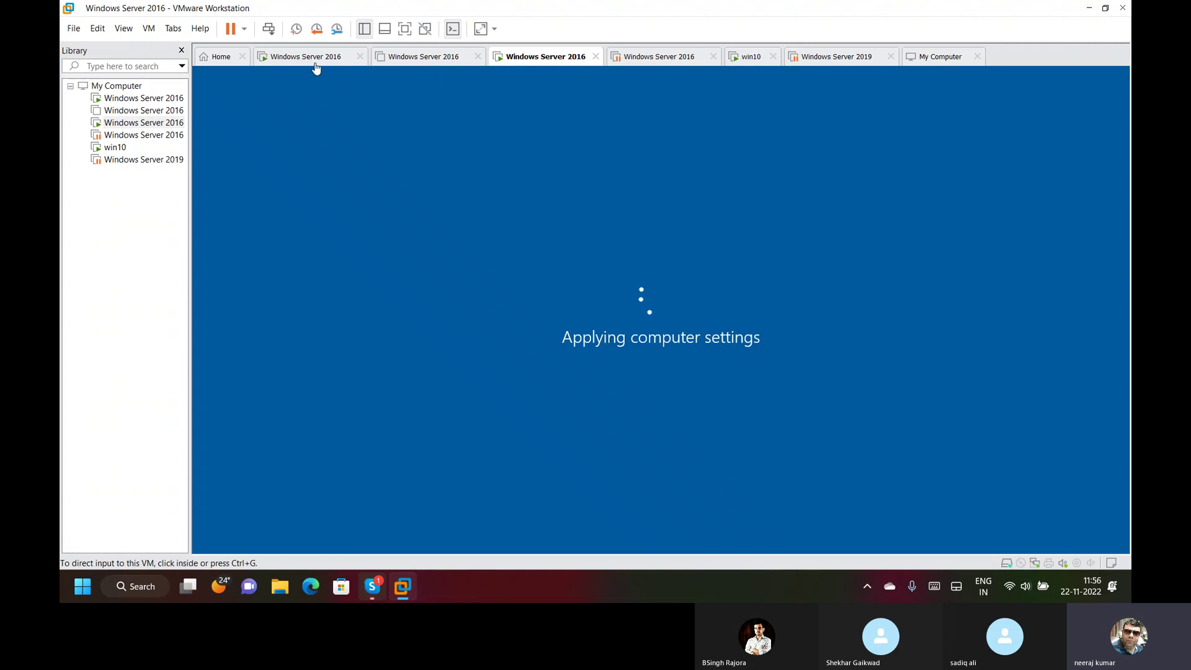
click(314, 58)
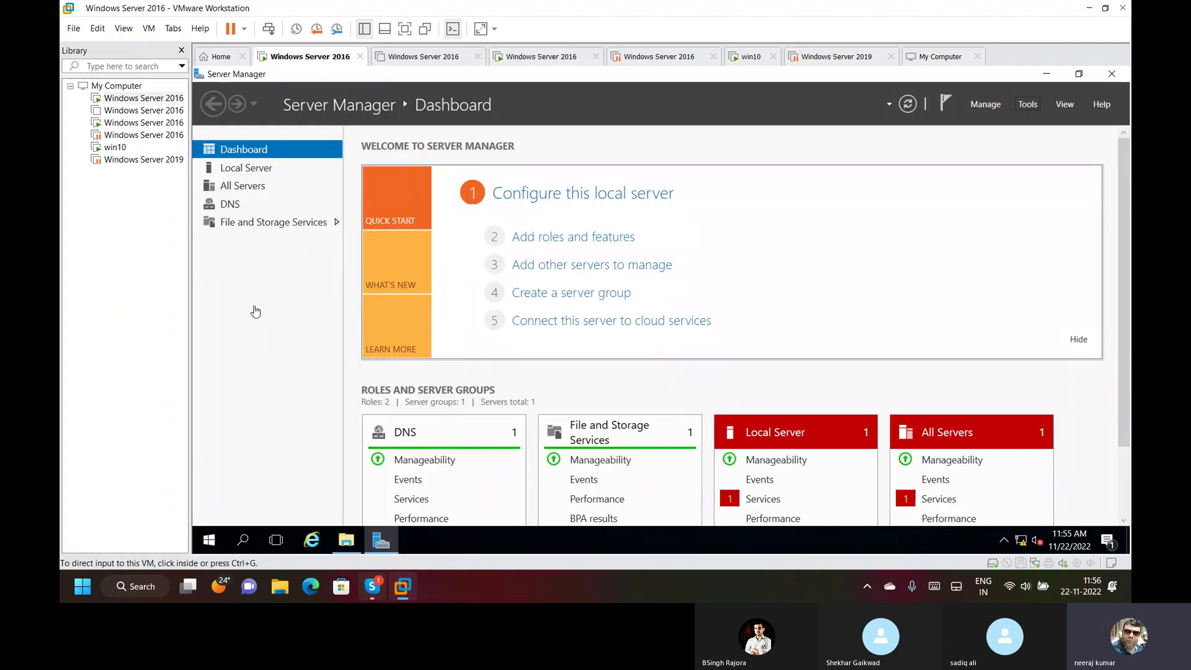
click(1028, 104)
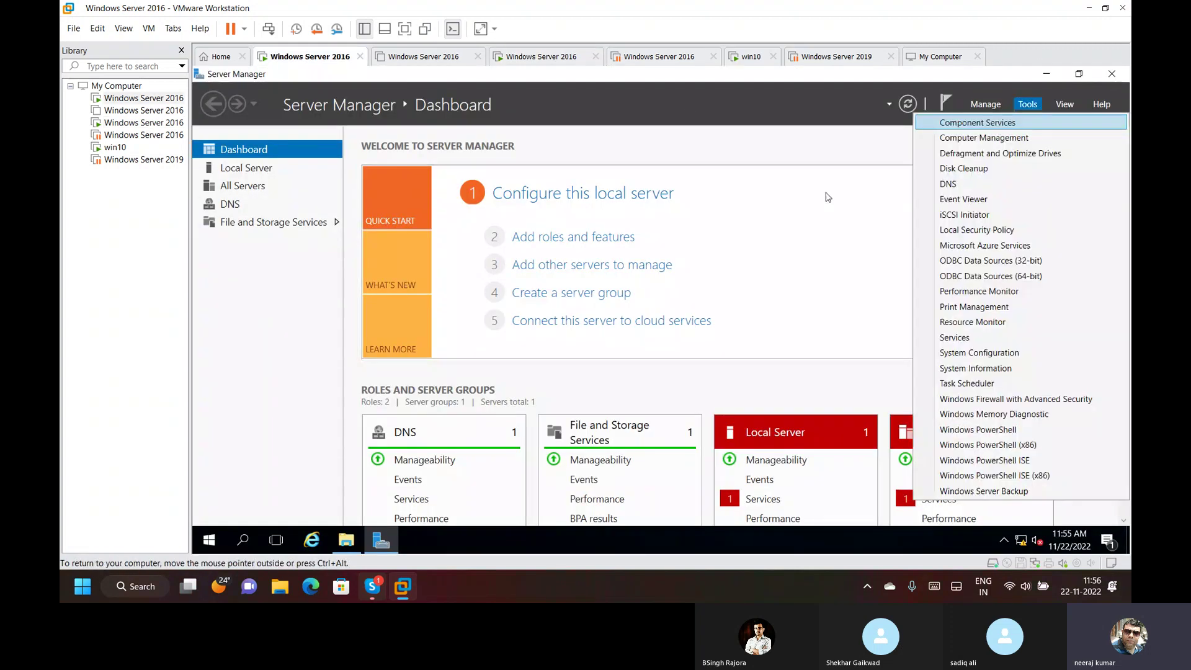
click(980, 185)
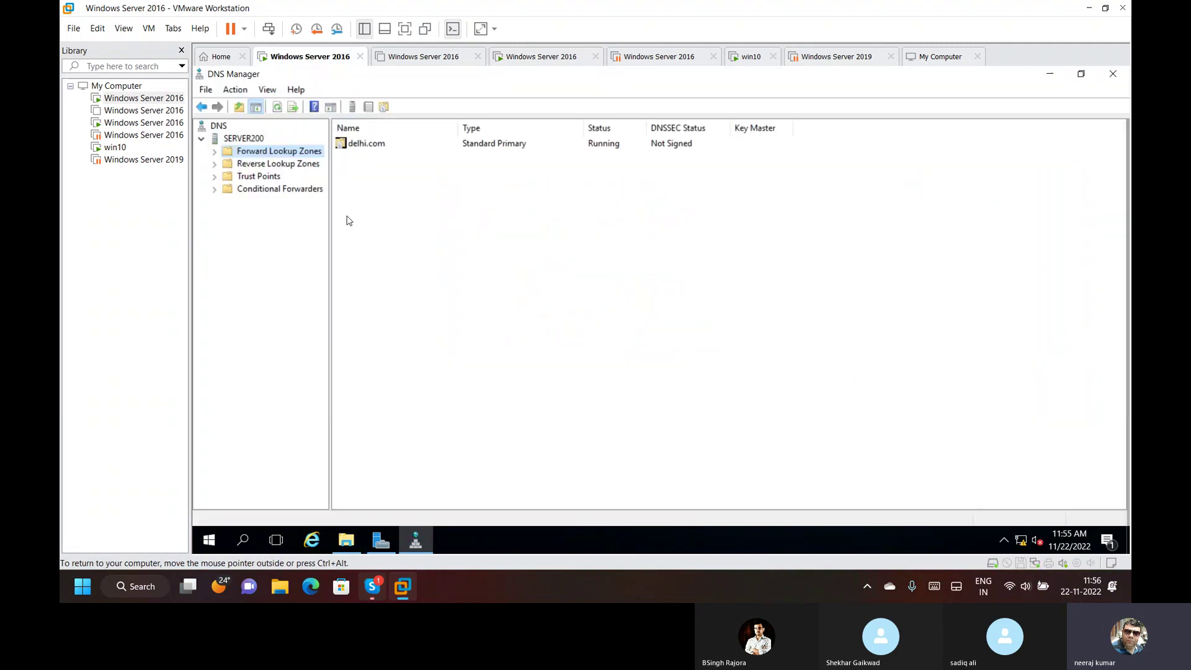
double_click(299, 153)
click(277, 165)
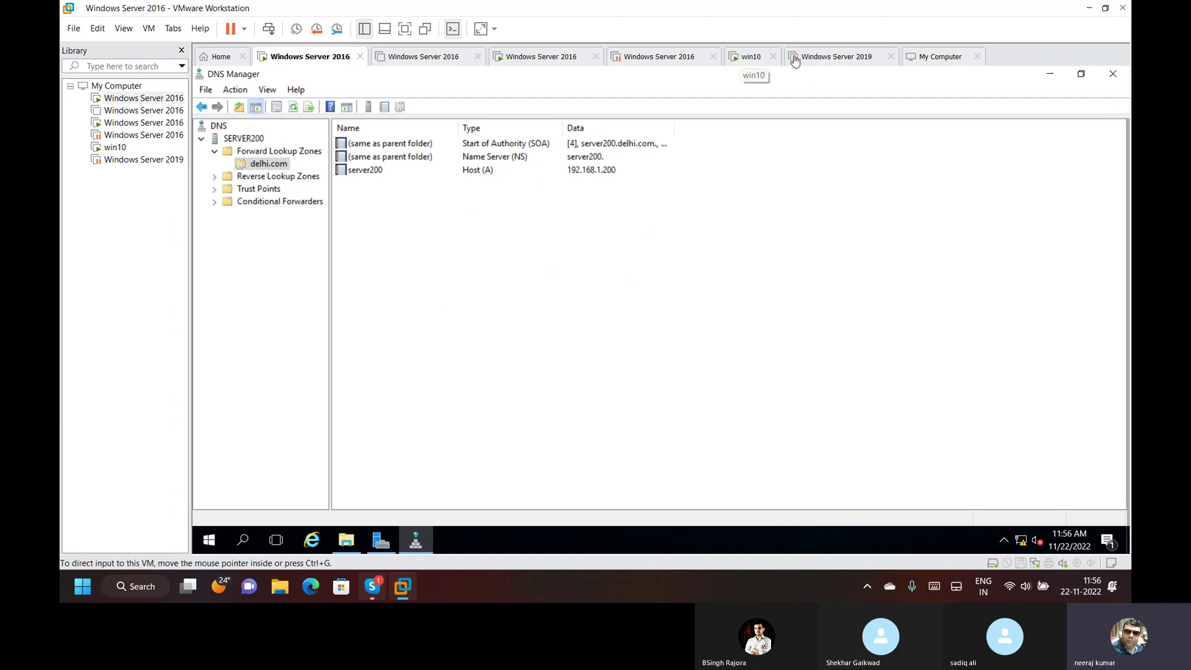
click(835, 56)
Sign in to the third Windows Server 2016 VM with the administrator password.
click(664, 59)
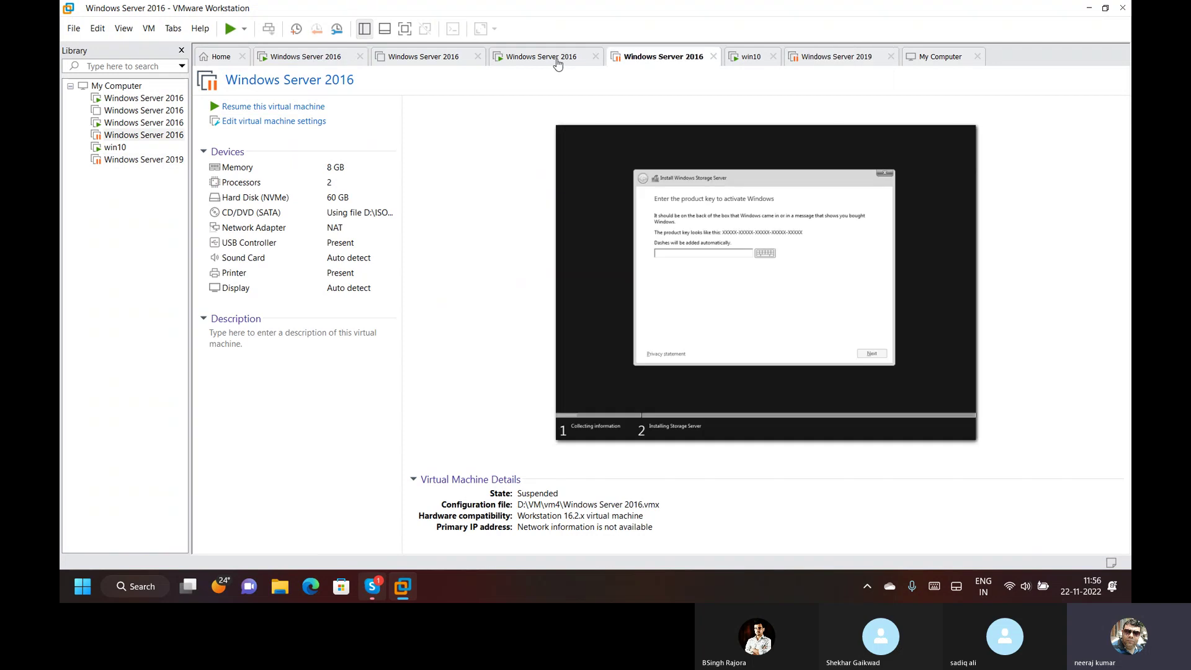
click(558, 58)
click(548, 270)
key(ctrl+alt+Insert)
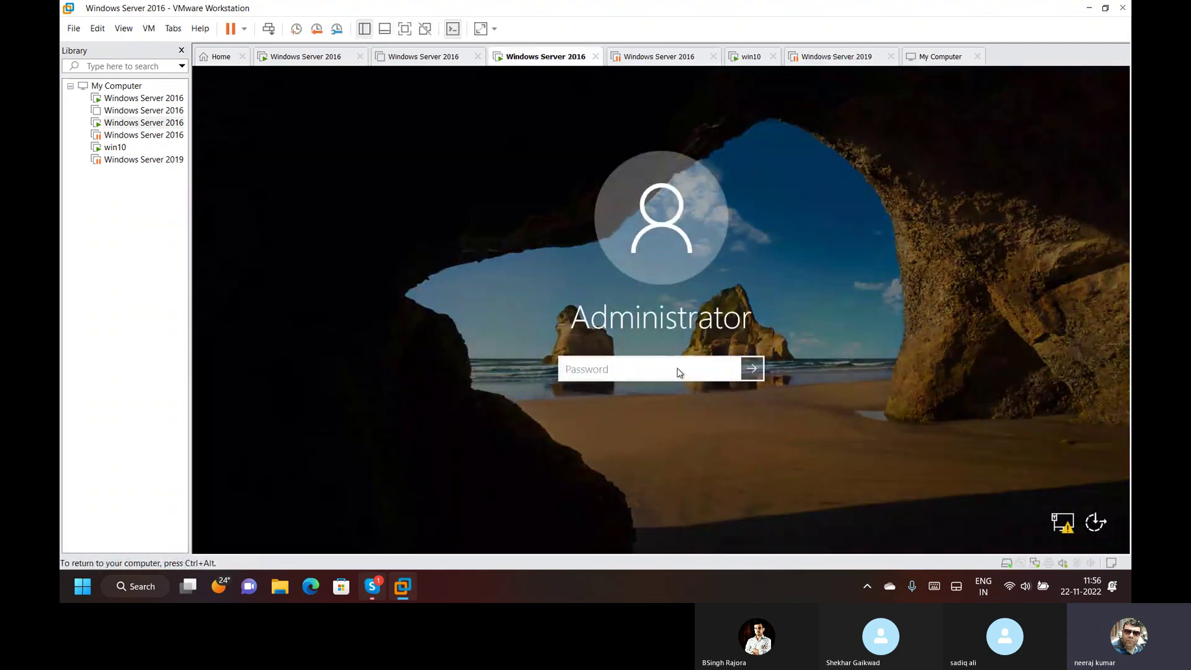
text(•••••••)
key(Return)
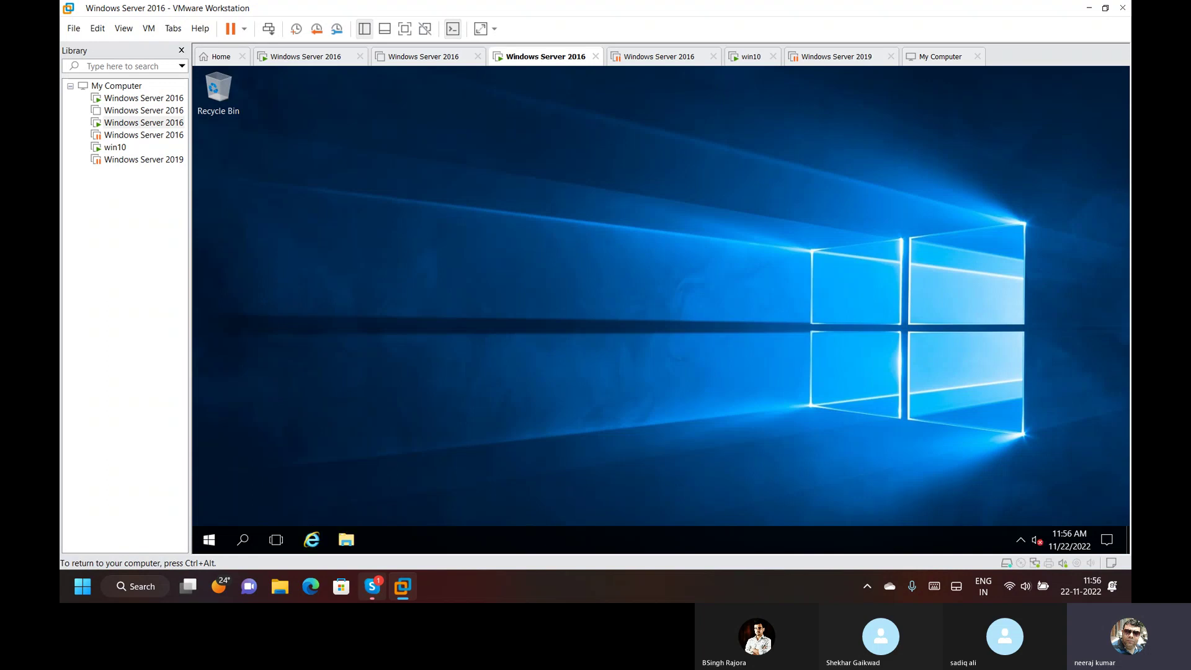
Open Network Connections with ncpa.cpl and review Ethernet0's network details.
key(super+r)
text(ncpa.cl)
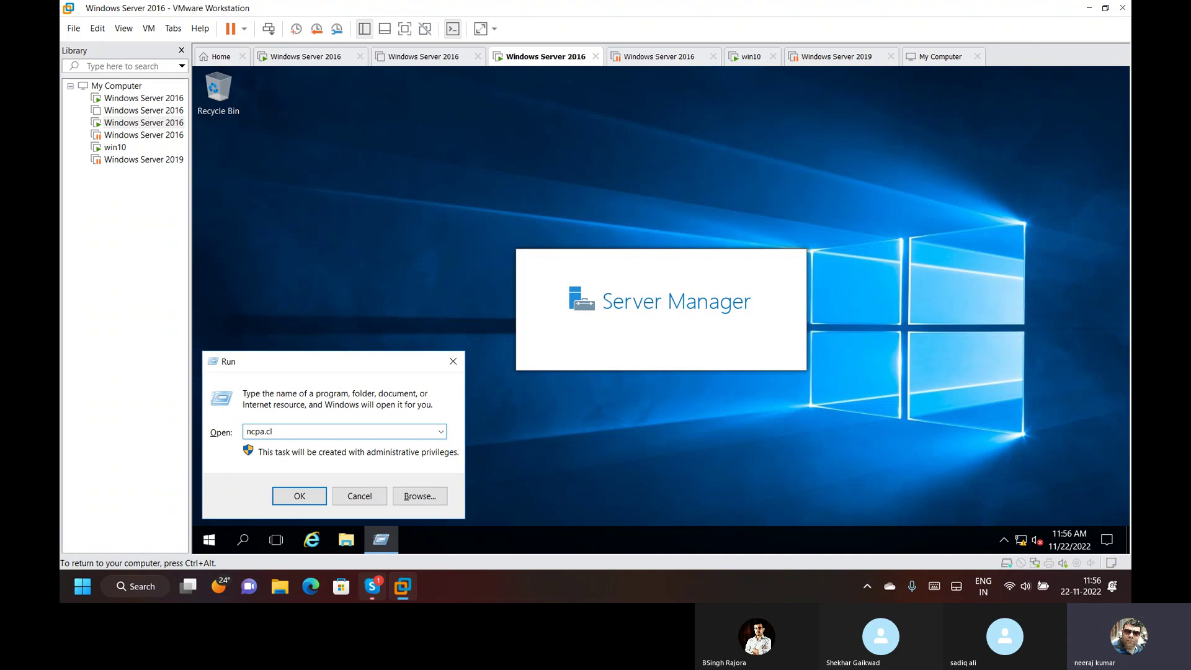
key(BackSpace)
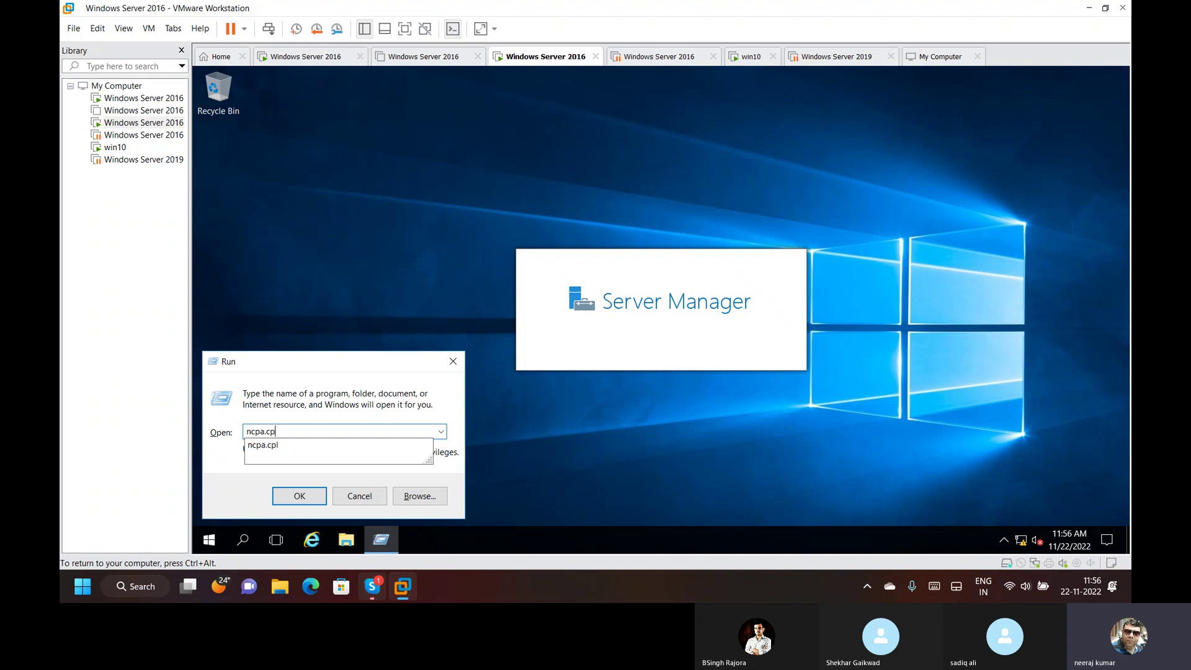
text(pl)
key(Return)
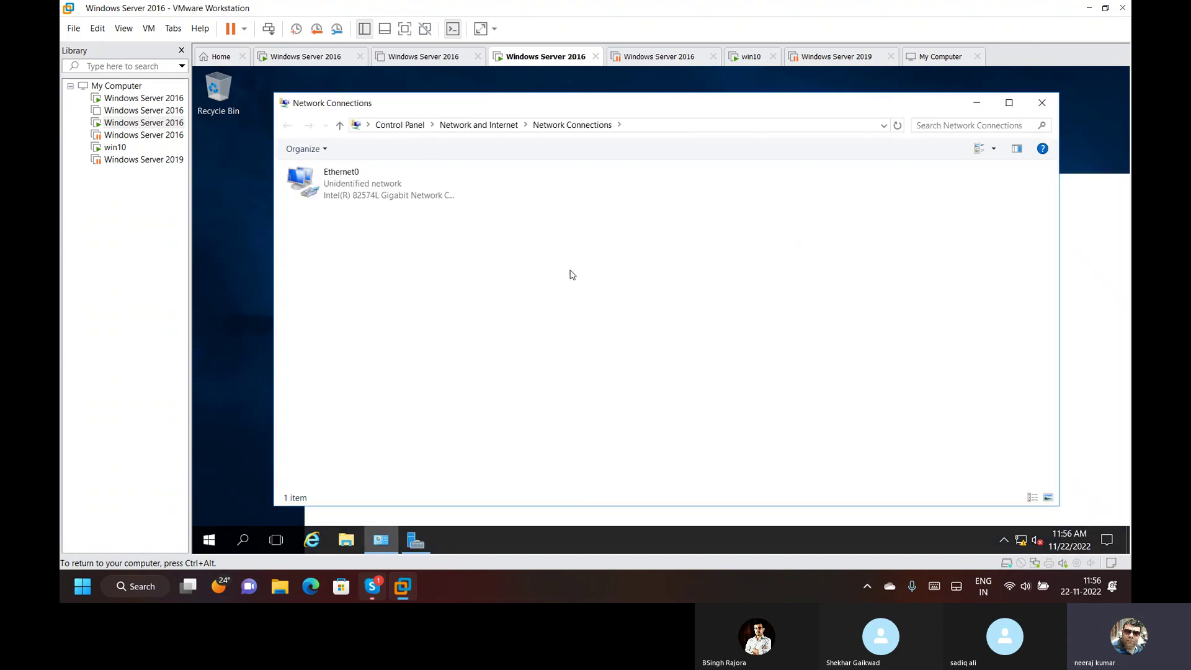
key(Return)
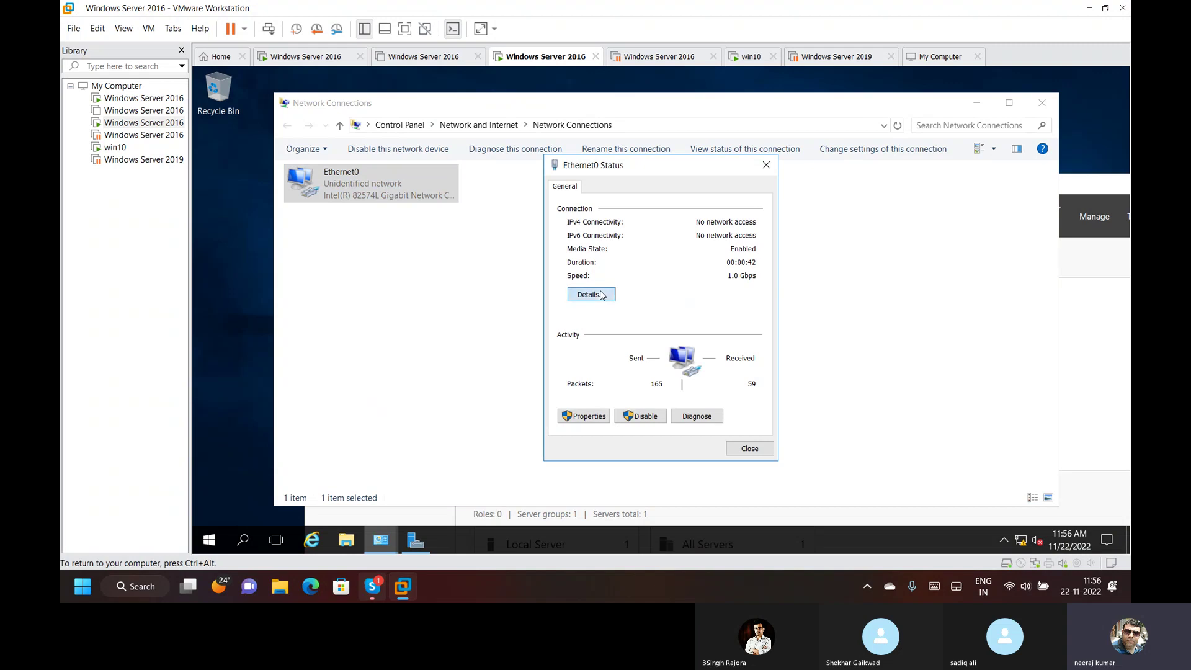
click(605, 296)
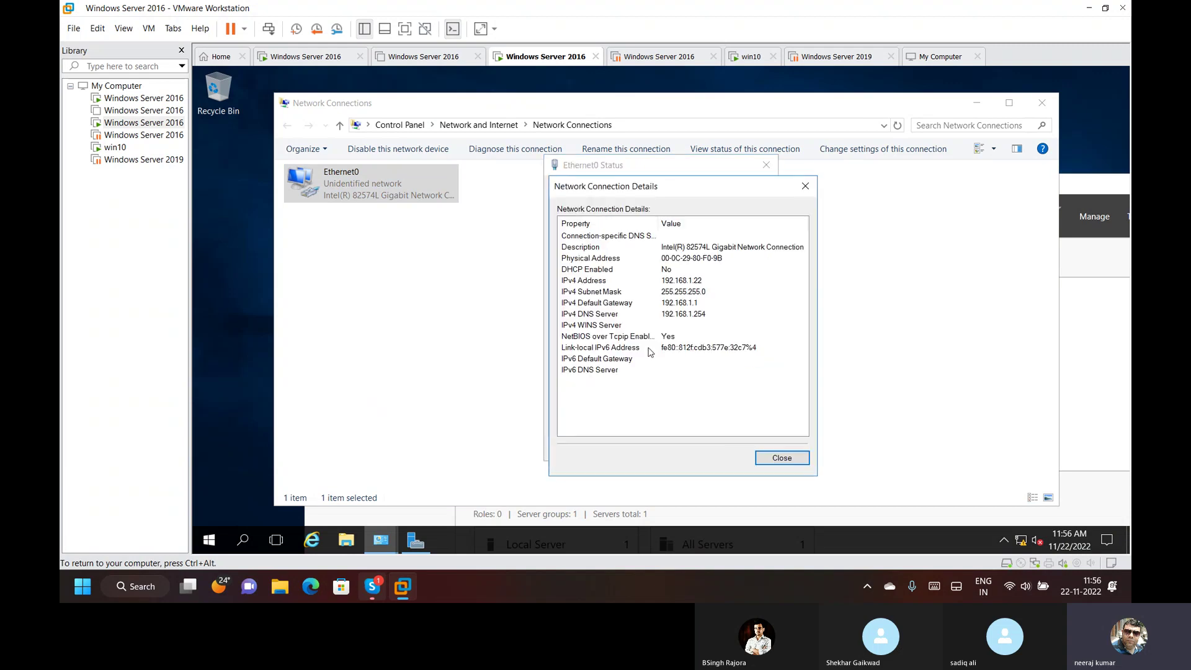
click(769, 459)
Change Ethernet0's IPv4 preferred DNS server from 192.168.1.254 to 192.168.1.200.
click(583, 416)
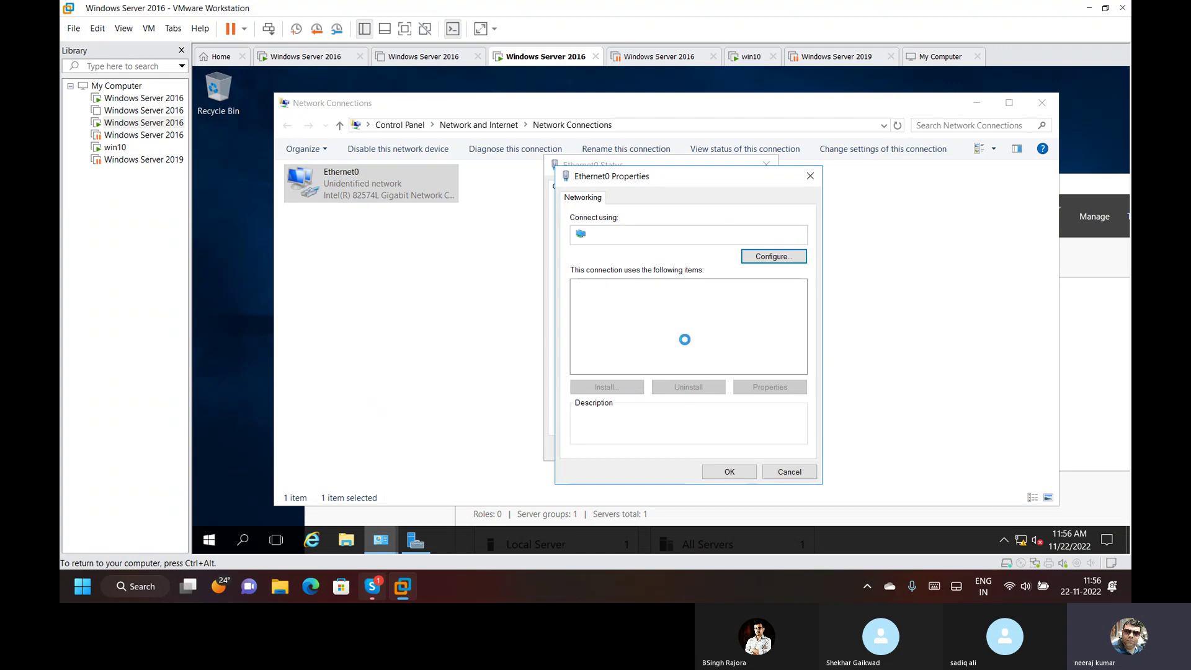
double_click(714, 323)
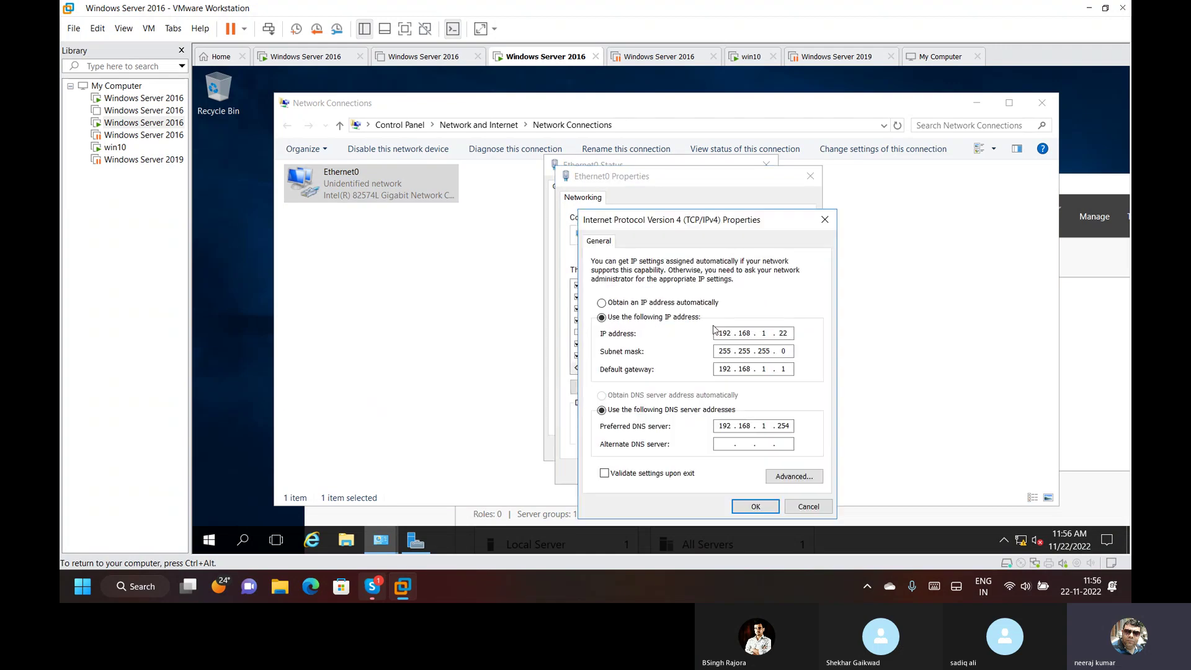
click(788, 427)
key(BackSpace)
key(BackSpace)
key(BackSpace)
text(200)
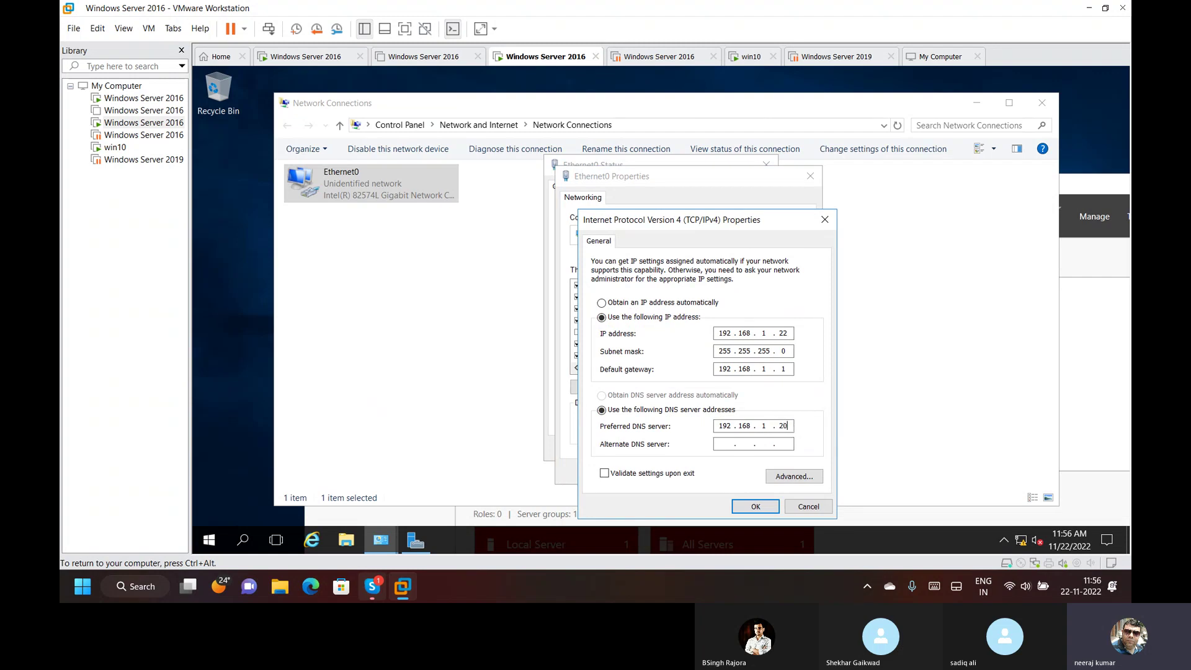
click(755, 506)
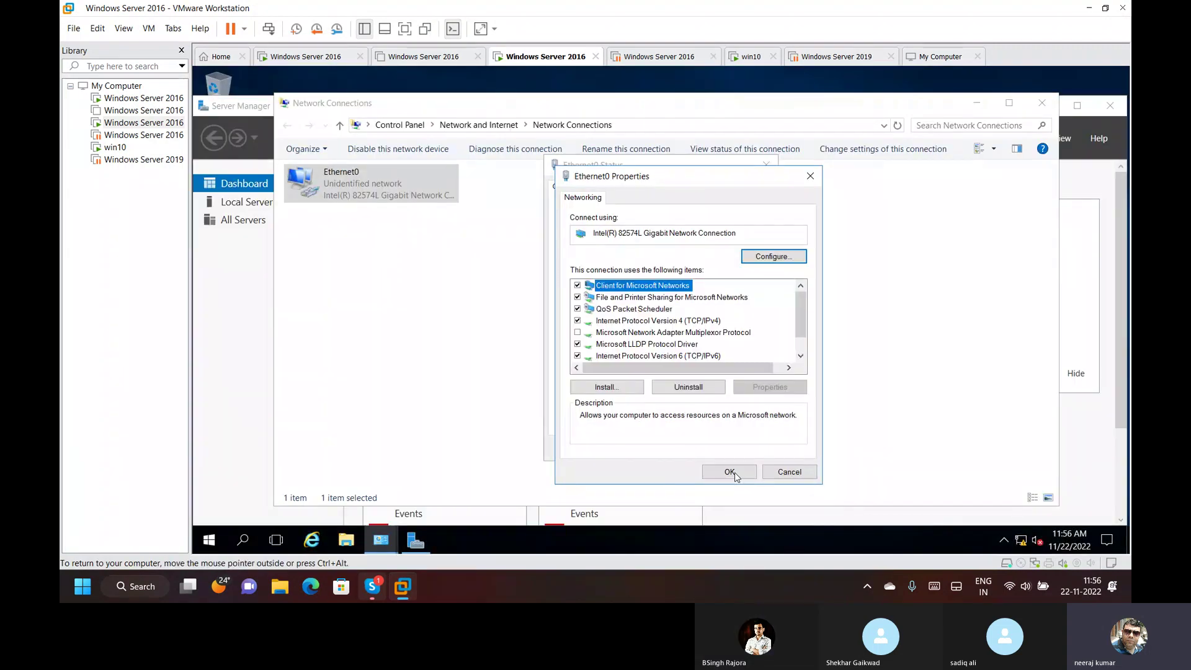
click(734, 472)
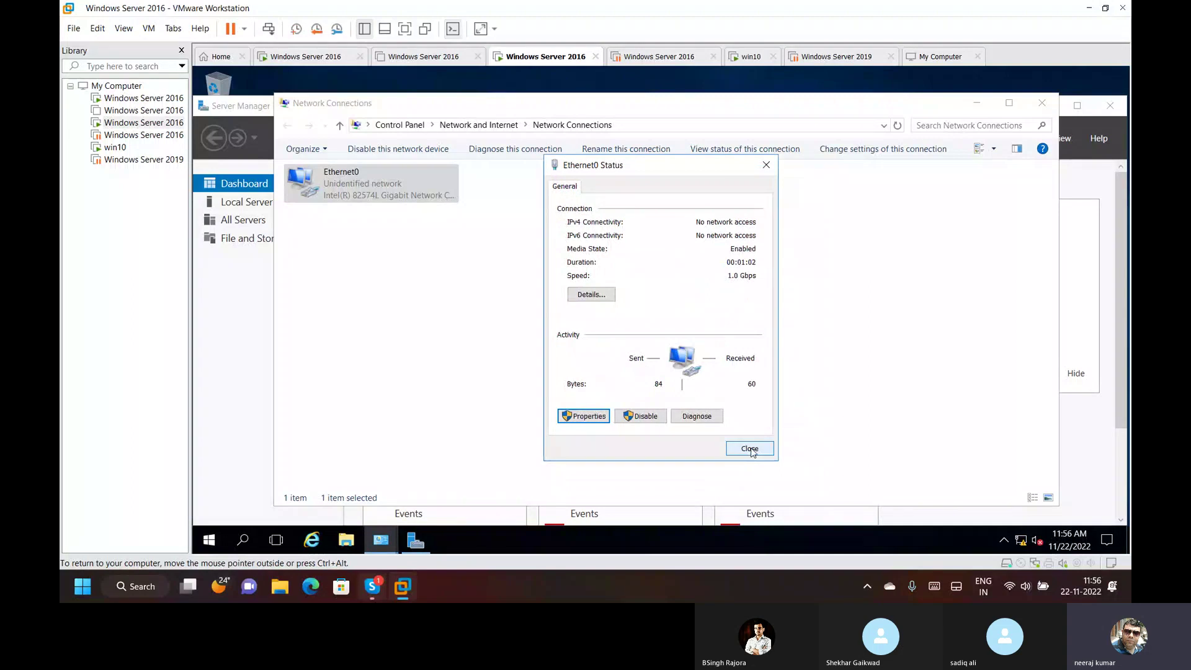
click(752, 449)
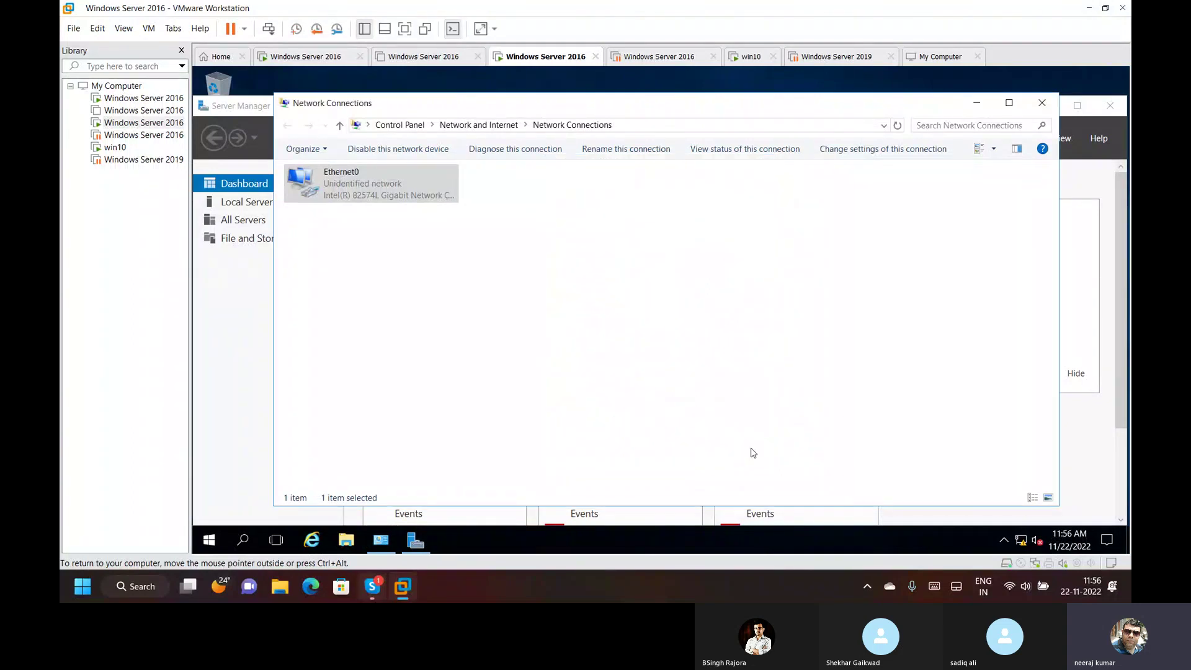
click(417, 275)
click(1042, 104)
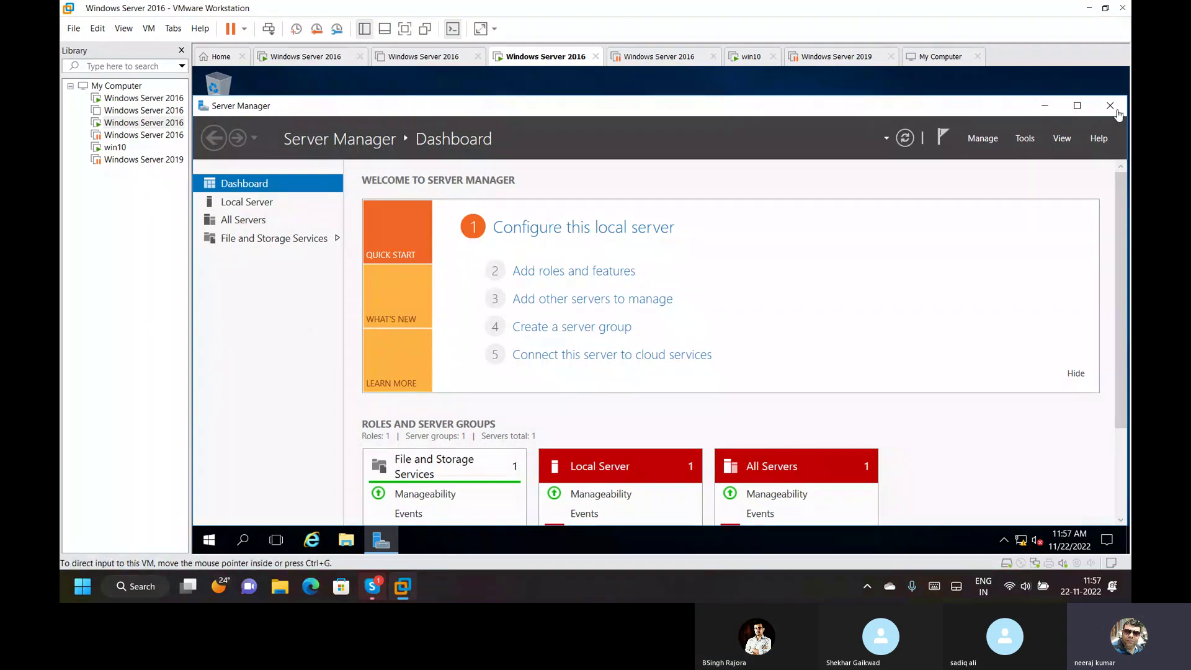
Close Server Manager on the client VM and refresh its desktop.
click(1111, 106)
right_click(649, 287)
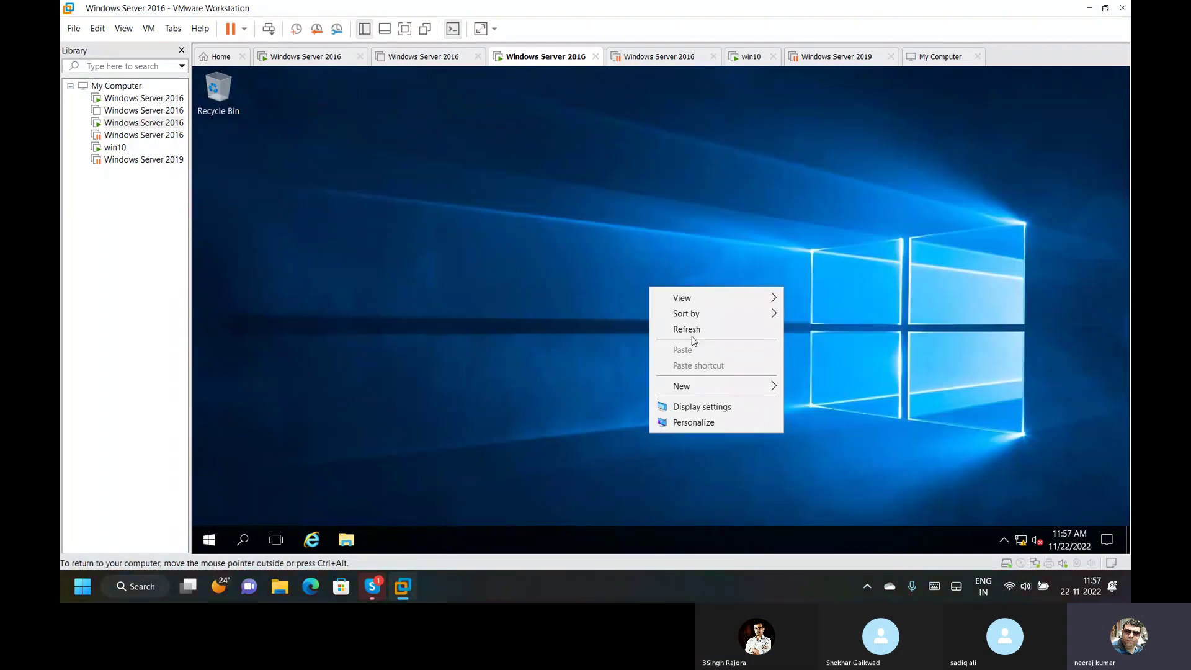
click(687, 330)
On the DNS server, refresh the delhi.com records and start a New Host (A or AAAA) record.
click(313, 57)
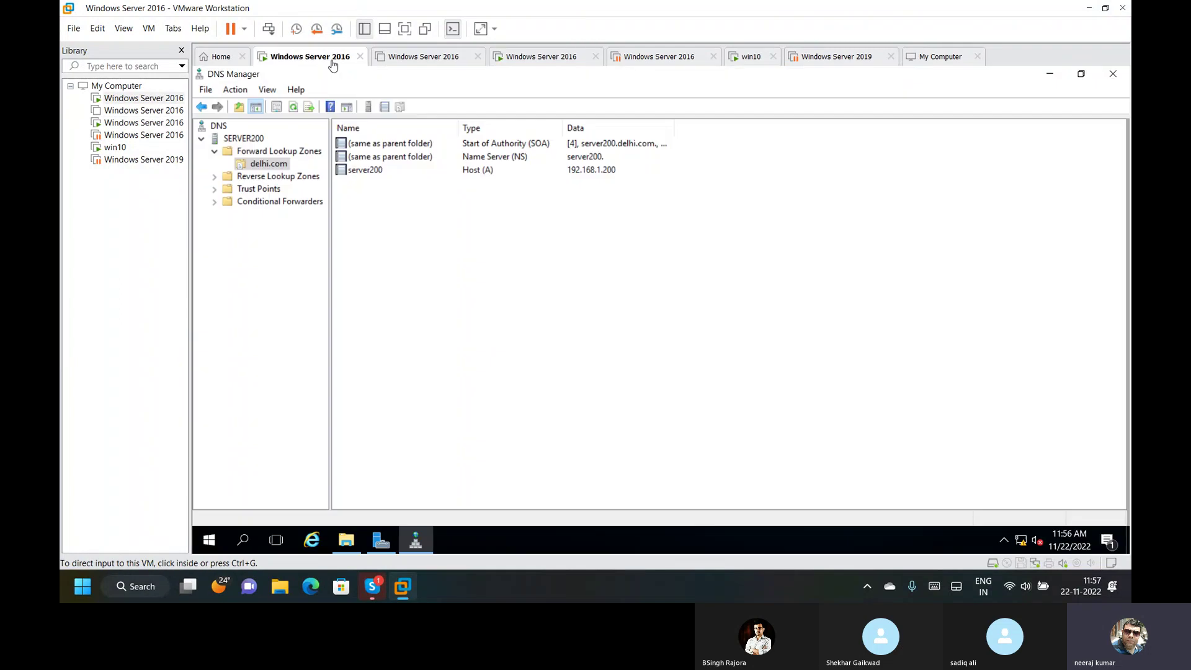
right_click(441, 319)
click(500, 411)
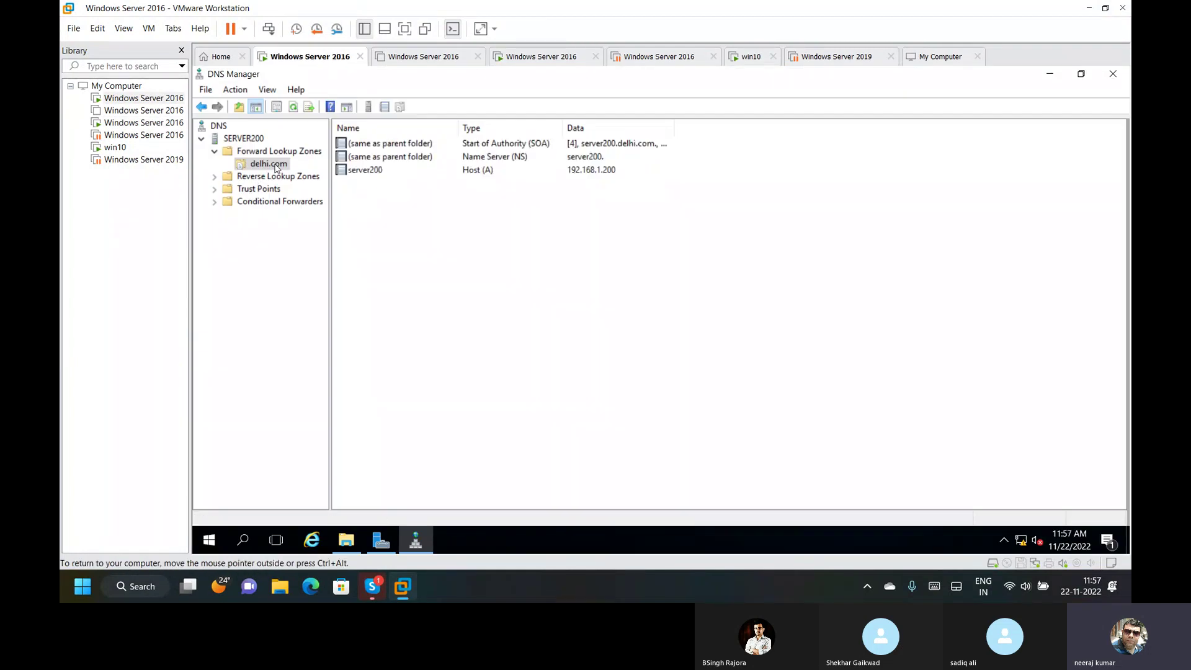
right_click(275, 168)
click(238, 273)
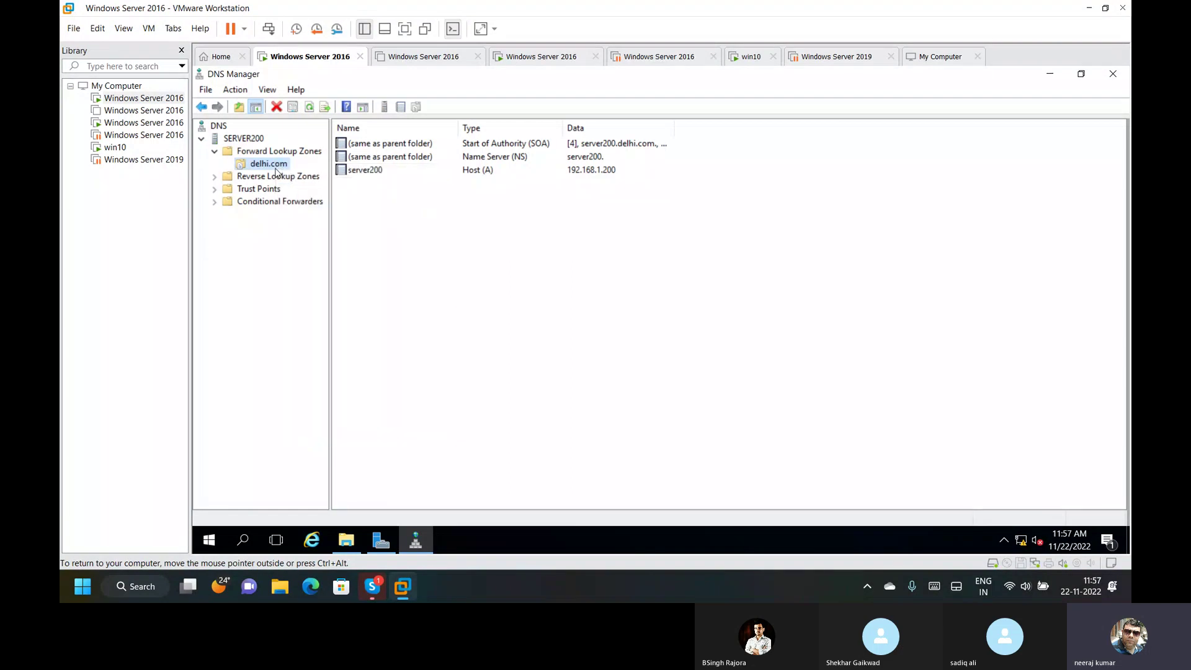
right_click(275, 170)
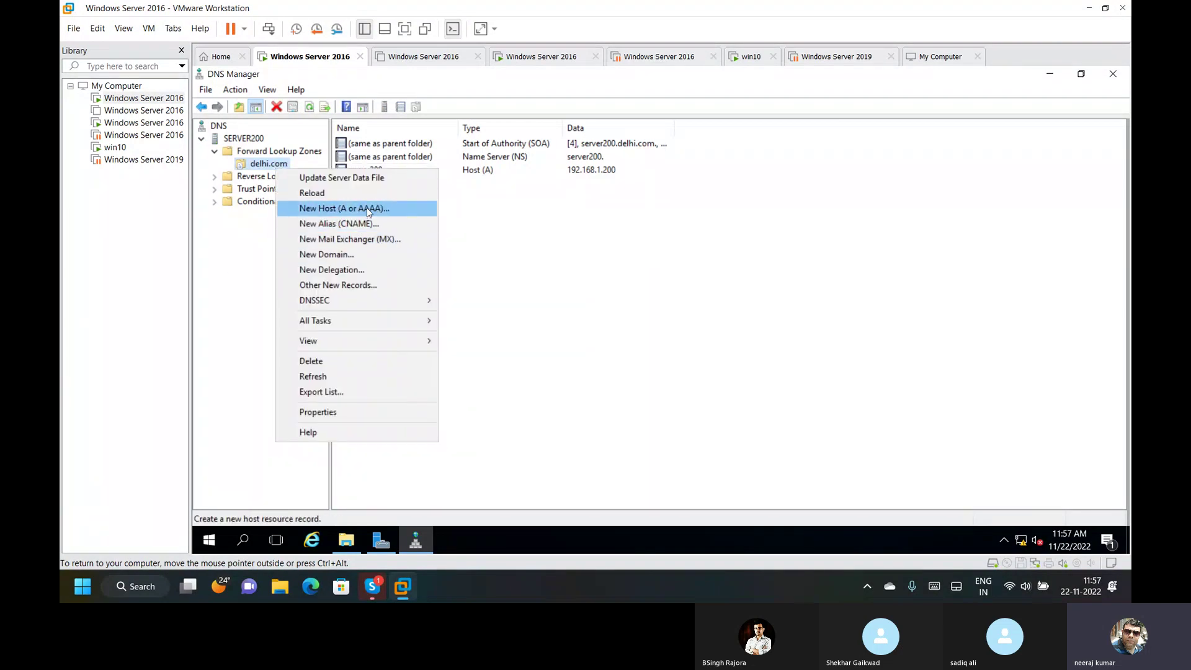
click(369, 211)
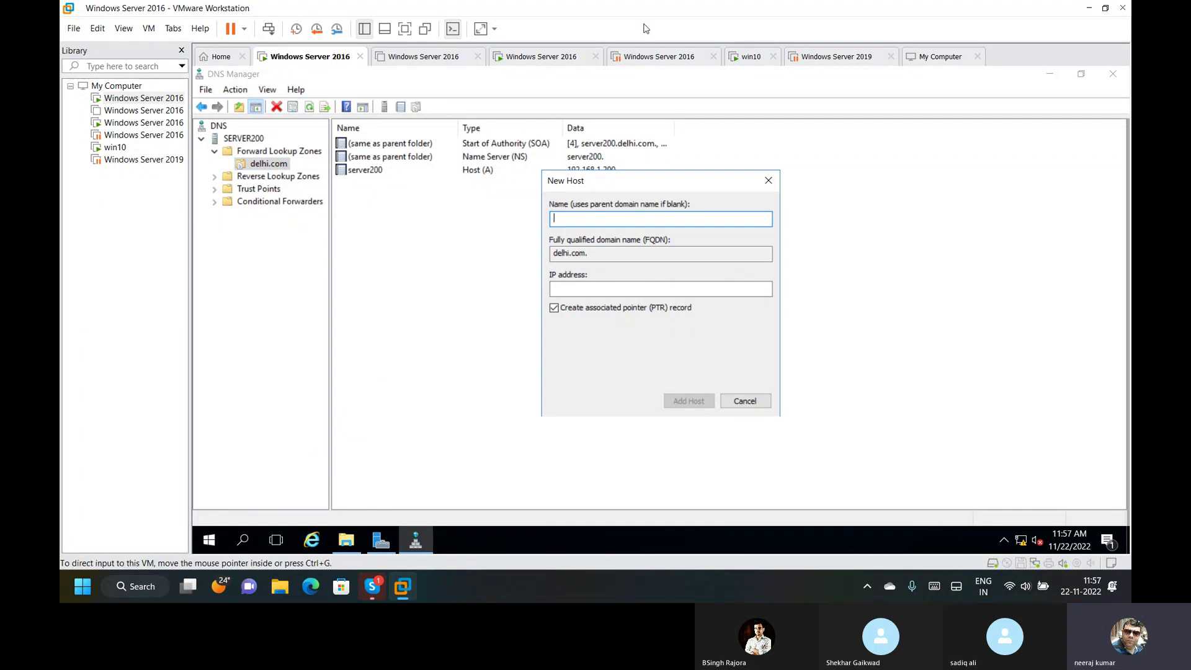
click(567, 57)
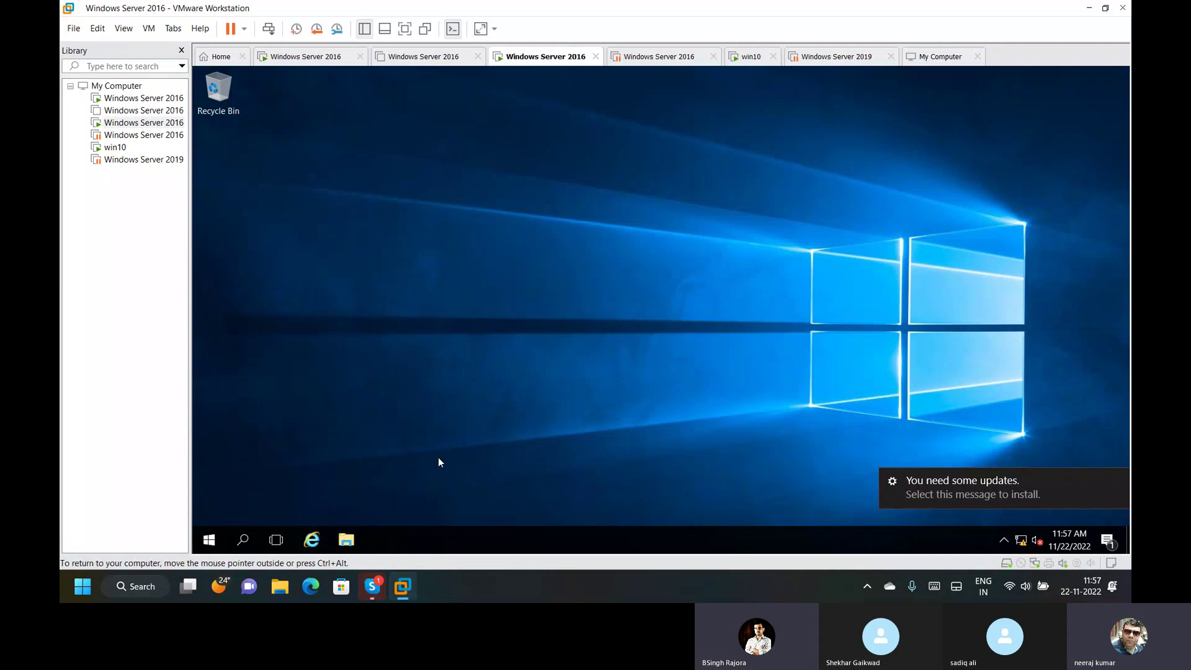
Run hostname in a command prompt and copy the Server02 name.
key(super+r)
text(cmd)
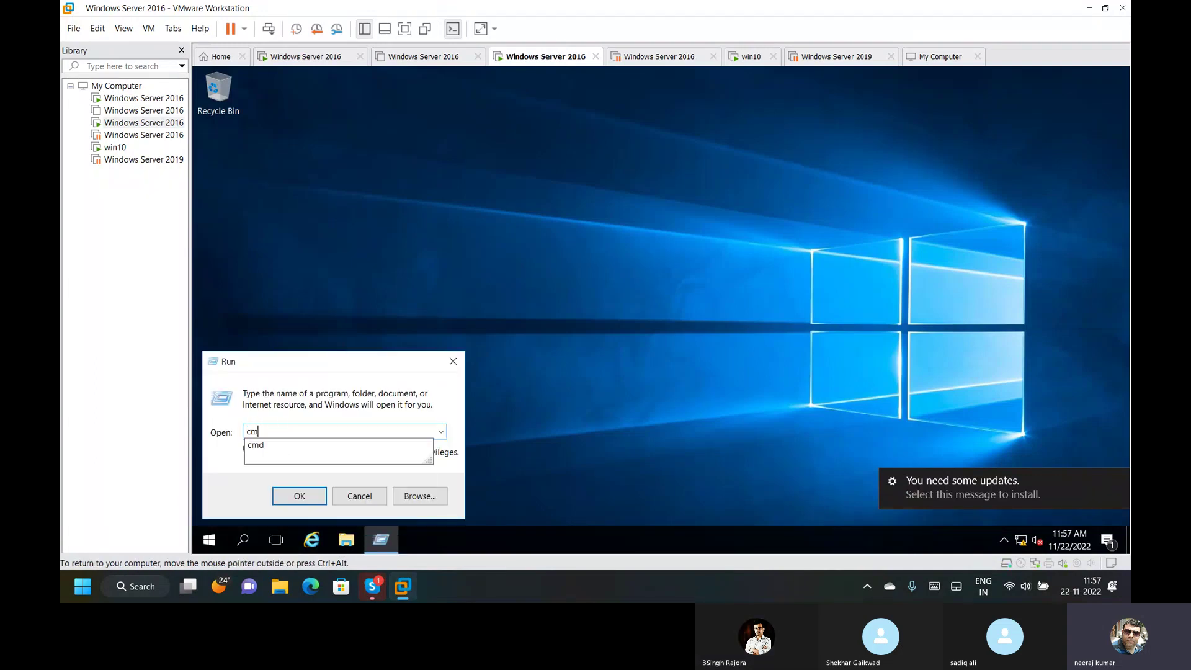
key(Return)
text(hostname)
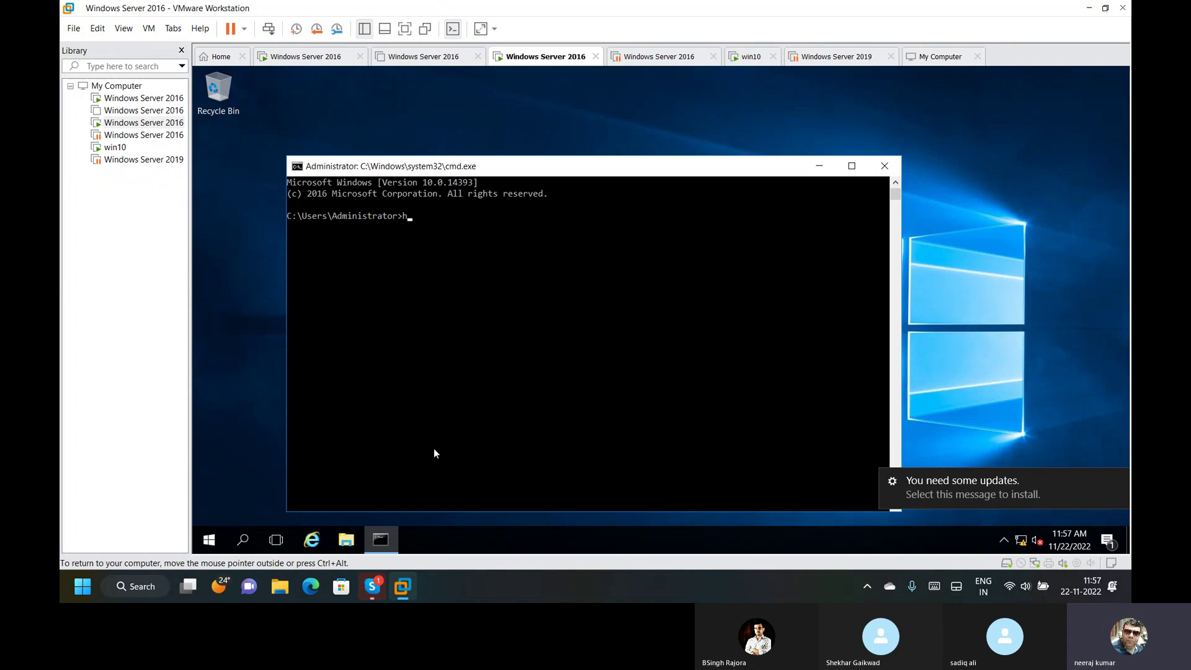
key(Return)
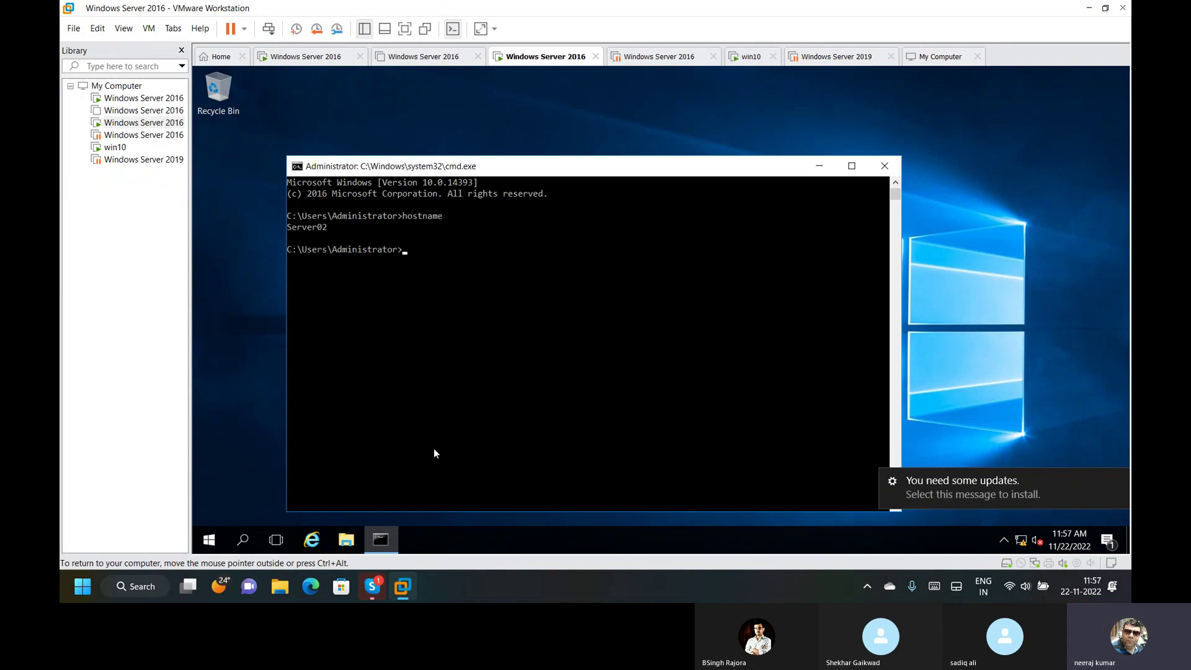
drag(336, 227, 304, 227)
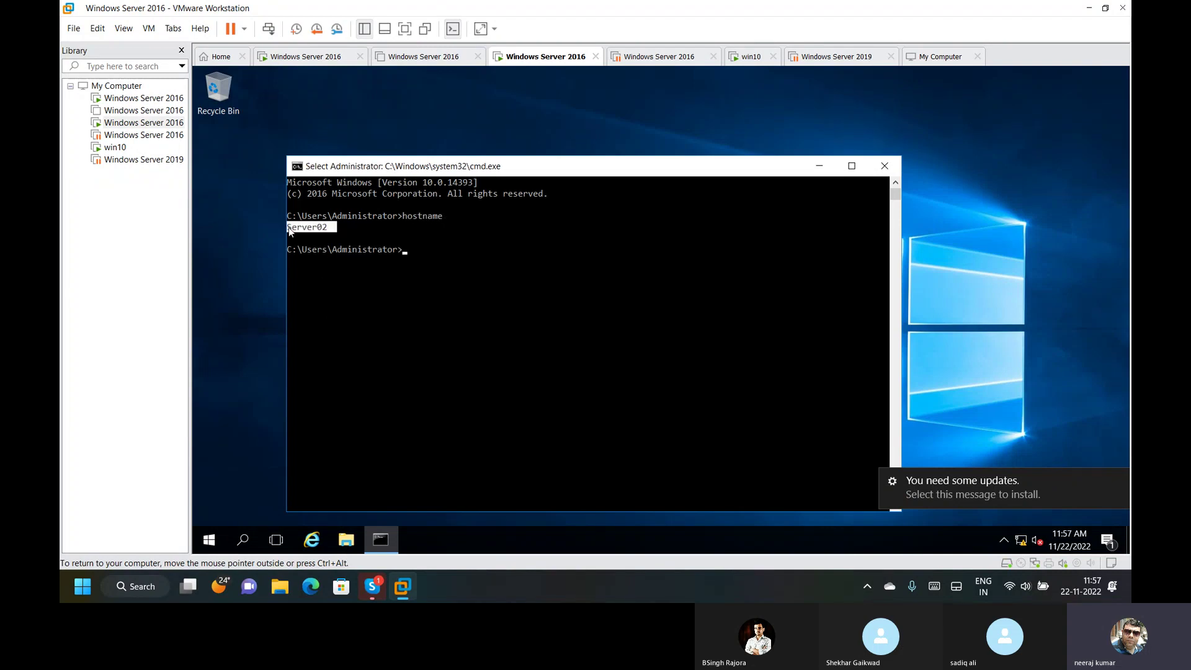
right_click(288, 227)
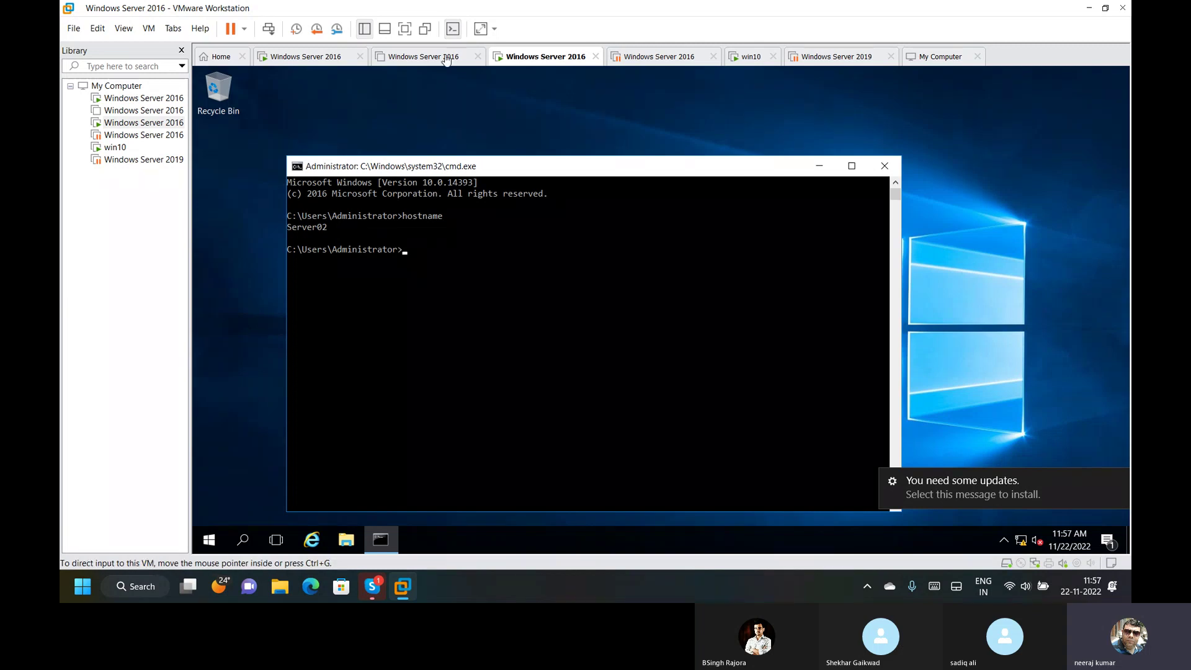
Add host record Server02 at 192.168.1.22 to delhi.com and refresh the zone.
click(310, 57)
click(647, 224)
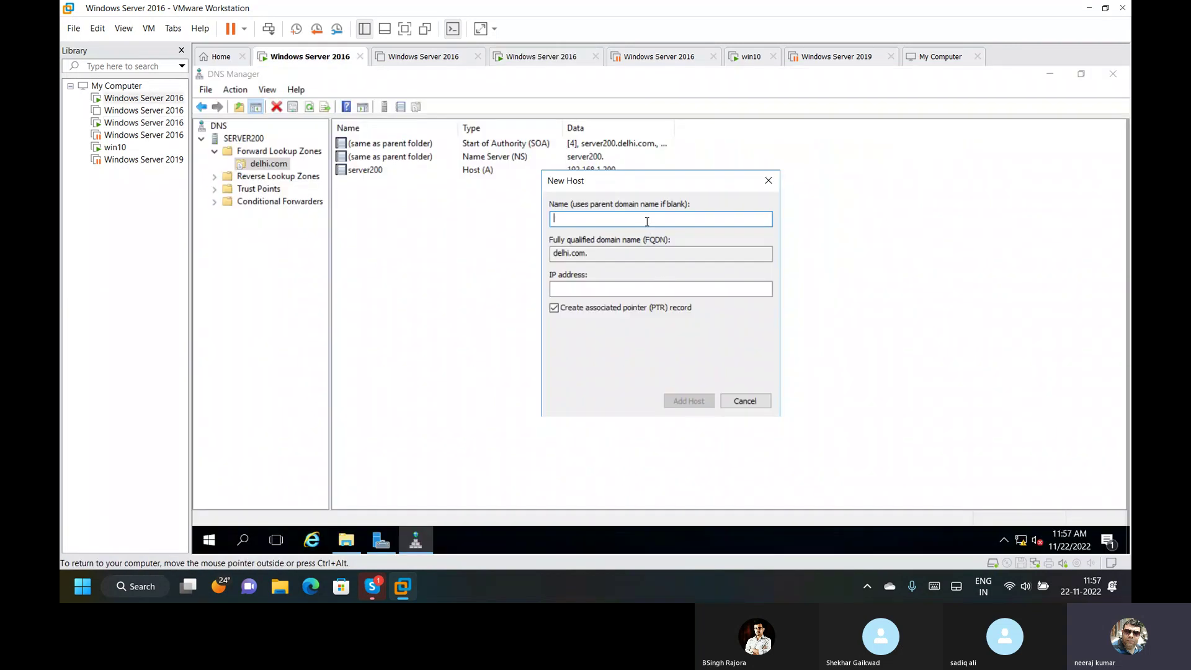
key(ctrl+v)
click(588, 289)
text(192)
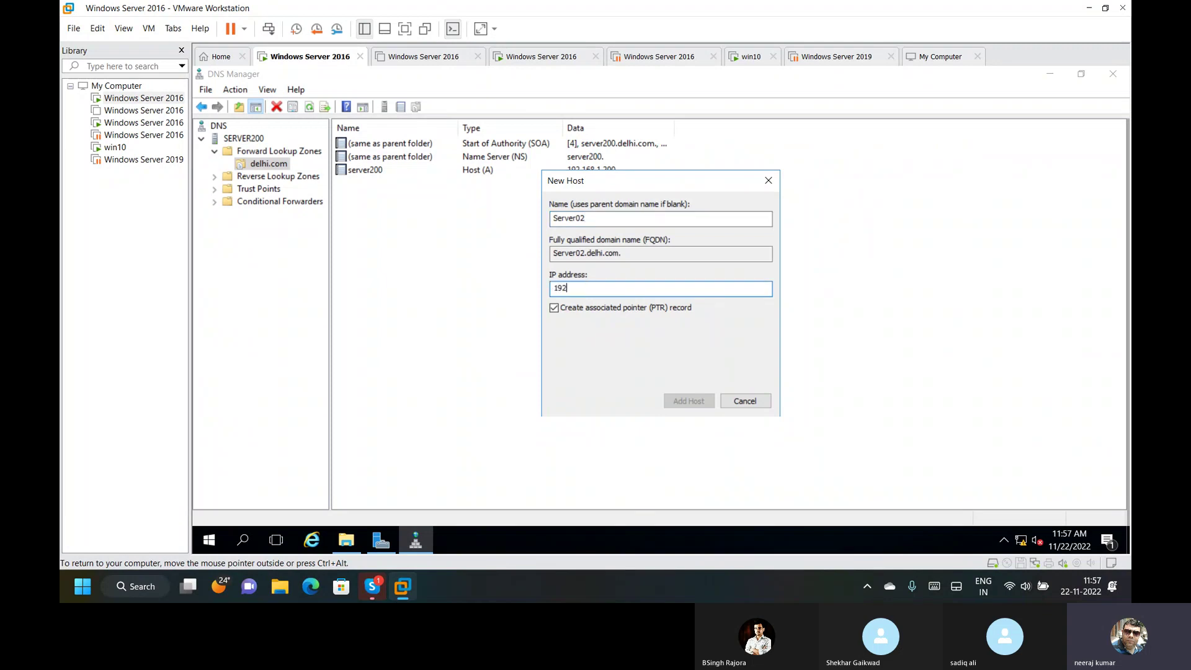
text(.168.1.22)
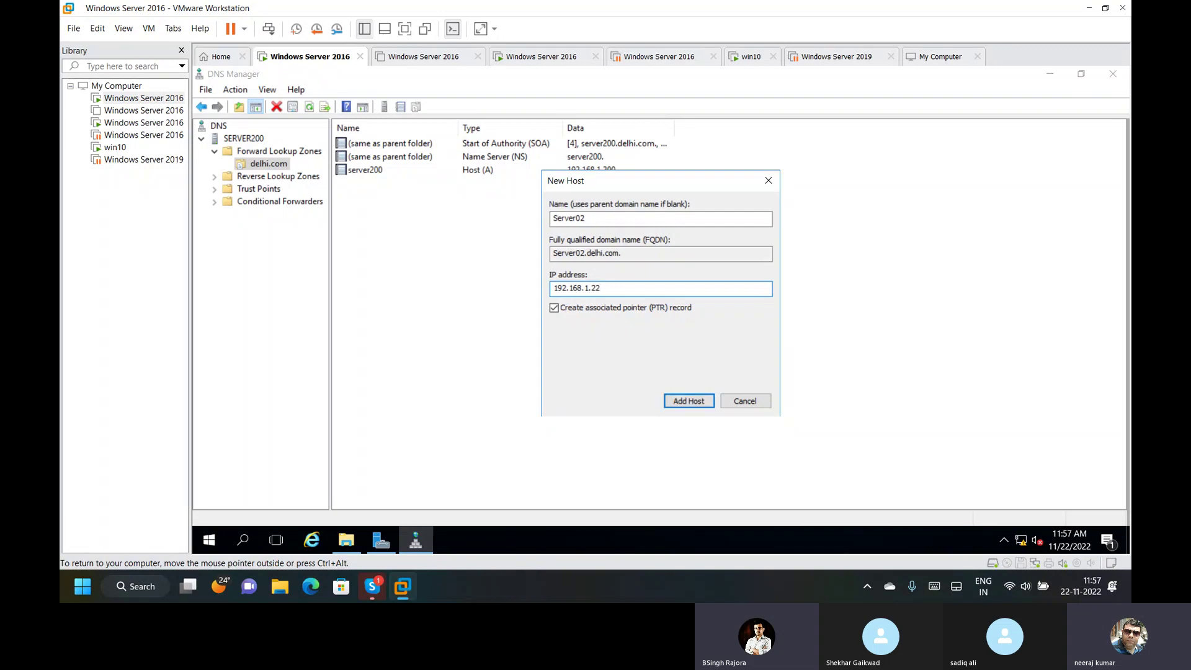
click(697, 402)
click(789, 358)
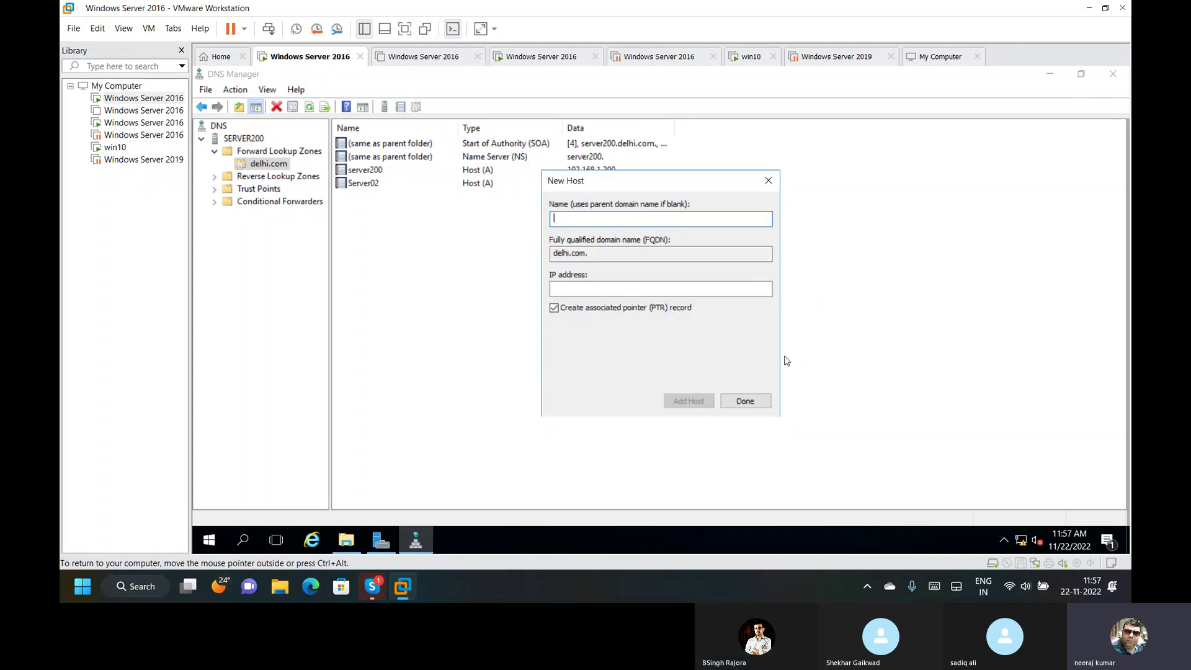
click(744, 401)
right_click(459, 238)
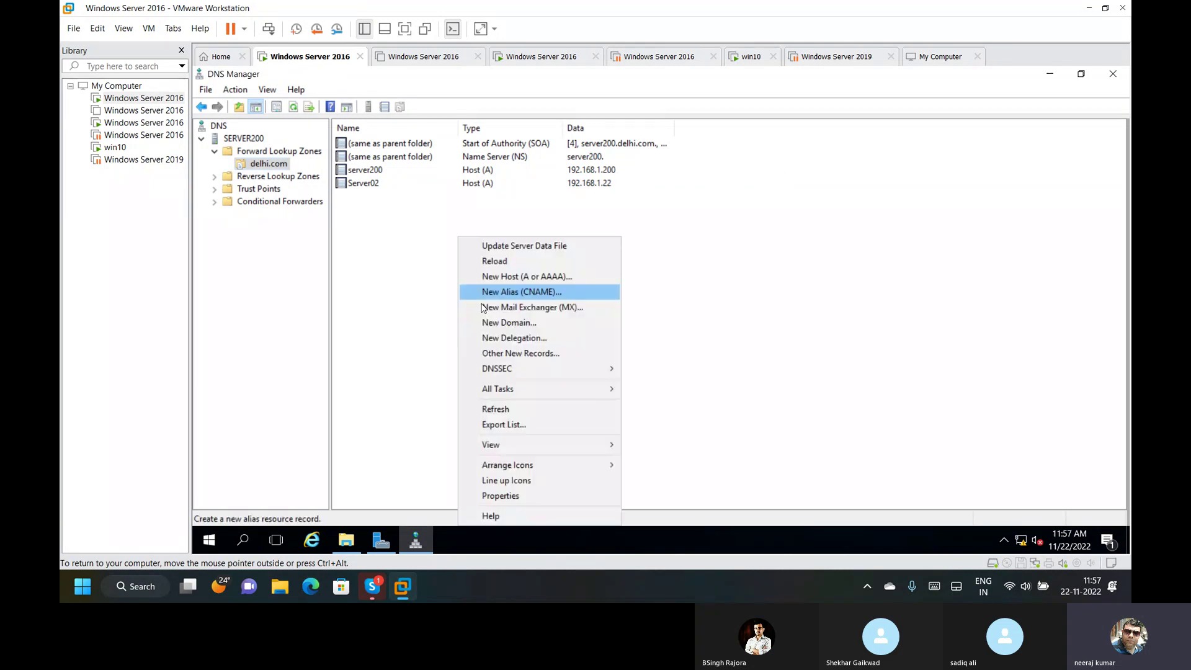
click(508, 409)
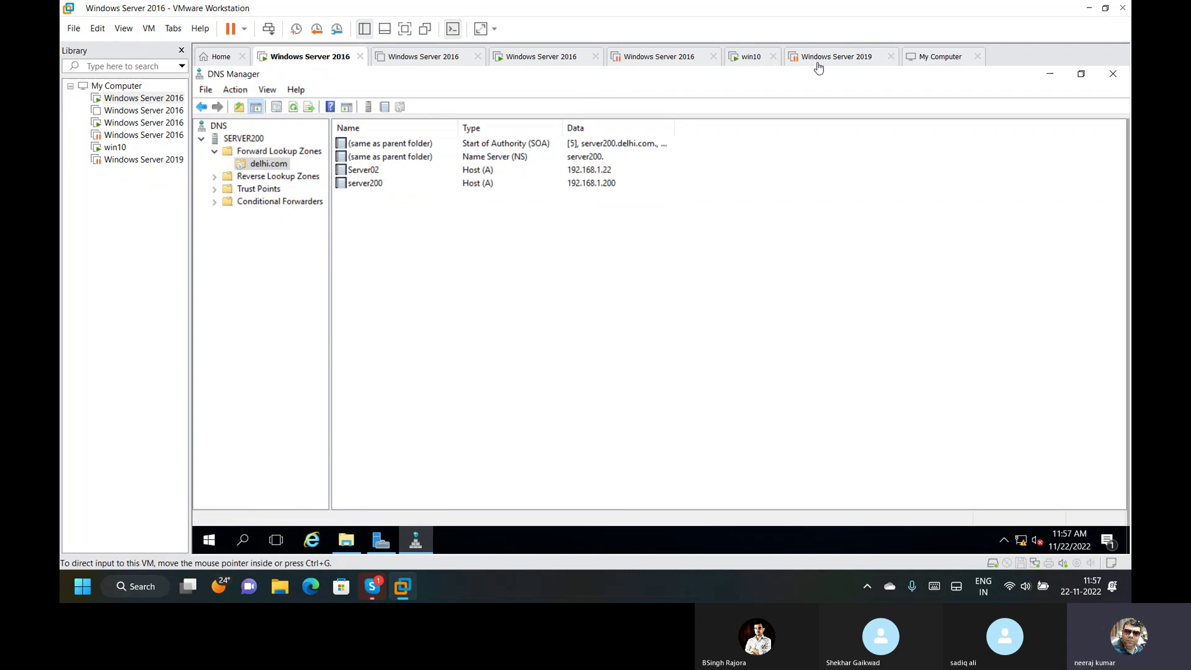
Start nslookup on Server02 and check the default server server200.delhi.com at 192.168.1.200.
click(552, 57)
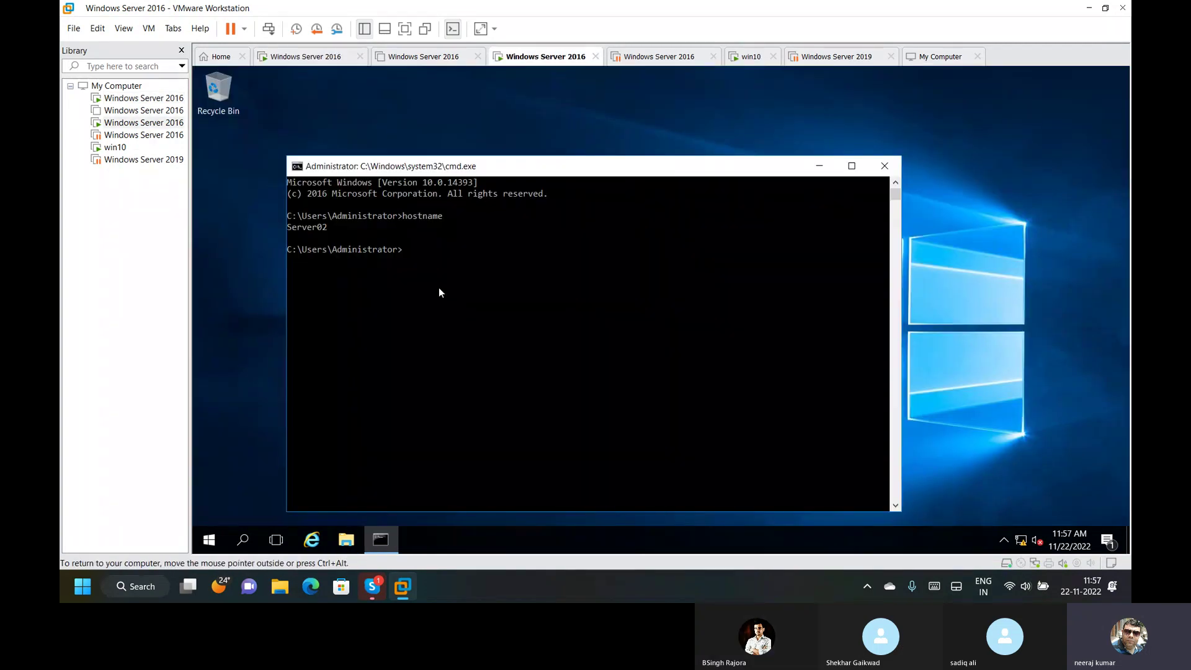
key(Up)
key(BackSpace)
key(BackSpace)
key(BackSpace)
key(BackSpace)
key(BackSpace)
key(BackSpace)
key(BackSpace)
key(BackSpace)
text(nslookup)
key(Return)
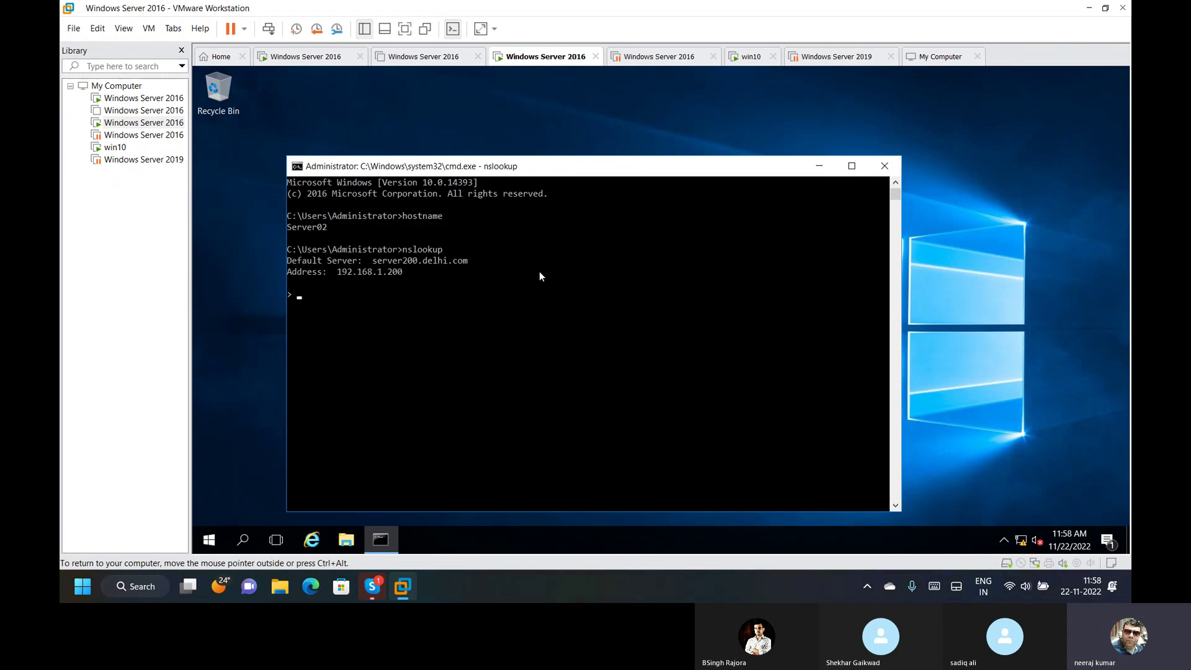
drag(369, 260, 433, 283)
click(433, 282)
drag(371, 262, 453, 260)
click(455, 304)
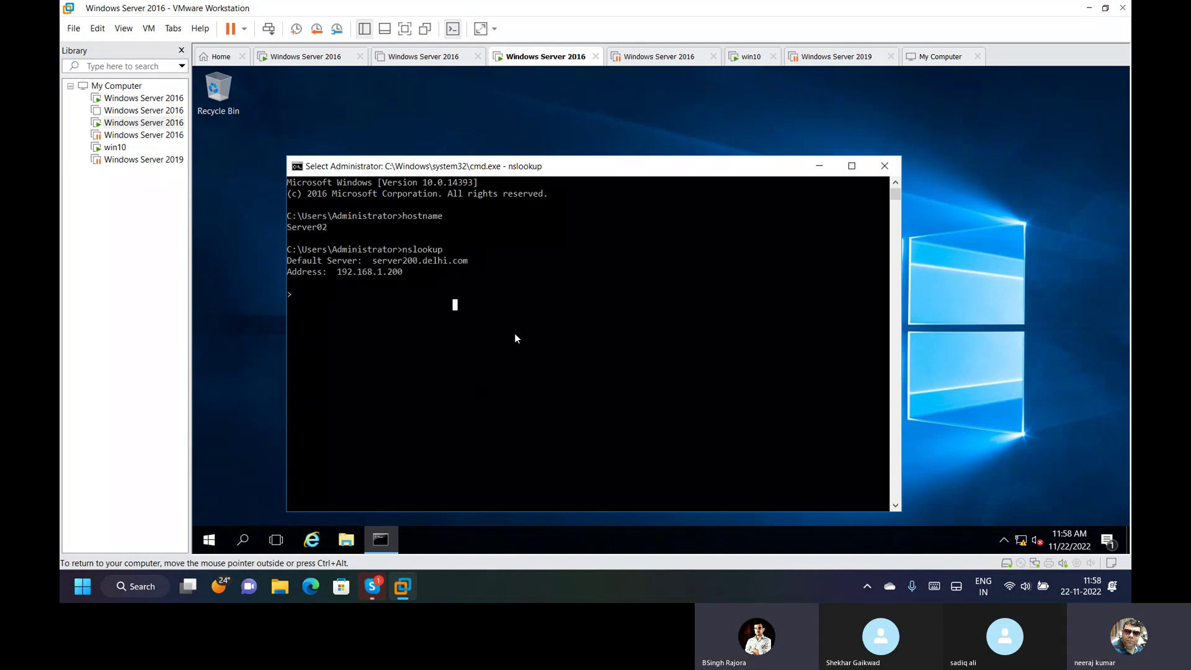
drag(372, 261, 472, 263)
click(439, 293)
drag(338, 273, 412, 281)
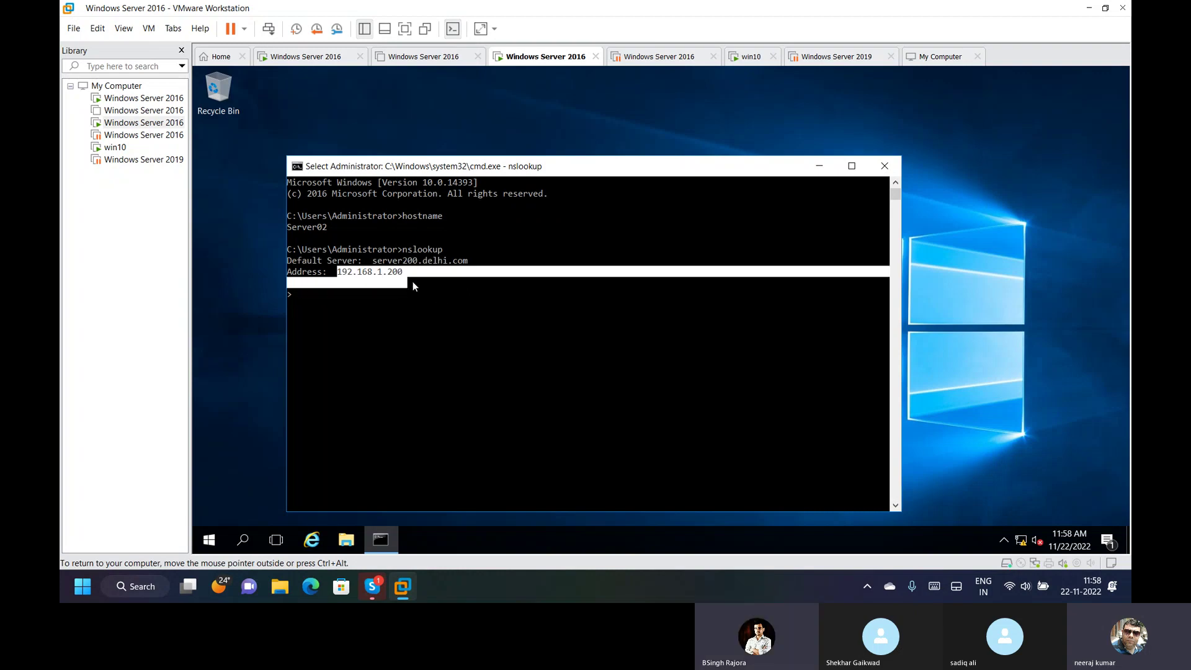
click(419, 327)
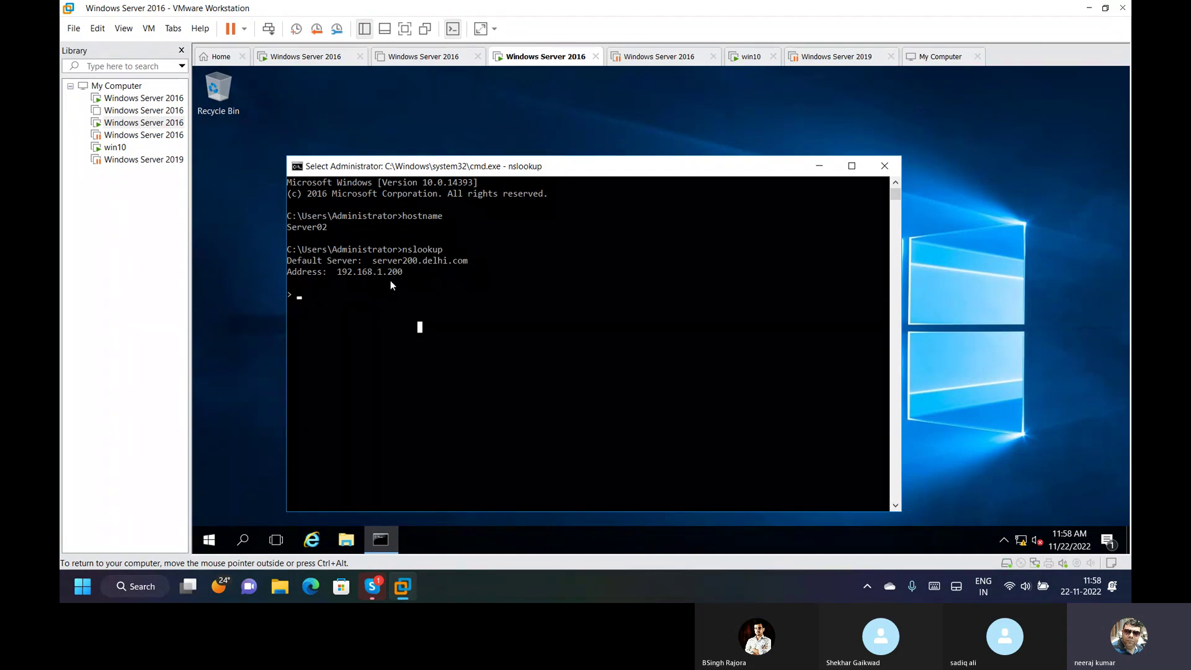
Reverse-look up 192.168.1.200 and 192.168.1.22, confirming Server02.delhi.com, then exit nslookup.
text(192.168.)
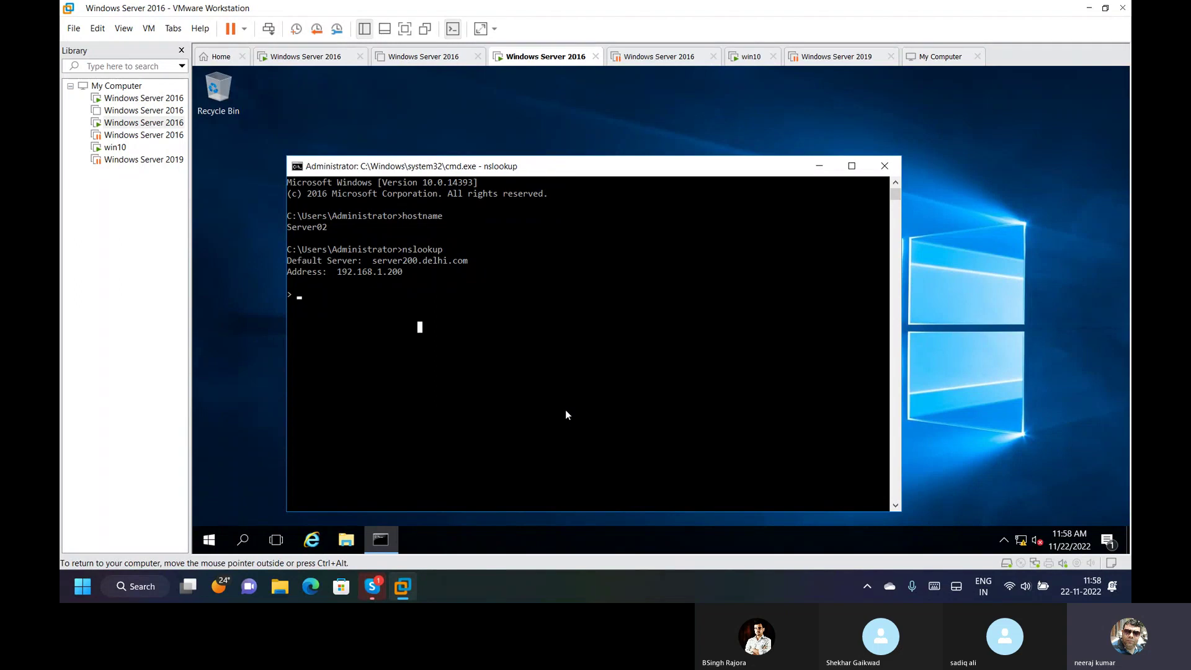
text(1.200)
key(Return)
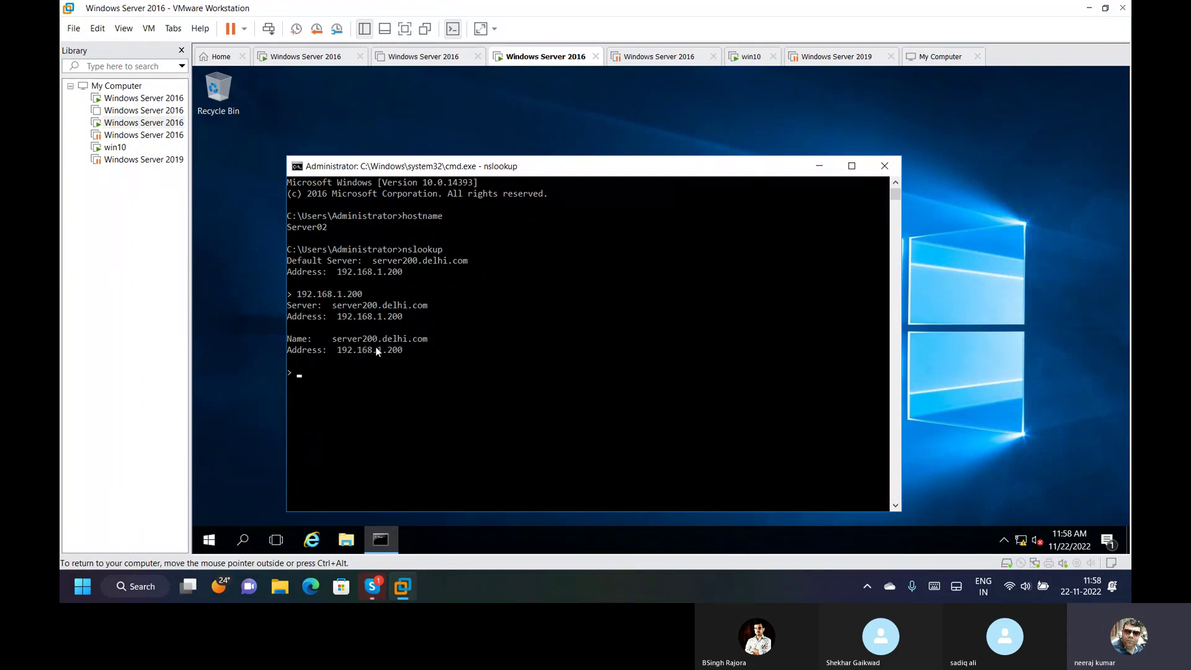
key(Up)
key(BackSpace)
key(BackSpace)
text(2)
key(Return)
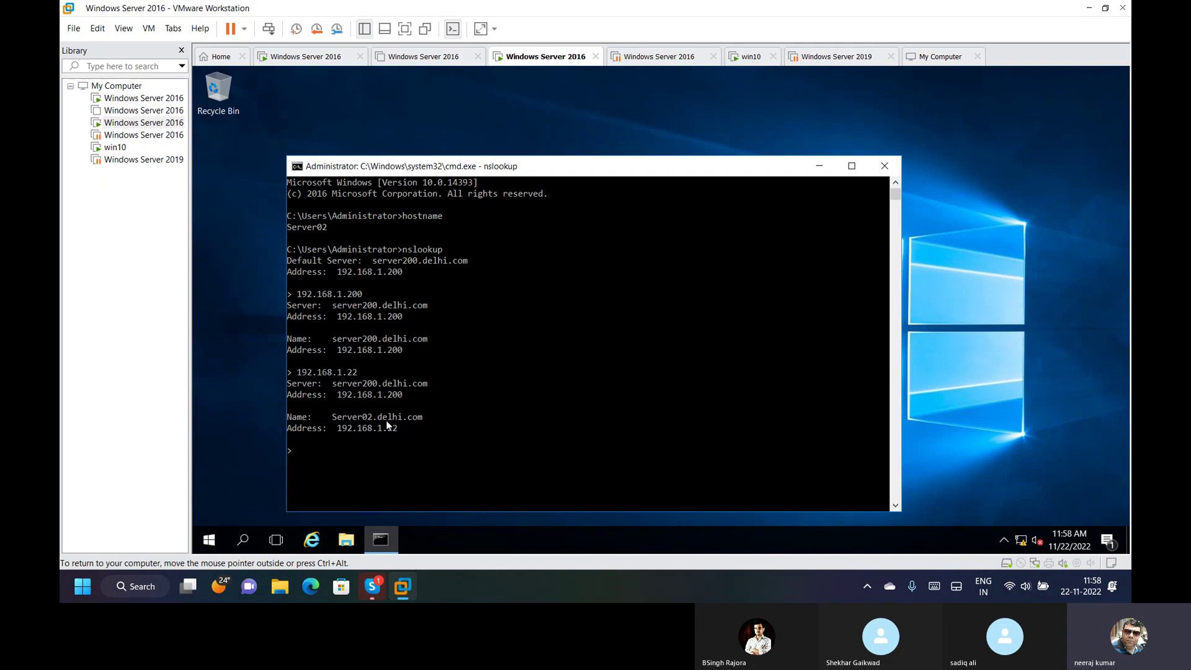
drag(329, 415, 289, 417)
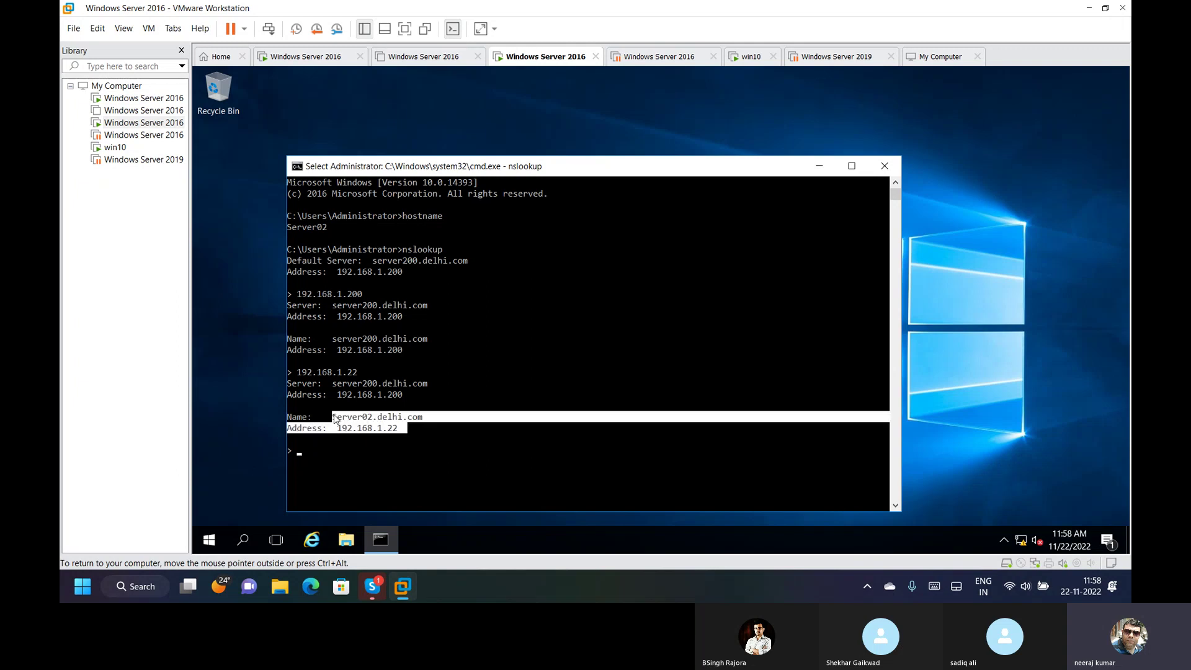
click(576, 483)
key(Escape)
text(exit)
key(Return)
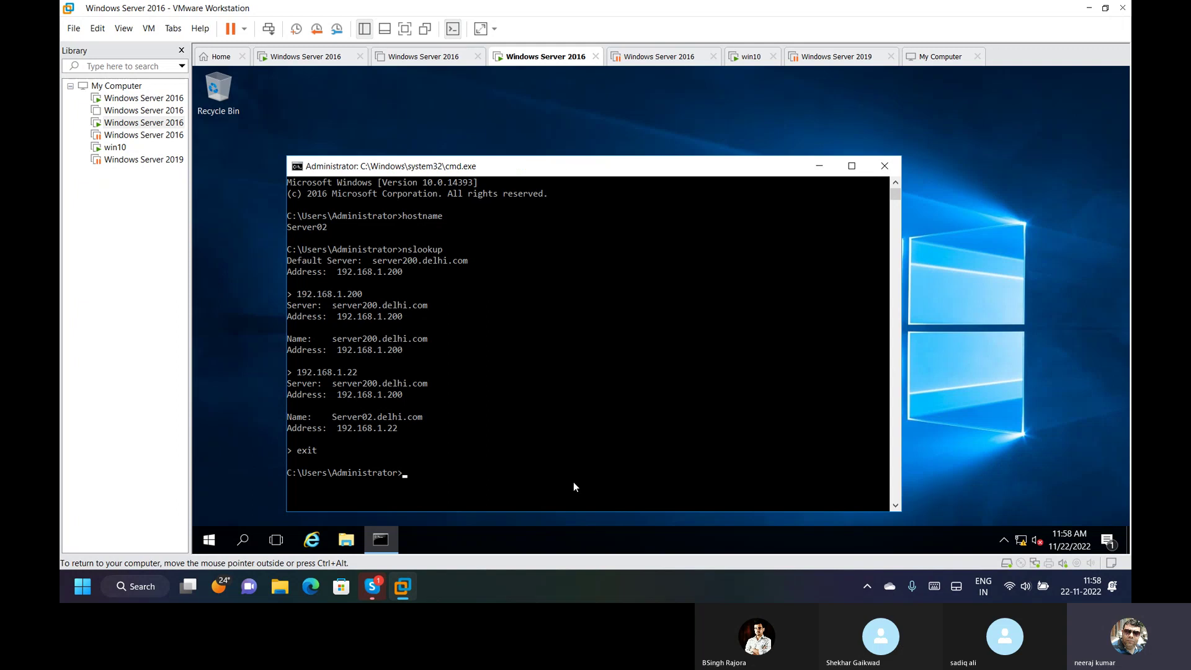
Run ping server2 and ping server2 -4, both failing, then close the command prompt.
text(ping server2)
key(Return)
key(Up)
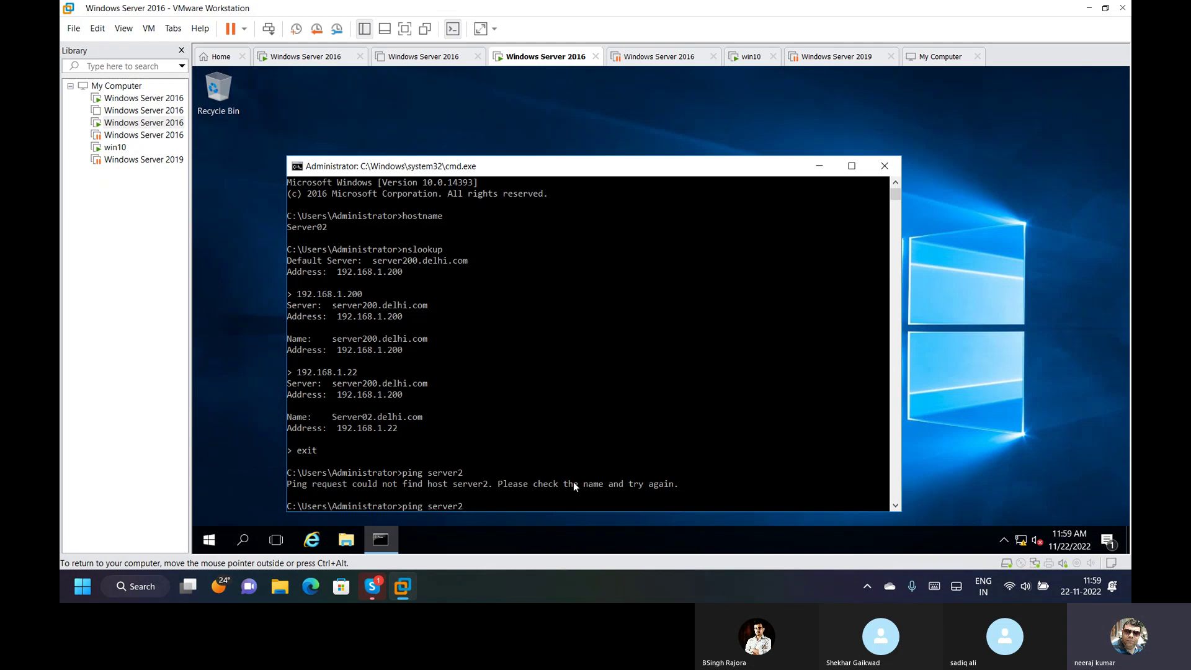
text(-4)
key(Return)
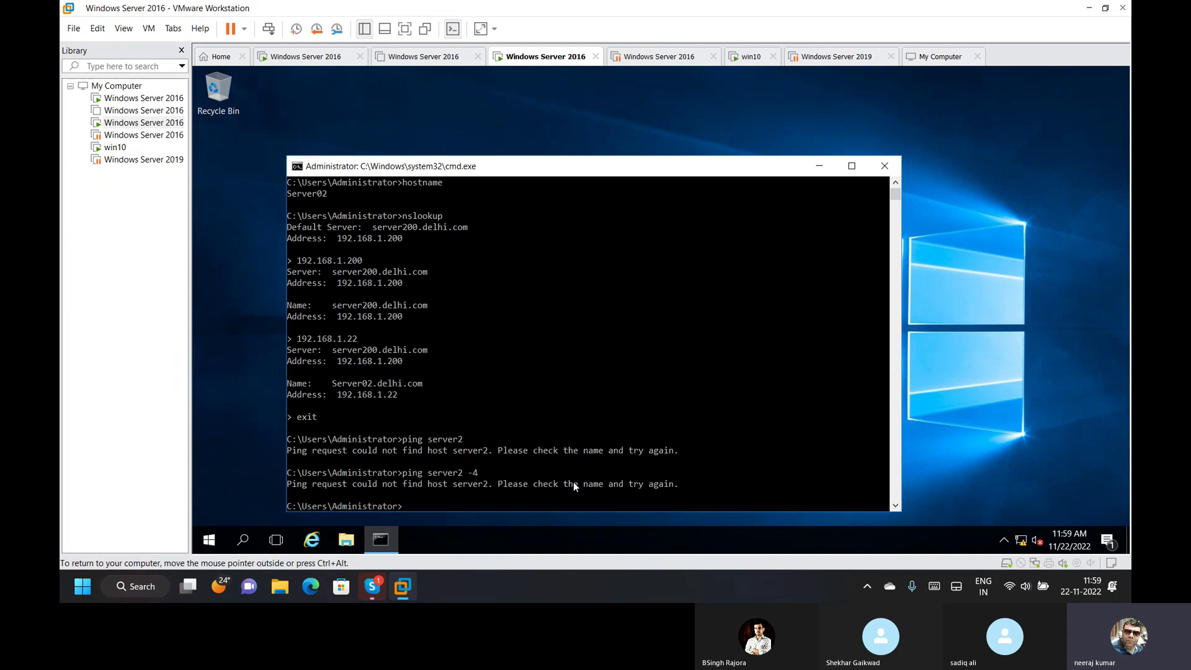
click(892, 170)
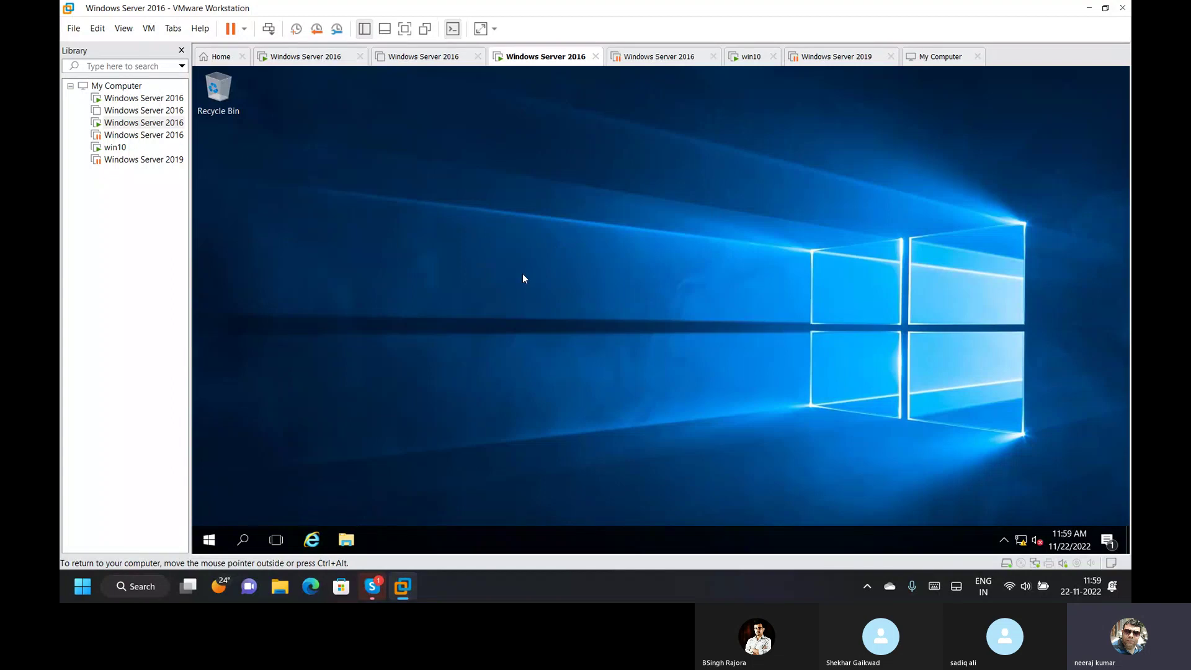
Run firewall.cpl and turn off Windows Firewall for Private and Public networks.
key(super+r)
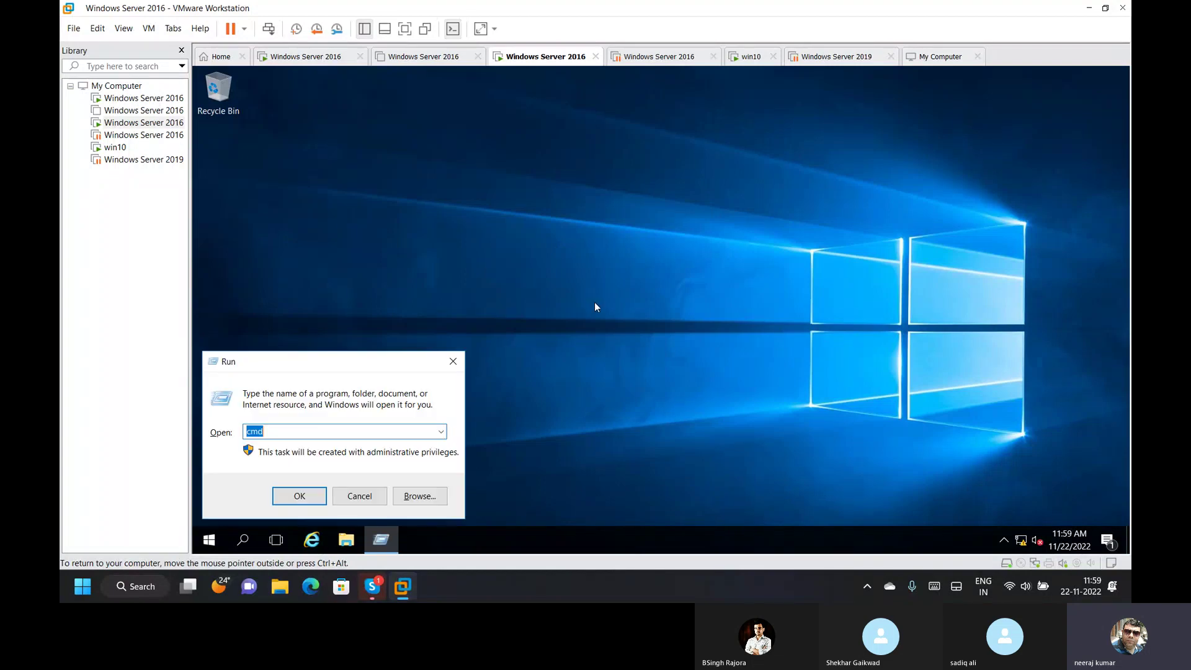
key(Return)
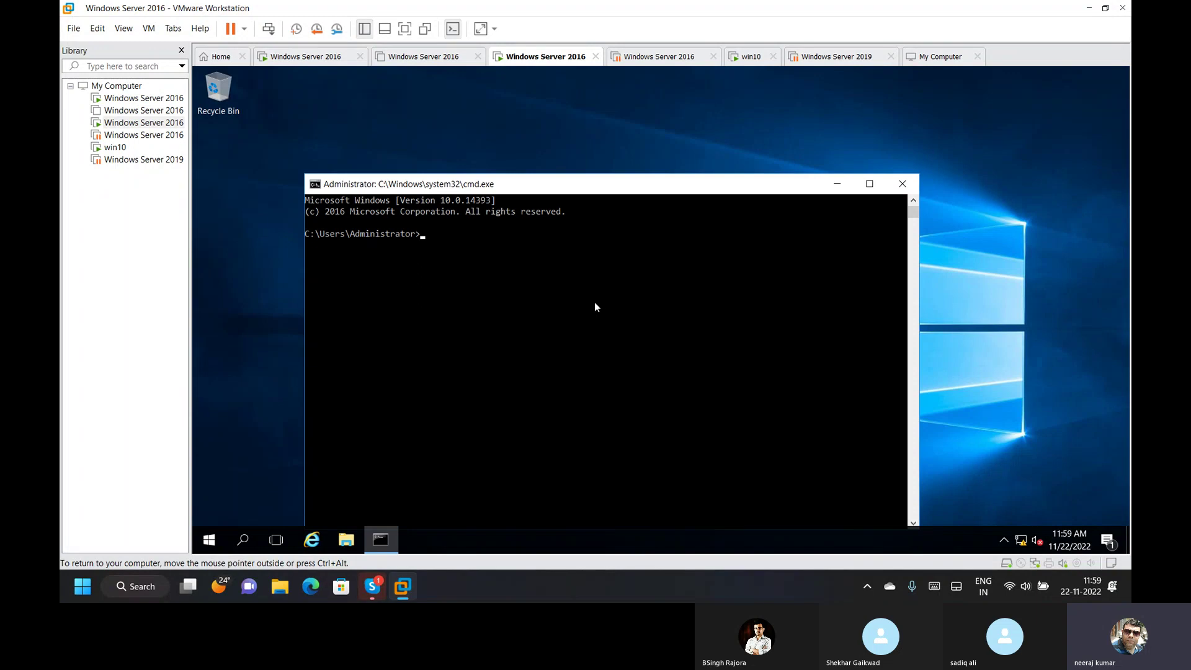
text(firewall.cpl)
key(Return)
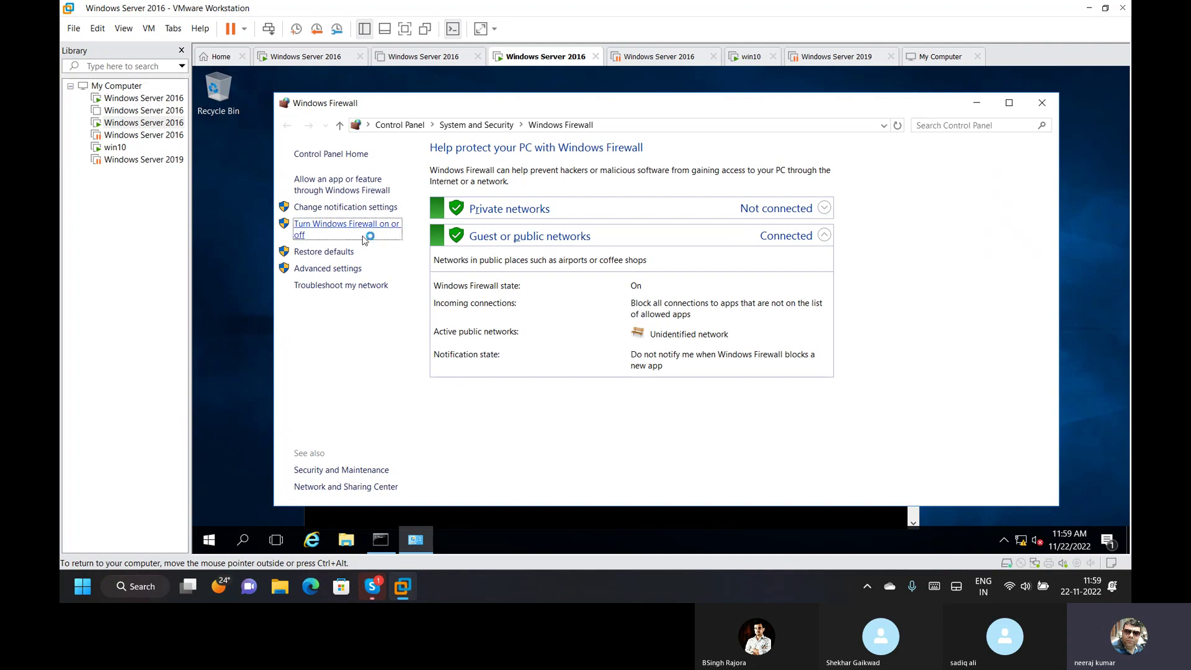
click(363, 230)
click(550, 261)
click(585, 346)
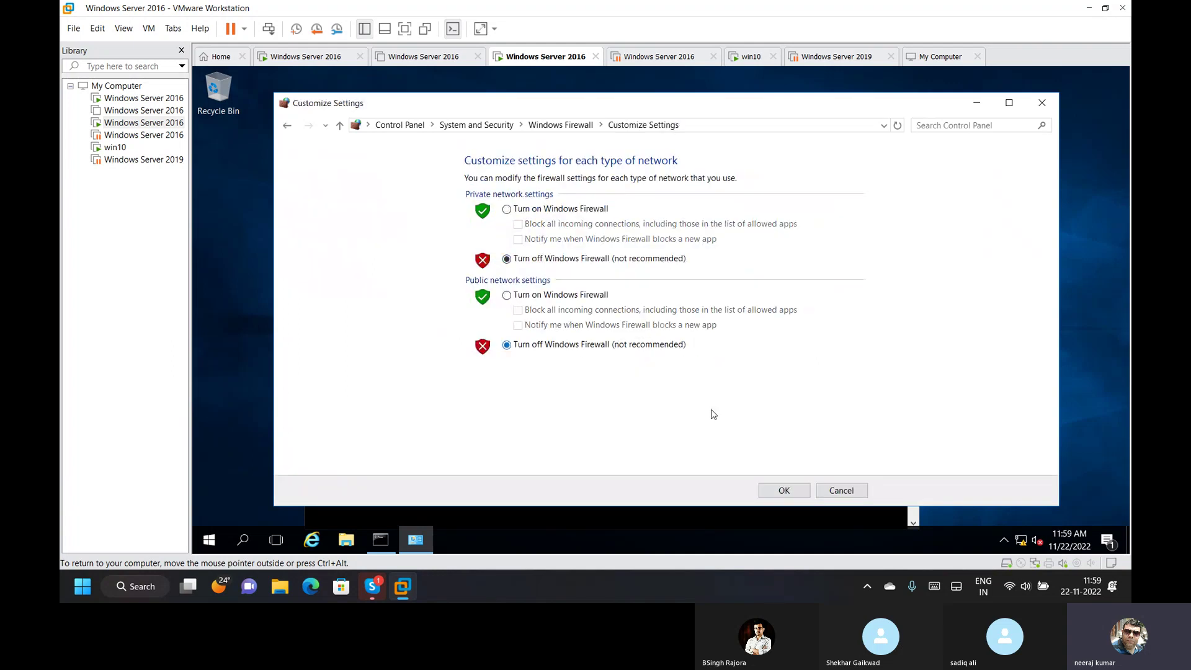
click(787, 491)
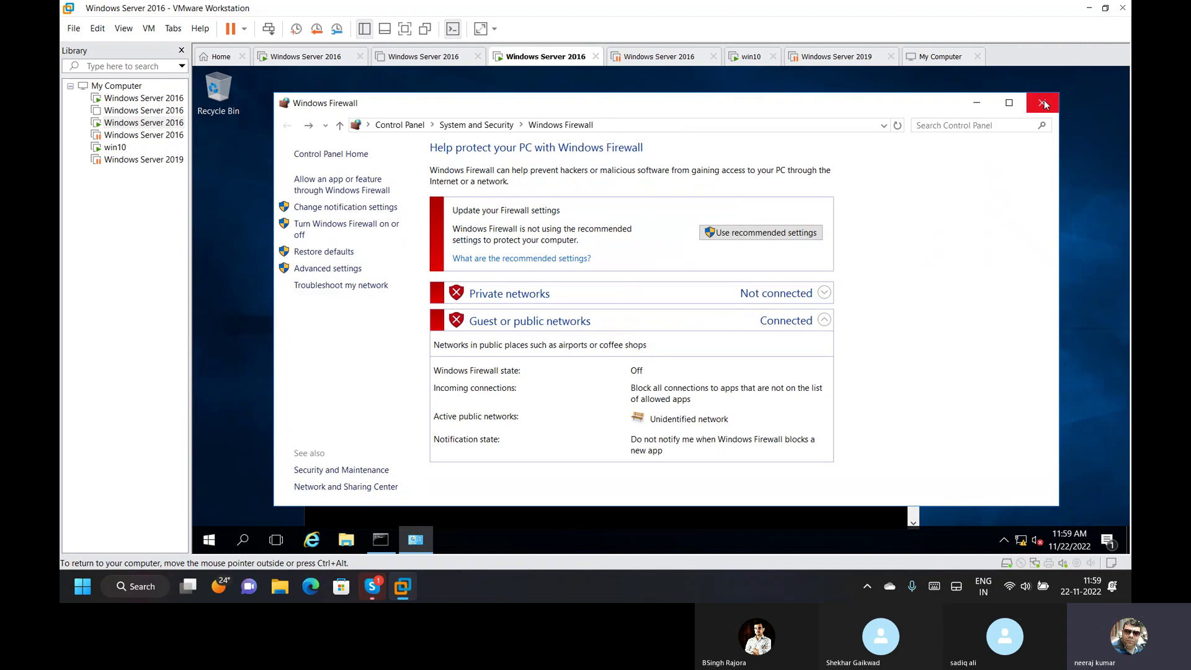
click(1042, 102)
drag(562, 288, 773, 296)
key(Up)
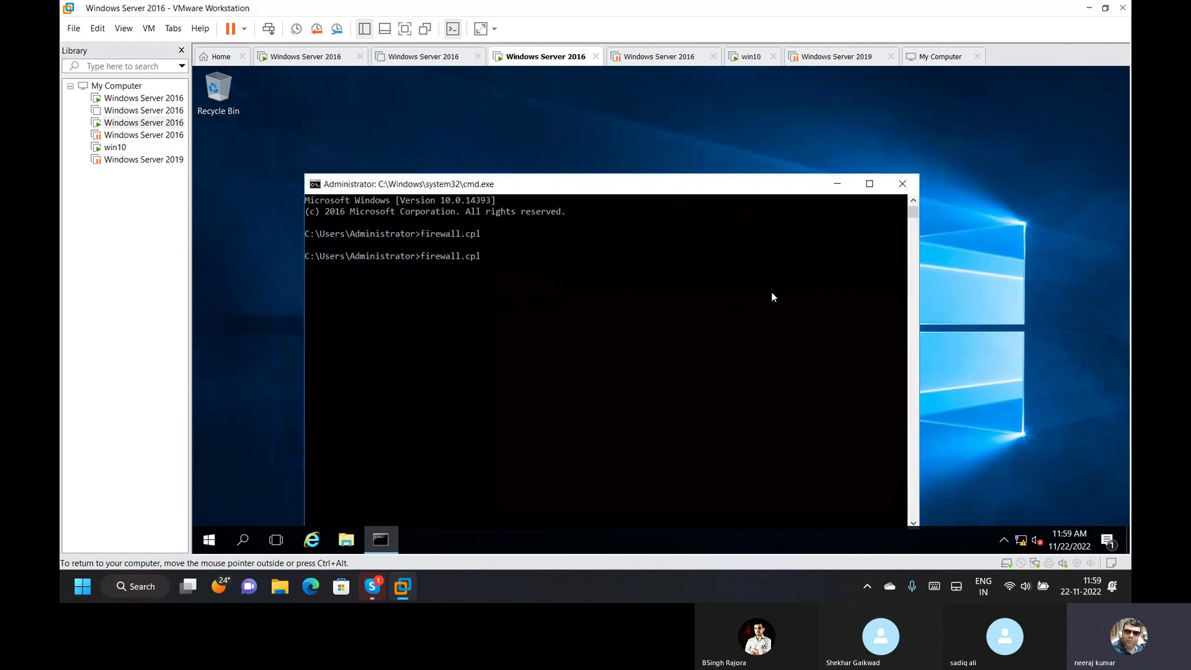
Run ping server2 twice, which cannot find the host.
key(BackSpace)
key(BackSpace)
key(BackSpace)
key(BackSpace)
key(BackSpace)
key(BackSpace)
key(BackSpace)
key(BackSpace)
key(BackSpace)
key(BackSpace)
key(BackSpace)
key(BackSpace)
text(ping server2)
key(Return)
key(Up)
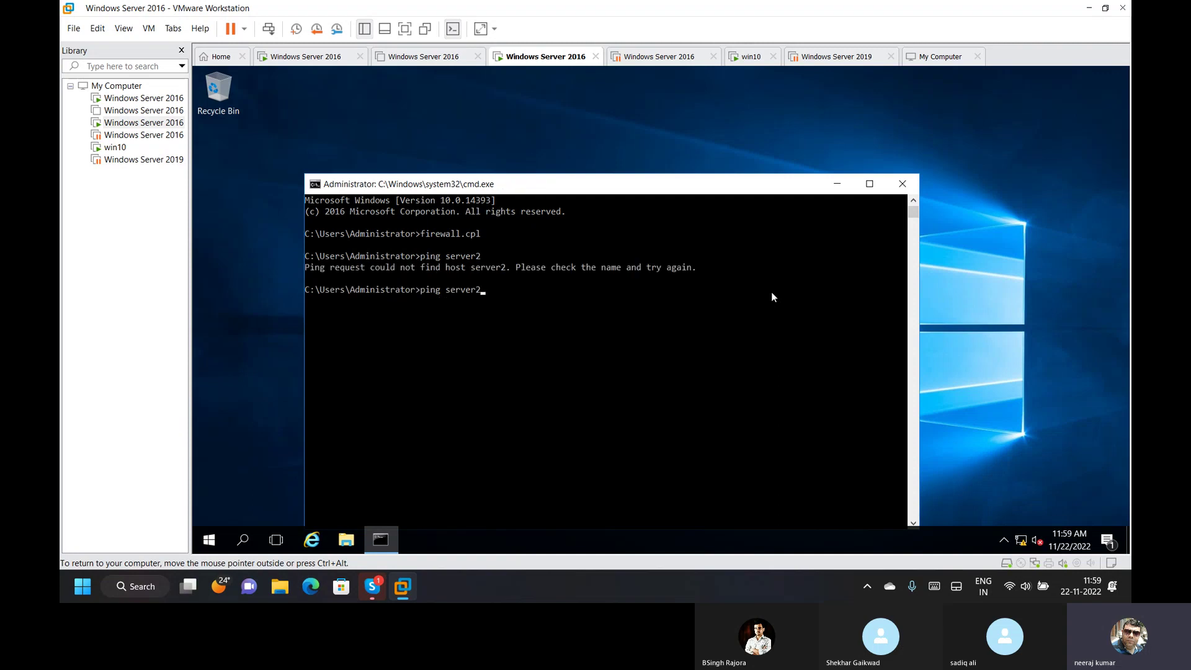
key(Return)
Ping server200 and then server200 -4, getting replies over IPv6 and from 192.168.1.200.
text(ping )
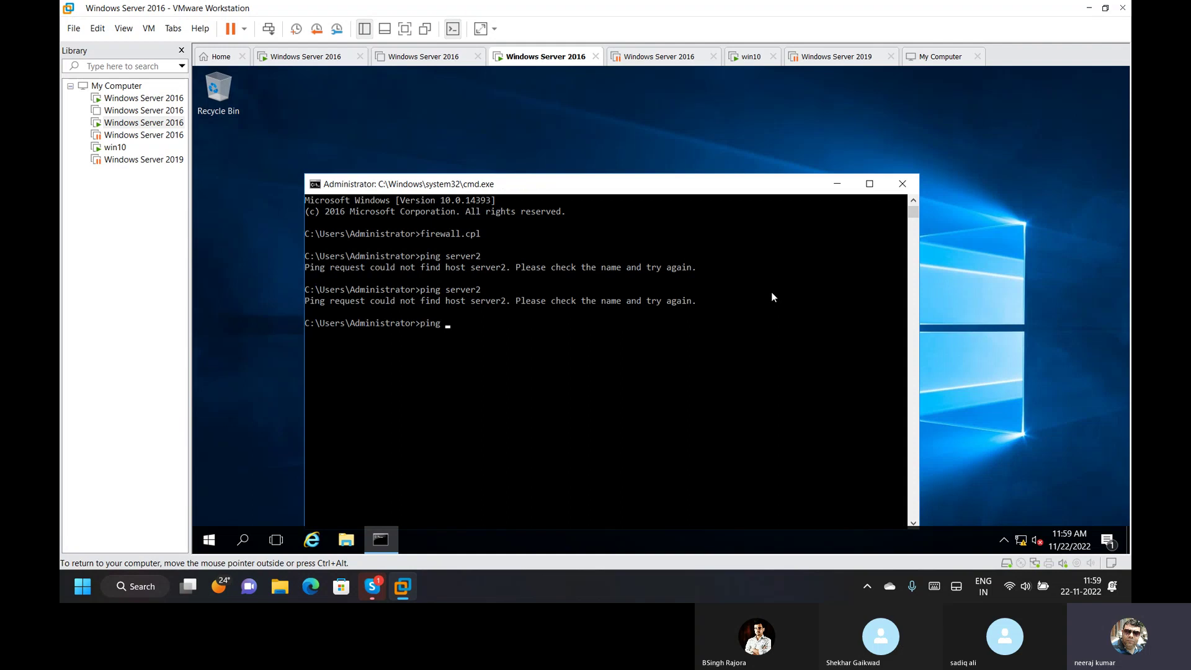
text(server200)
key(Return)
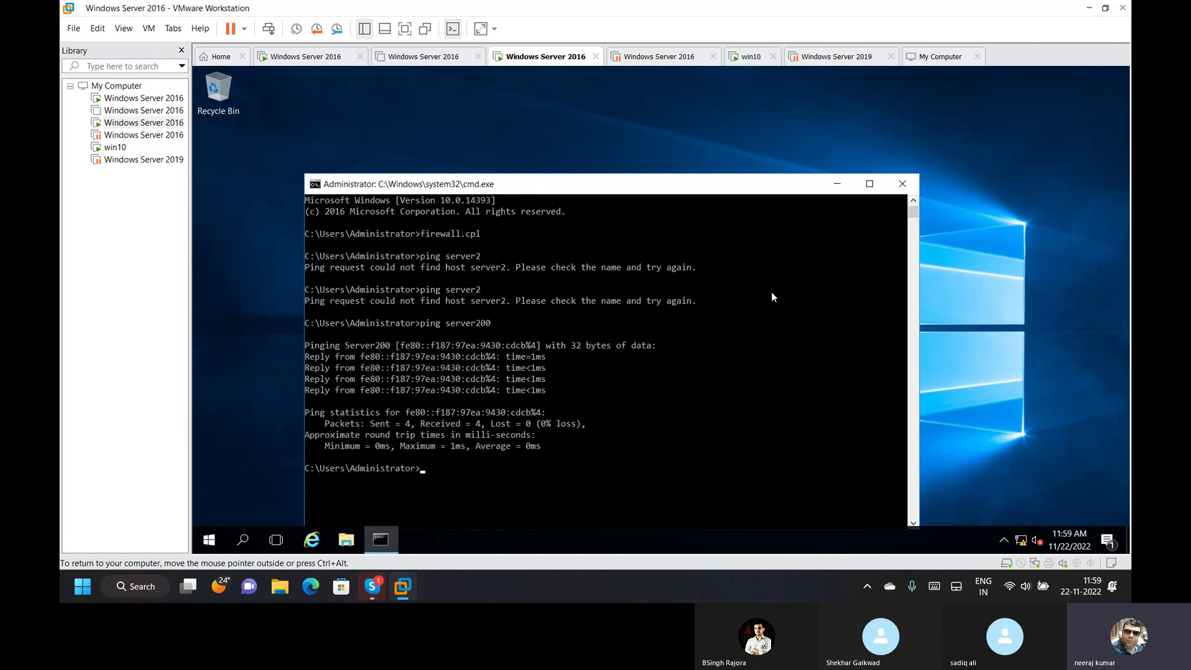
key(Up)
text(-4)
key(Return)
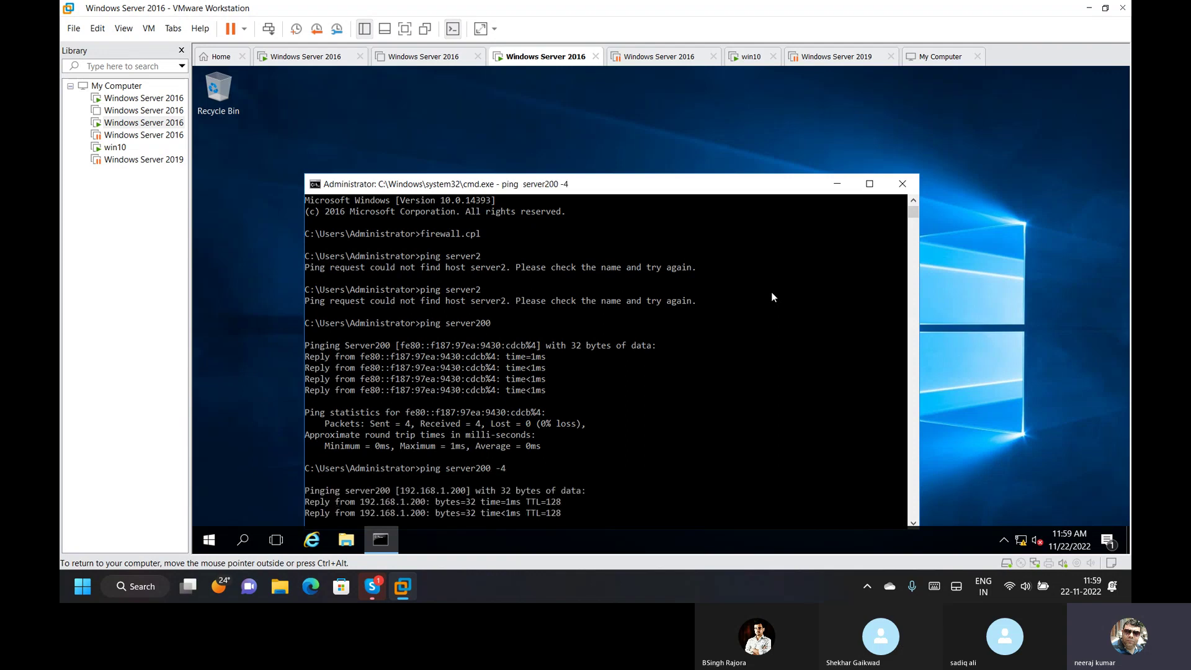
drag(671, 189, 714, 110)
On the DNS server VM, refresh delhi.com to show Server02 at 192.168.1.22.
click(323, 58)
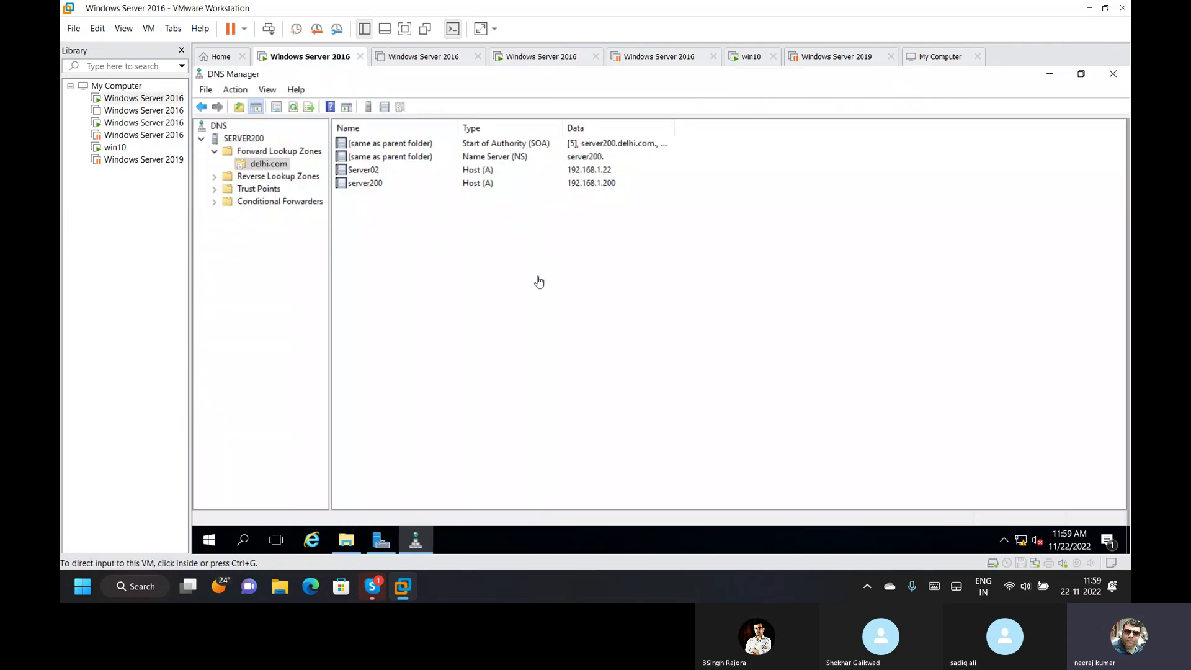
right_click(367, 338)
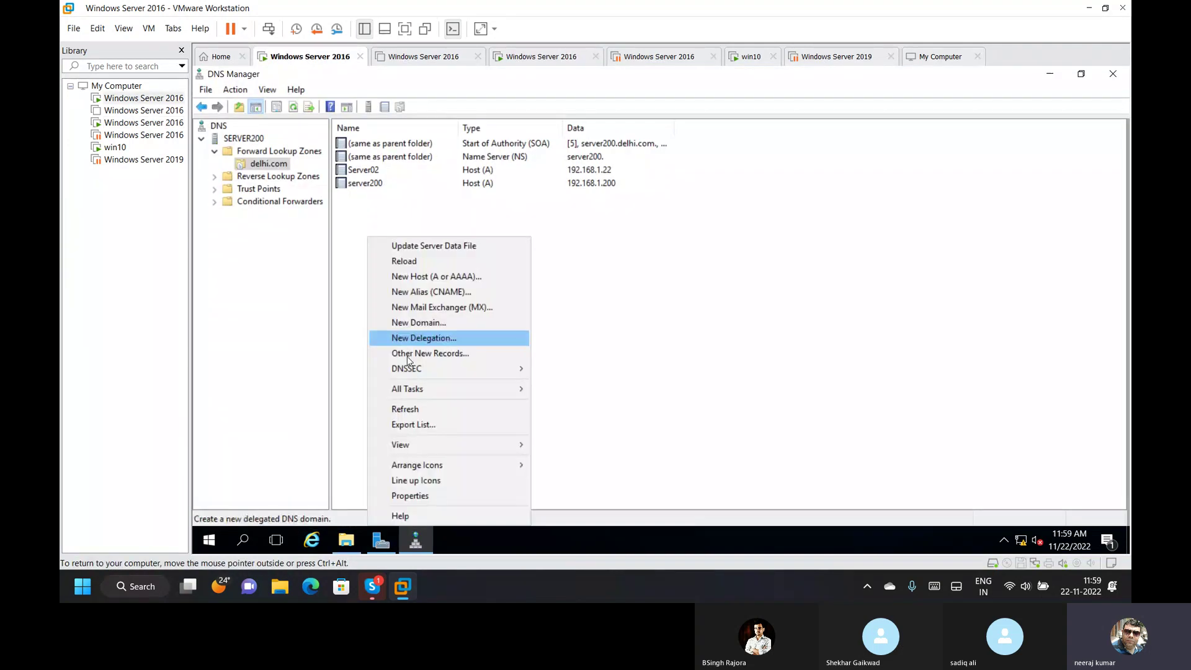
click(432, 409)
click(377, 169)
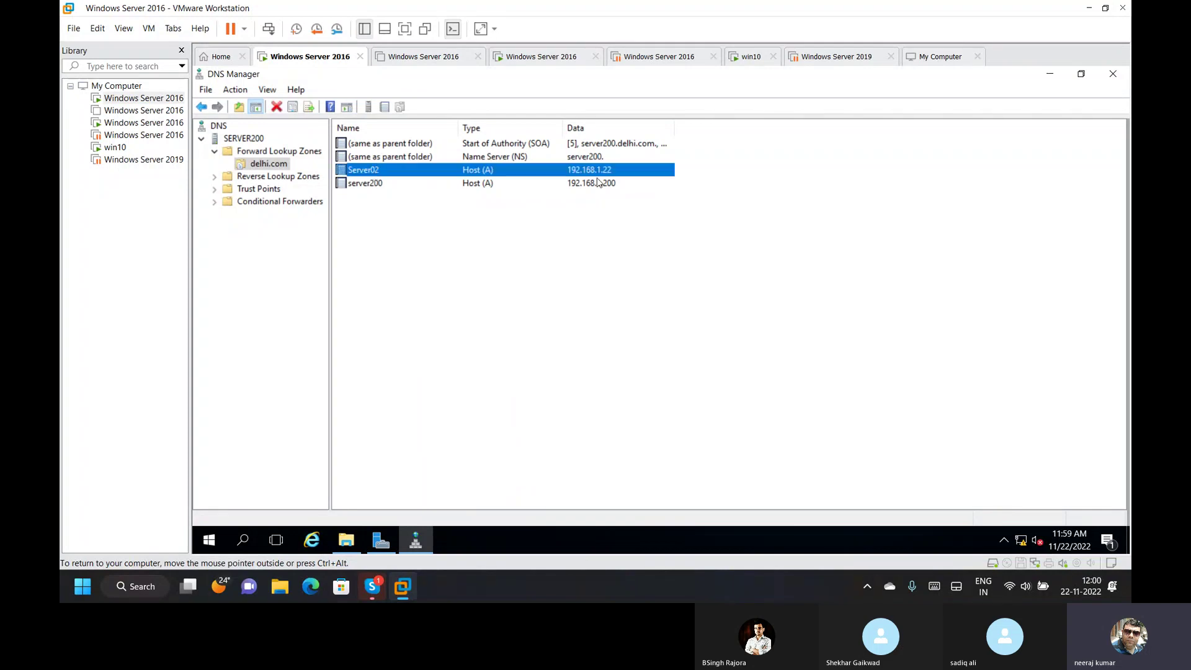
click(599, 354)
From a cmd prompt, ping server2 (fails) and server200 (replies), then close the prompt.
key(super+r)
text(cd)
key(BackSpace)
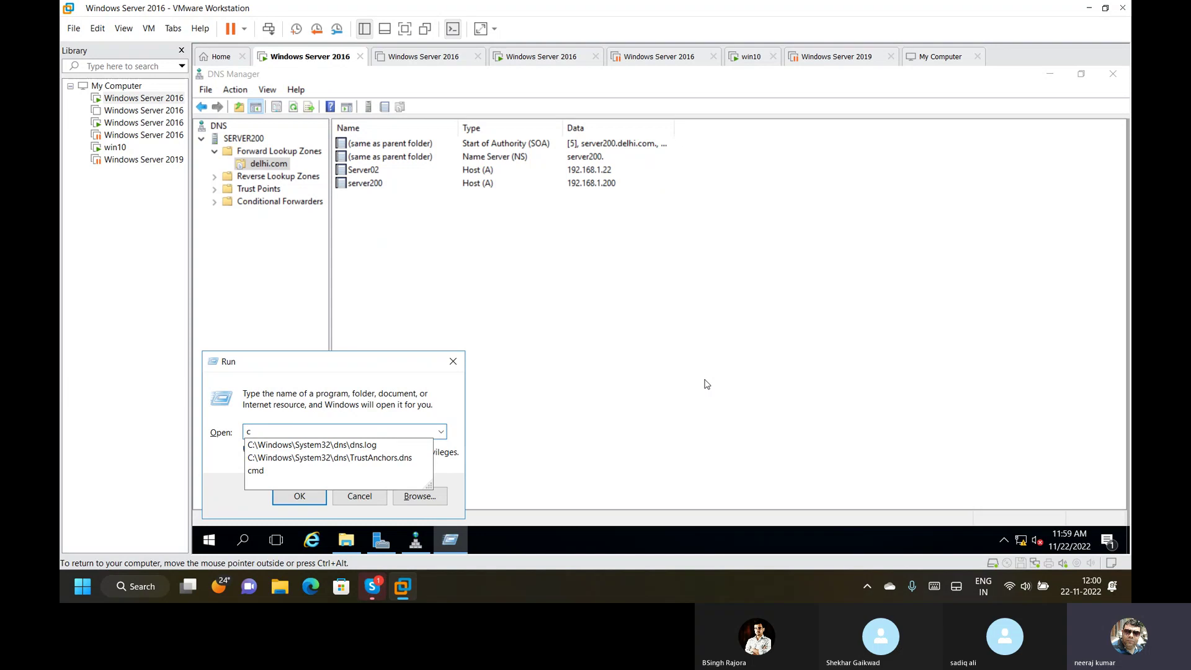
text(med)
key(Return)
key(Return)
text(cmd)
key(Return)
text(p)
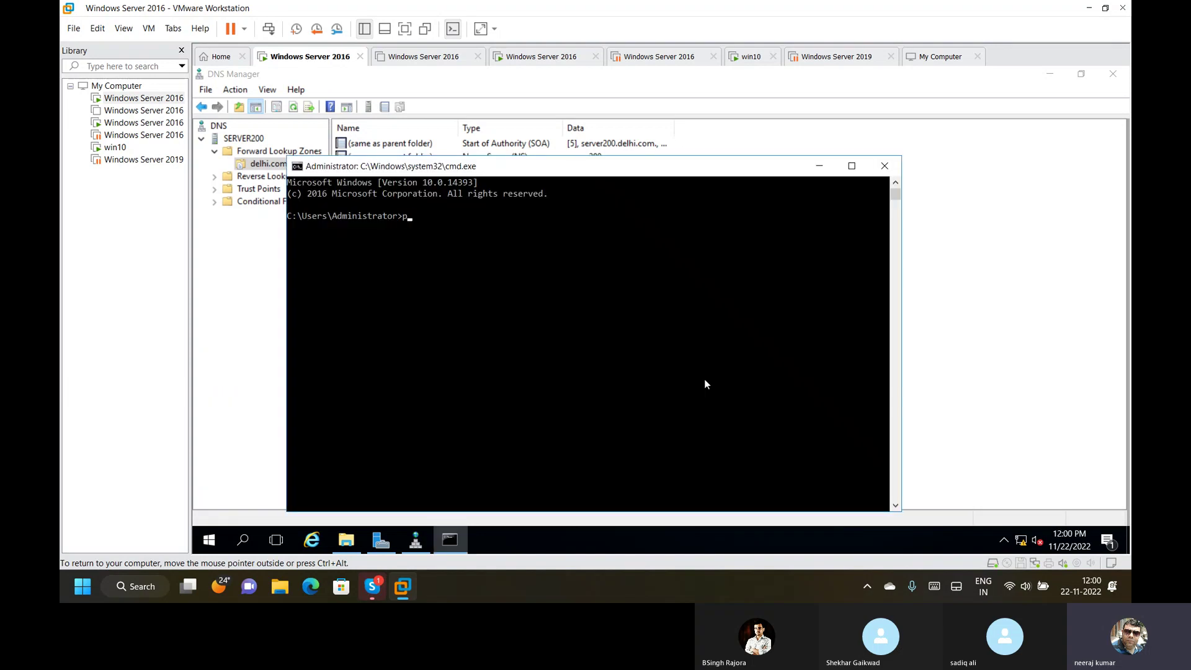
text(ing server)
text(2)
key(Return)
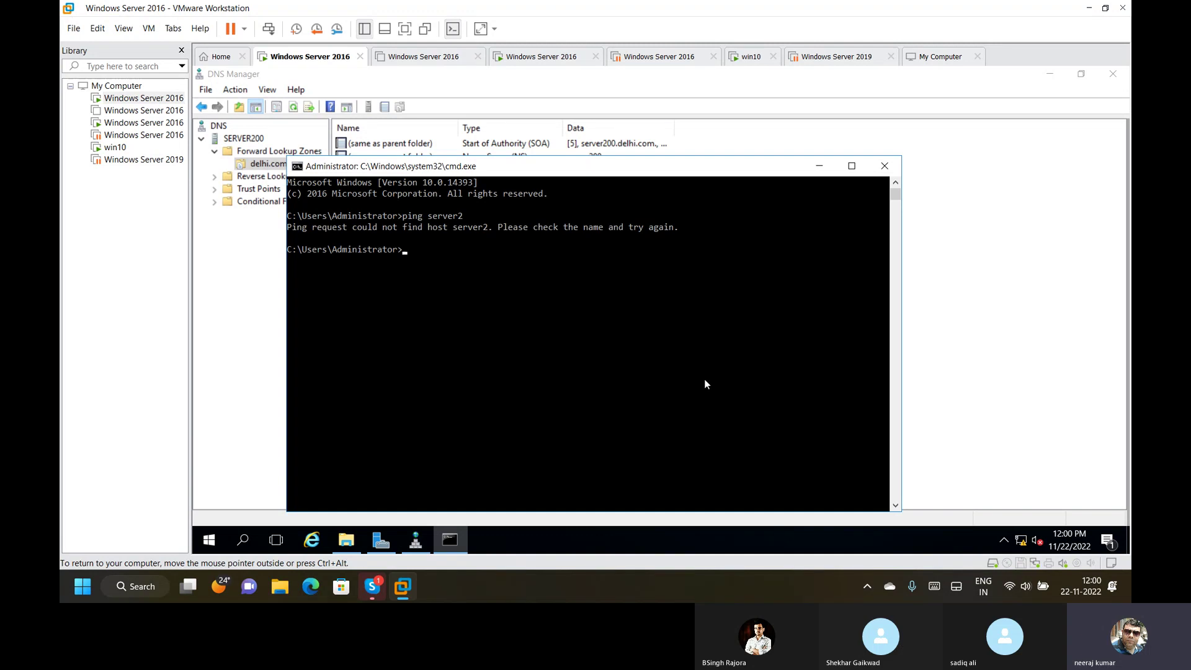
key(Up)
text(00)
key(Return)
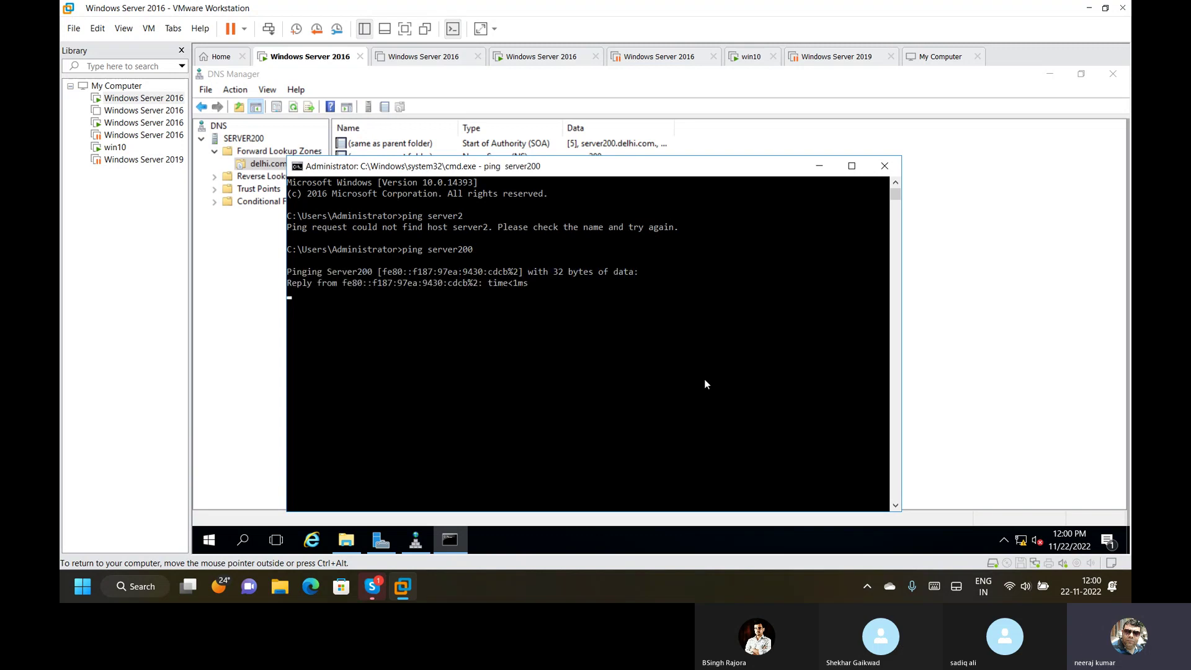
click(884, 166)
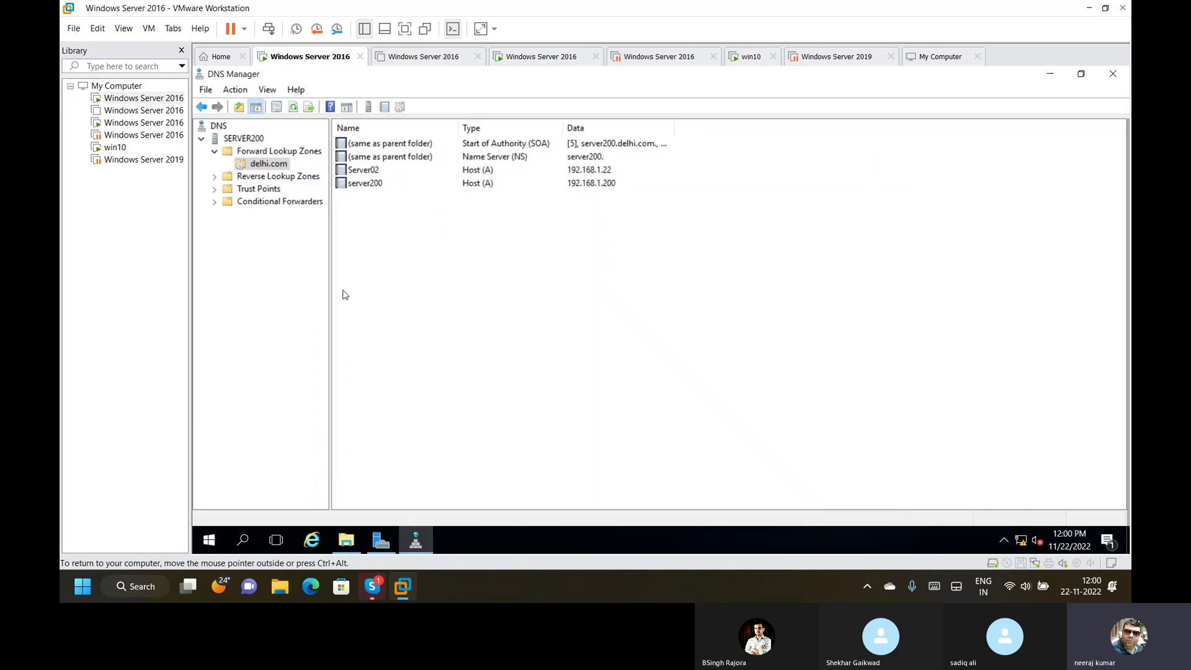
Refresh delhi.com and the 1.168.192.in-addr.arpa reverse zone to show its pointer records.
right_click(275, 169)
click(318, 379)
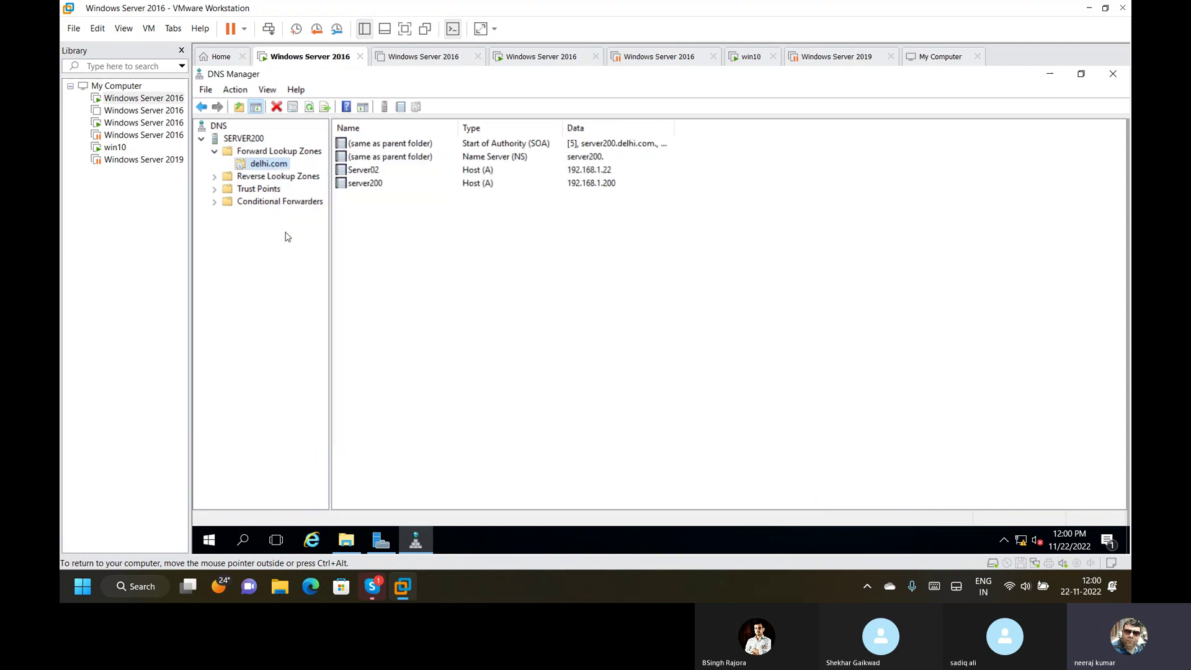
click(272, 177)
right_click(391, 200)
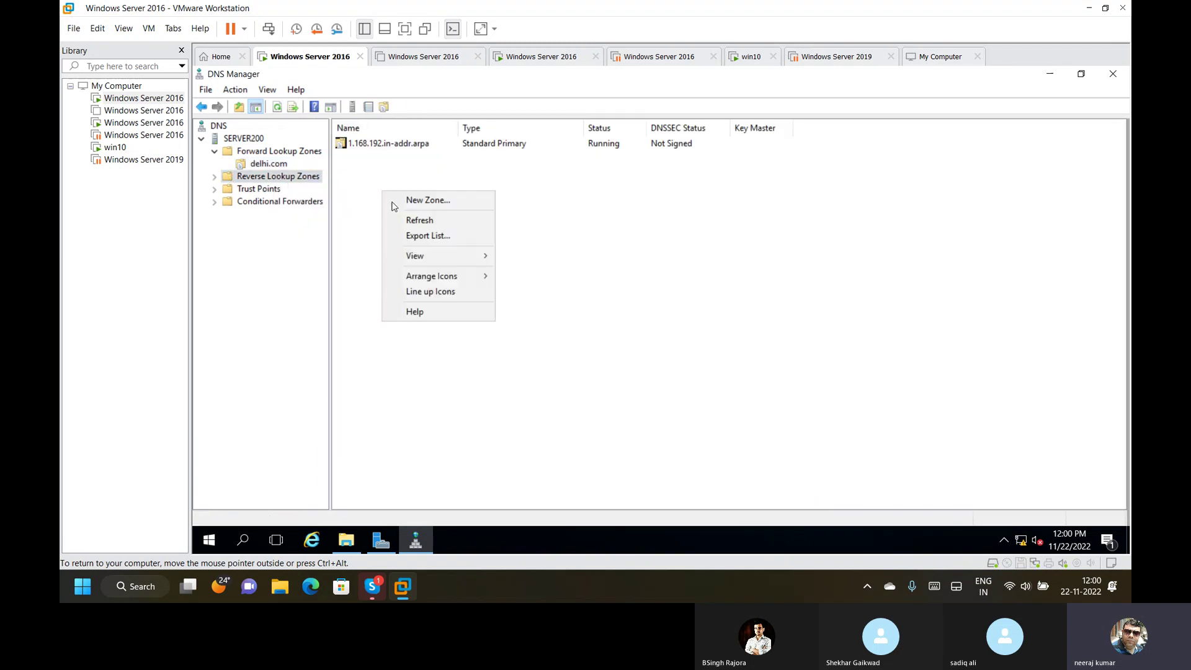
click(407, 189)
double_click(392, 144)
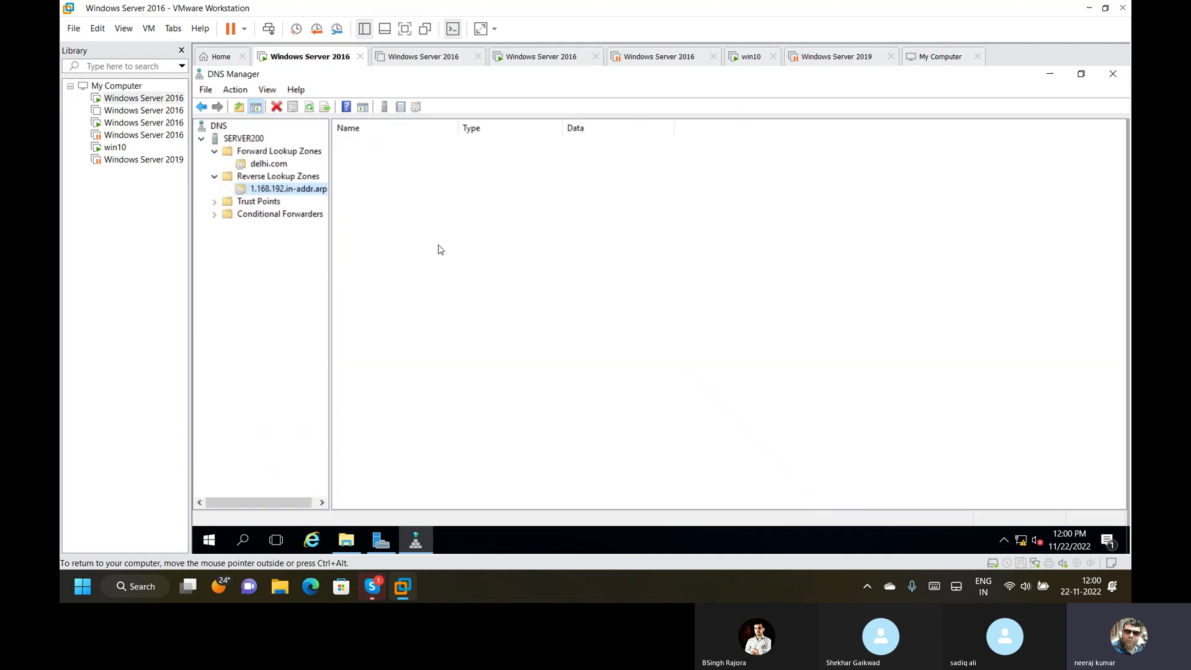
right_click(392, 239)
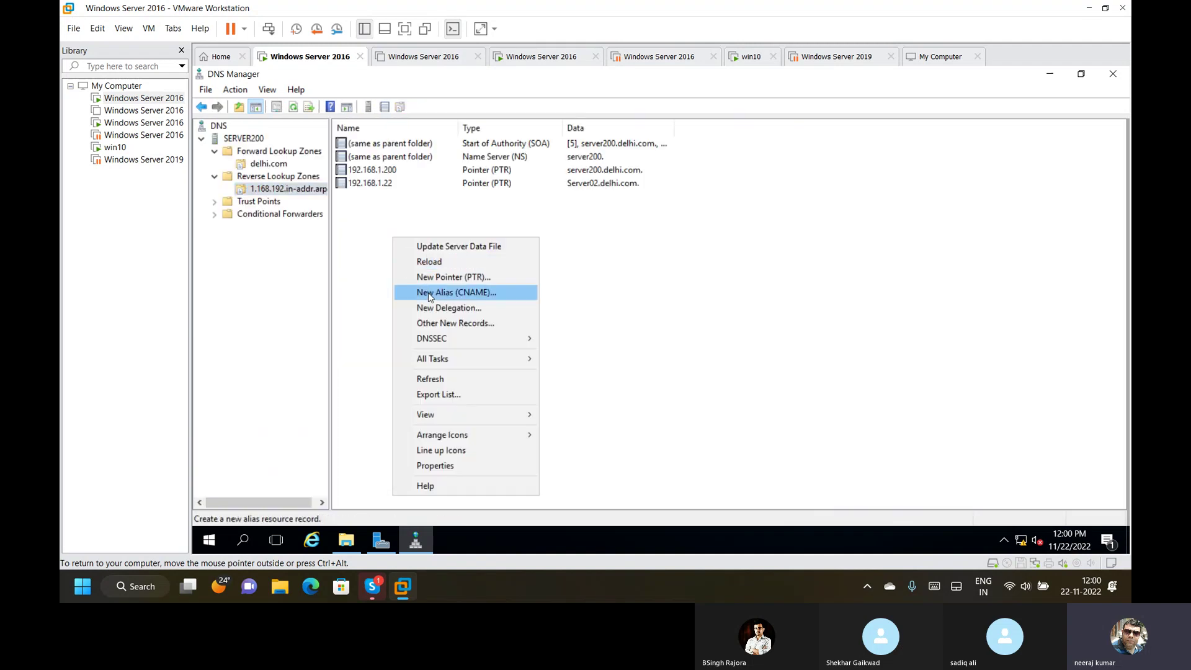
click(434, 380)
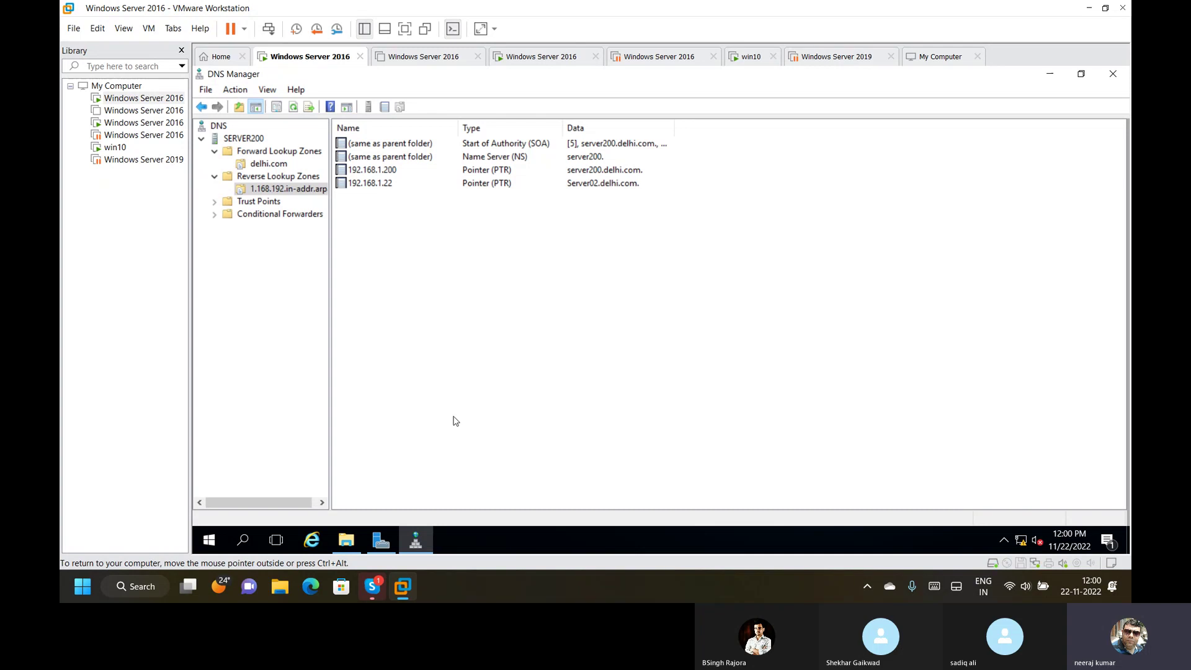
Bring DNS Manager back in front of Server Manager, then switch to the client VM.
click(422, 551)
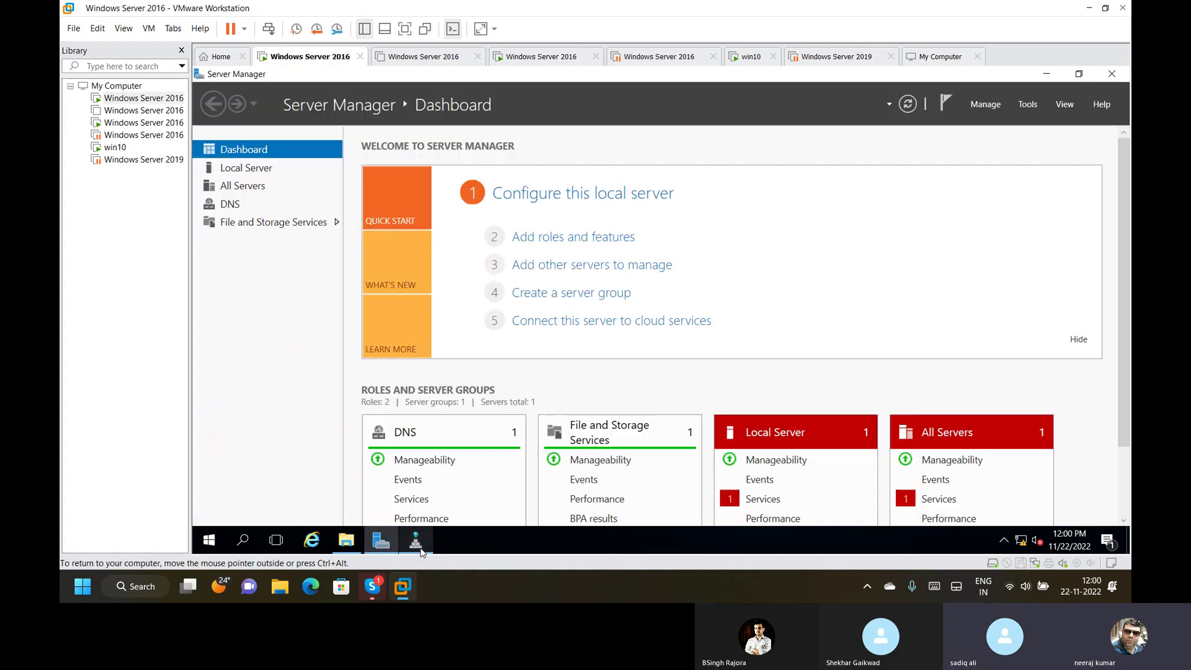
click(420, 548)
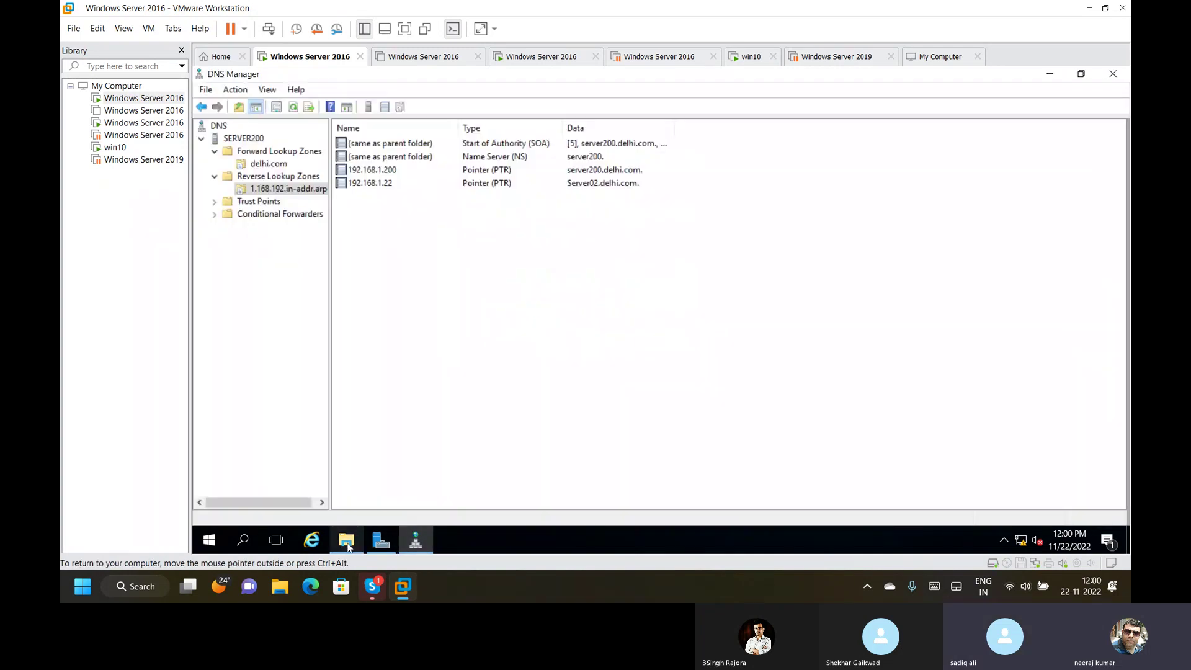
click(384, 541)
click(382, 538)
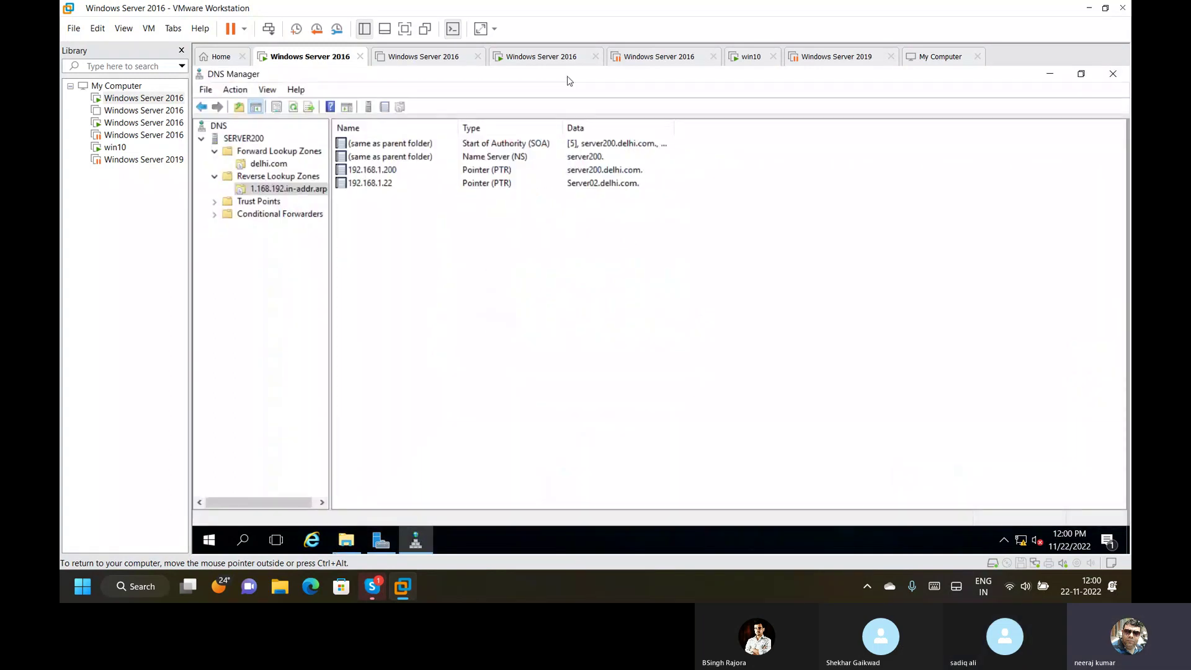
click(546, 58)
Ping server02 from the console, then repeat it with -4 for IPv4 replies.
click(787, 399)
key(Up)
key(BackSpace)
key(BackSpace)
key(BackSpace)
key(BackSpace)
key(BackSpace)
key(BackSpace)
text(02)
key(Return)
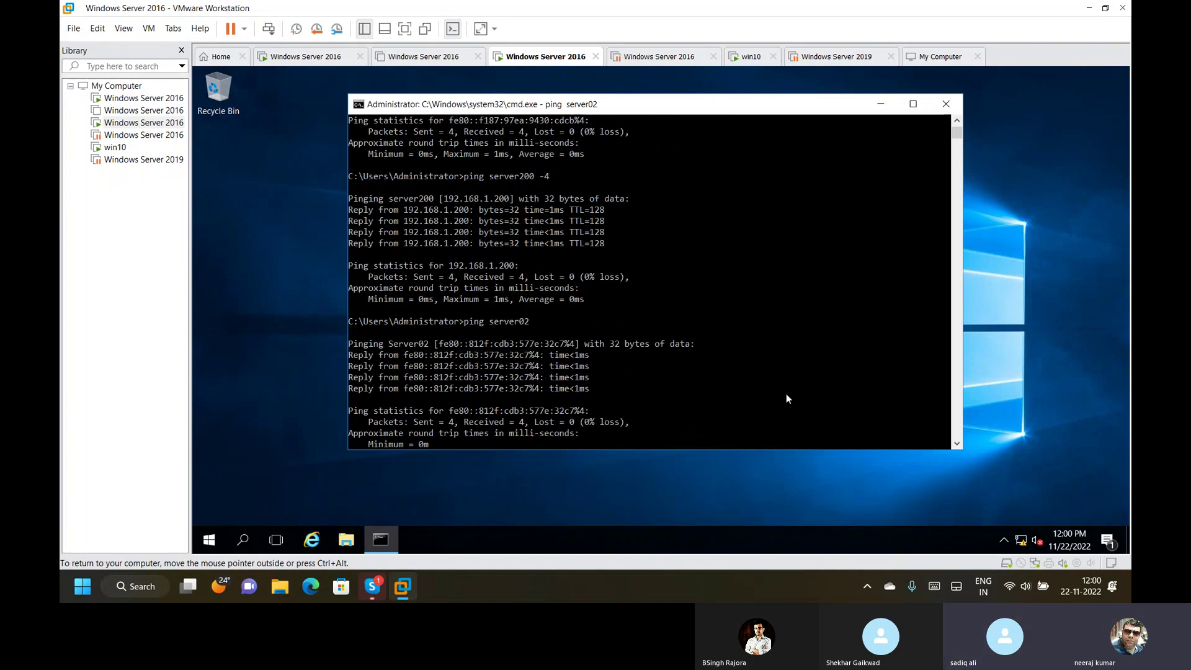
key(Up)
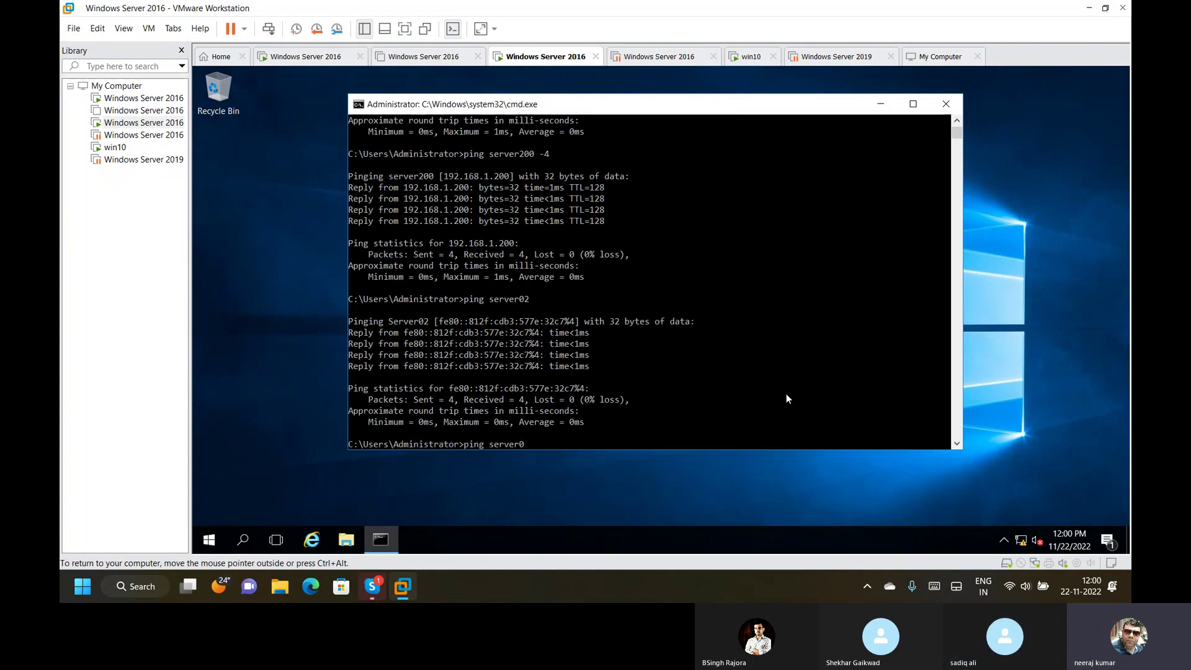
text(2 -4)
key(Return)
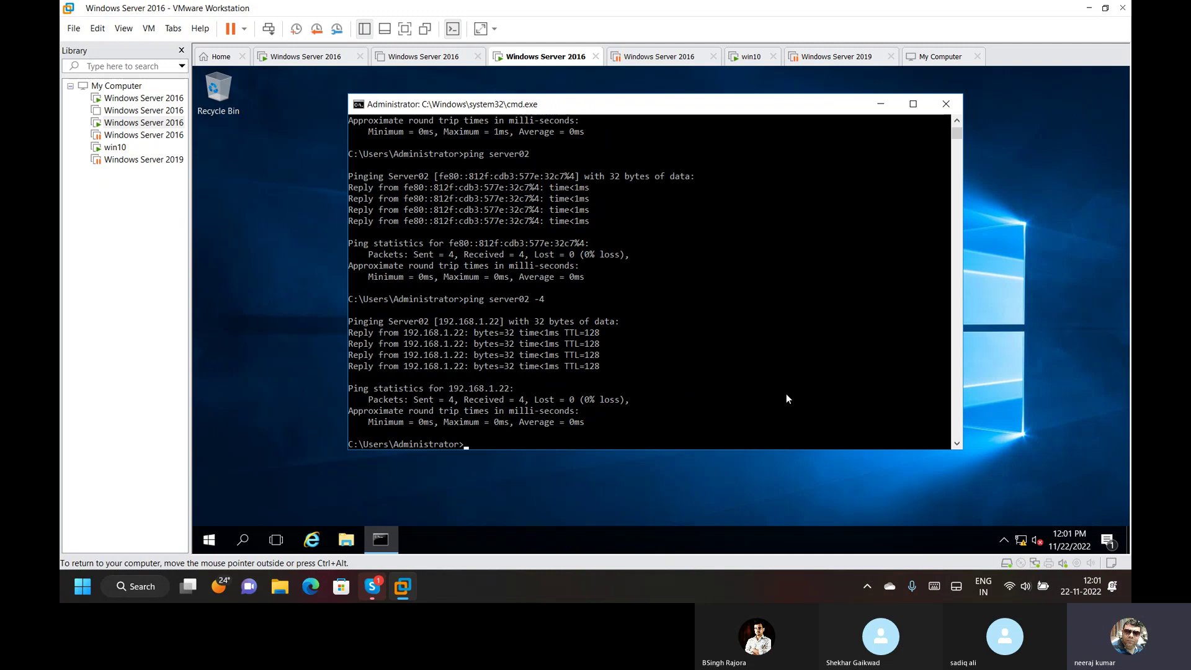
Ping server2, which fails to resolve, then ping server02 again and type nslookup.
key(Up)
key(BackSpace)
key(BackSpace)
text(2)
key(Return)
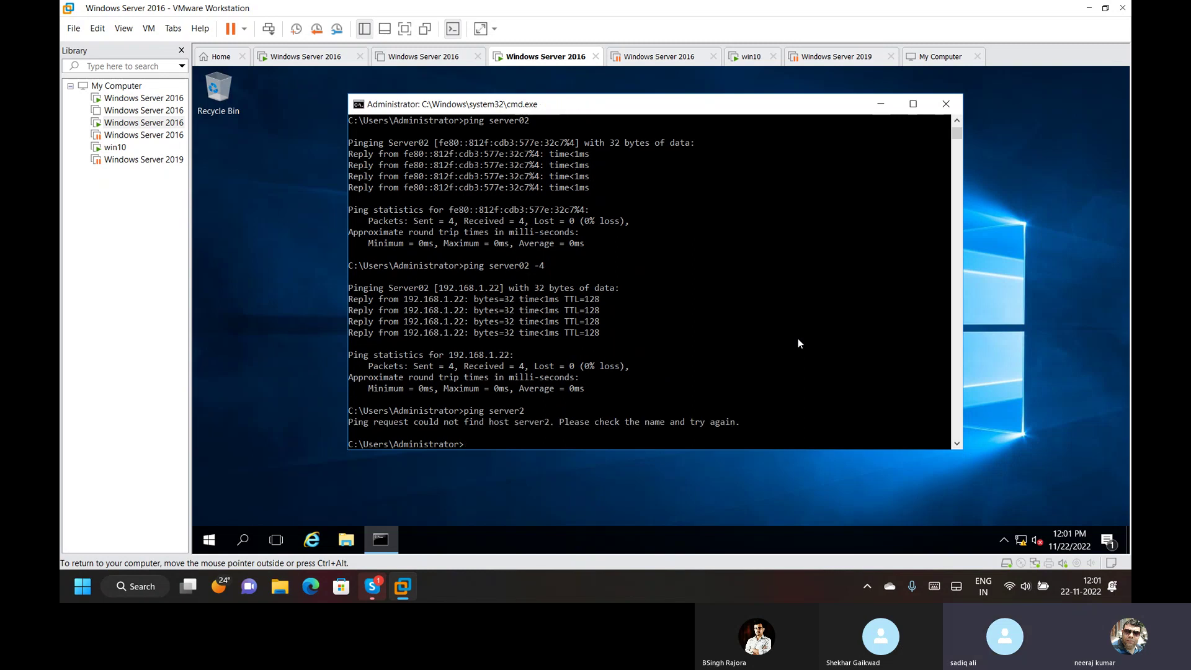
key(Up)
key(BackSpace)
text(02)
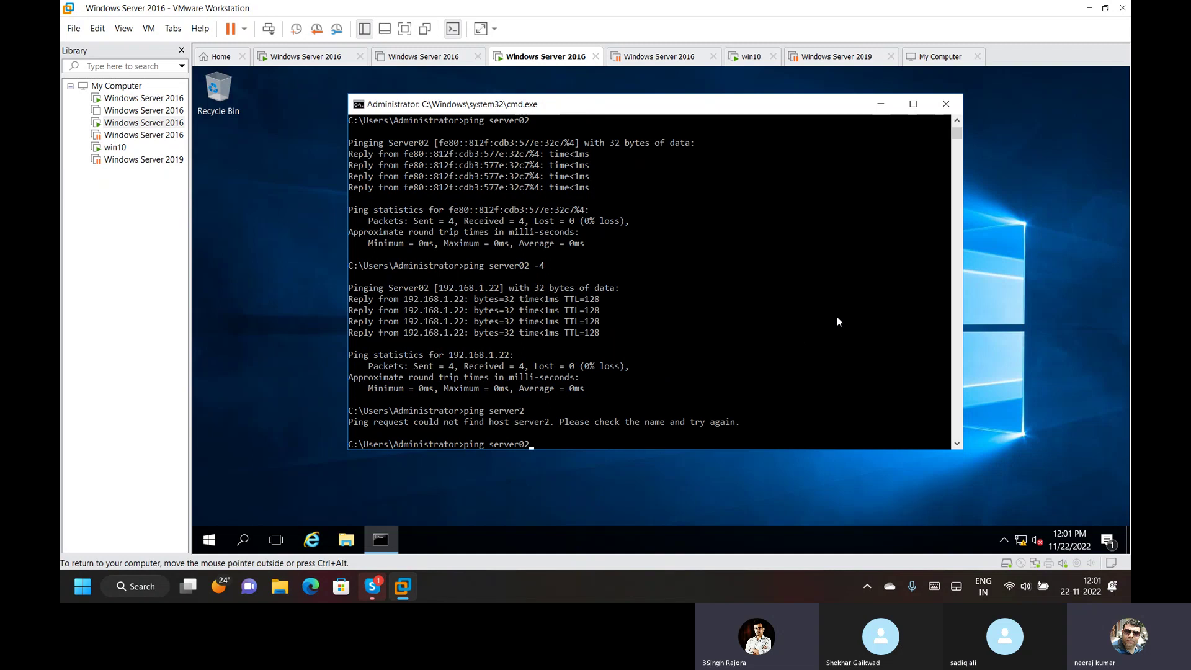
key(Return)
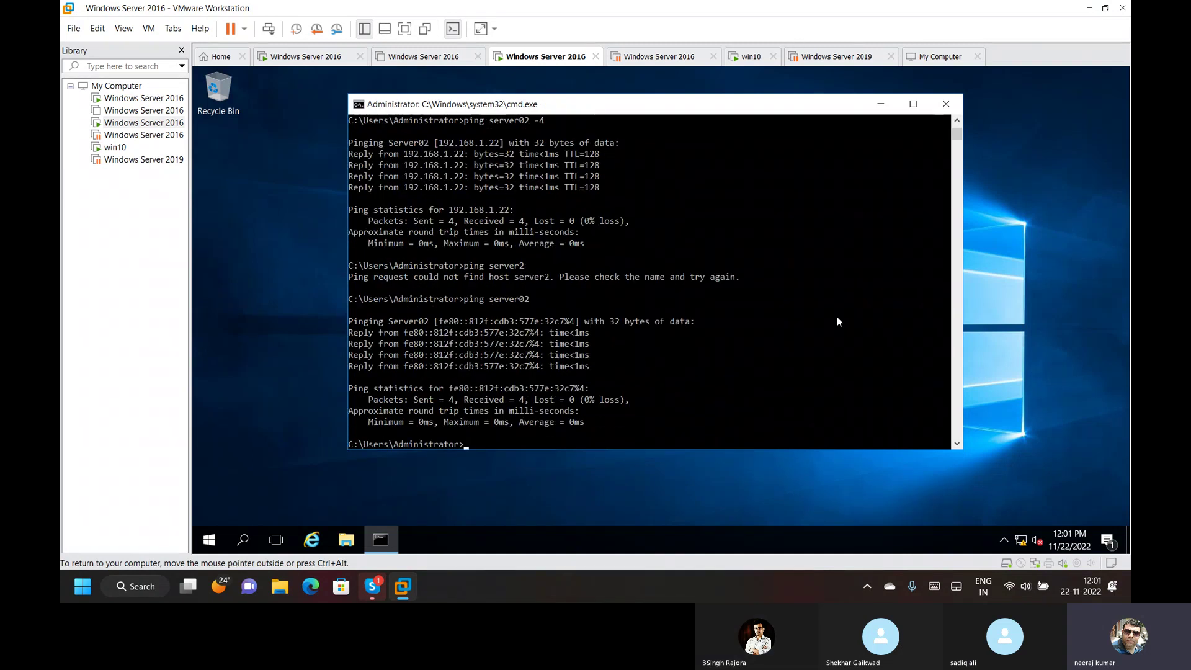
text(nslookup)
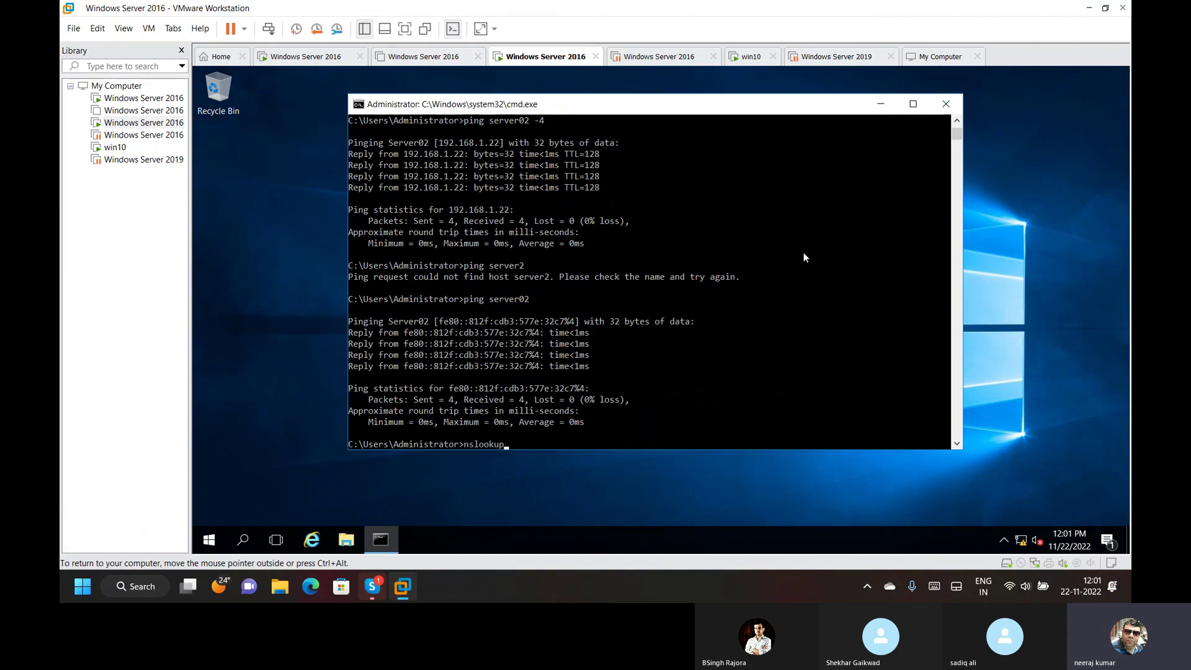
Reverse-look up 192.168.1.22 in nslookup, returning Server02.delhi.com, and close the command prompt.
key(Return)
text(19)
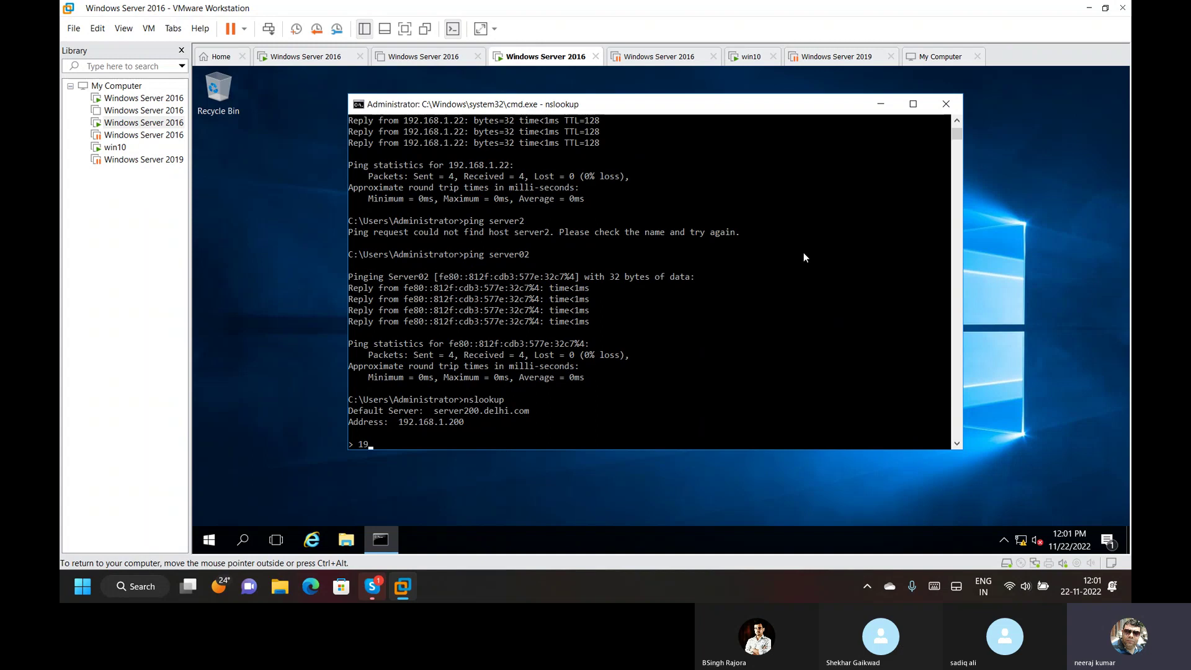
text(21168.1.22)
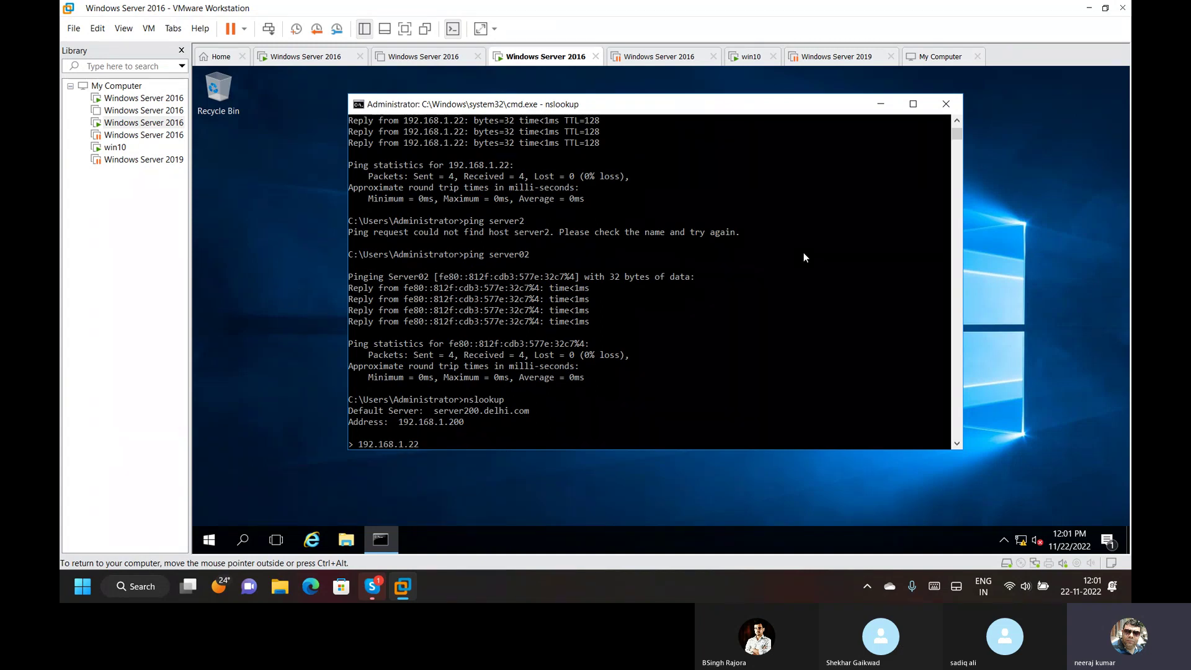
key(Return)
drag(393, 410, 453, 411)
click(490, 410)
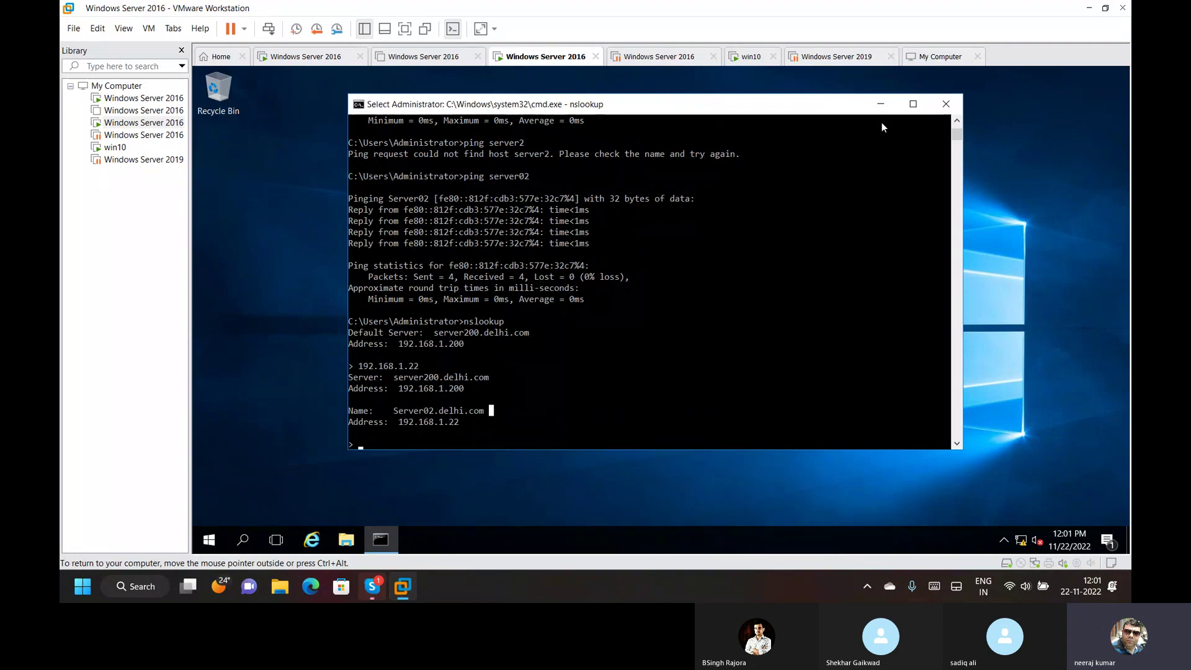
click(946, 103)
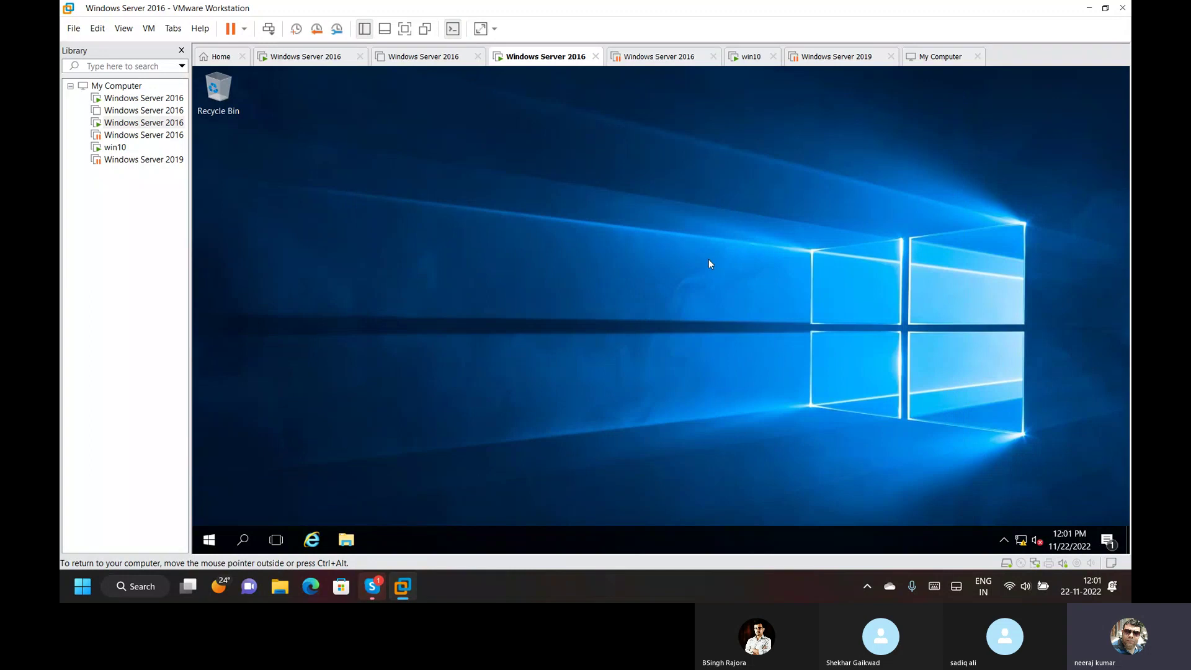
On the DNS server VM, refresh the reverse zone and delhi.com records in DNS Manager.
click(313, 61)
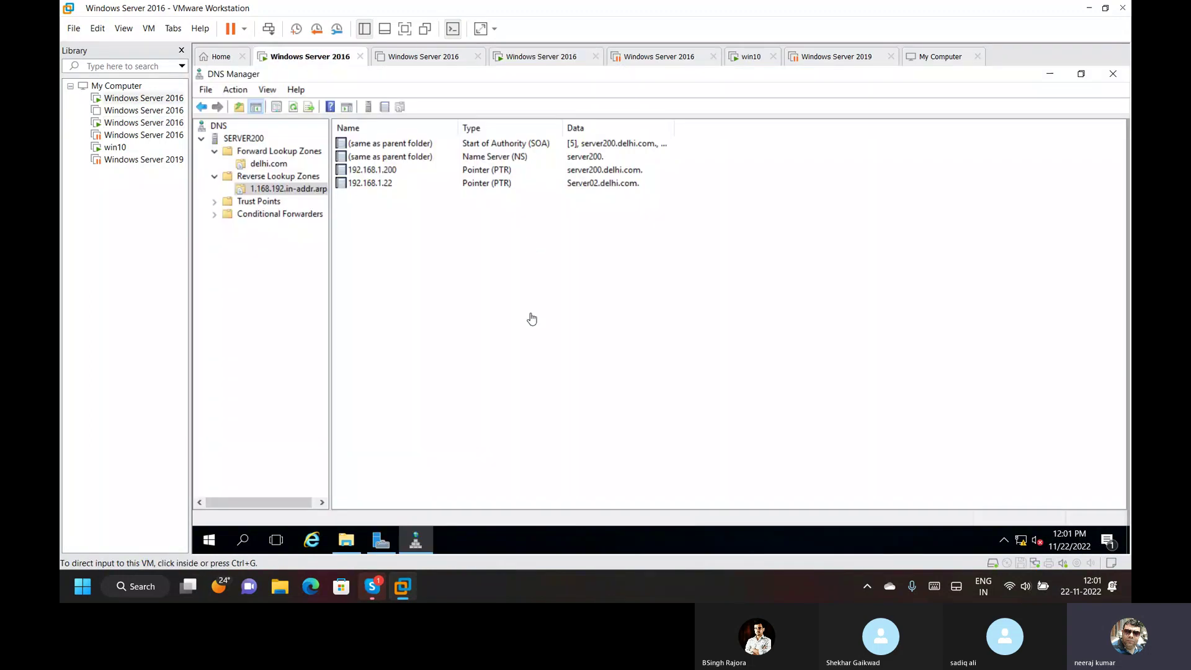
right_click(501, 341)
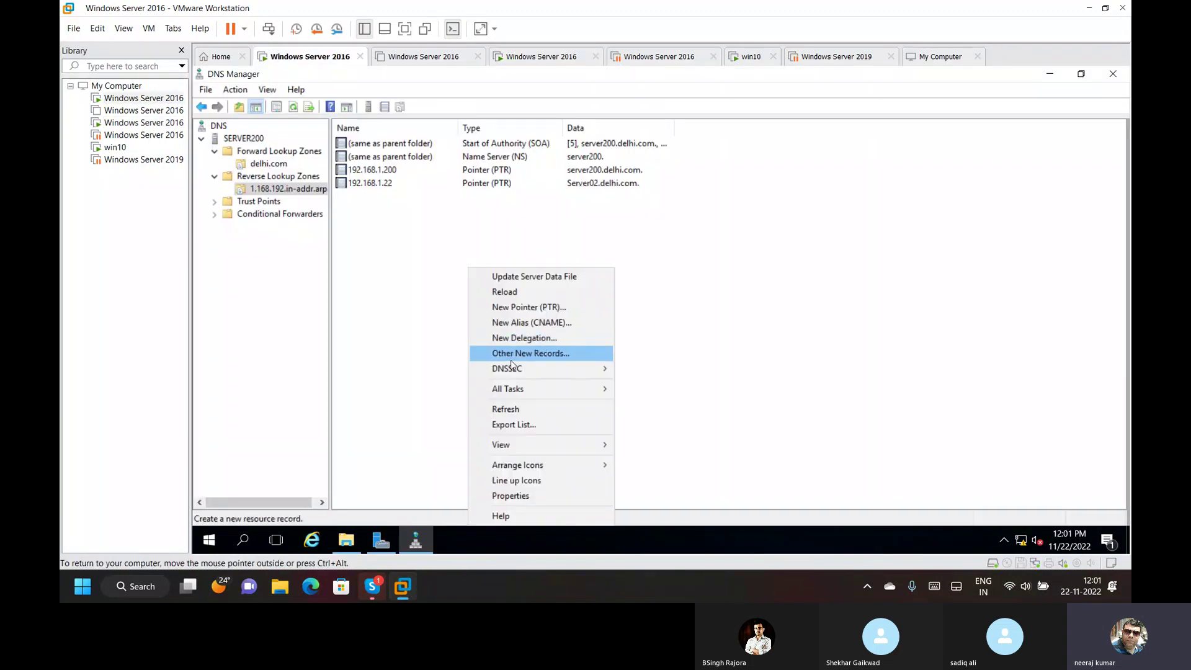
click(527, 409)
click(260, 165)
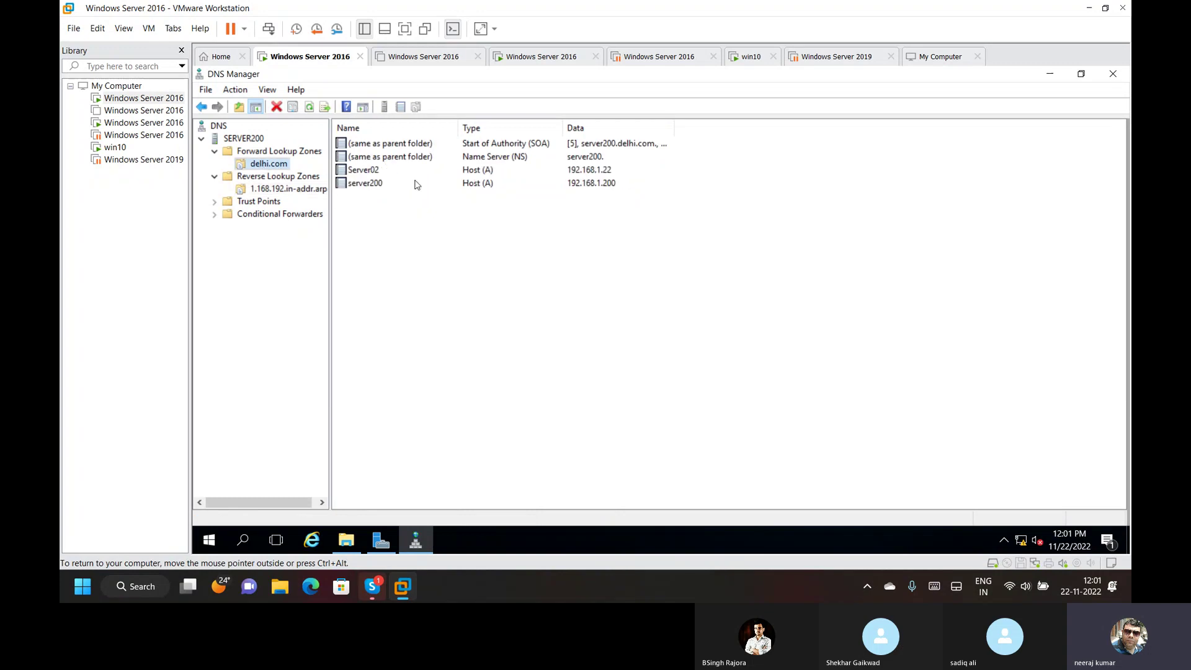
right_click(444, 305)
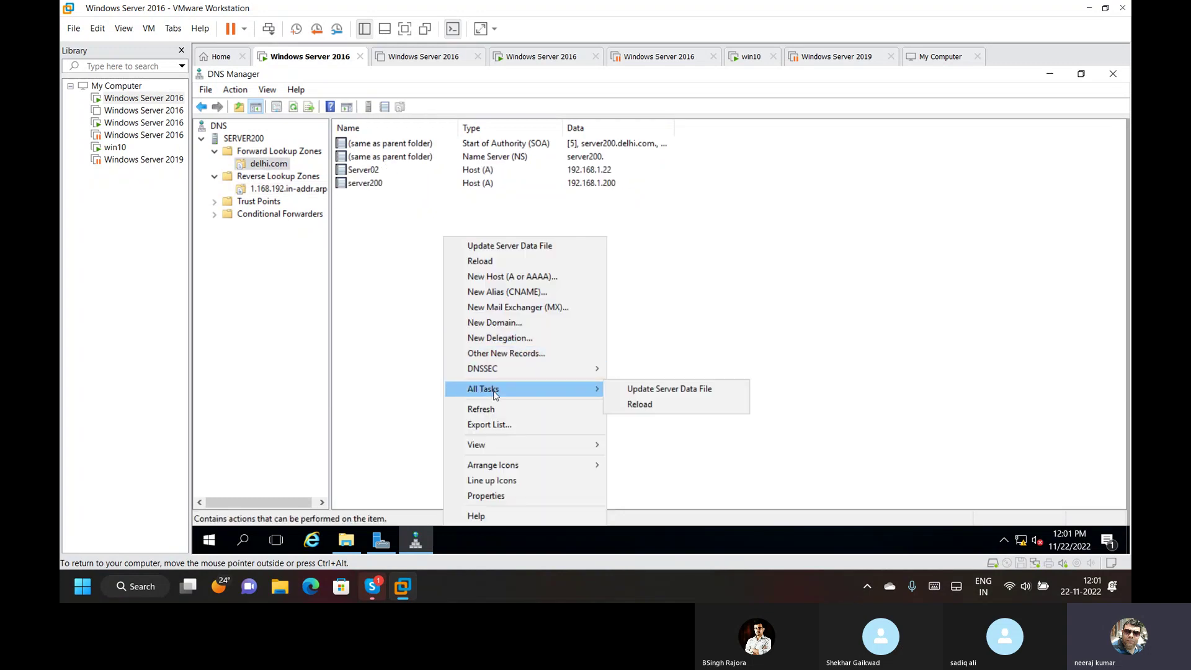
click(494, 409)
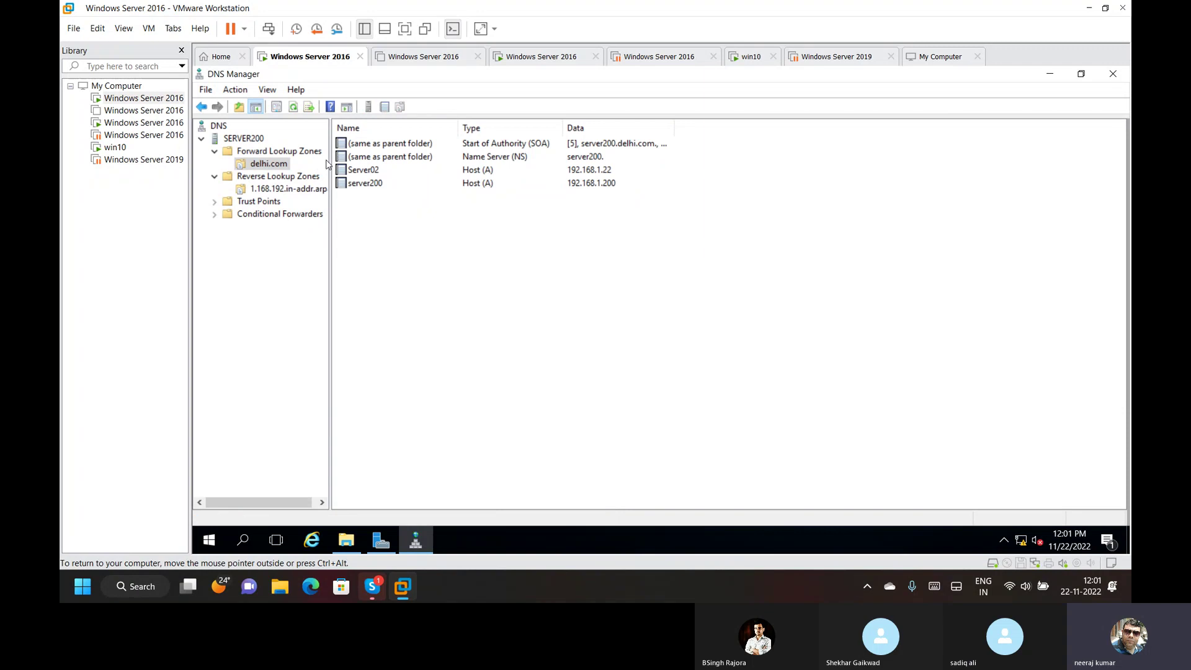
Review the delhi.com SOA properties without changes, then select the SERVER200 node.
double_click(443, 147)
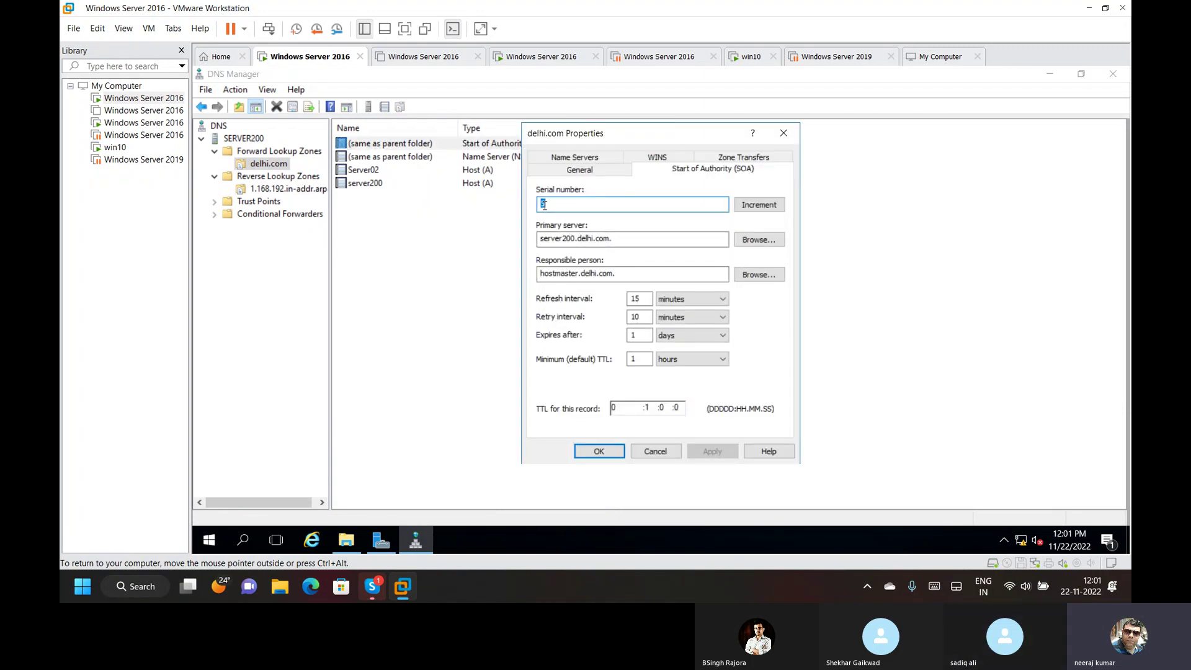
click(667, 454)
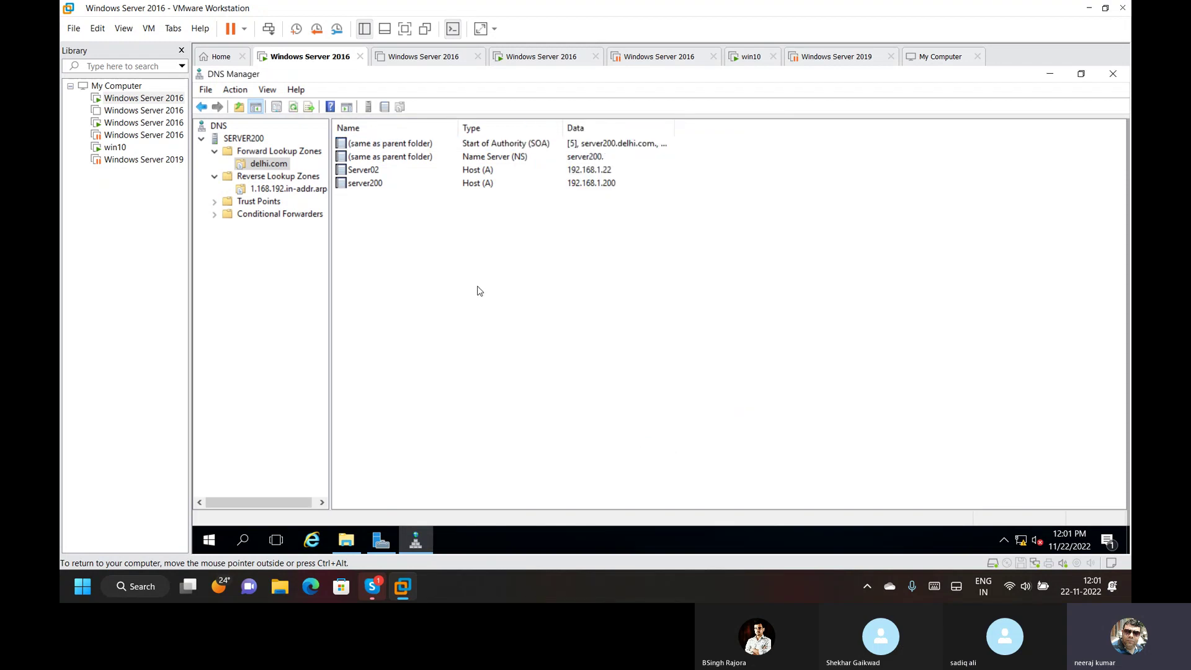
click(247, 140)
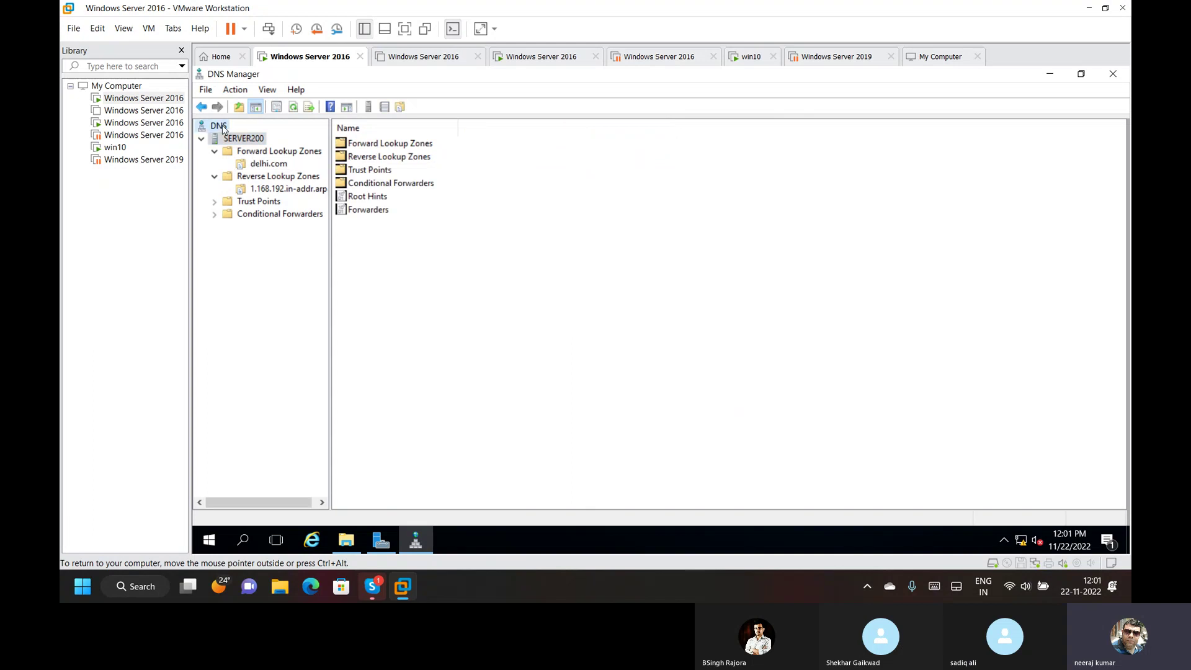
Review delhi.com and the reverse zone's PTR records, then close DNS Manager.
click(224, 129)
right_click(223, 128)
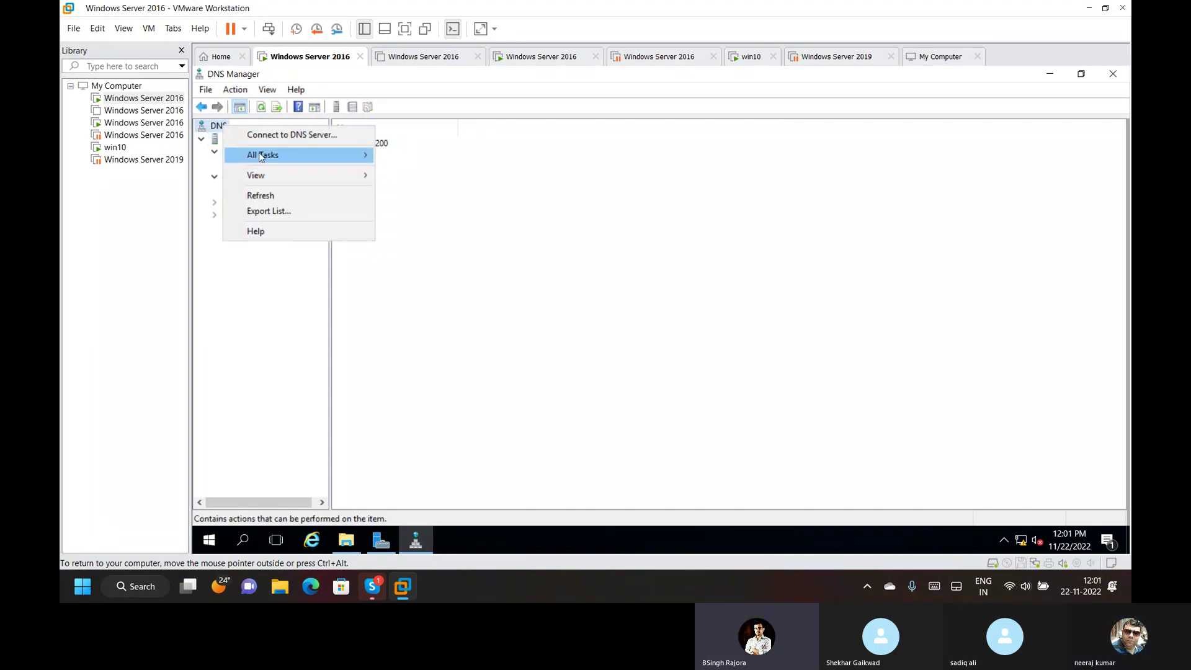
key(Escape)
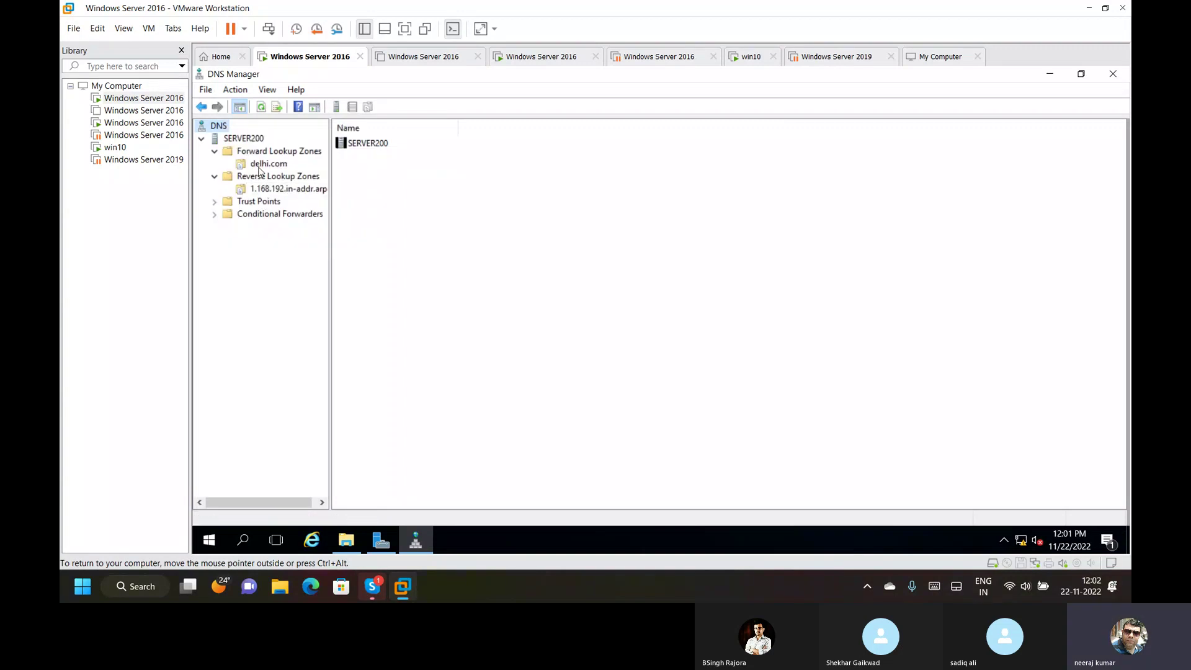
click(264, 151)
click(267, 163)
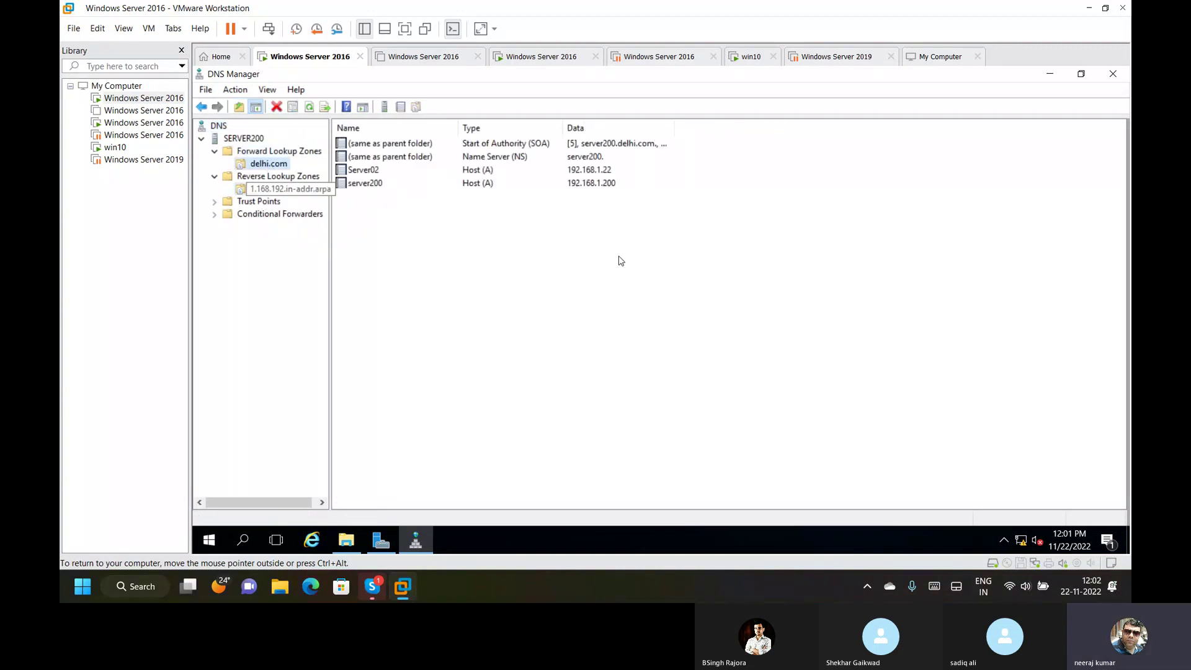
key(Down)
key(Down)
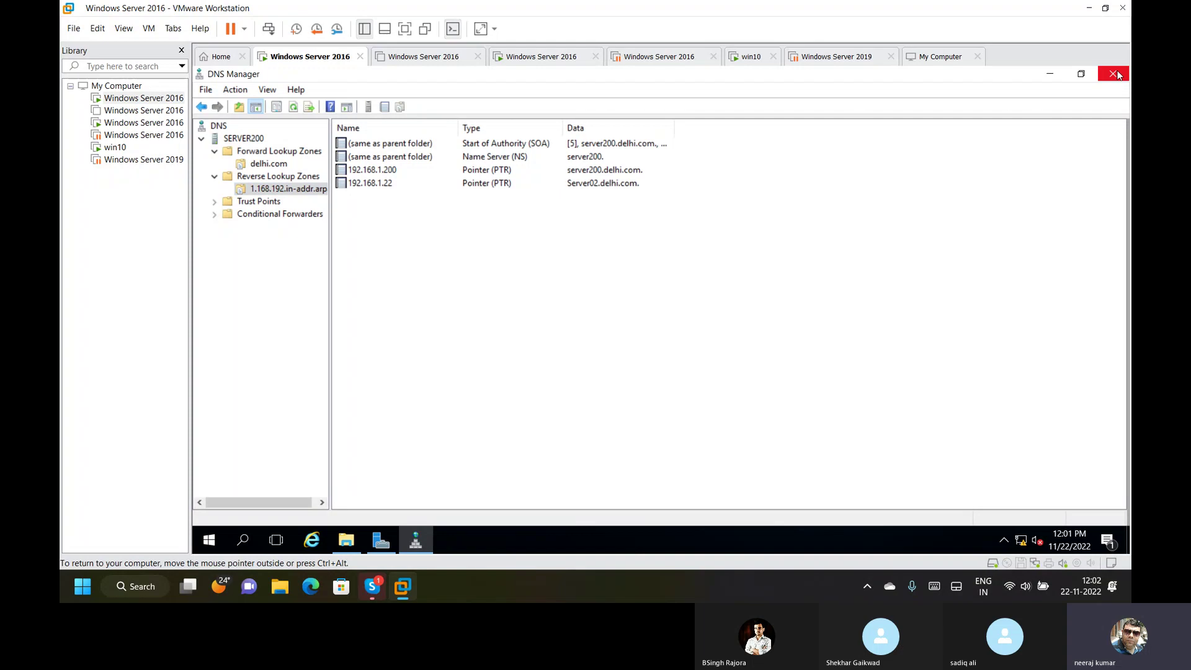
click(1113, 74)
right_click(403, 244)
click(471, 285)
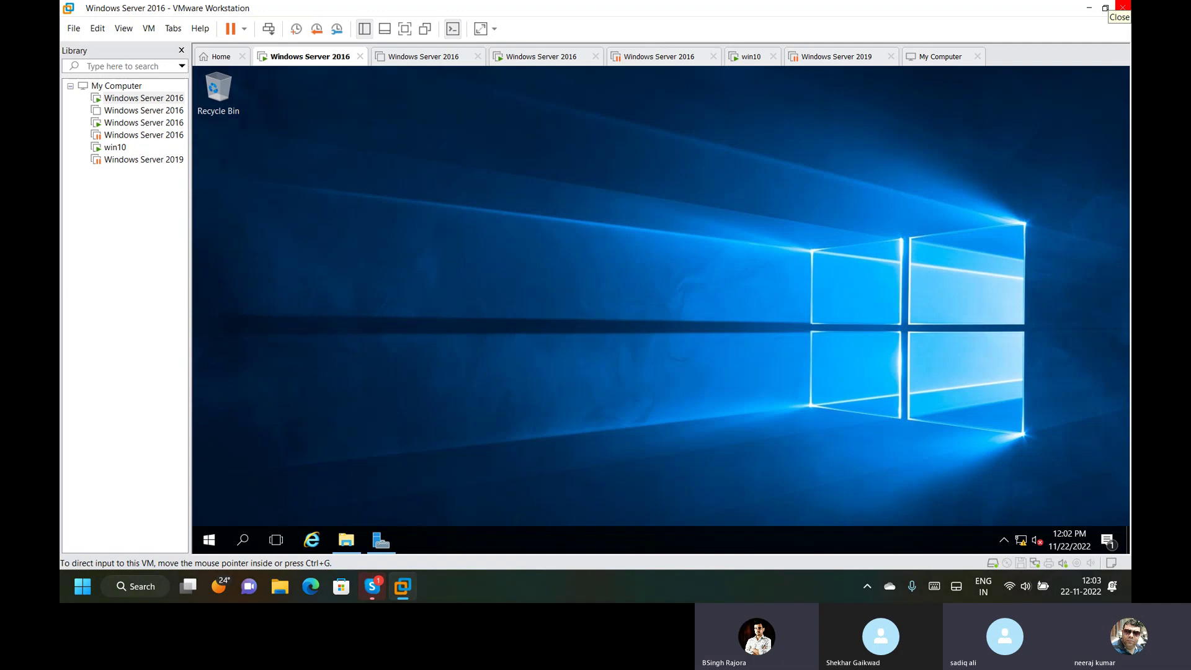
Suspend the Windows Server 2016 VM, close Workstation, and hang up the Skype call.
click(1123, 7)
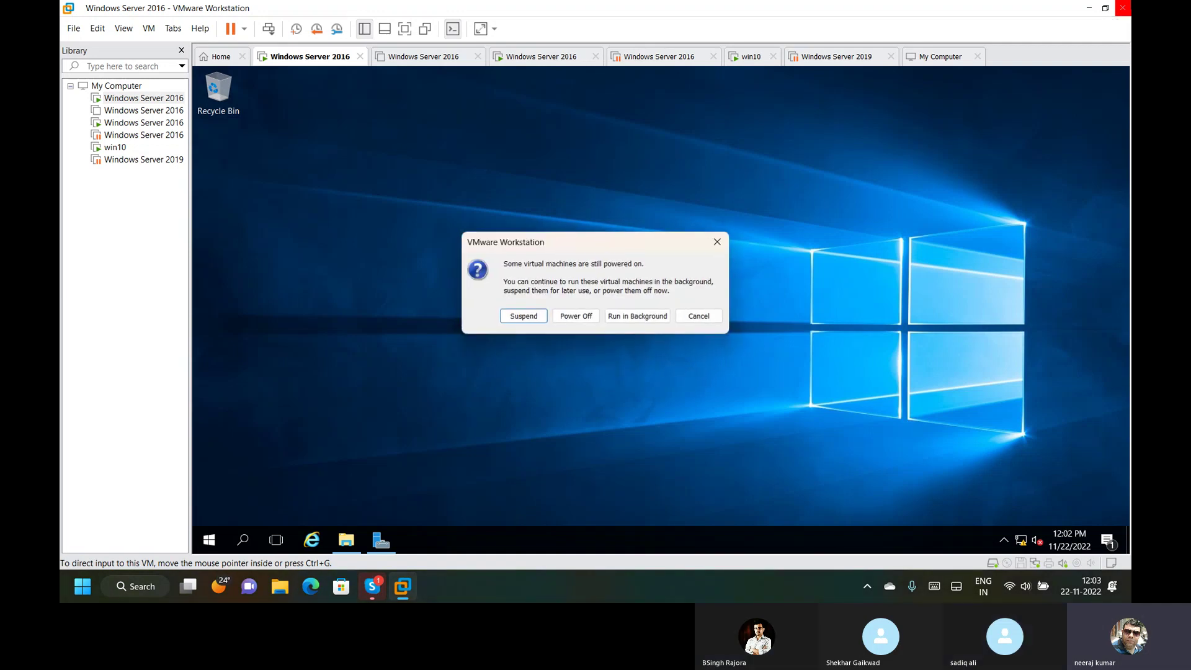
click(537, 314)
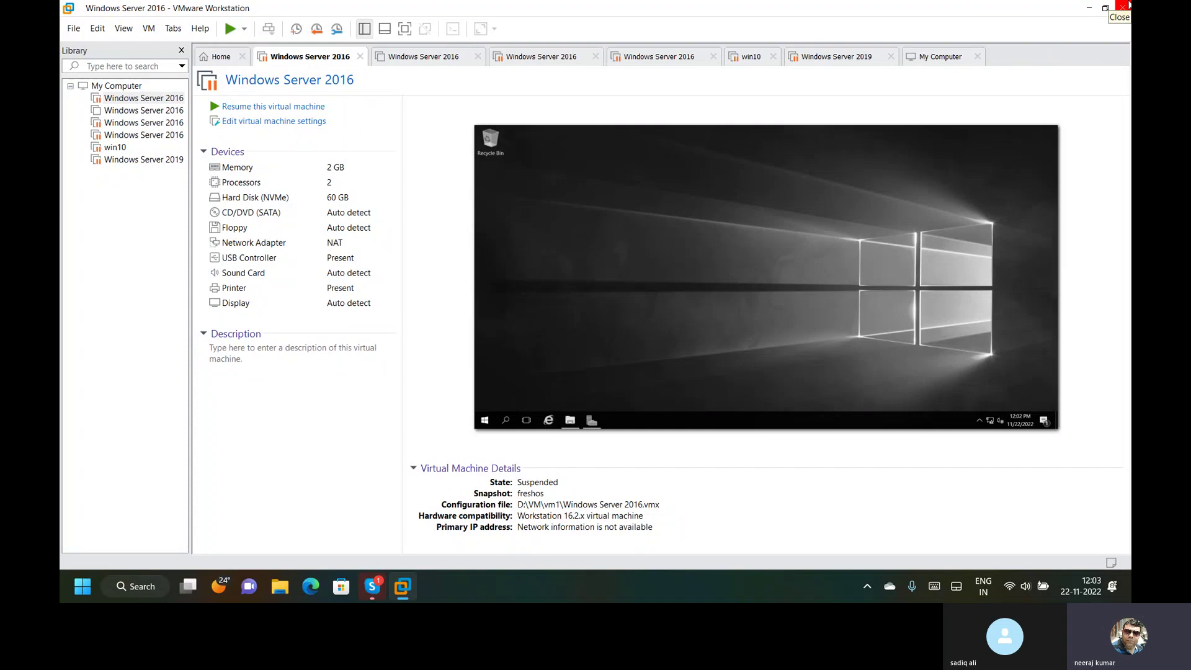
click(1128, 5)
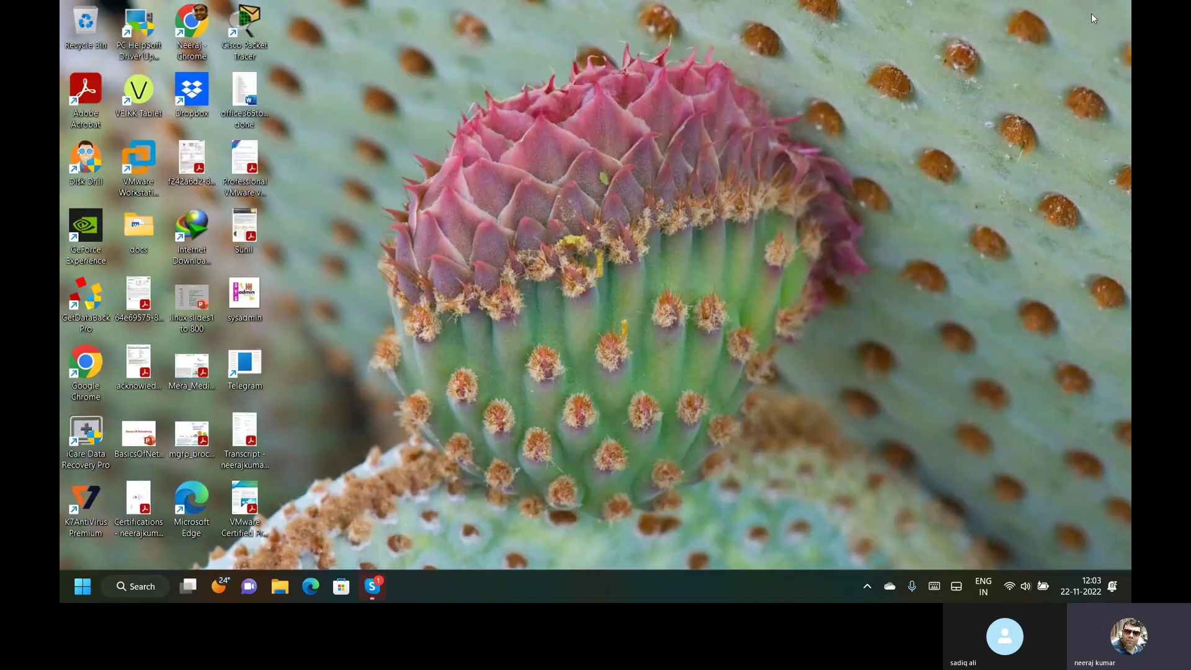
click(372, 586)
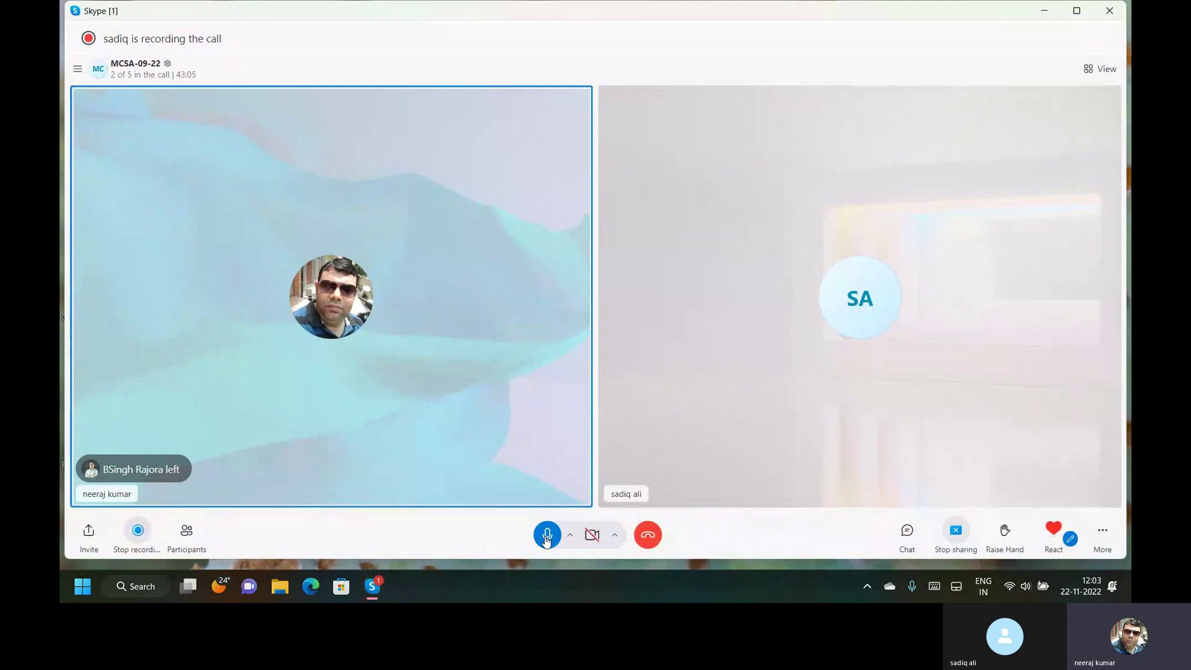
click(646, 538)
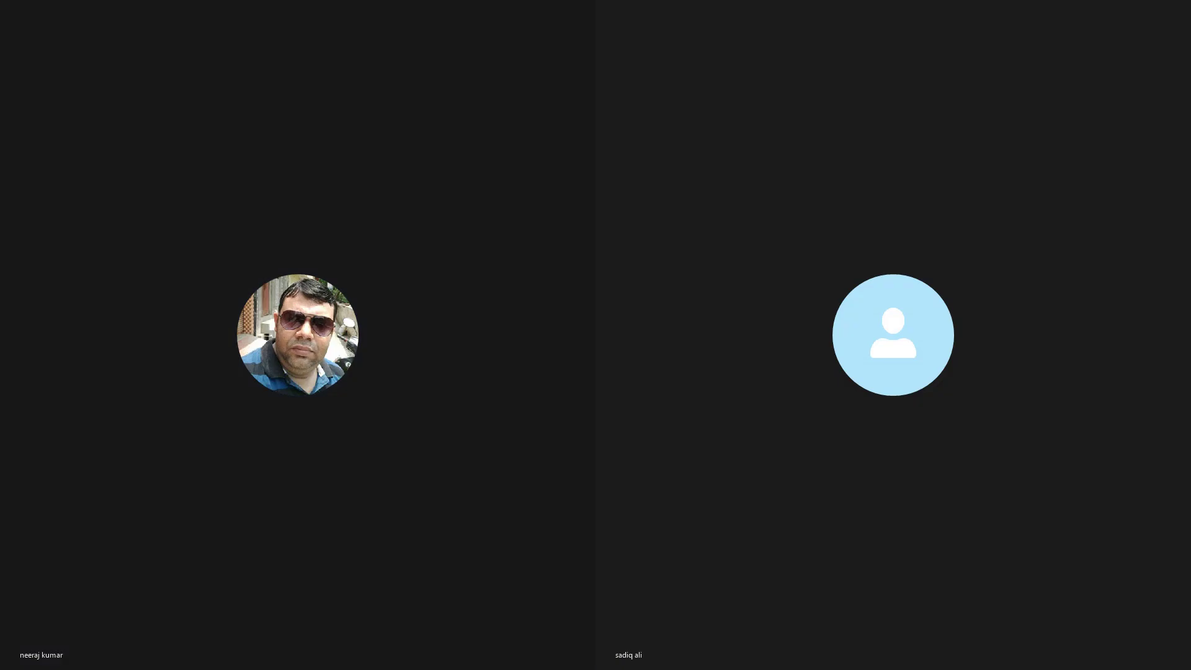